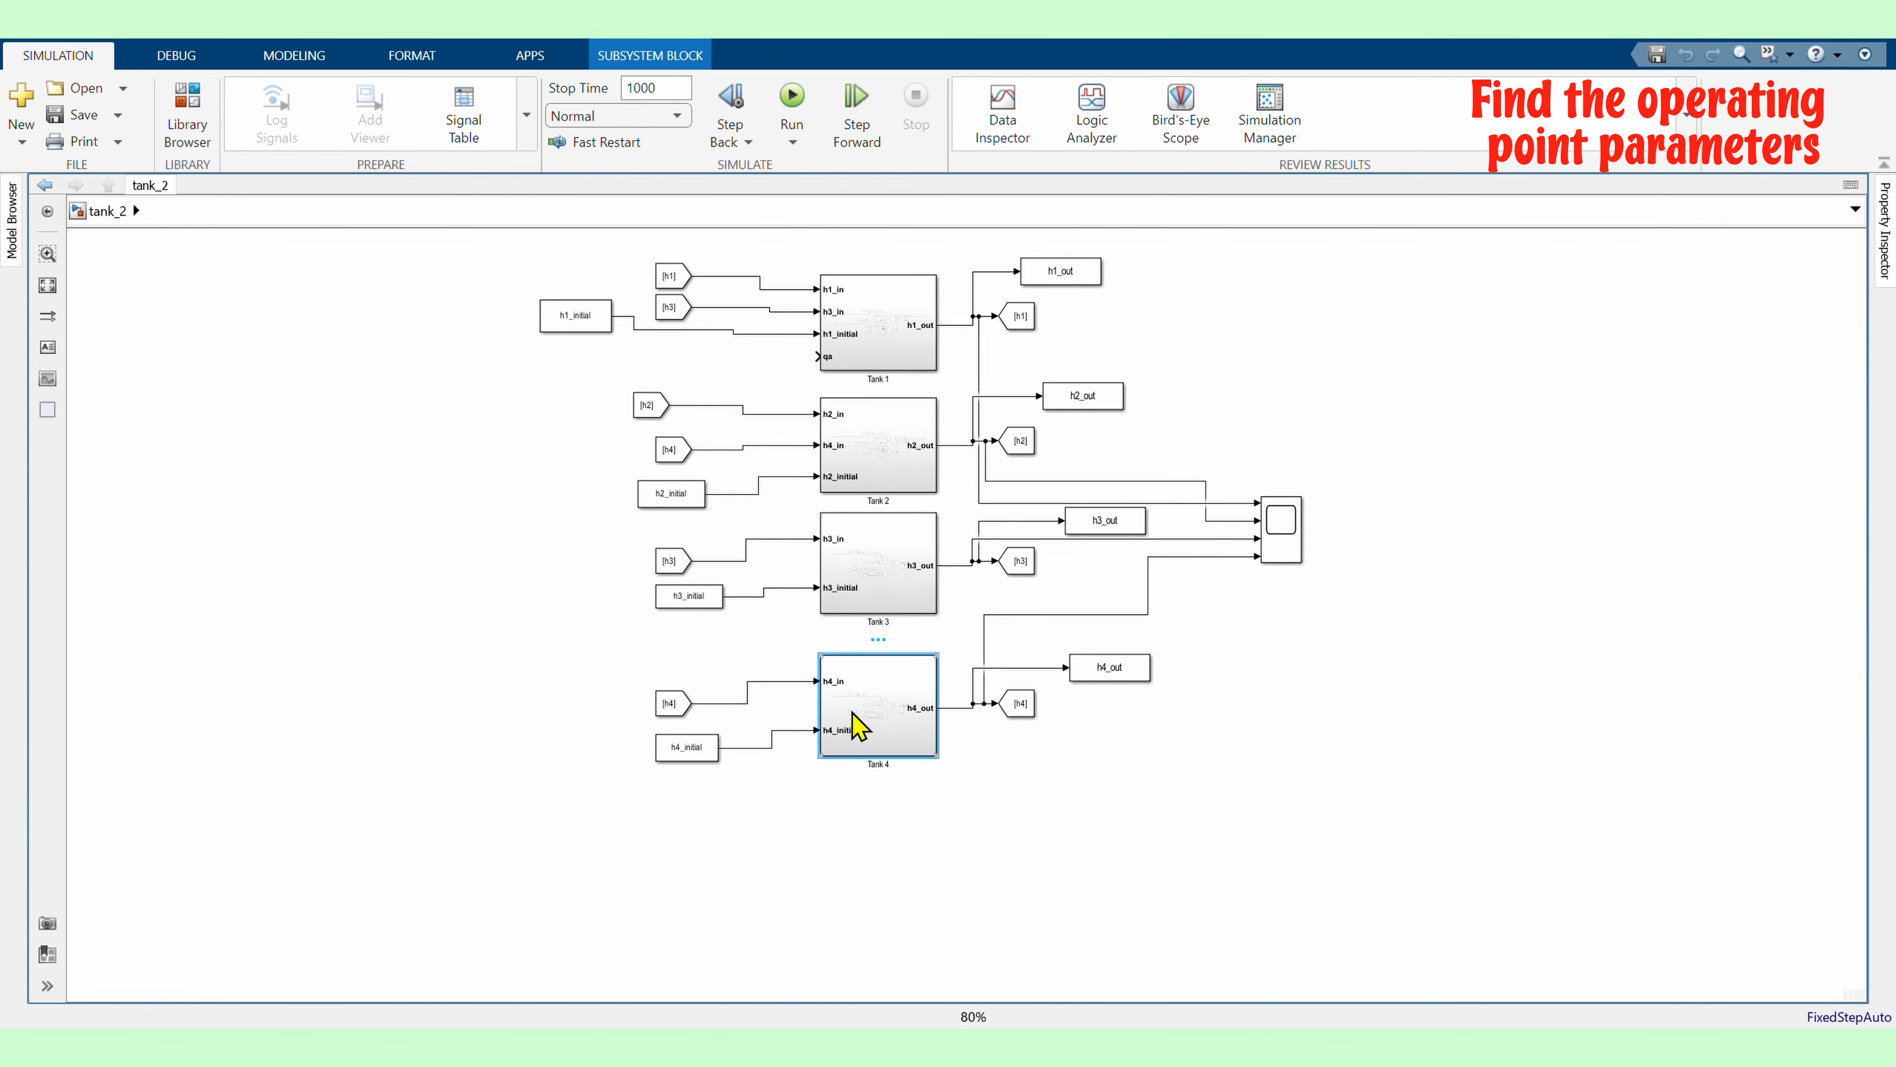
# In Tank 4, delete the old block and add an inport named qa feeding the multiplier's middle input
pyautogui.doubleClick(859, 720)
pyautogui.press('Delete')
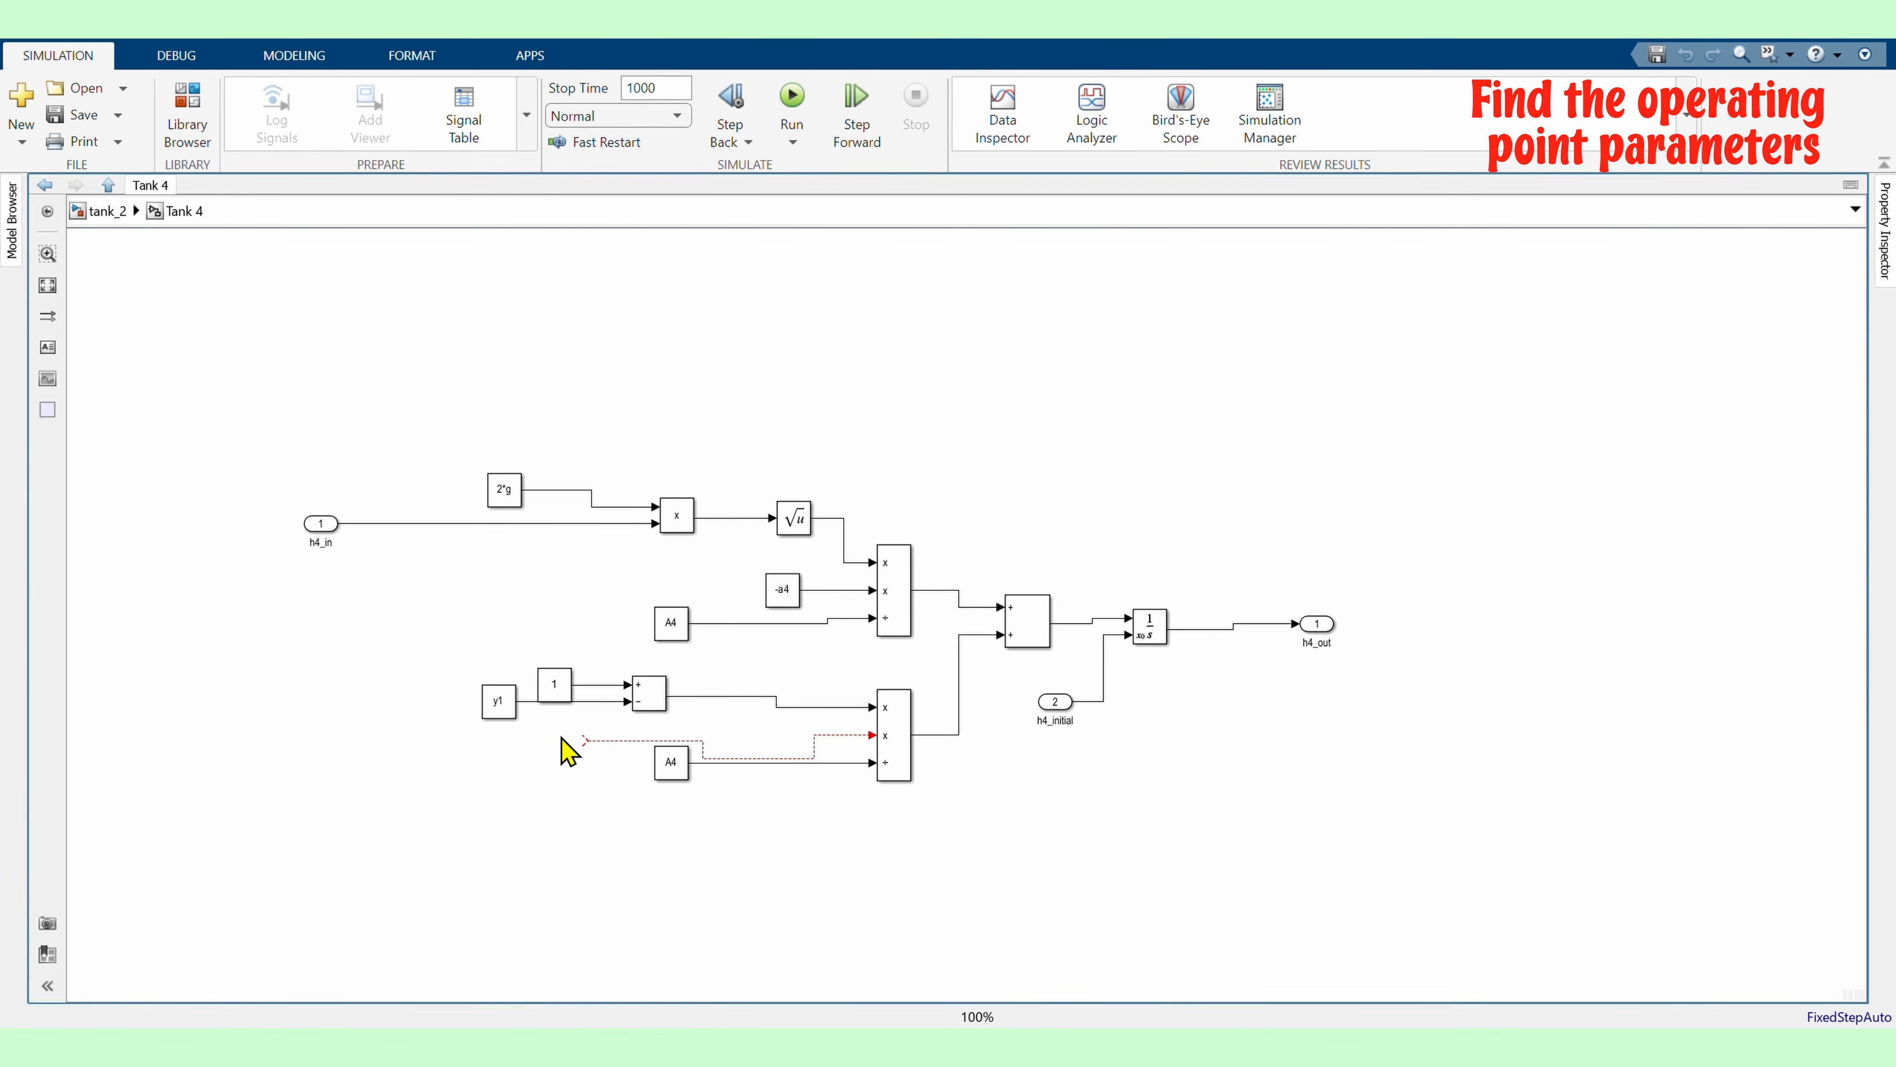
pyautogui.doubleClick(561, 739)
pyautogui.write('input')
pyautogui.press('Return')
pyautogui.moveTo(565, 750); pyautogui.dragTo(565, 742)
pyautogui.doubleClick(565, 759)
pyautogui.write('qa')
pyautogui.click(456, 723)
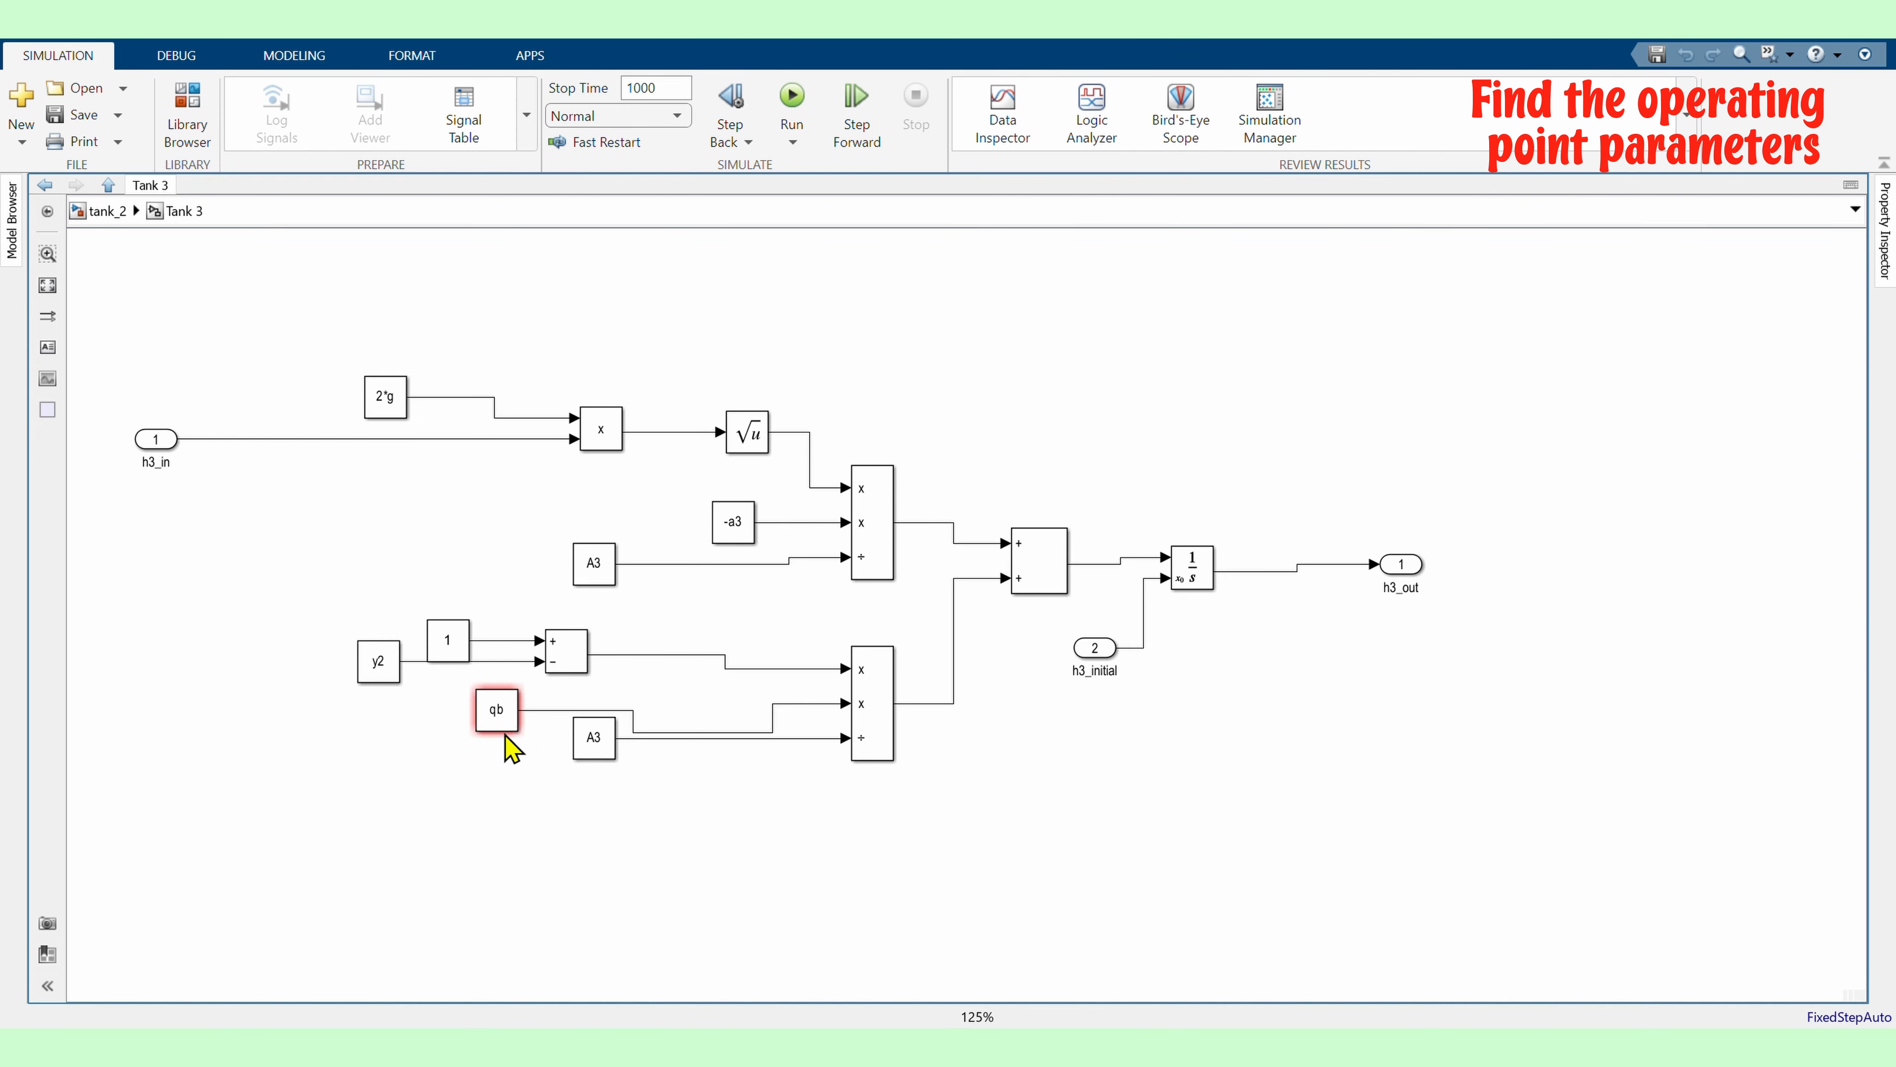
# In Tank 3, add an inport wired to the multiplier's middle input in place of the deleted block
pyautogui.press('Delete')
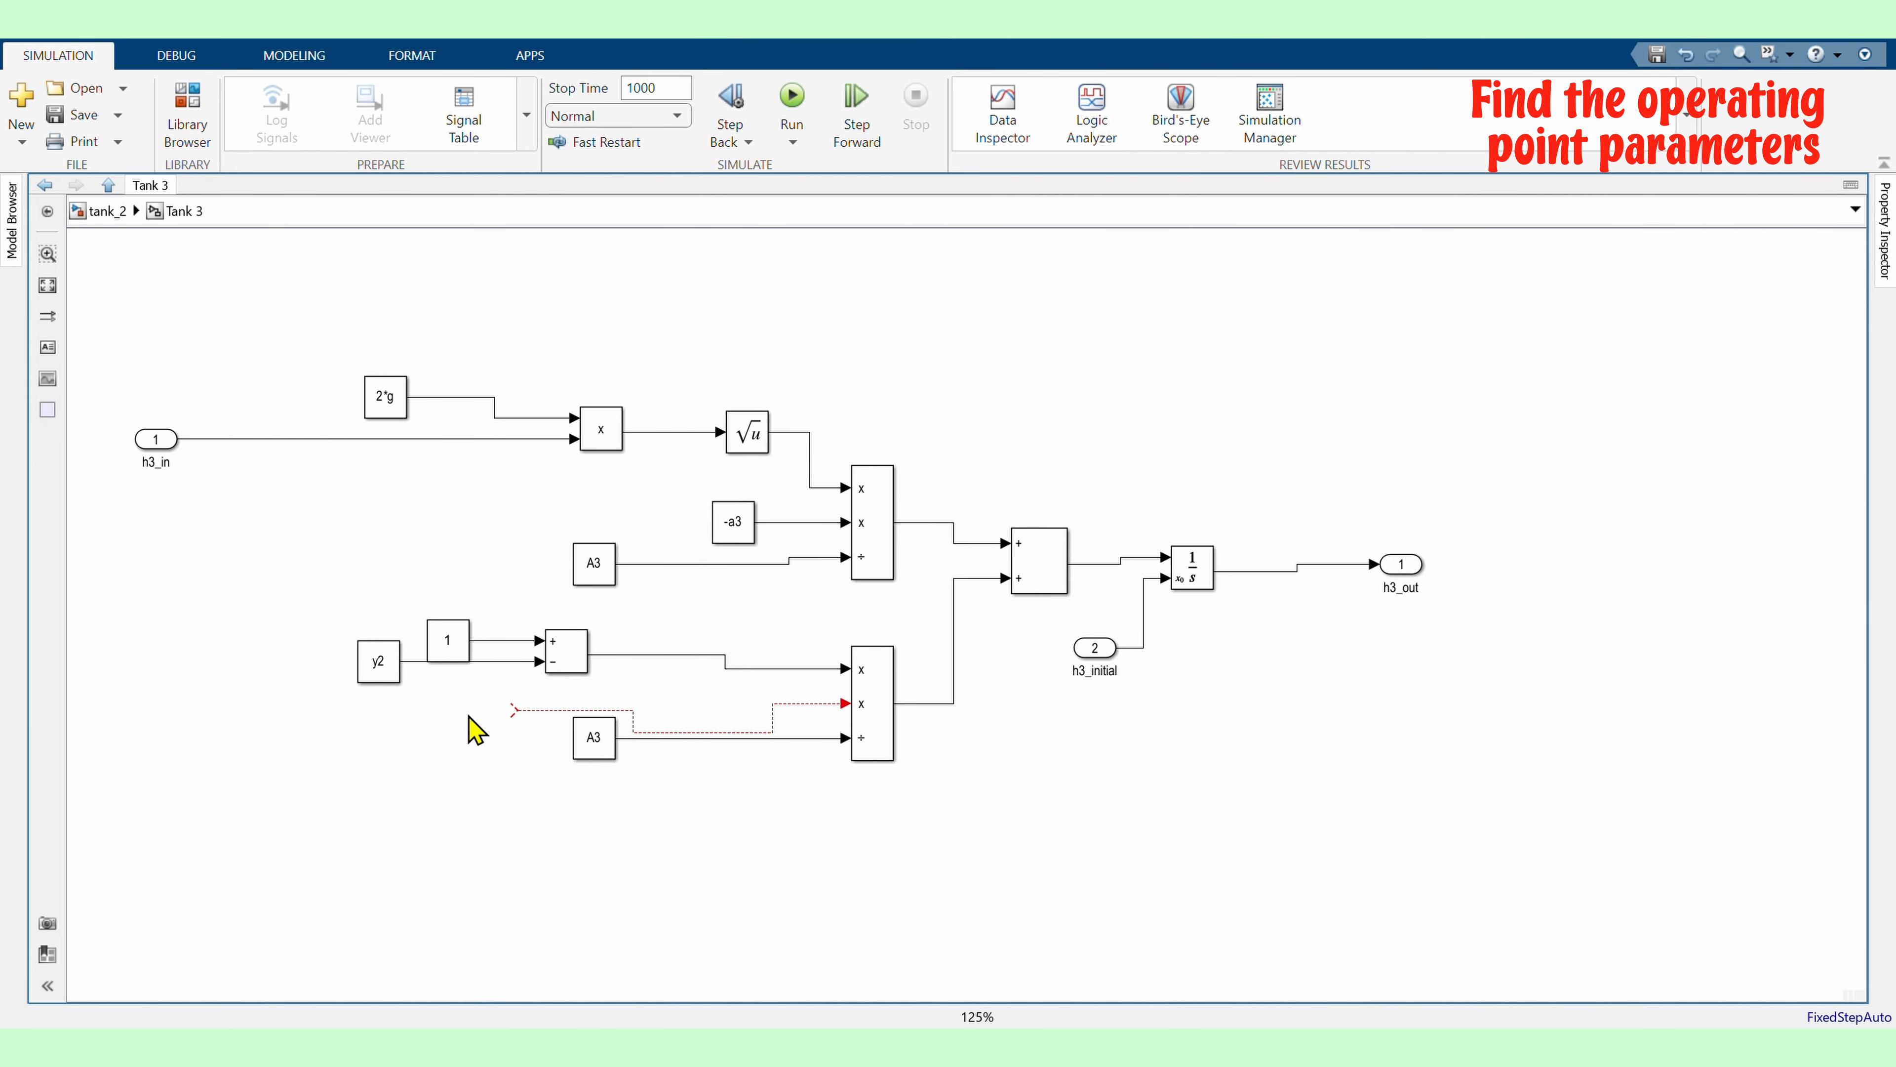
pyautogui.doubleClick(467, 714)
pyautogui.write('input')
pyautogui.press('Return')
pyautogui.moveTo(466, 713); pyautogui.dragTo(495, 713)
pyautogui.click(678, 722)
pyautogui.press('Escape')
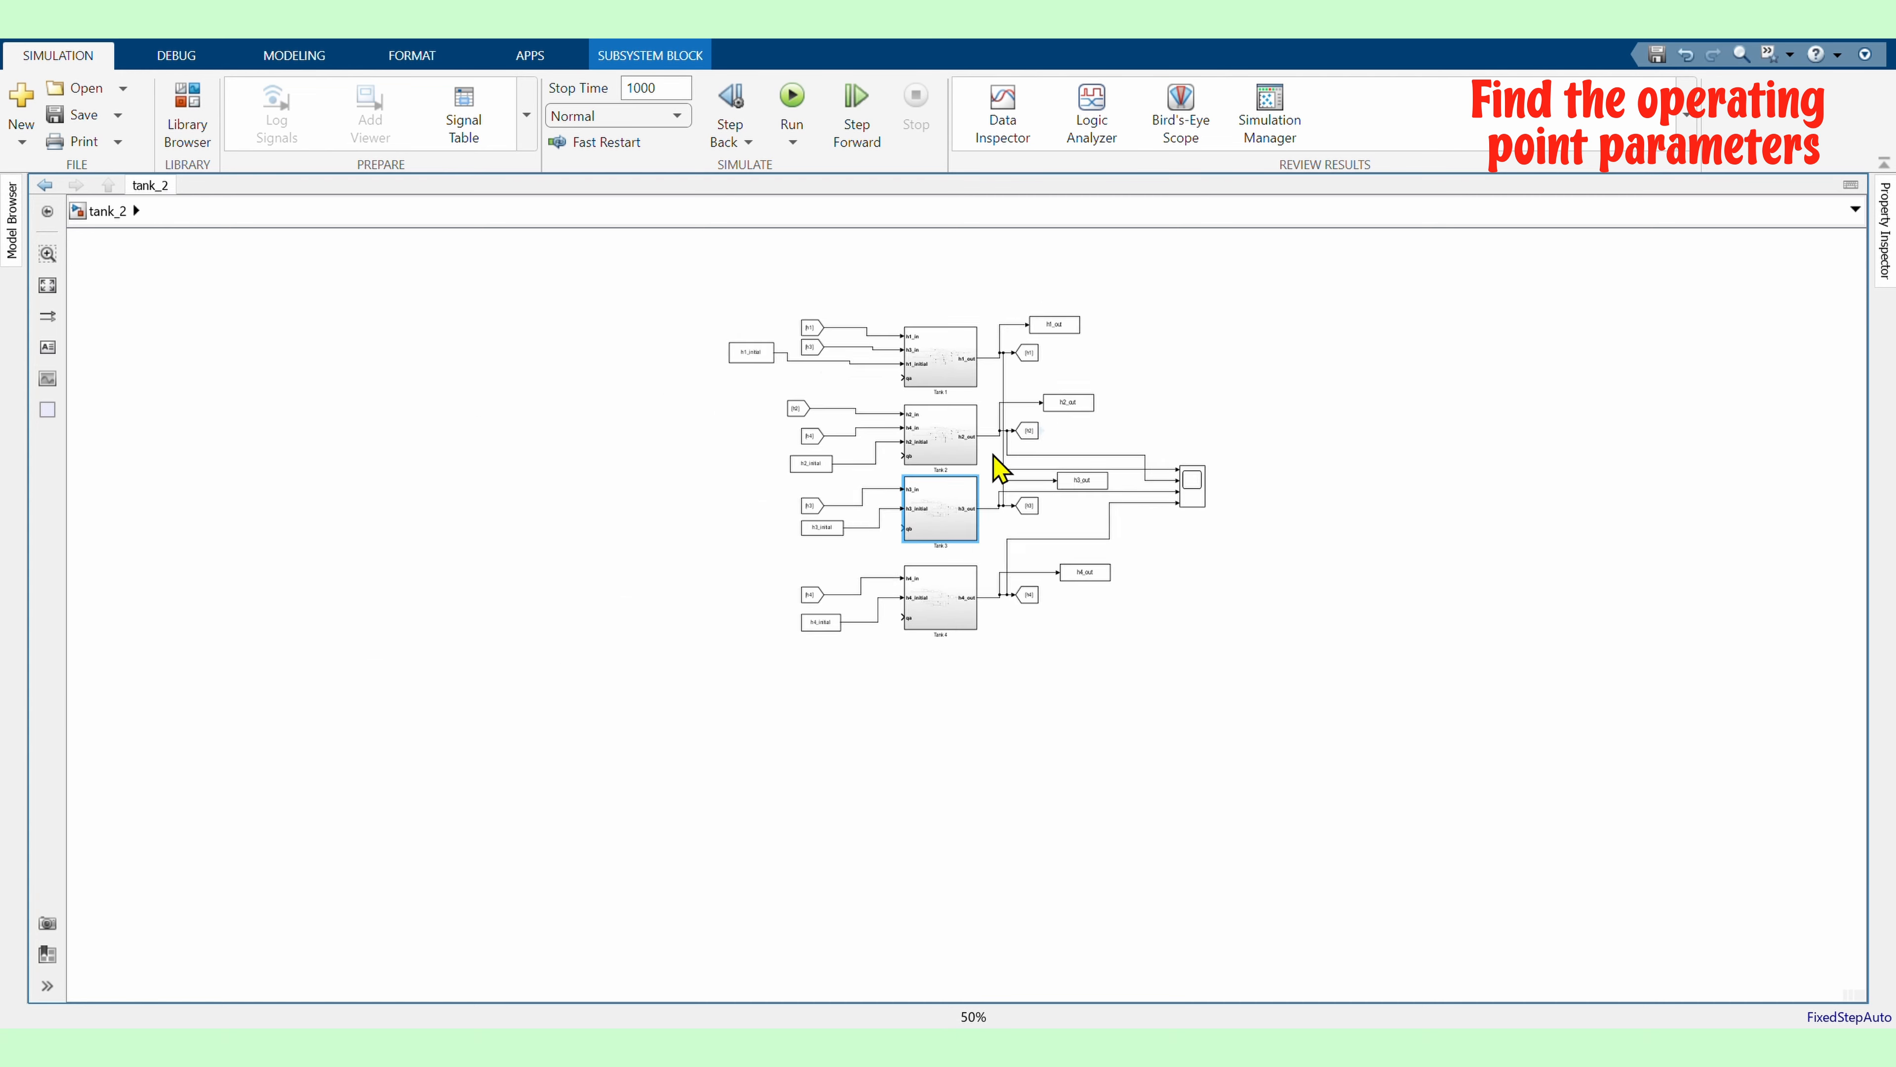
# Add two Constant blocks to the left of the tank subsystems in the top-level model
pyautogui.scroll(1, 907, 472)
pyautogui.doubleClick(423, 484)
pyautogui.click(352, 492)
pyautogui.doubleClick(362, 493)
pyautogui.write('con')
pyautogui.press('Return')
pyautogui.doubleClick(361, 554)
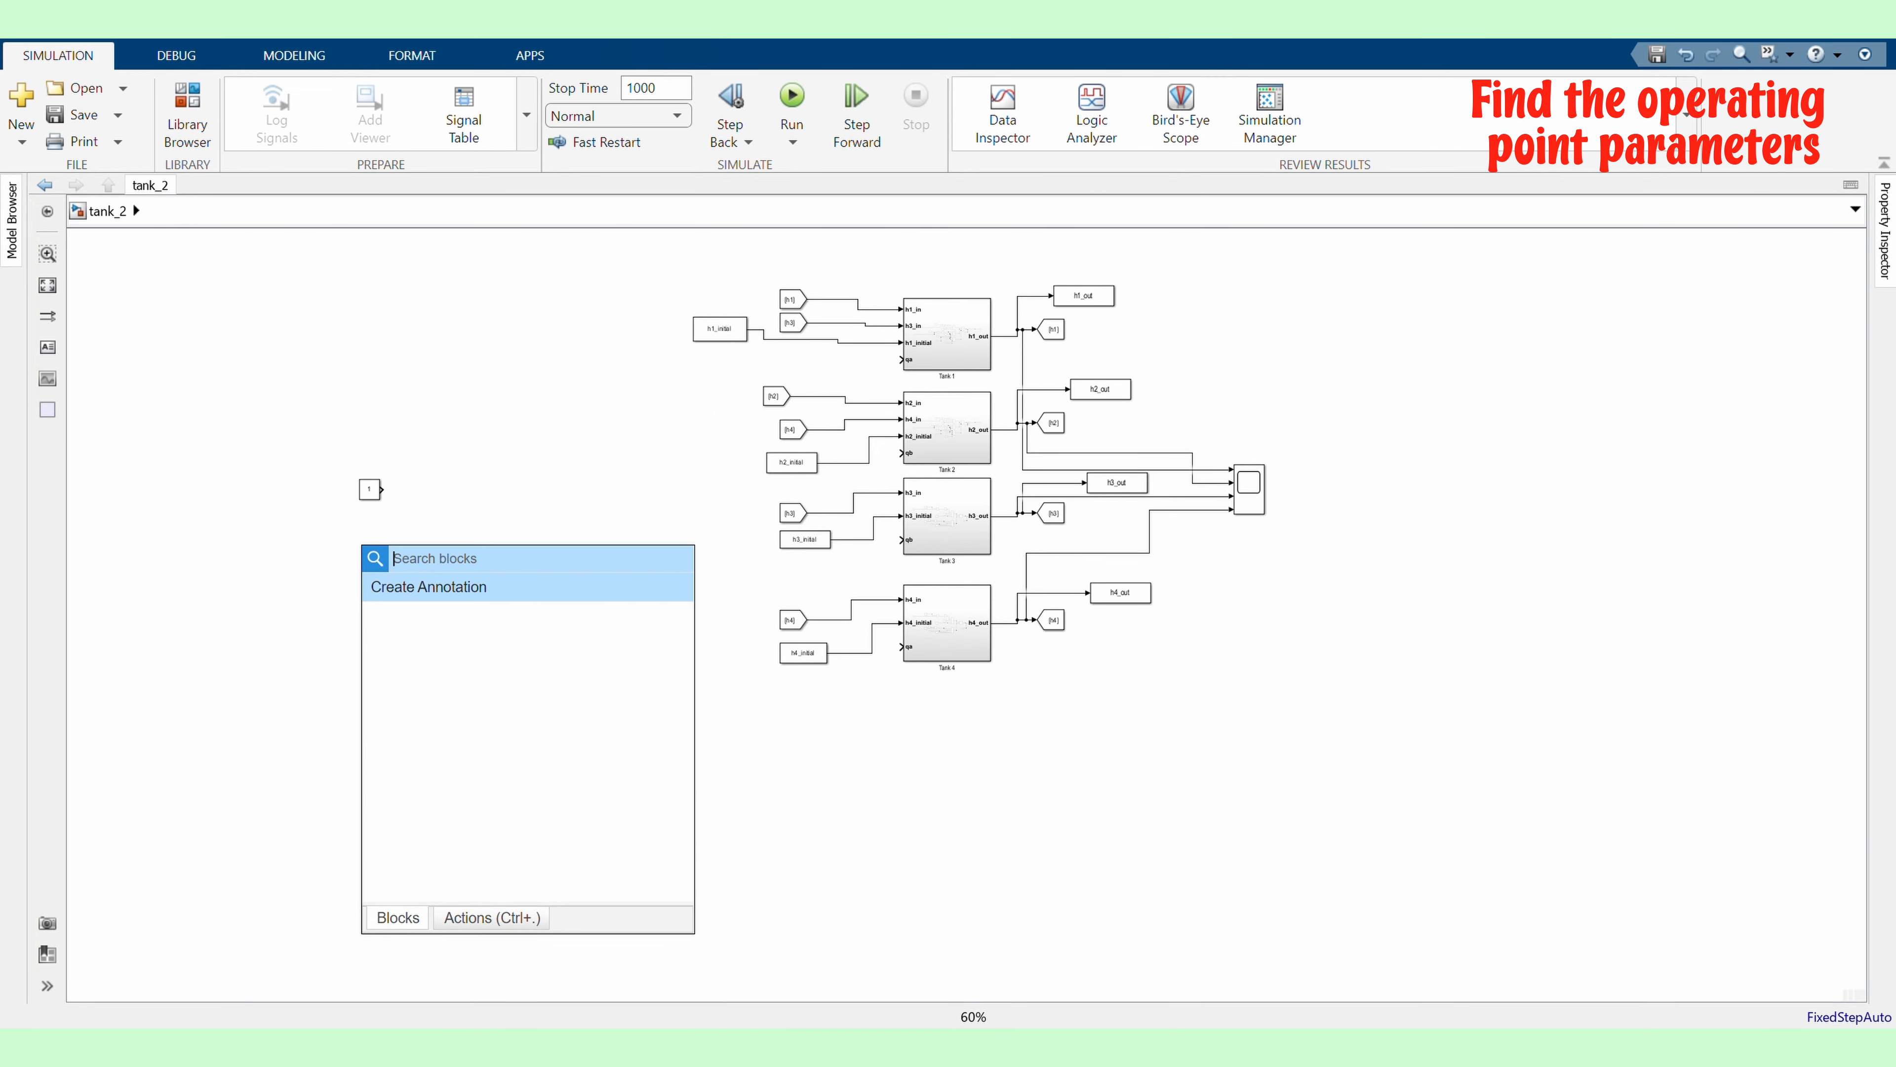
pyautogui.write('con')
pyautogui.press('Return')
# Position the two constants and name them qa and qb
pyautogui.scroll(2, 363, 549)
pyautogui.moveTo(358, 457); pyautogui.dragTo(606, 463)
pyautogui.moveTo(361, 557); pyautogui.dragTo(609, 573)
pyautogui.click(606, 466)
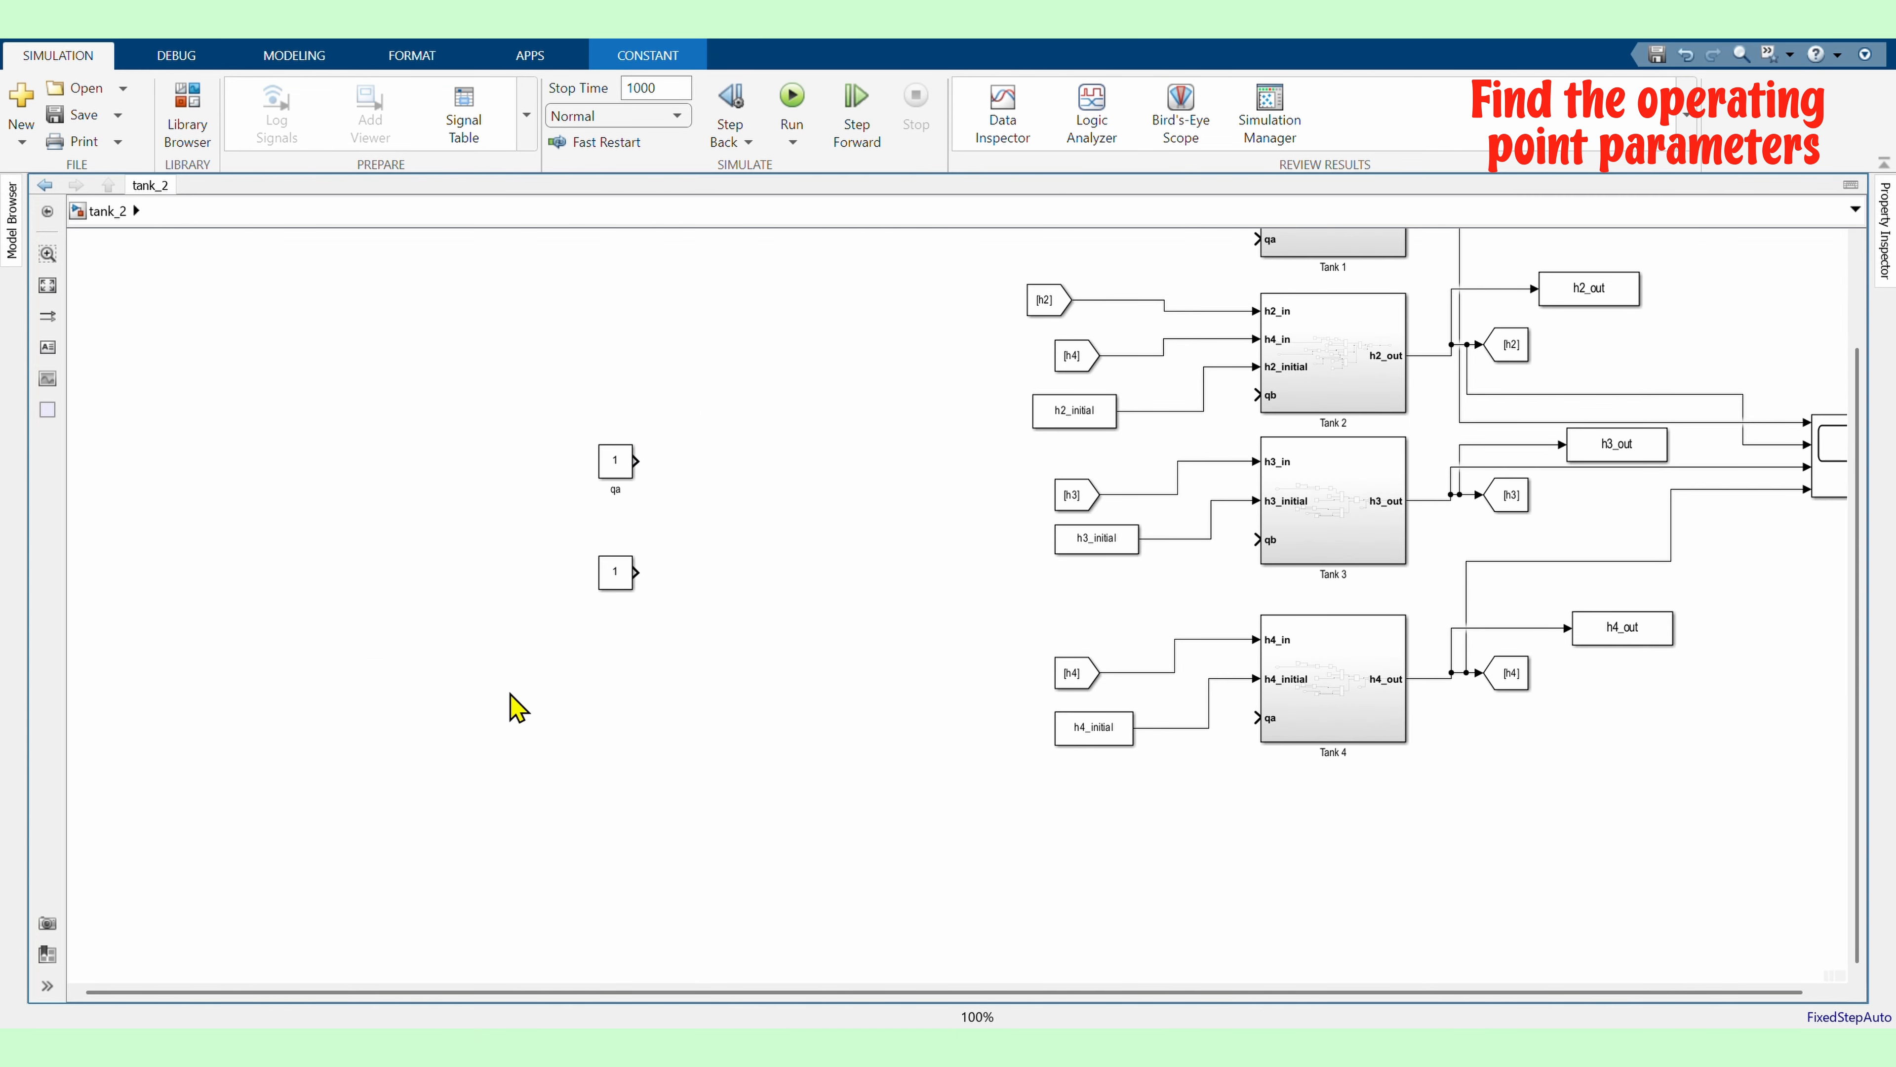
pyautogui.click(616, 574)
pyautogui.write('qb')
pyautogui.click(906, 596)
# Connect the qb constant to the qb inputs of Tank 2 and Tank 3
pyautogui.scroll(-2, 505, 651)
pyautogui.scroll(2, 604, 490)
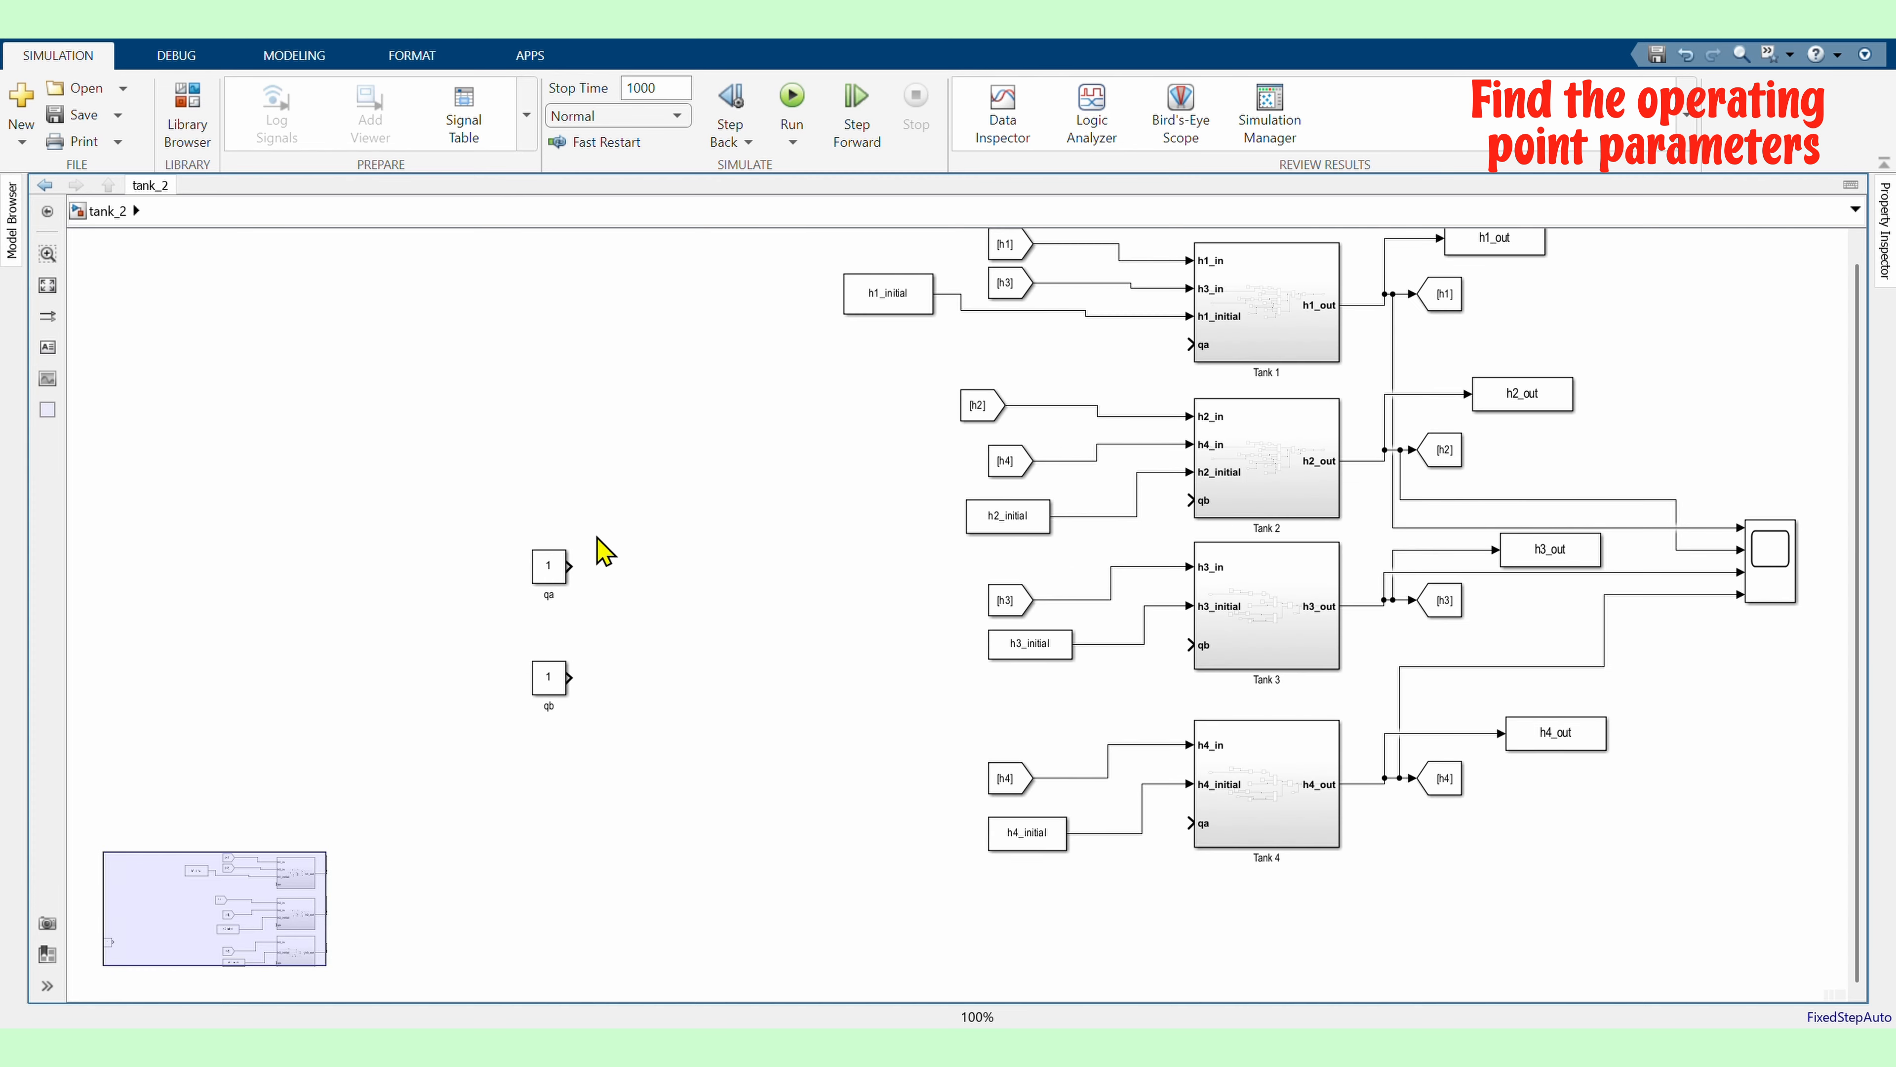
pyautogui.moveTo(572, 677); pyautogui.dragTo(1189, 501)
pyautogui.click(670, 550)
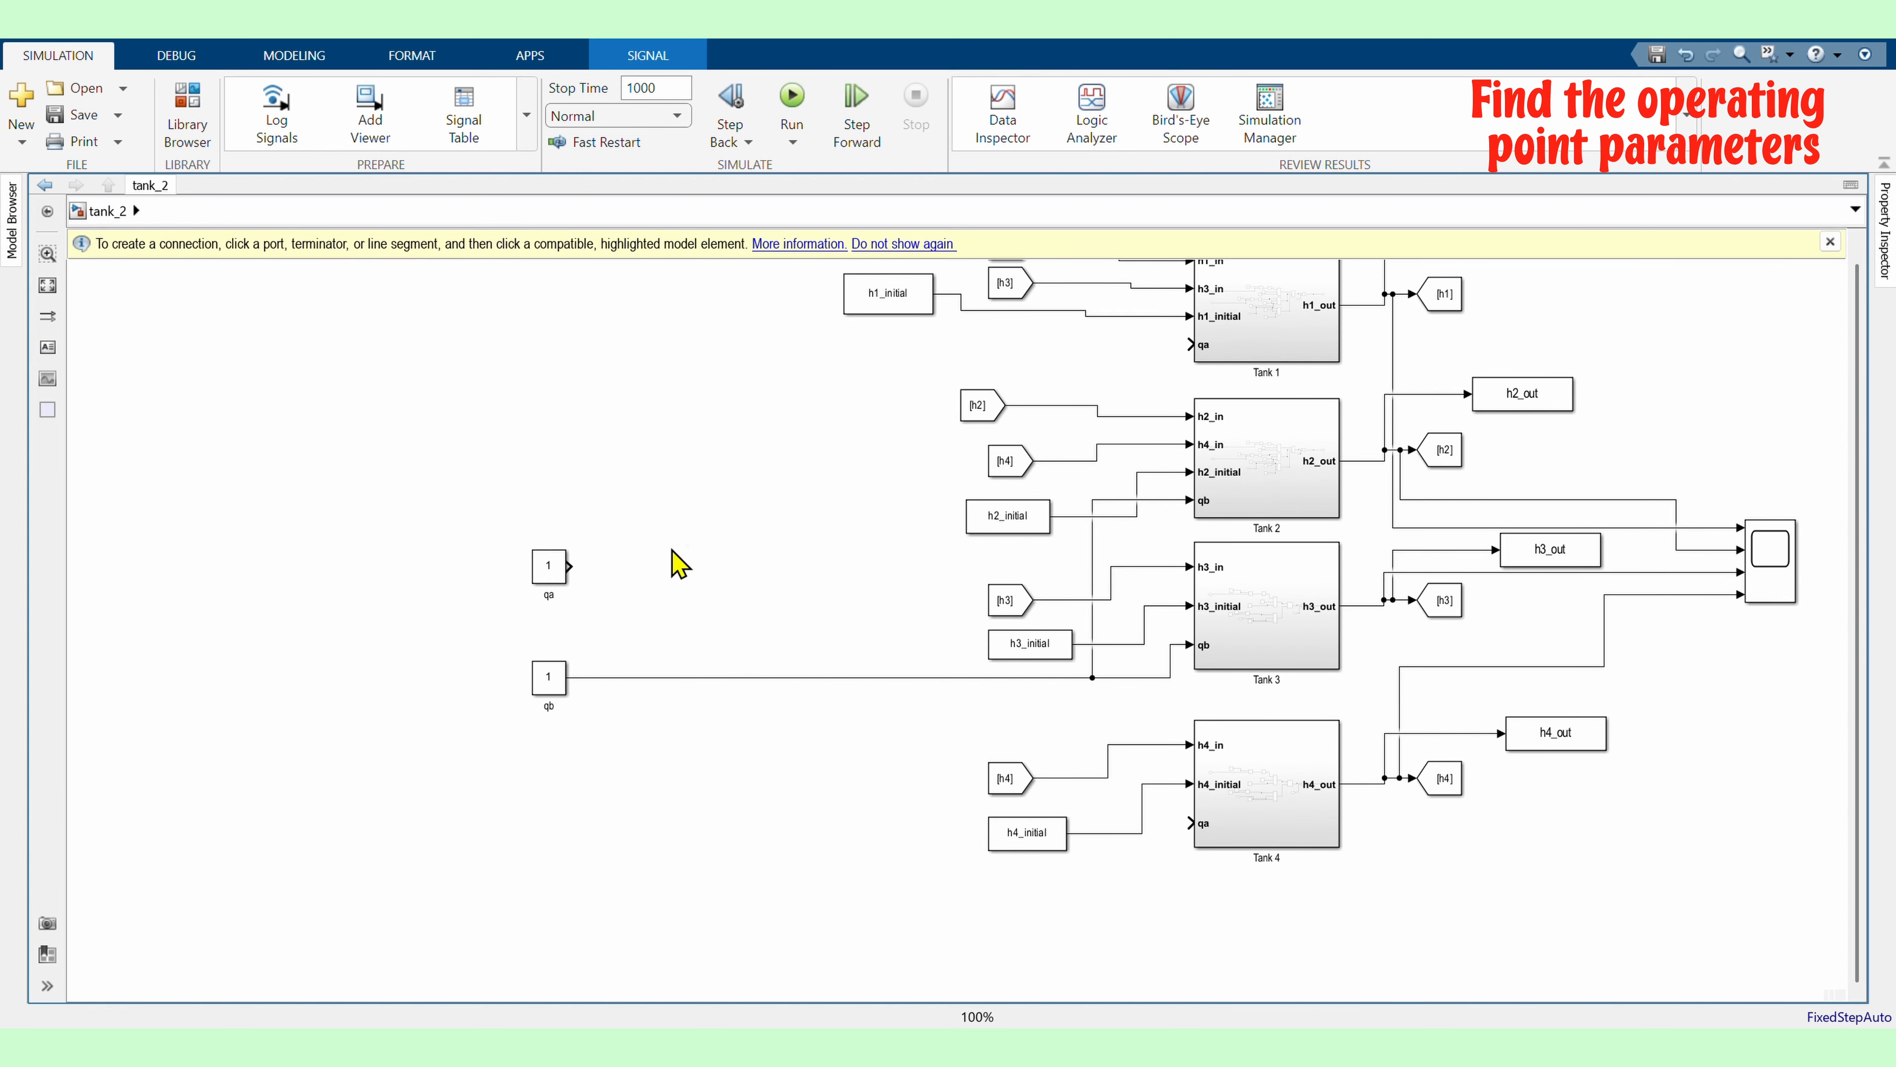
# Move both constants and wire qa to the qa inputs of Tank 1 and Tank 4
pyautogui.moveTo(571, 566); pyautogui.dragTo(339, 564)
pyautogui.moveTo(549, 678); pyautogui.dragTo(793, 616)
pyautogui.moveTo(721, 566); pyautogui.dragTo(1188, 822)
pyautogui.moveTo(1113, 574); pyautogui.dragTo(1113, 830)
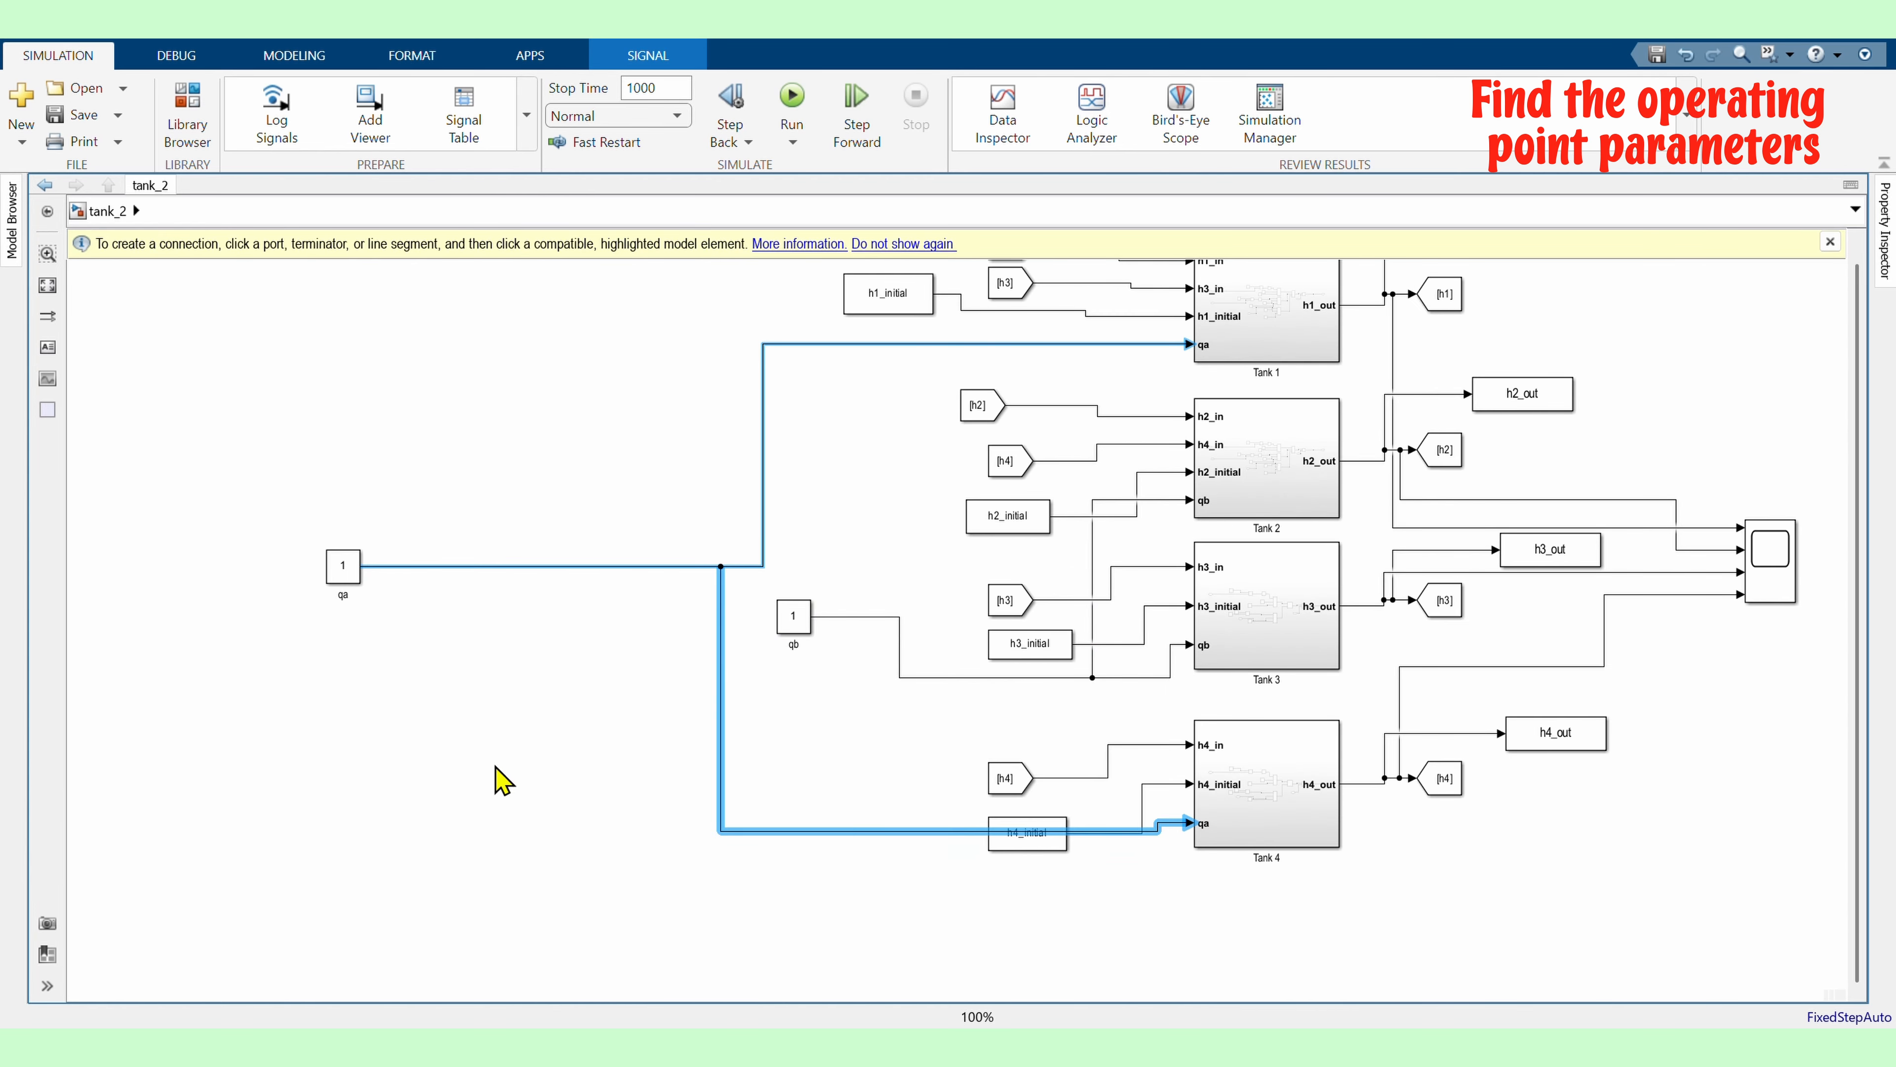
pyautogui.click(494, 767)
# Set the constant values of both qa and qb to 10
pyautogui.moveTo(343, 566); pyautogui.dragTo(449, 567)
pyautogui.doubleClick(448, 566)
pyautogui.write('10')
pyautogui.click(661, 732)
pyautogui.click(793, 617)
pyautogui.doubleClick(793, 617)
pyautogui.write('10')
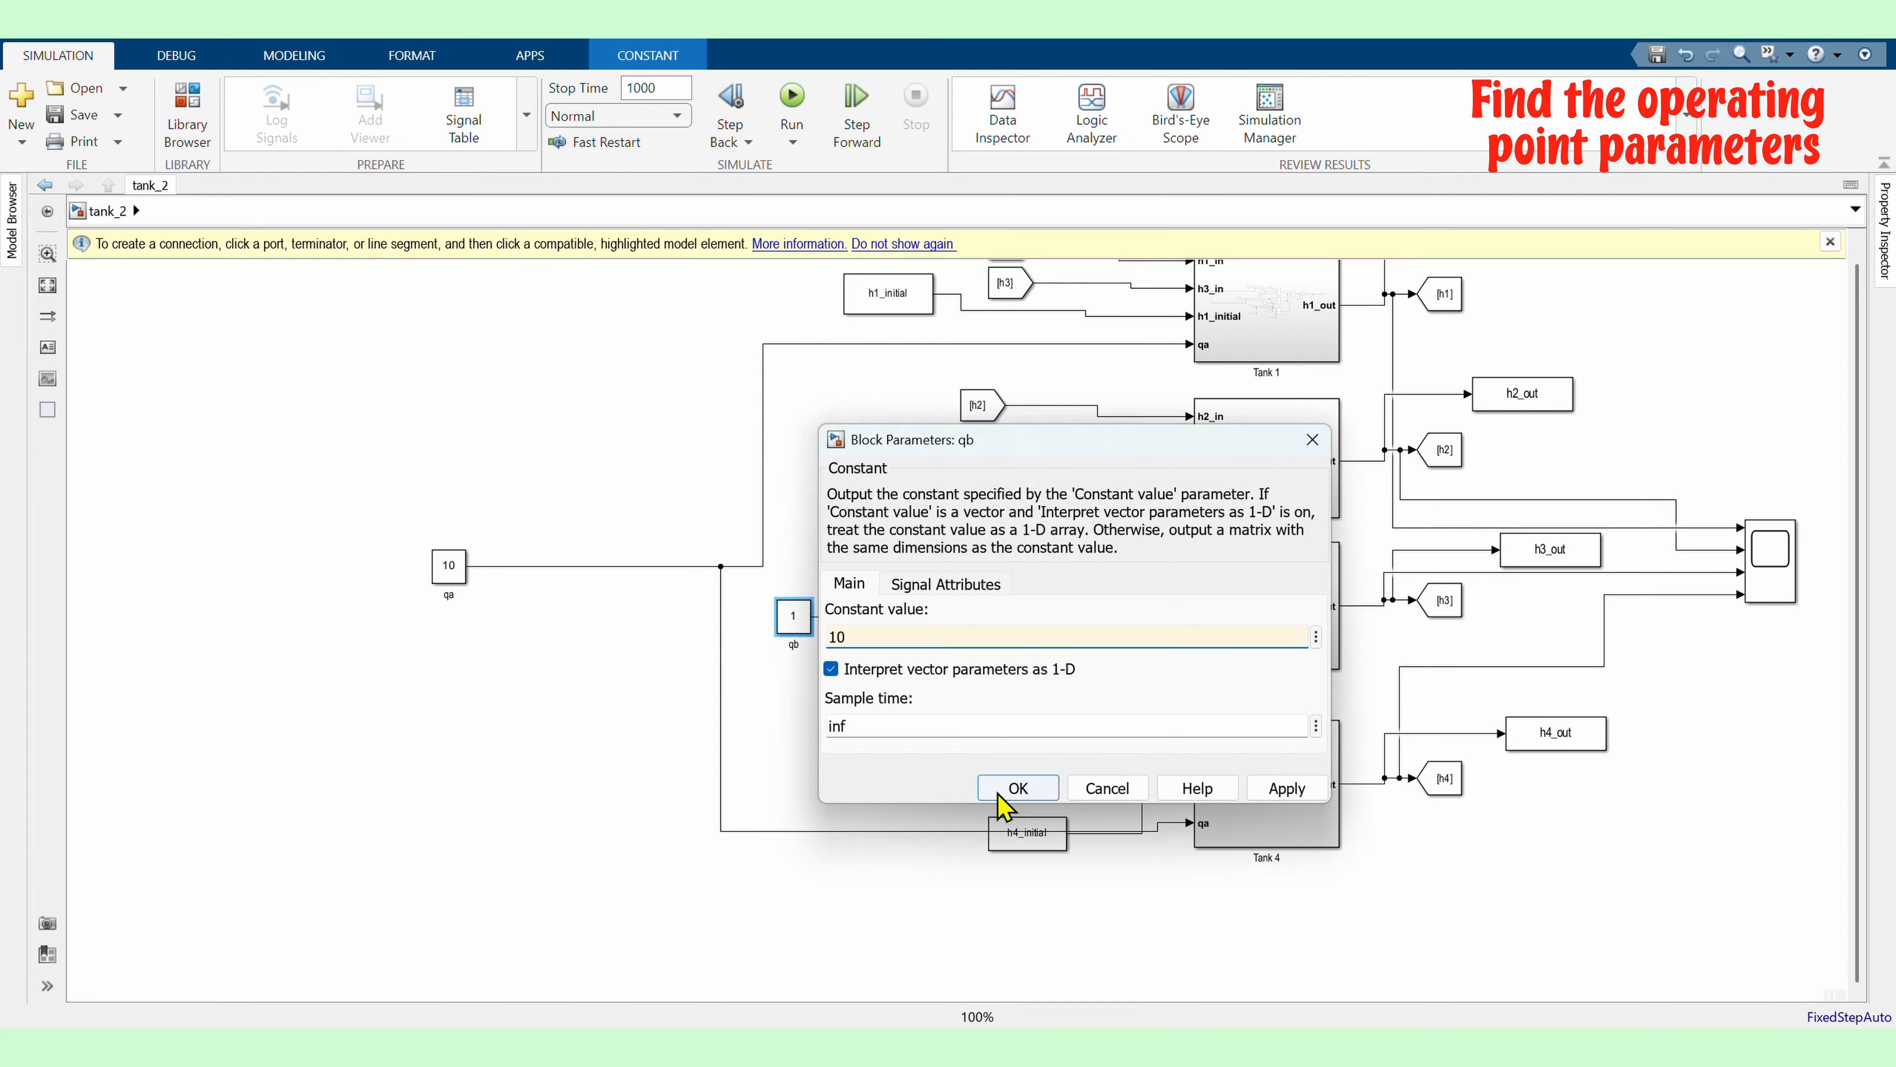
pyautogui.click(1001, 791)
# Run the simulation and open the scope showing the tank levels
pyautogui.click(333, 742)
pyautogui.scroll(-3, 333, 742)
pyautogui.click(789, 93)
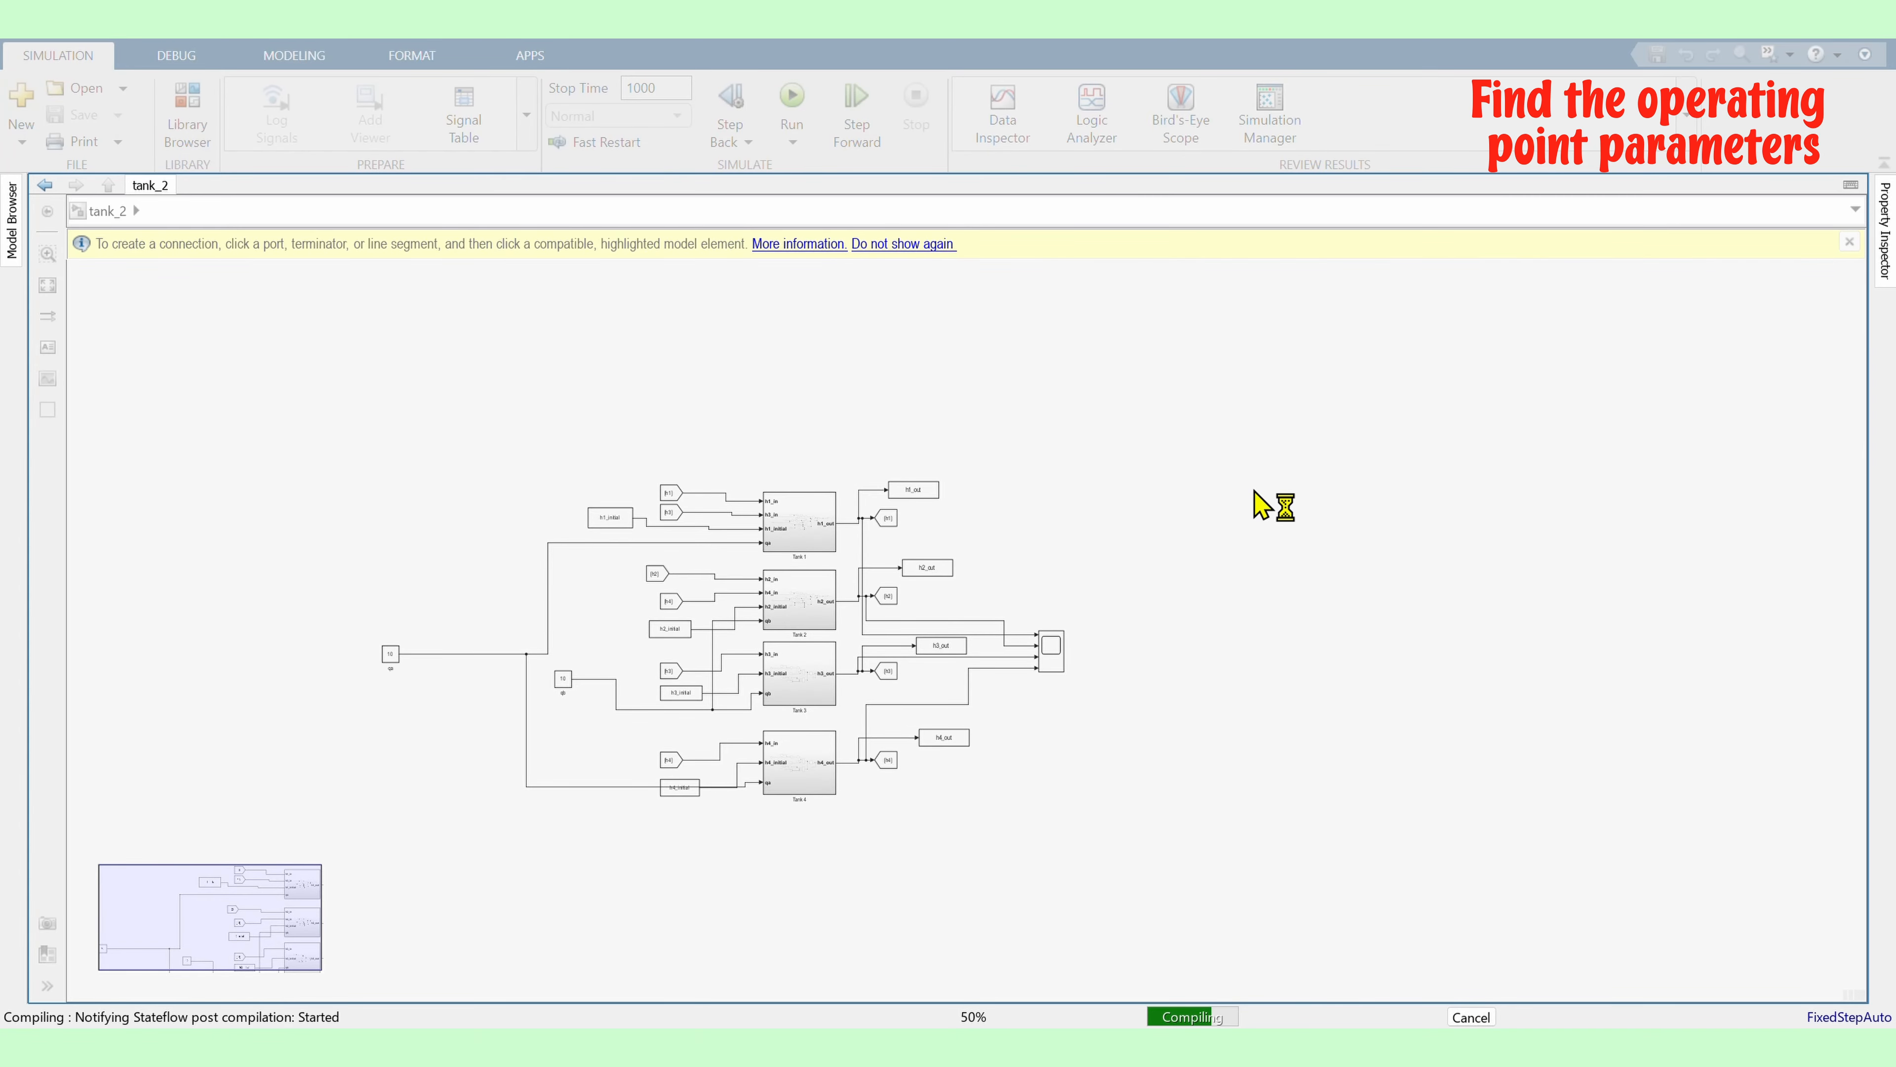
pyautogui.click(1057, 660)
pyautogui.doubleClick(1057, 660)
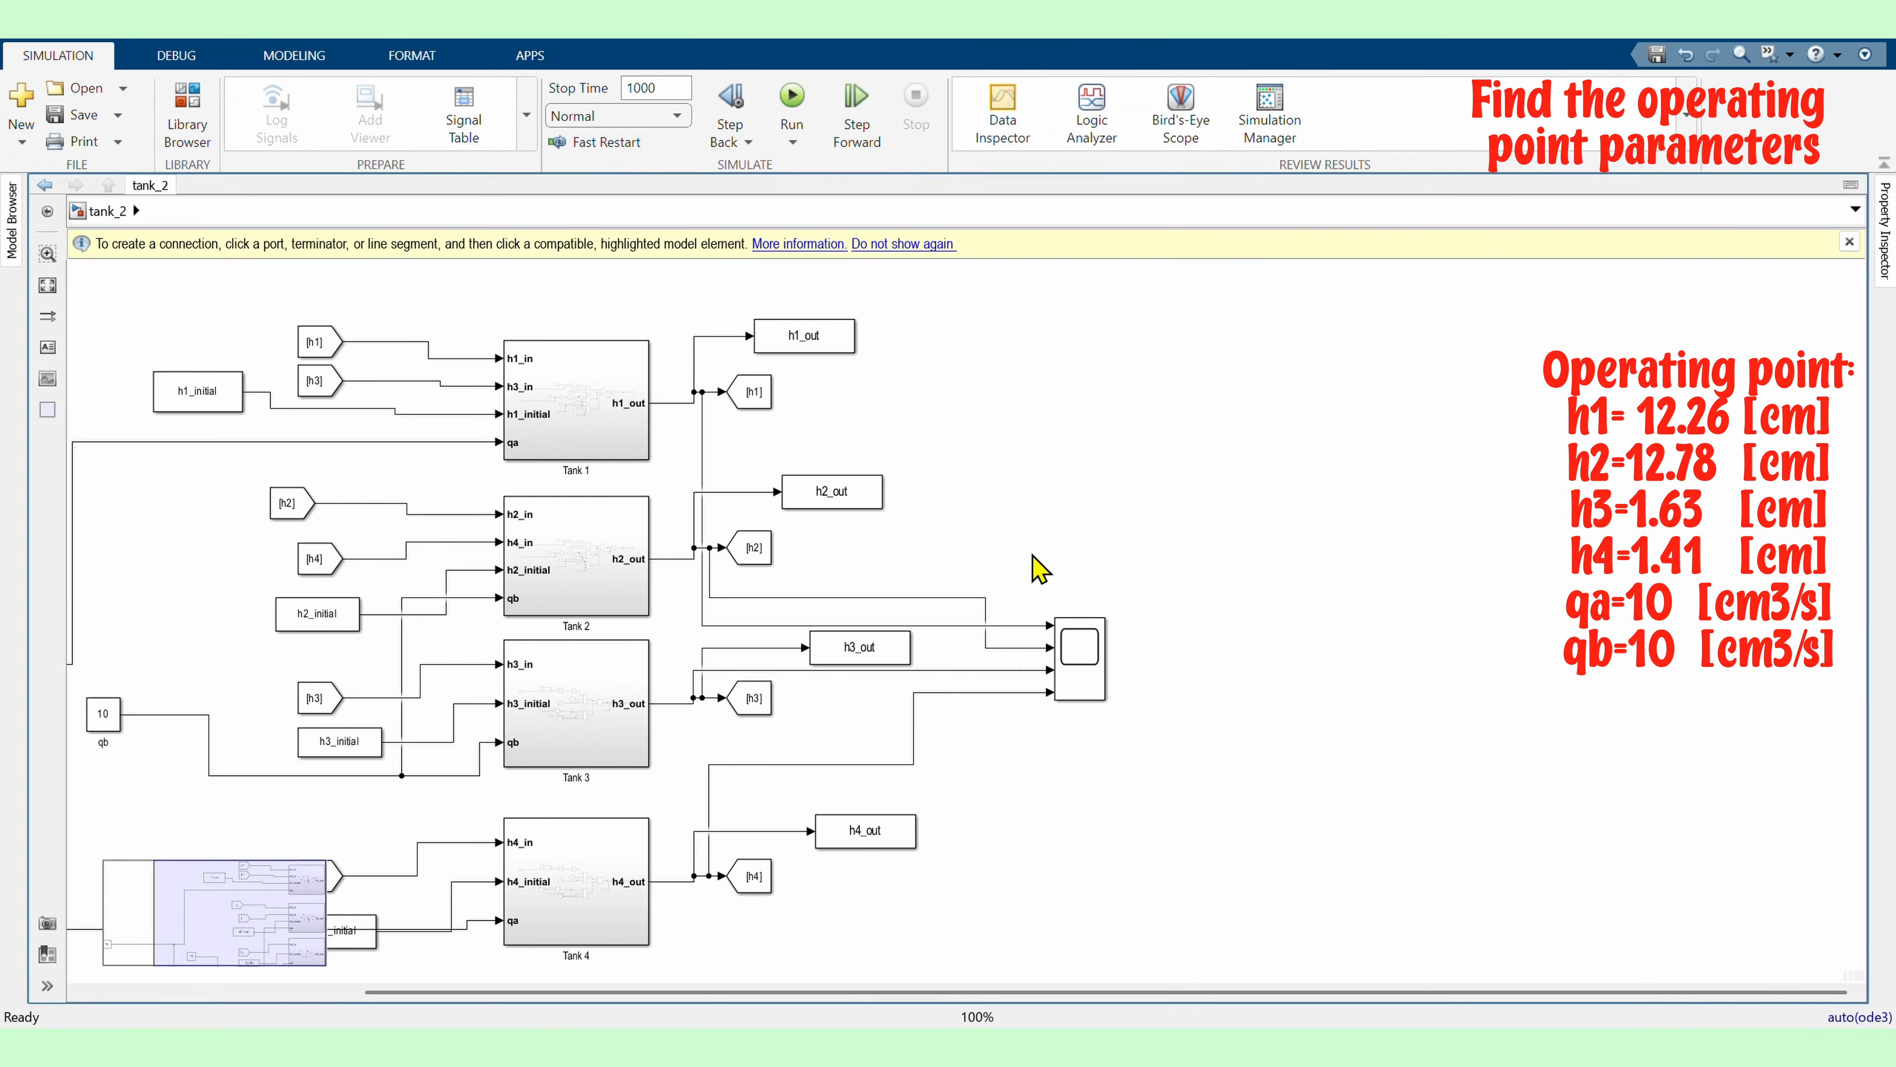
pyautogui.press('Return')
# Add four Display blocks, each wired to one of the tank level signals
pyautogui.moveTo(964, 580); pyautogui.dragTo(964, 562)
pyautogui.moveTo(1079, 542)
pyautogui.mouseDown()
pyautogui.moveTo(1024, 563)
pyautogui.moveTo(1095, 522)
pyautogui.mouseUp()
pyautogui.moveTo(997, 551); pyautogui.dragTo(996, 562)
pyautogui.doubleClick(1171, 595)
pyautogui.write('display')
pyautogui.press('Return')
pyautogui.moveTo(1107, 586); pyautogui.dragTo(1009, 649)
pyautogui.doubleClick(1210, 664)
pyautogui.write('display')
pyautogui.click(1257, 706)
pyautogui.moveTo(1151, 653); pyautogui.dragTo(1012, 670)
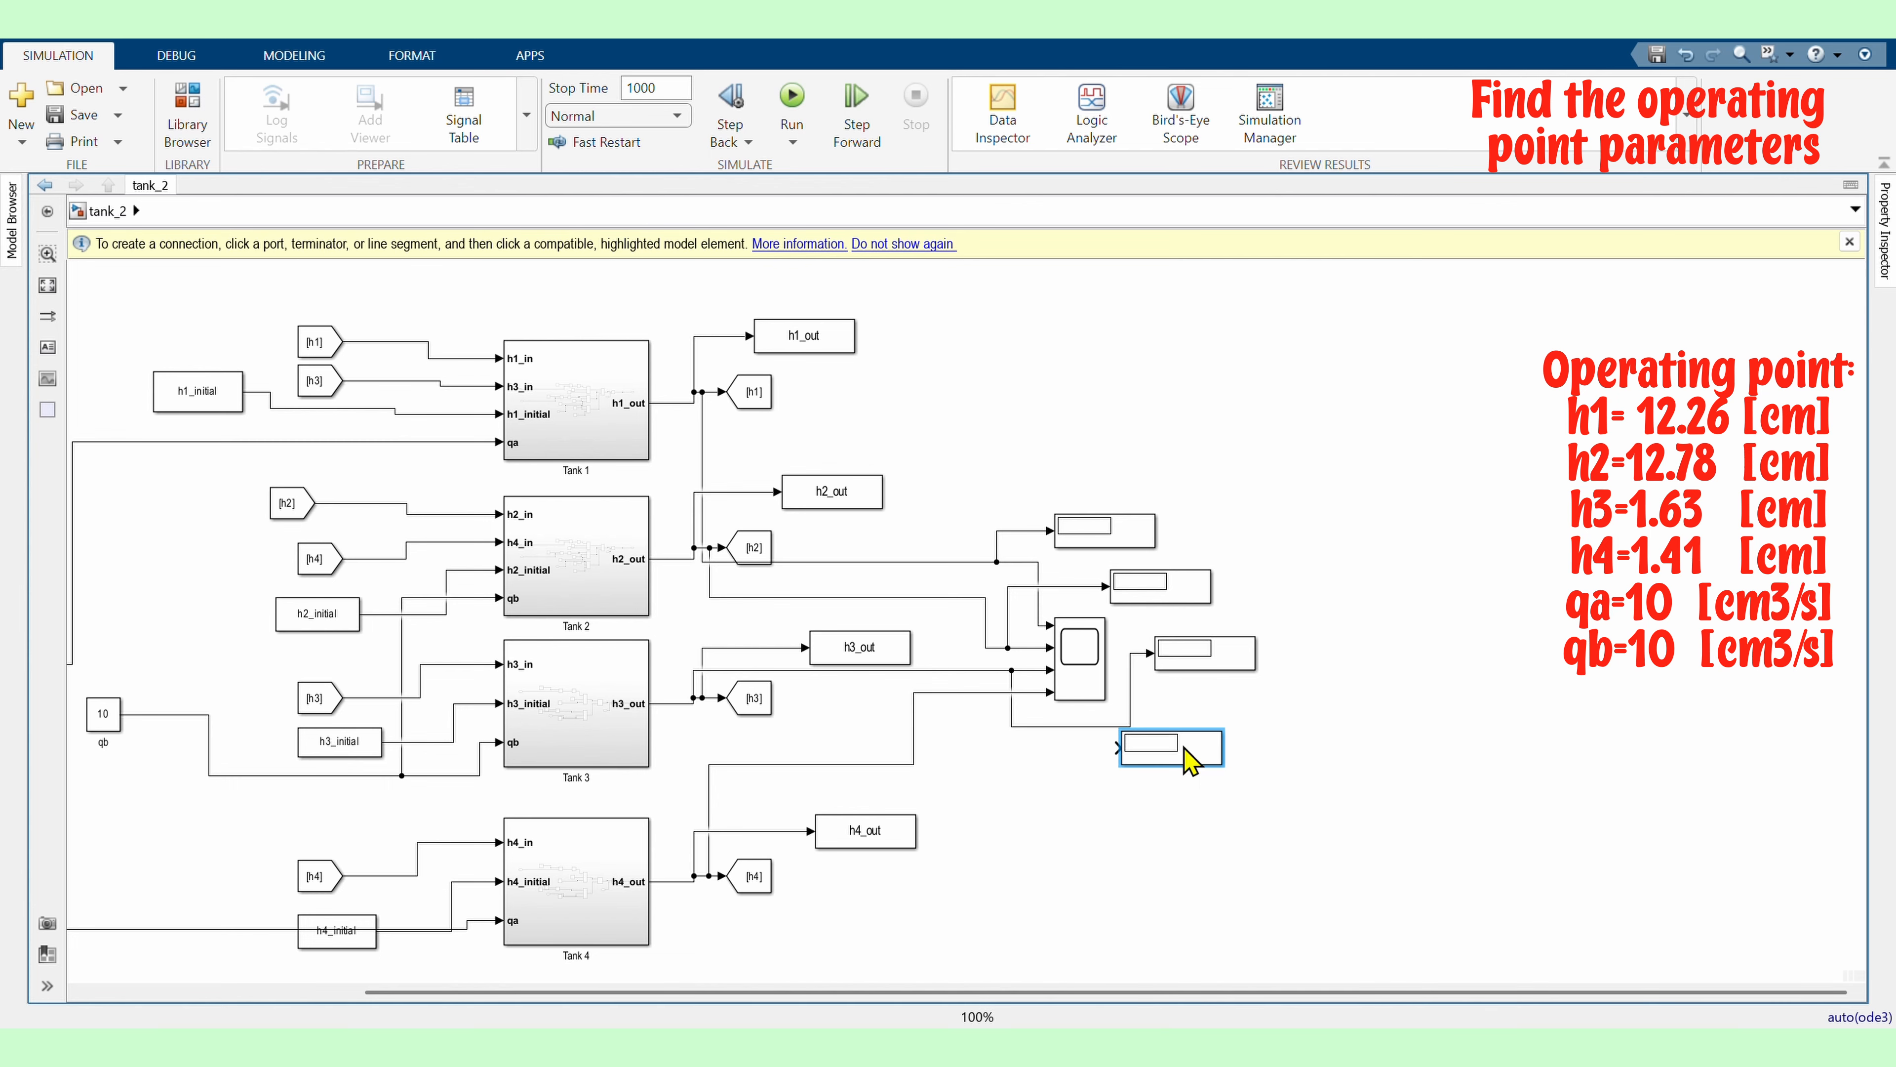
pyautogui.moveTo(1118, 748); pyautogui.dragTo(994, 693)
# Run the simulation and rearrange the Display blocks beside the scope
pyautogui.click(792, 95)
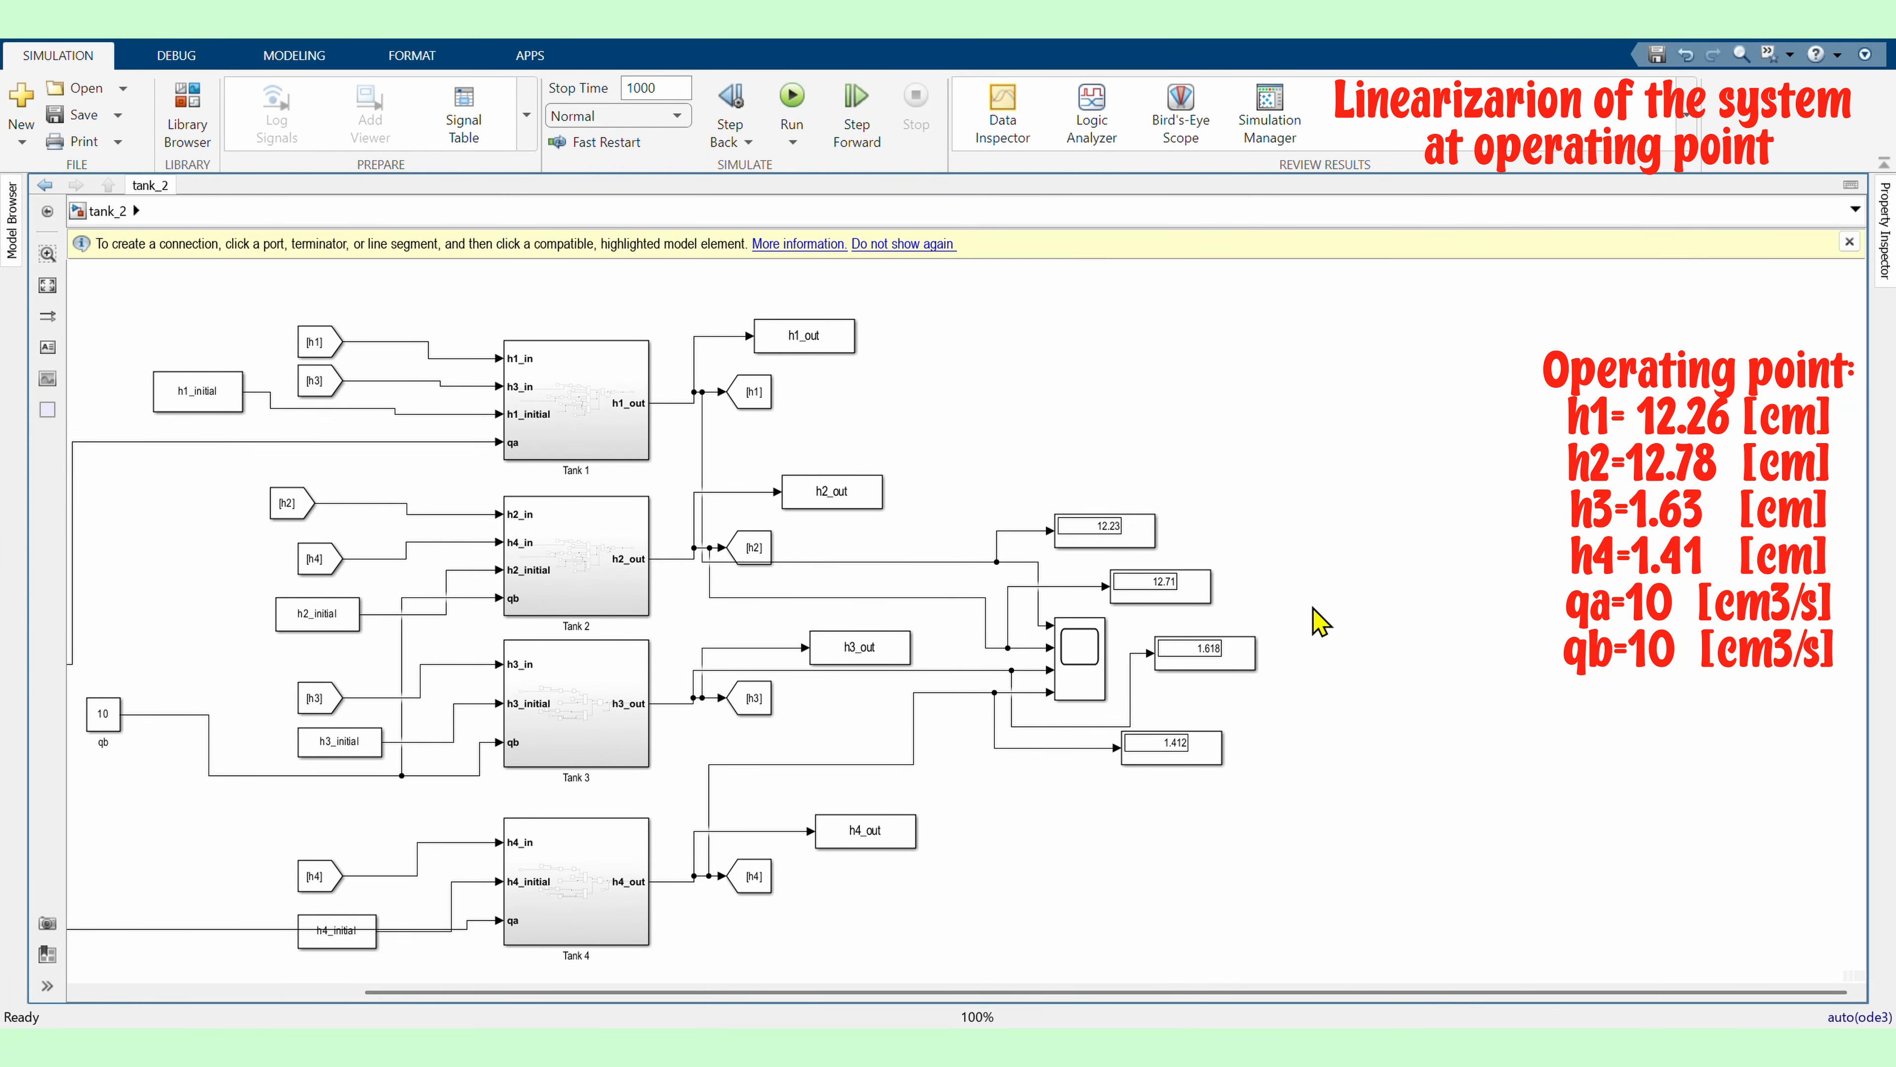
pyautogui.scroll(-2, 1120, 493)
pyautogui.scroll(3, 1120, 538)
pyautogui.moveTo(1131, 452); pyautogui.dragTo(1204, 459)
pyautogui.moveTo(1211, 605); pyautogui.dragTo(1169, 583)
pyautogui.moveTo(1169, 727); pyautogui.dragTo(1169, 650)
pyautogui.click(1445, 478)
pyautogui.scroll(-2, 1449, 476)
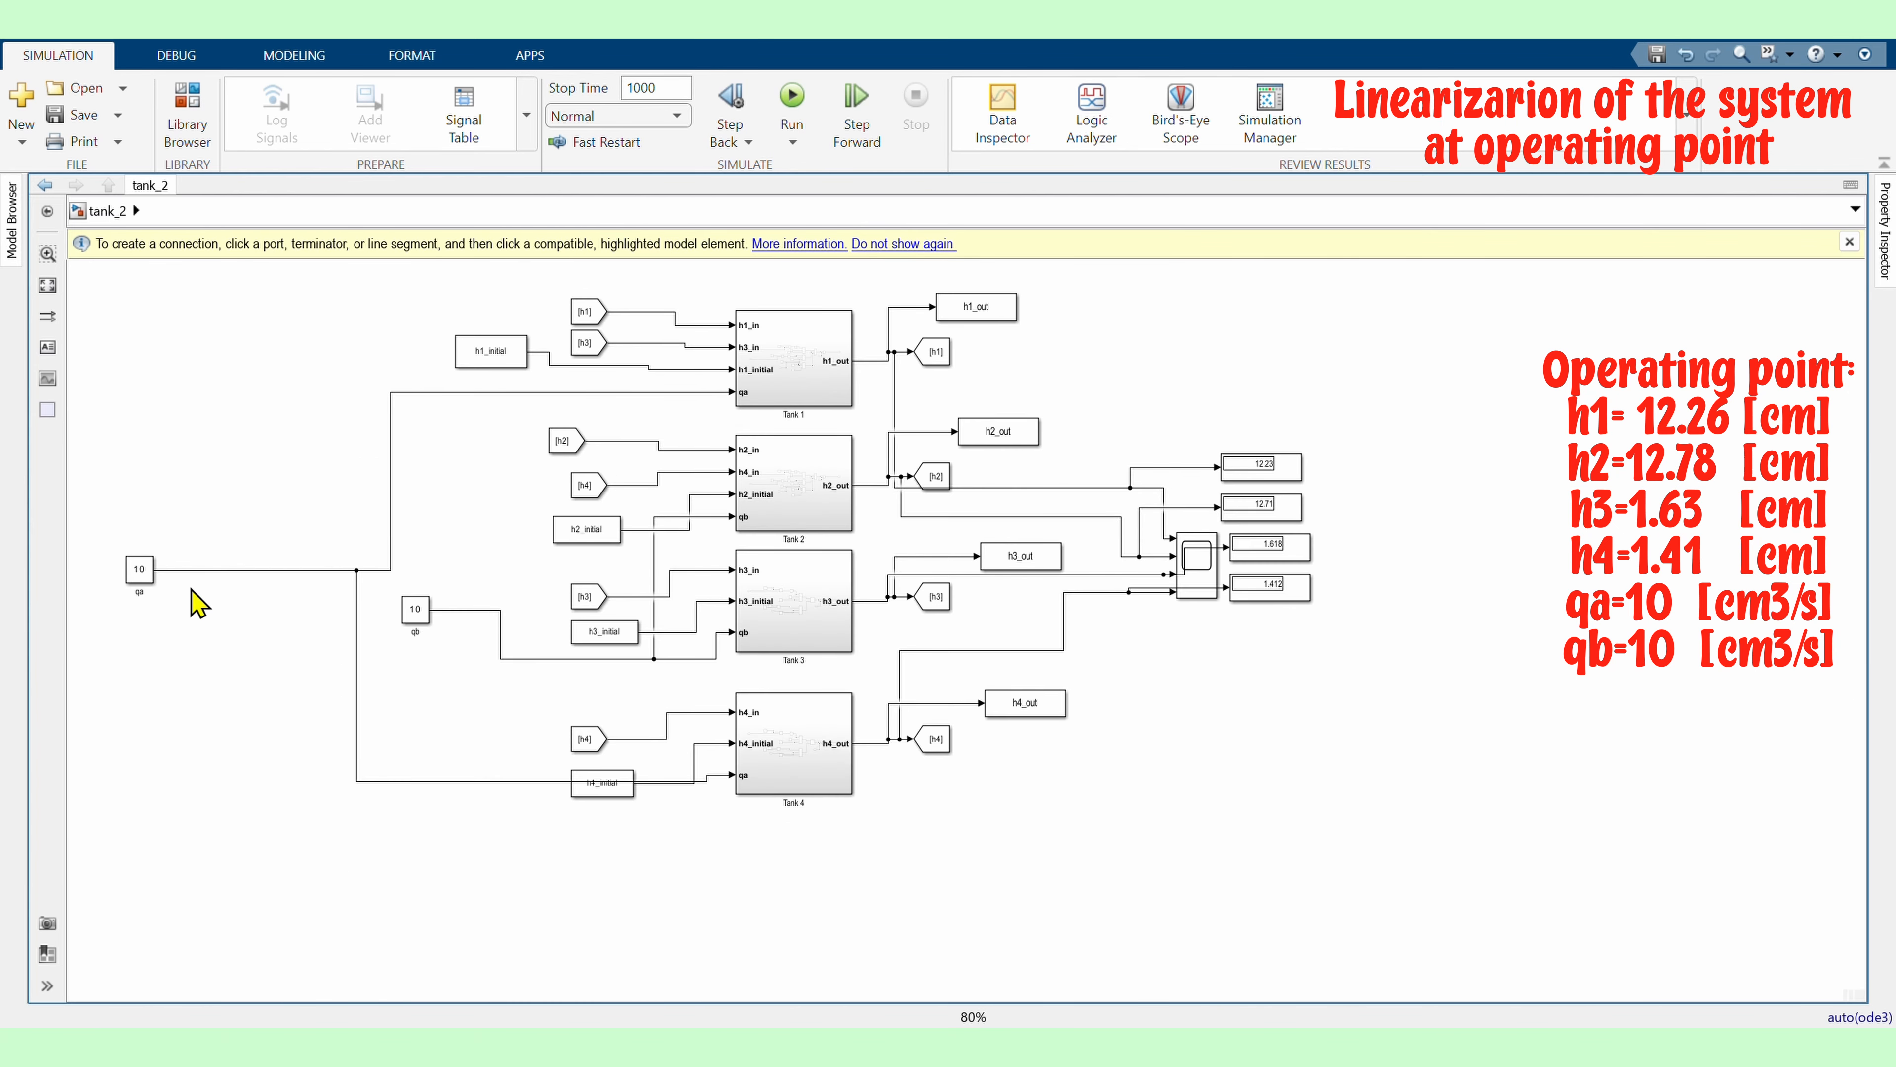
# Set the qa constant to 9.99 and the qb constant to 10.05
pyautogui.doubleClick(140, 571)
pyautogui.write('9.99')
pyautogui.click(366, 729)
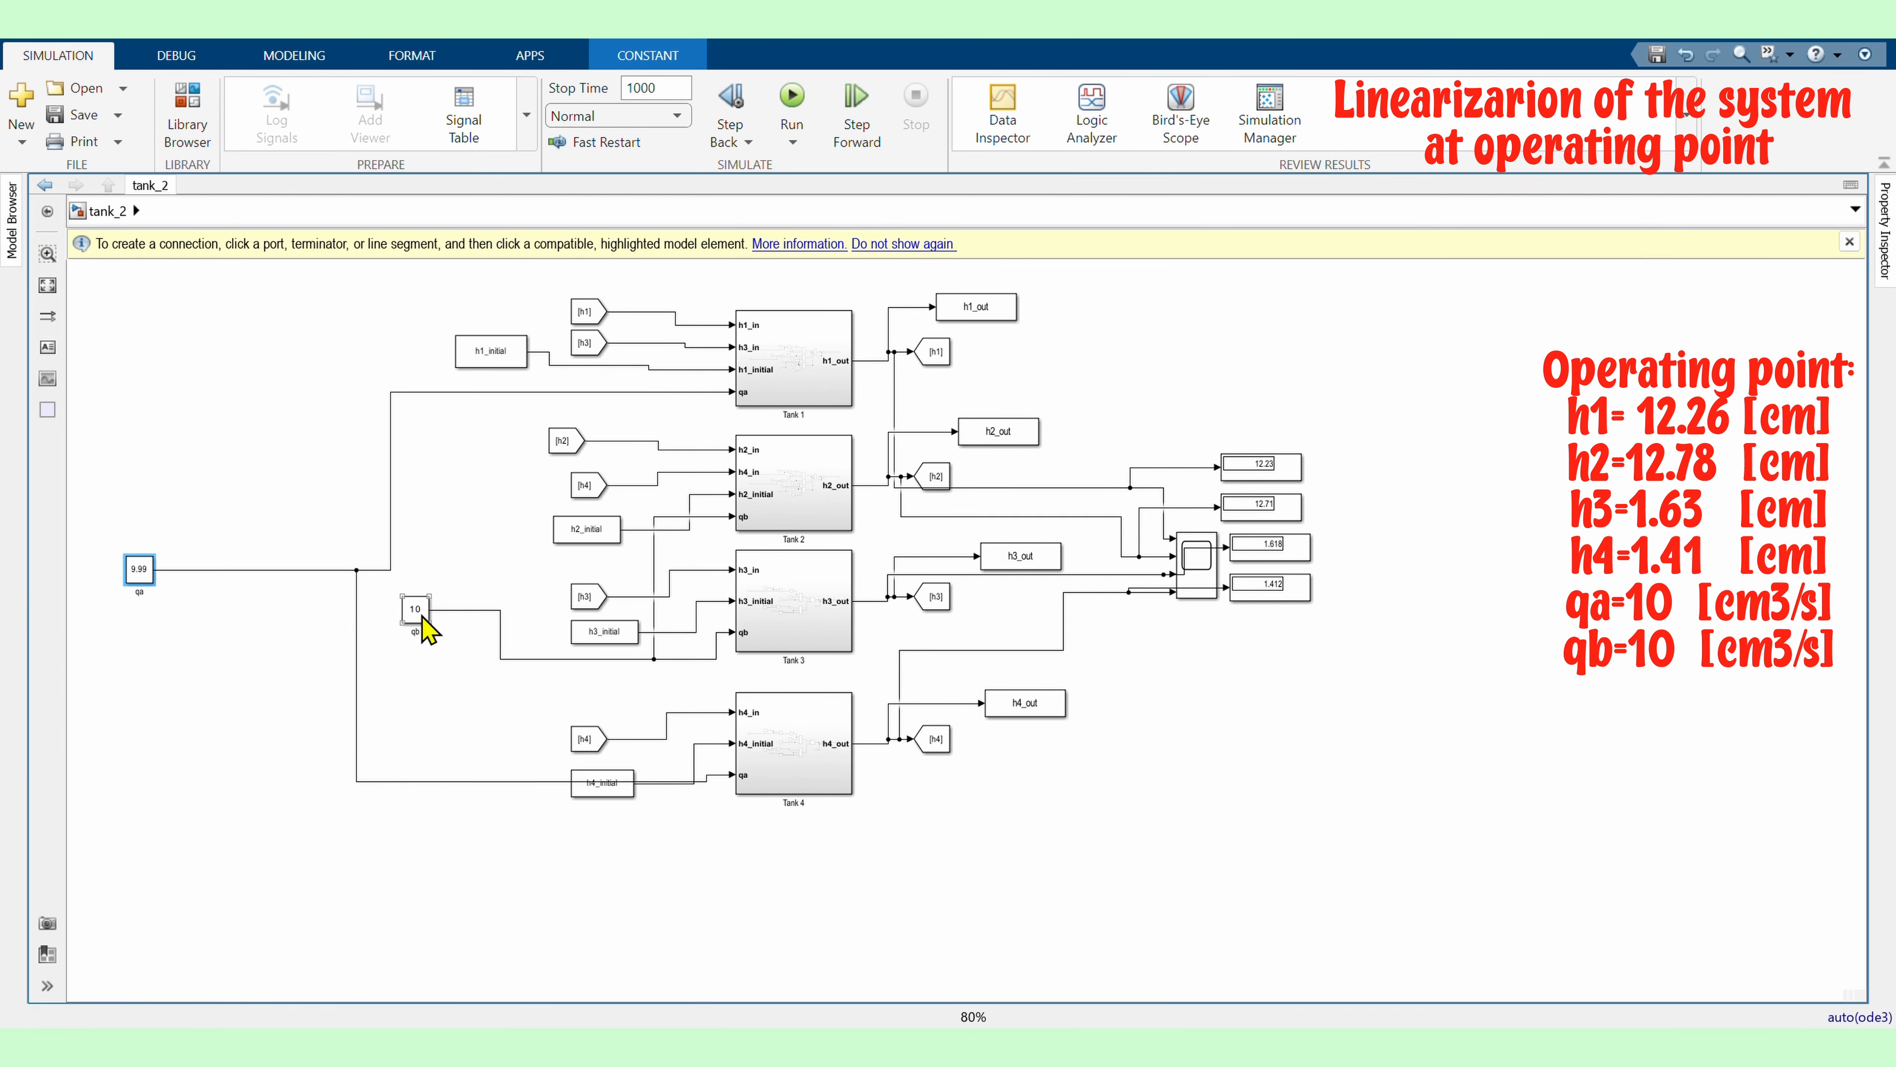
pyautogui.doubleClick(417, 616)
pyautogui.write('10.05')
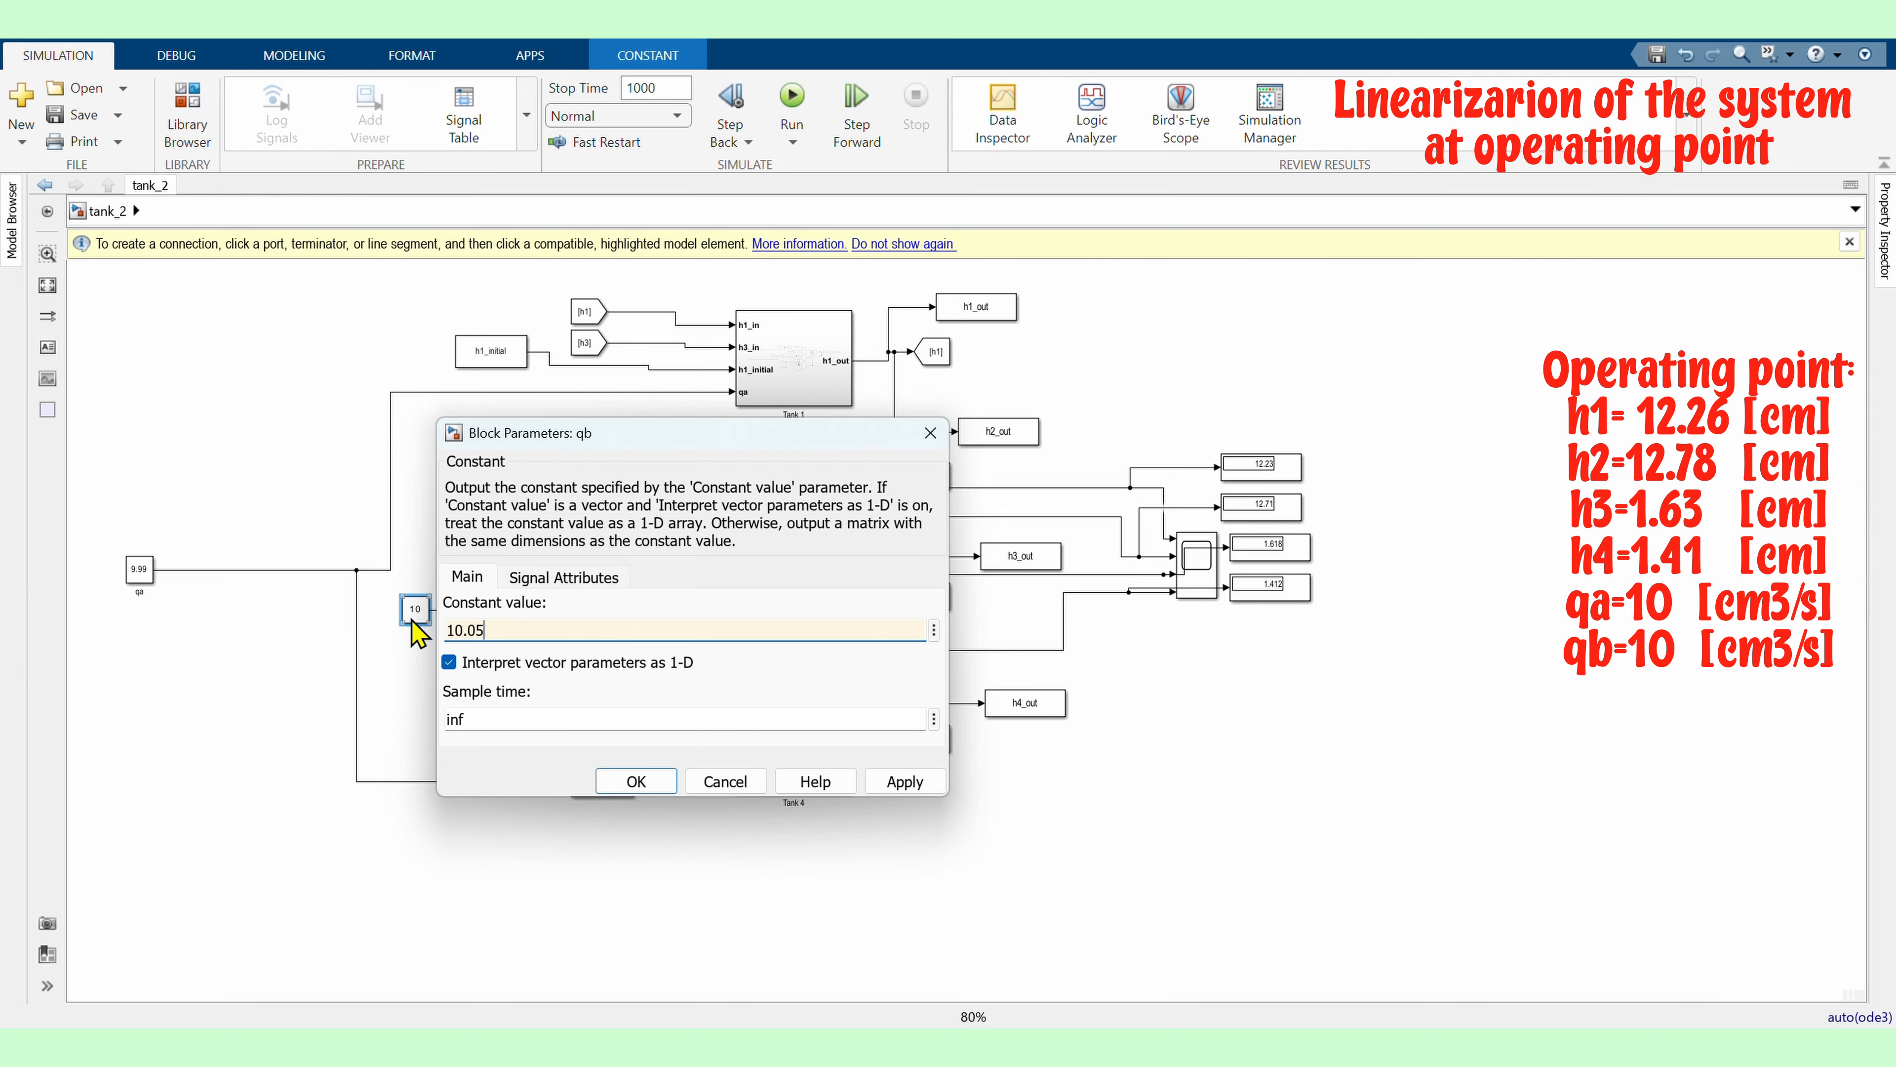
pyautogui.click(636, 781)
# Run the simulation again and inspect the level values on the displays
pyautogui.click(796, 103)
pyautogui.scroll(5, 1307, 508)
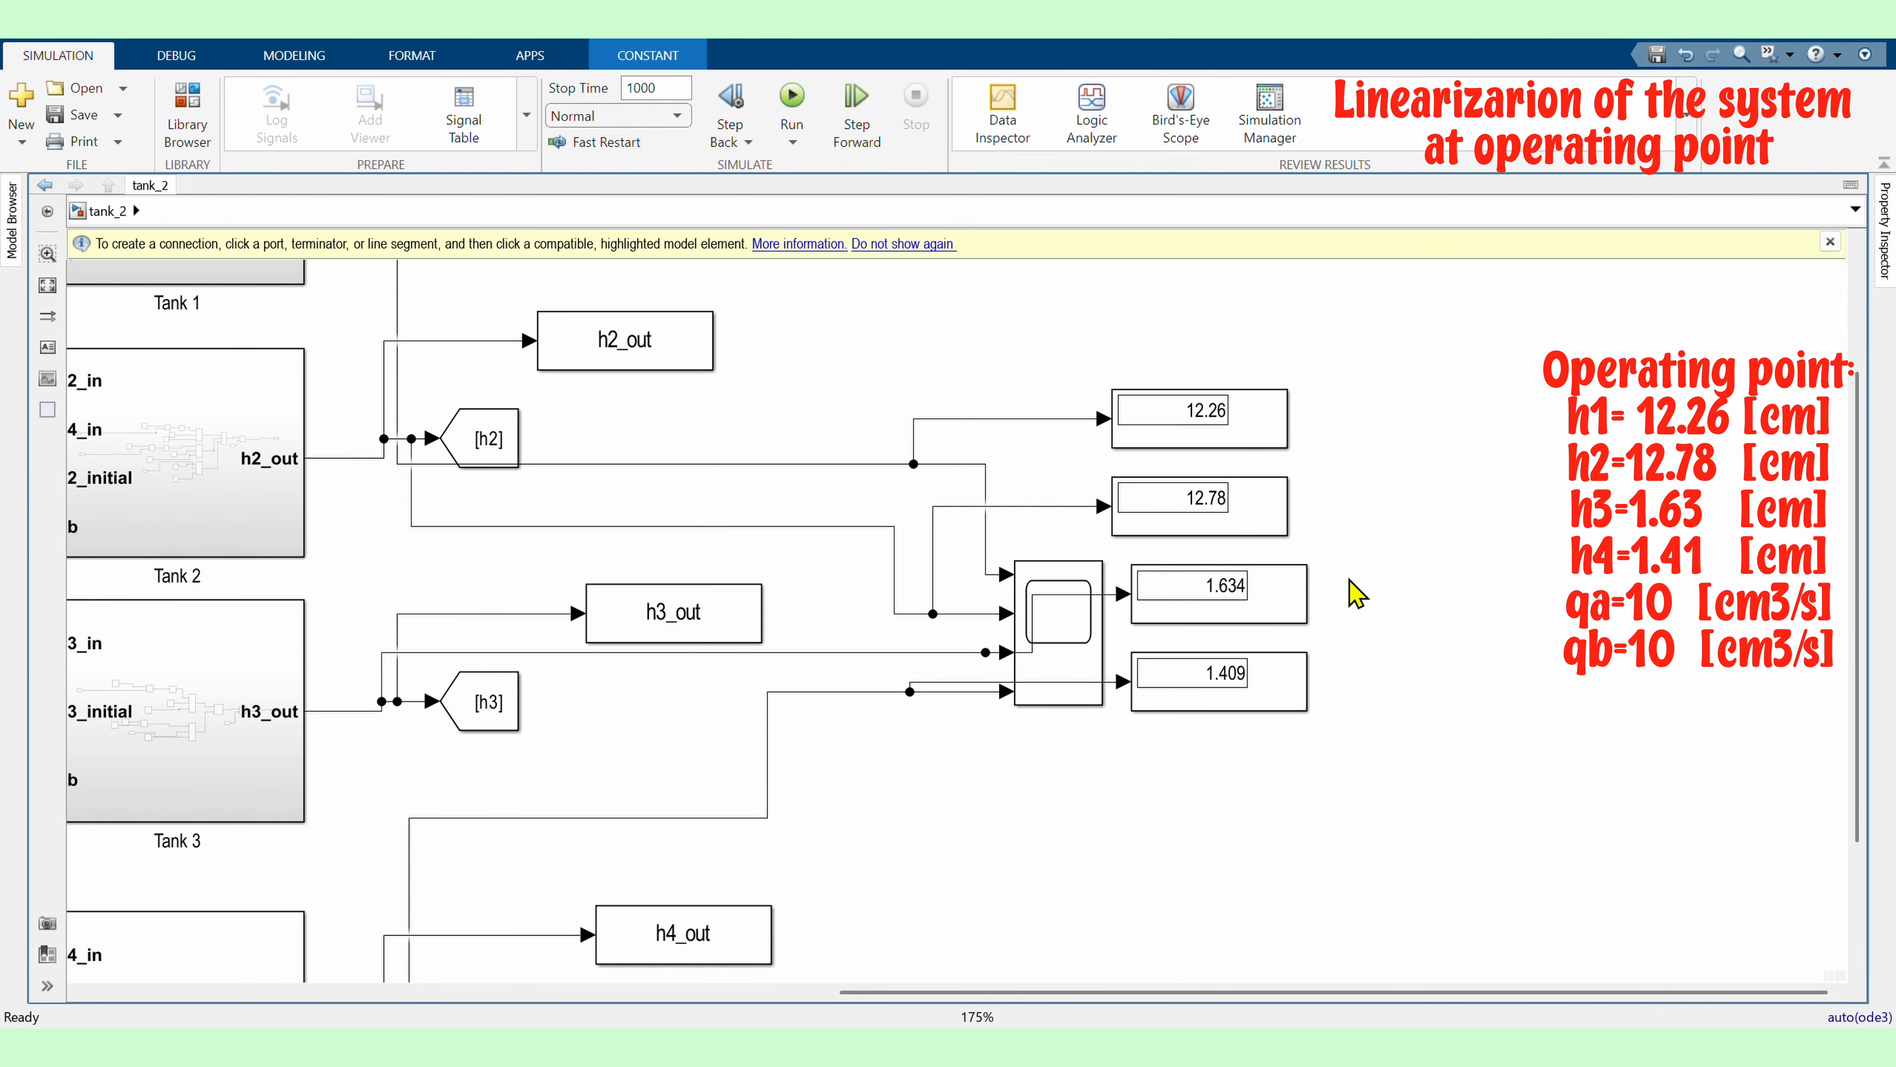
pyautogui.scroll(-6, 1361, 586)
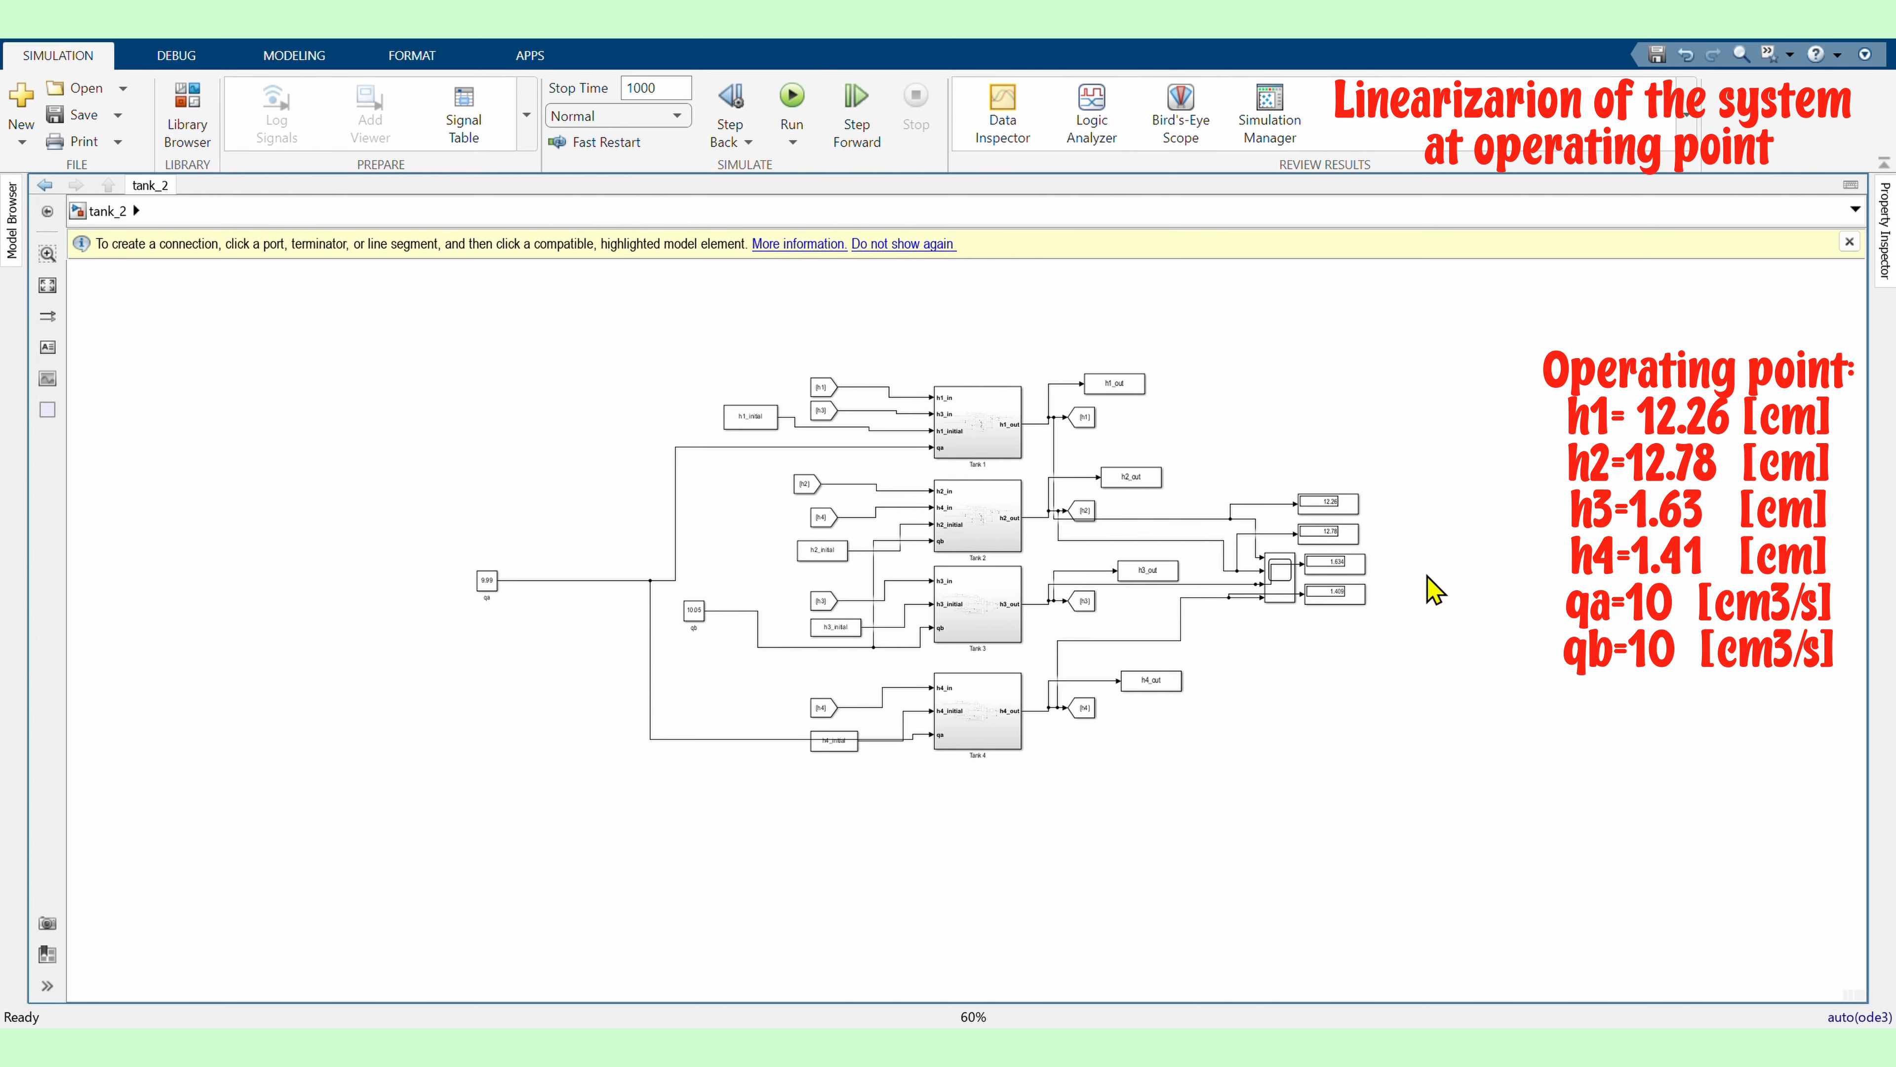
pyautogui.scroll(4, 1082, 706)
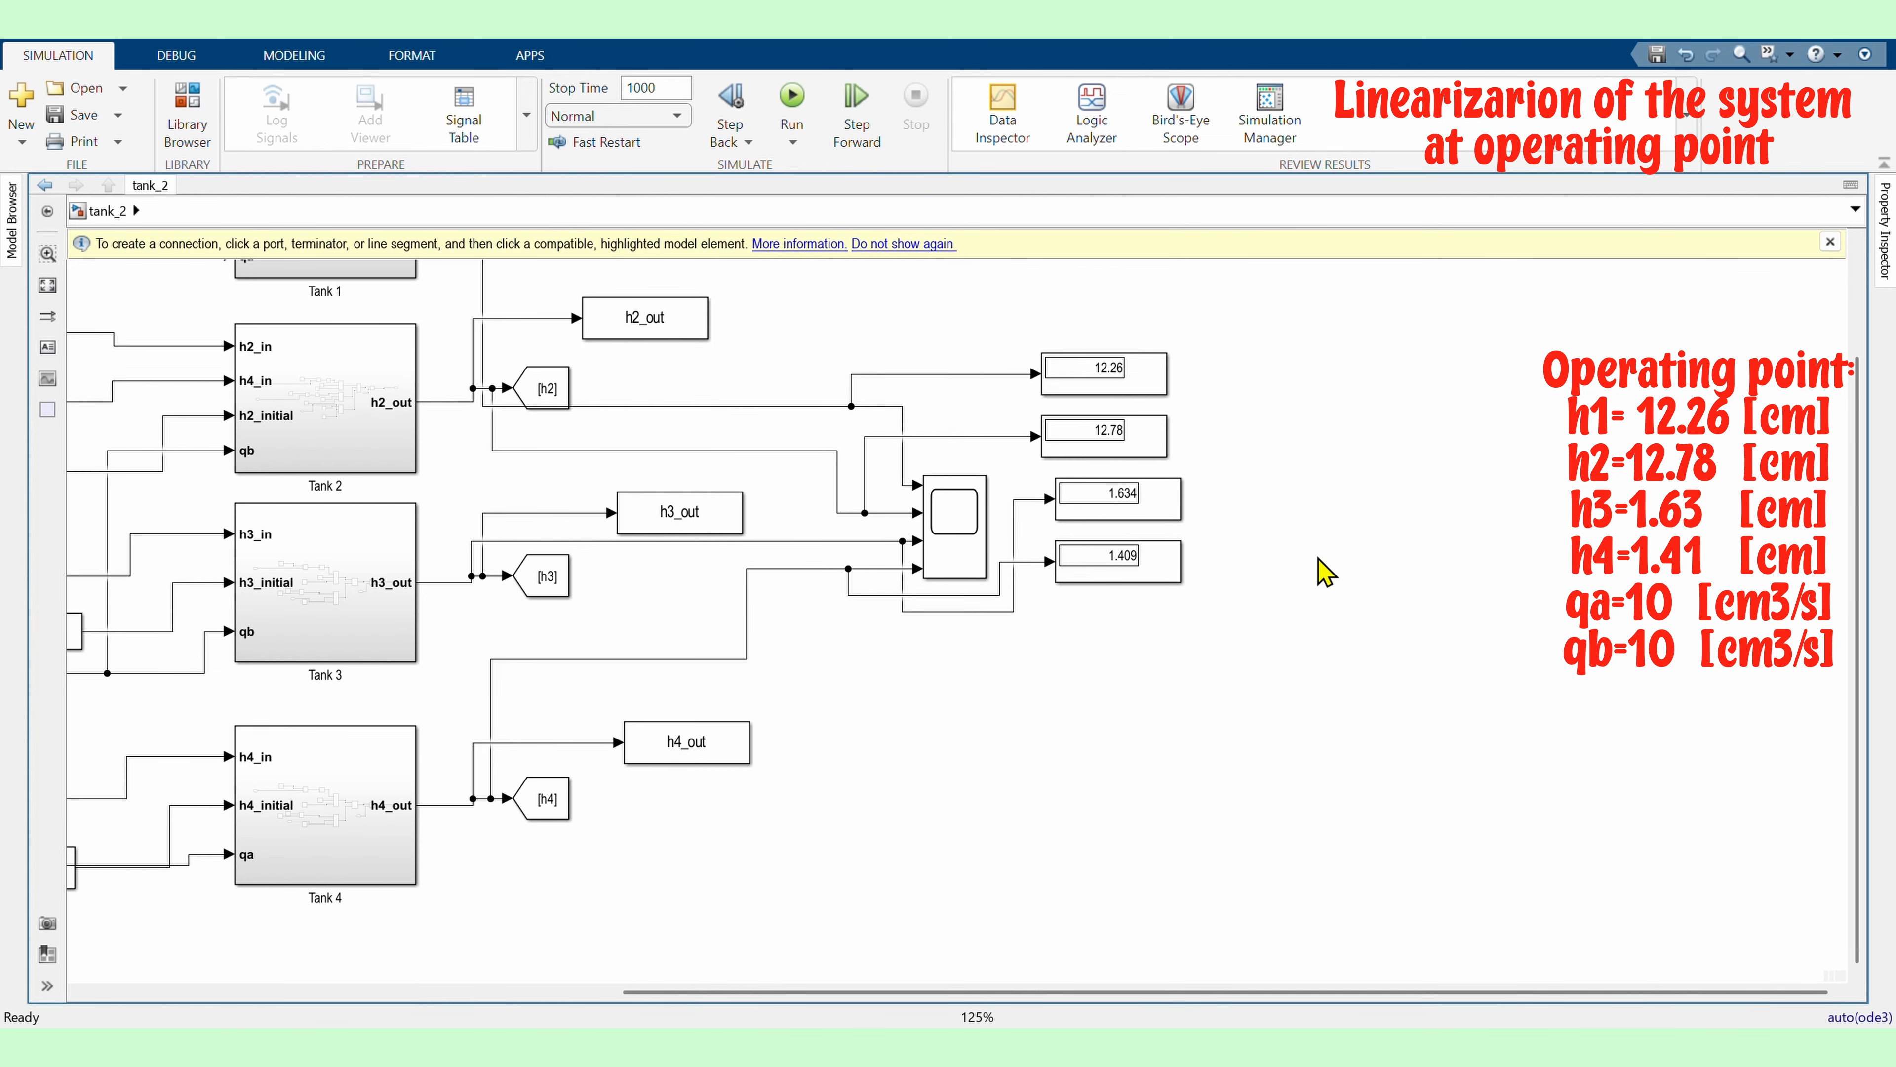
pyautogui.scroll(-4, 1372, 620)
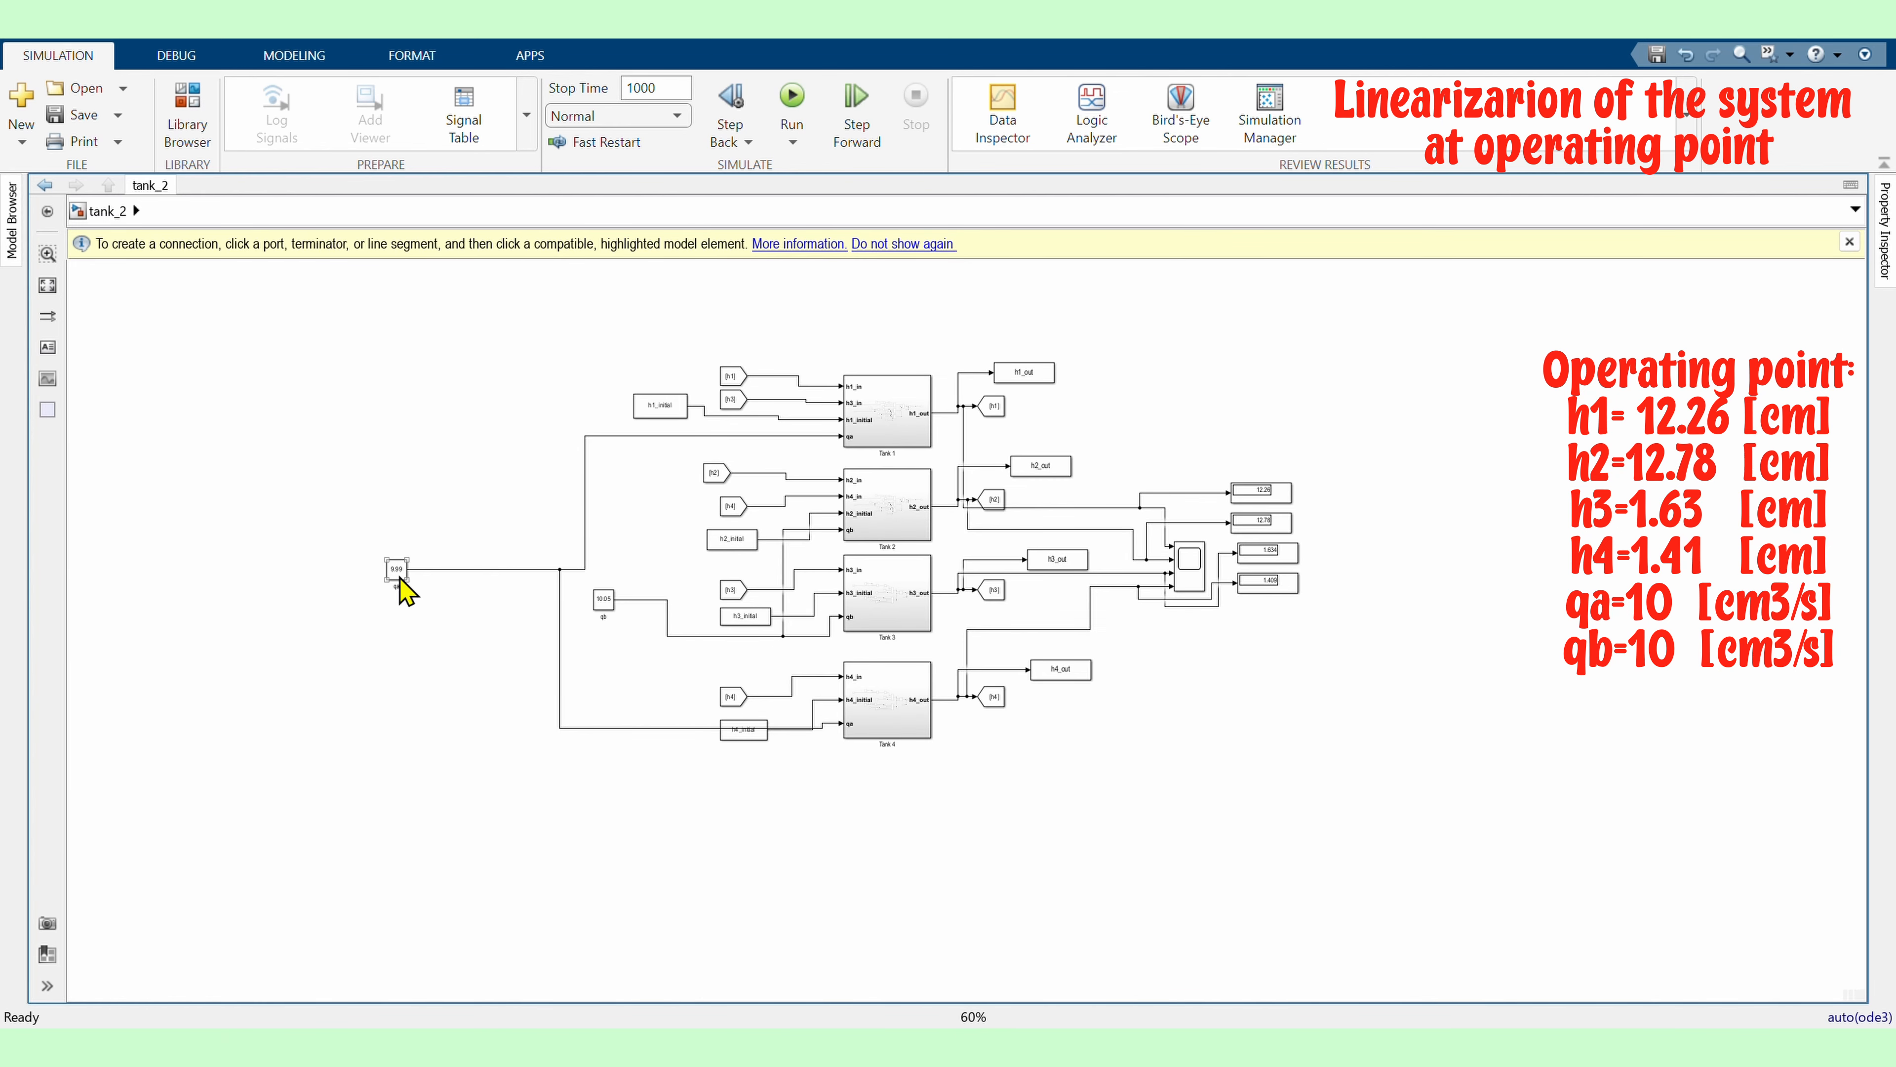
# Replace the qa constant with an inport named qa on the same signal line
pyautogui.press('Delete')
pyautogui.doubleClick(295, 562)
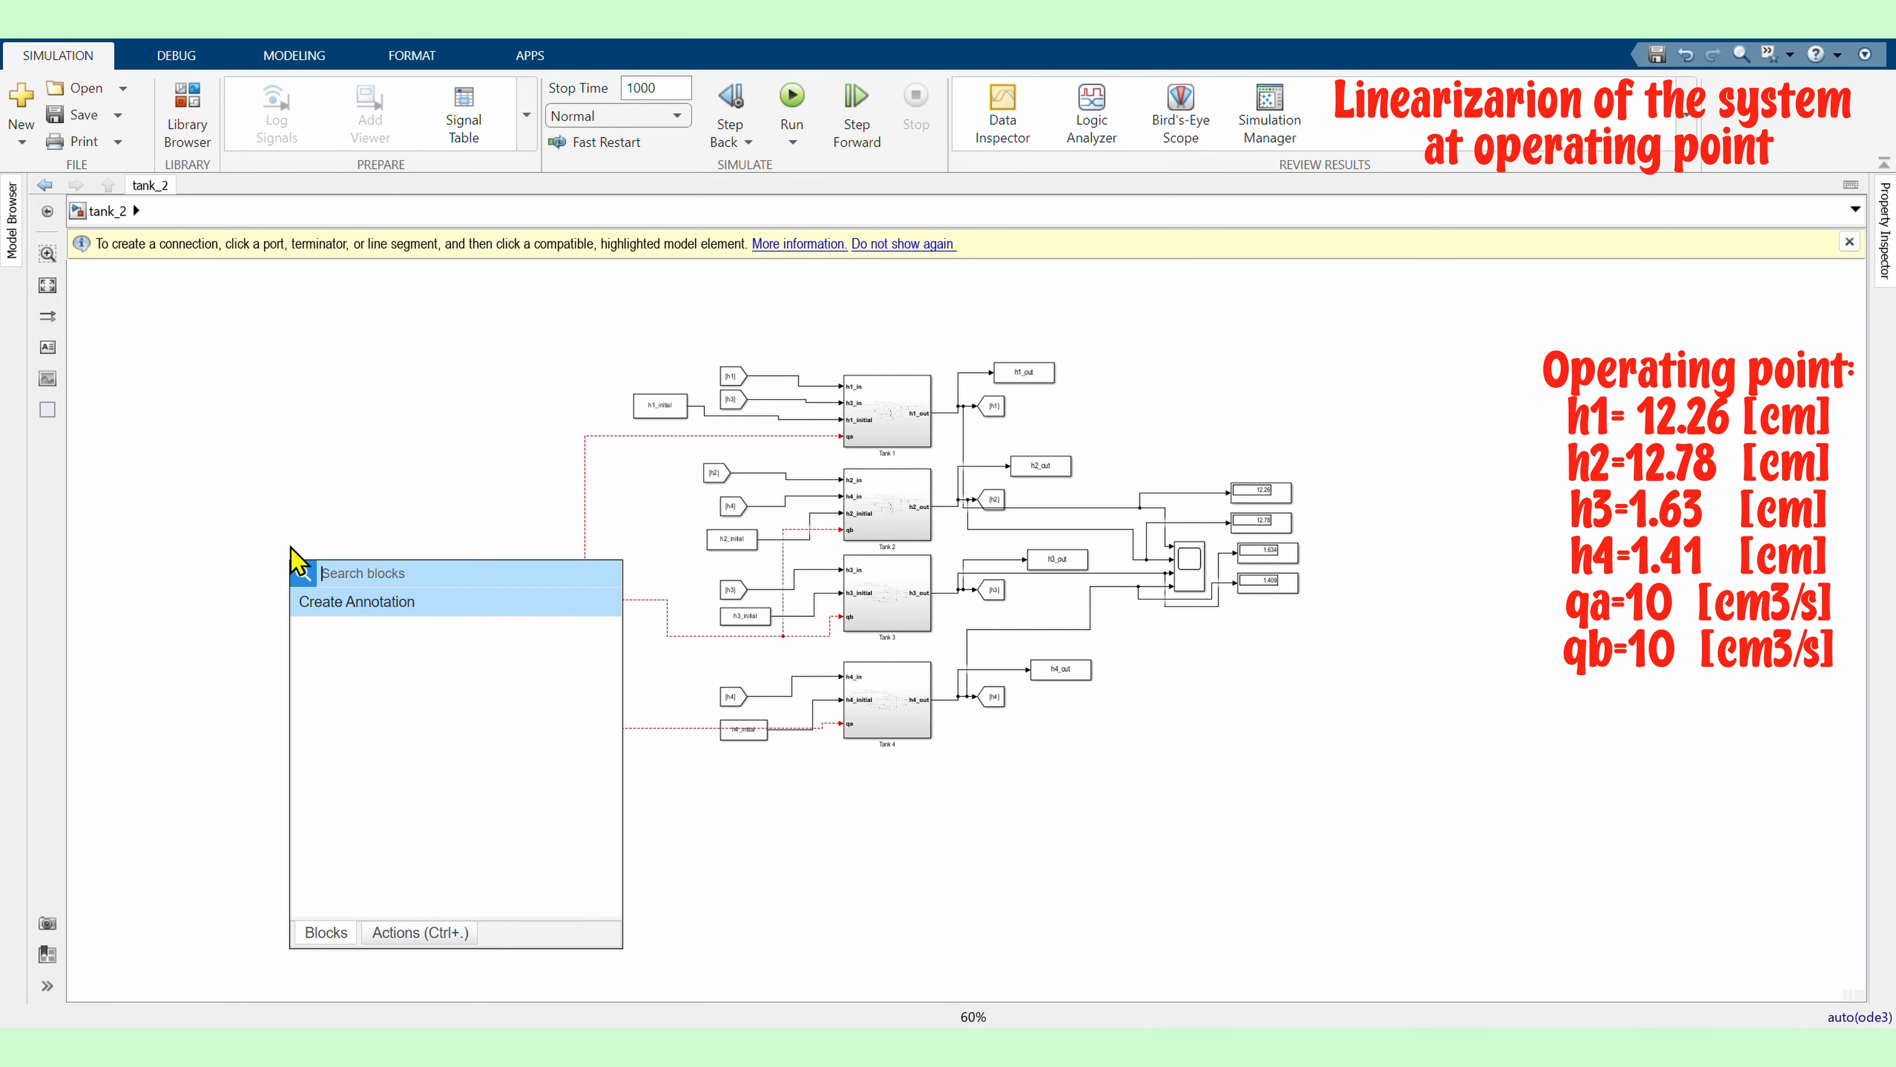
pyautogui.write('inp')
pyautogui.press('Return')
pyautogui.scroll(4, 327, 580)
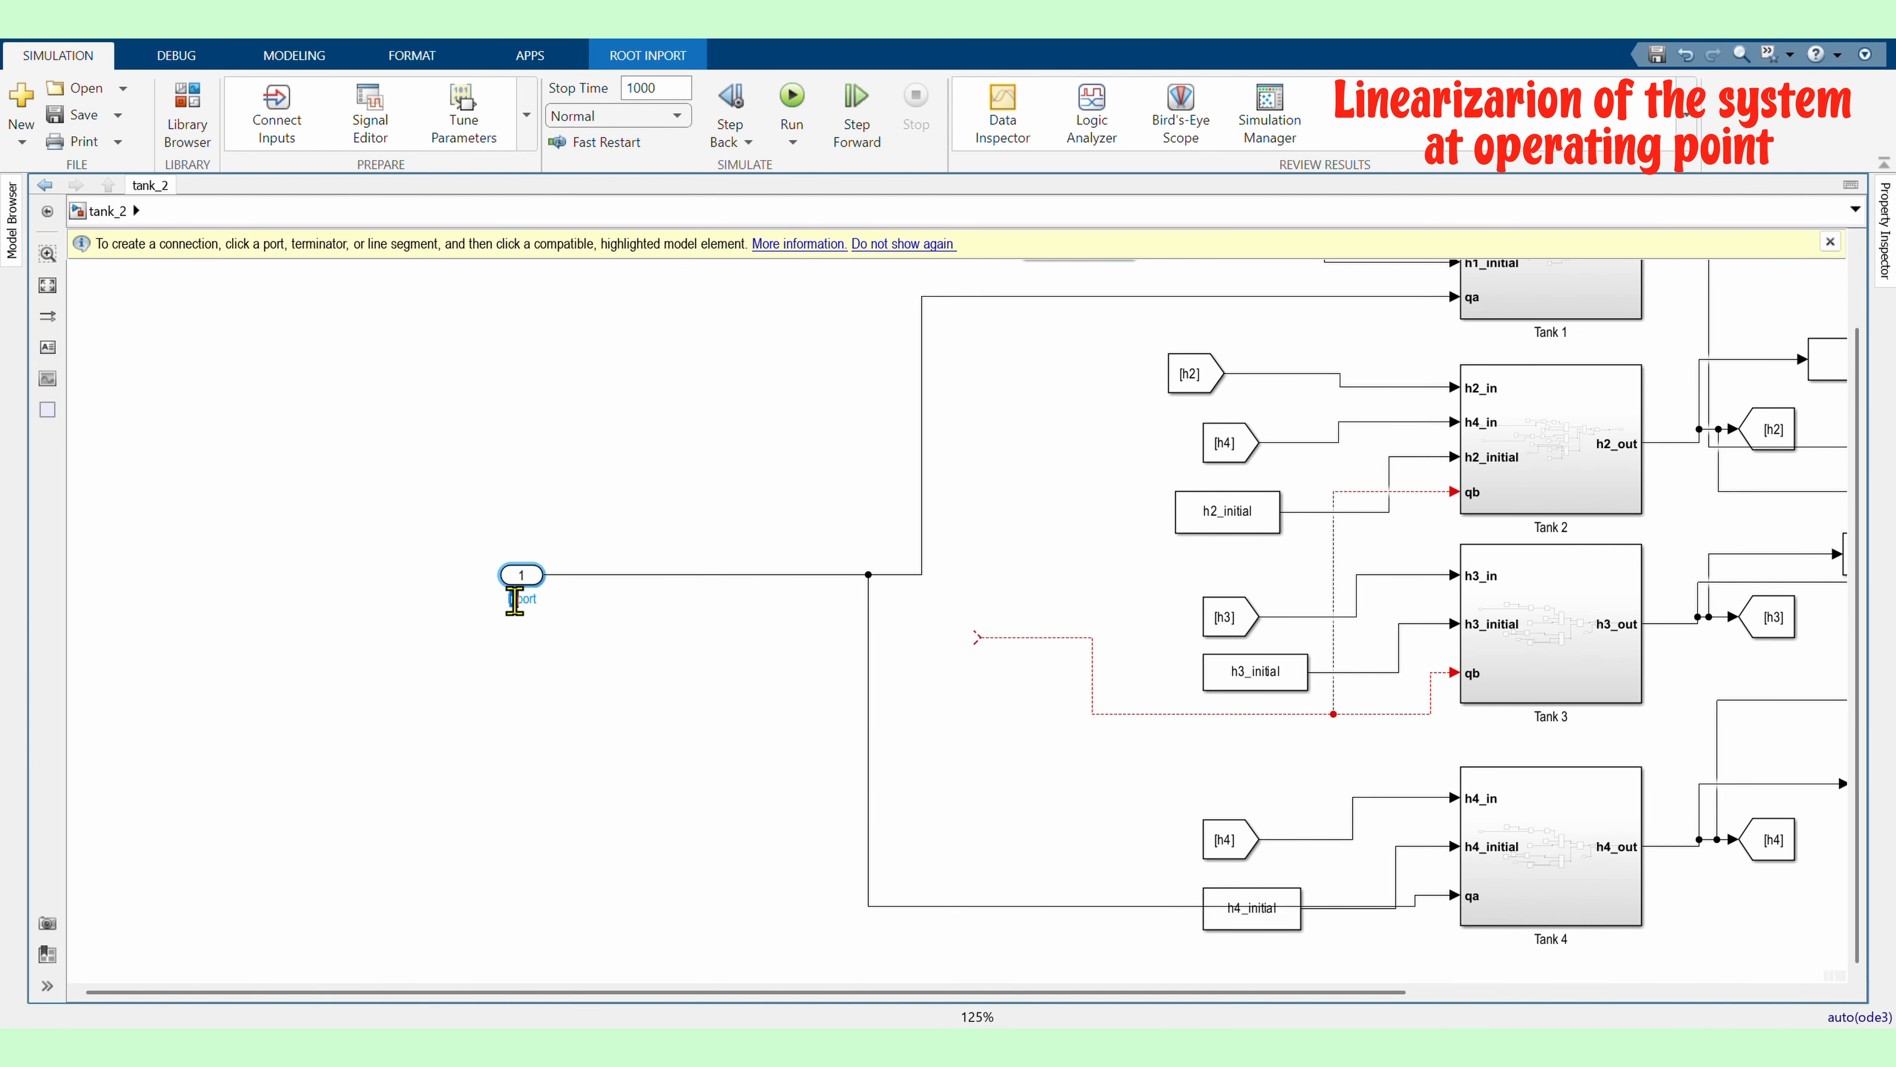
pyautogui.doubleClick(514, 601)
pyautogui.write('qa')
pyautogui.click(701, 663)
# Add an inport named qb connected to the qb signal line
pyautogui.doubleClick(782, 652)
pyautogui.write('inp')
pyautogui.press('Return')
pyautogui.moveTo(787, 656); pyautogui.dragTo(982, 637)
pyautogui.click(939, 657)
pyautogui.write('qb')
pyautogui.click(1047, 680)
# Add an outport named h1_out connected to a tank level signal line
pyautogui.scroll(-5, 336, 717)
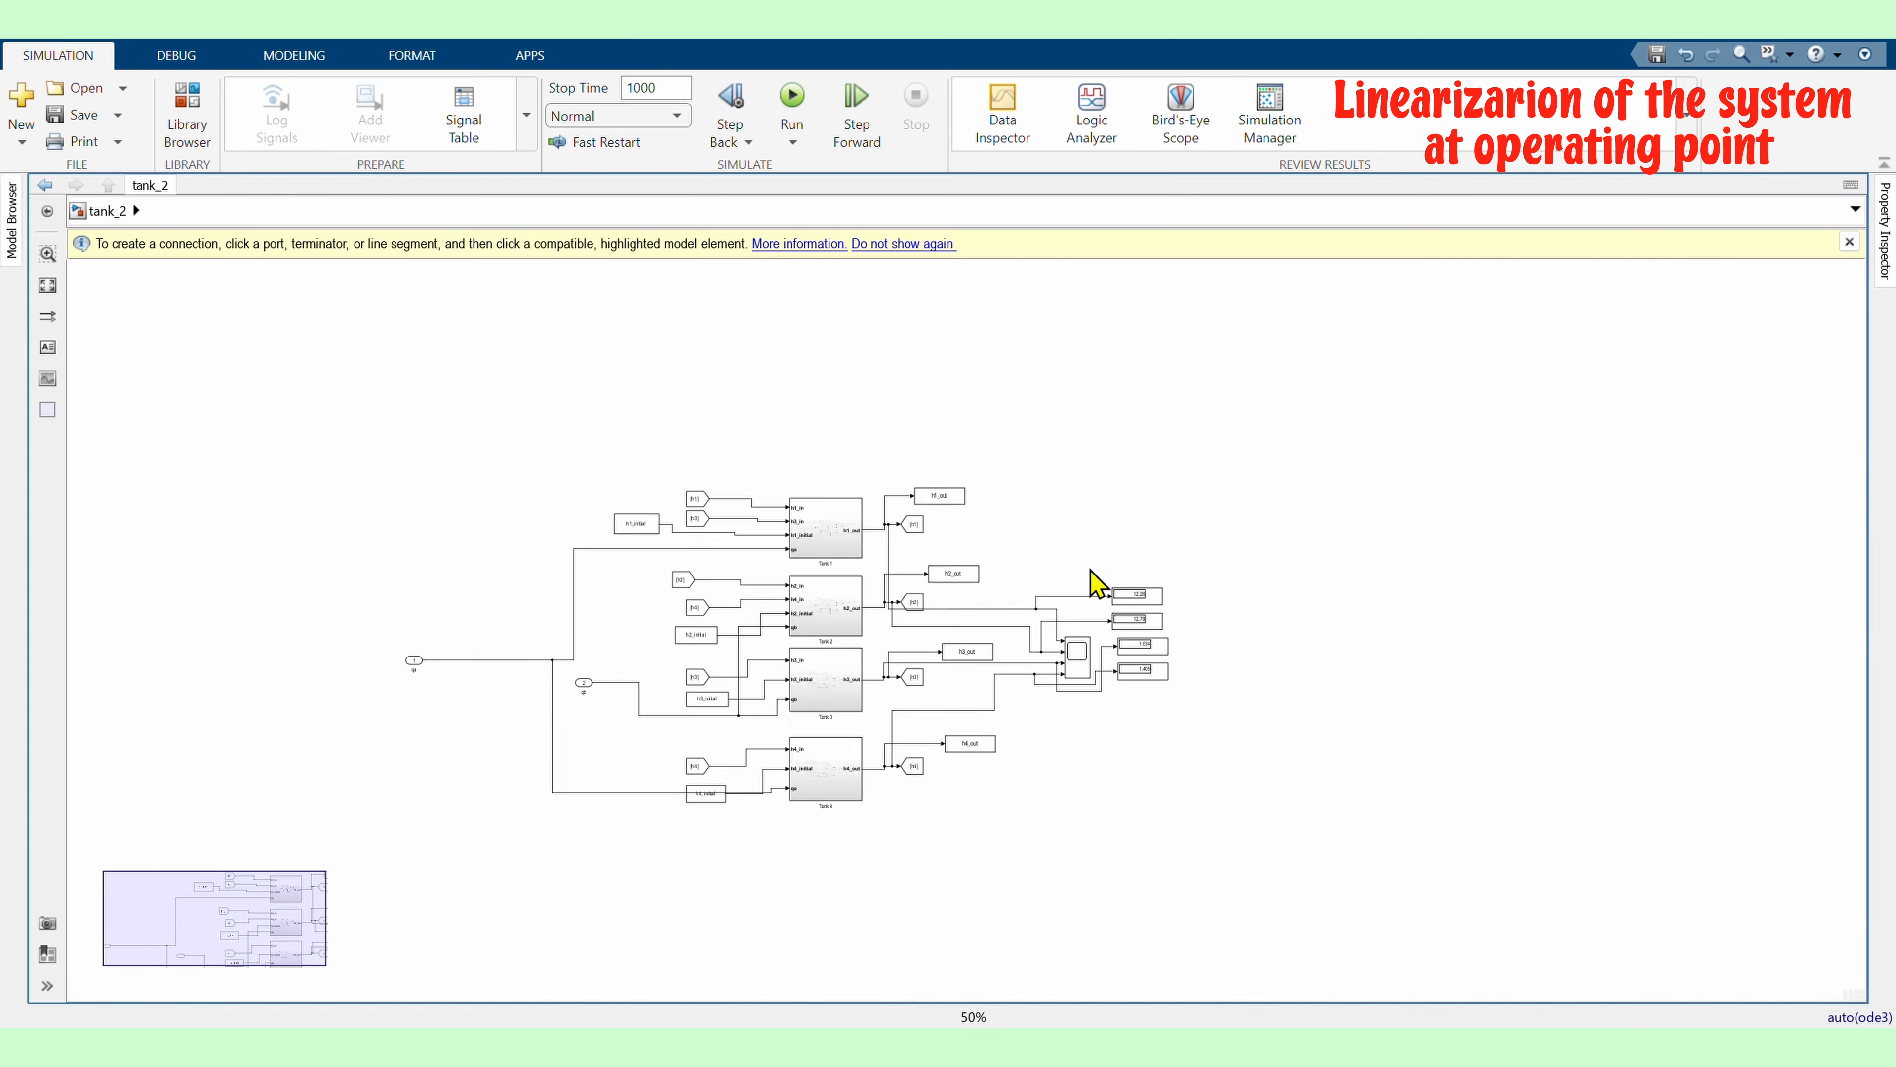
pyautogui.scroll(4, 1097, 573)
pyautogui.doubleClick(989, 558)
pyautogui.write('out')
pyautogui.press('Return')
pyautogui.moveTo(989, 557); pyautogui.dragTo(929, 644)
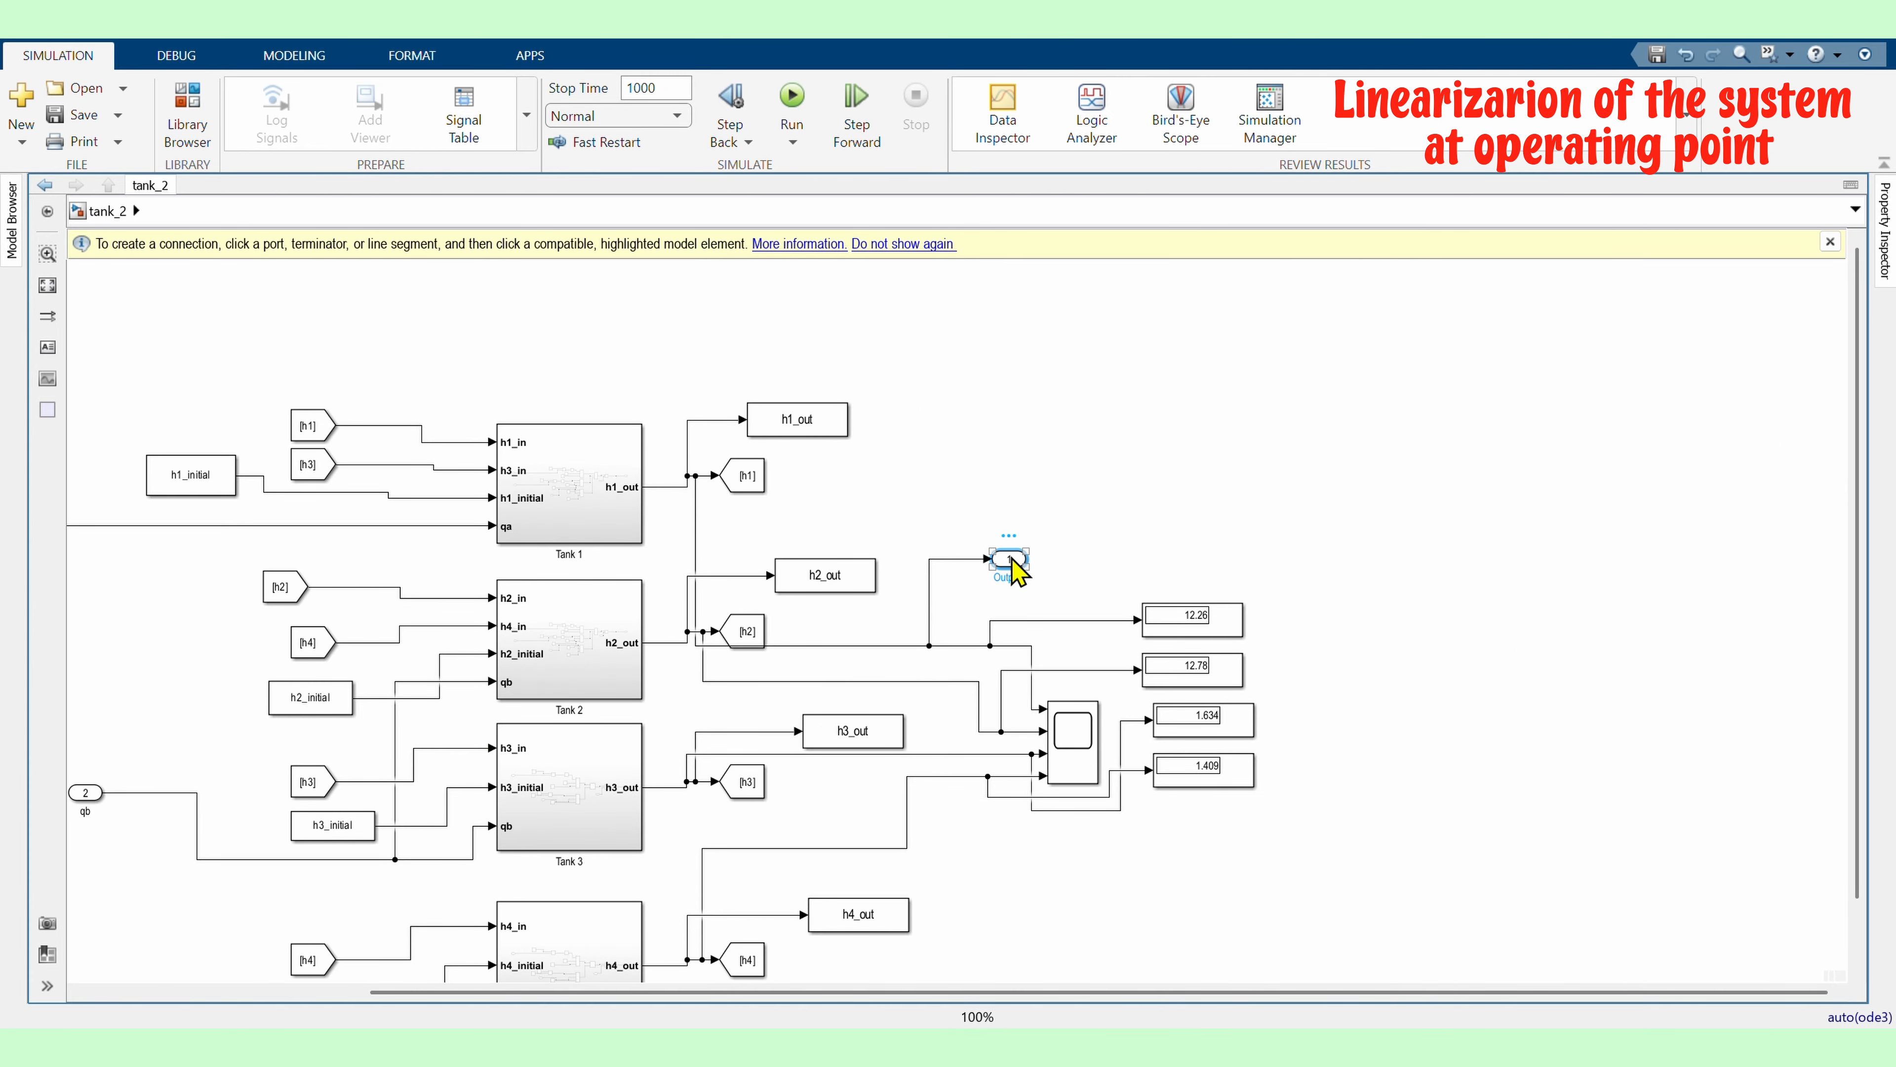
pyautogui.click(1027, 590)
pyautogui.click(1017, 577)
pyautogui.write('_out')
pyautogui.click(1090, 599)
# Add a second outport connected to another tank level signal
pyautogui.doubleClick(1111, 547)
pyautogui.write('out')
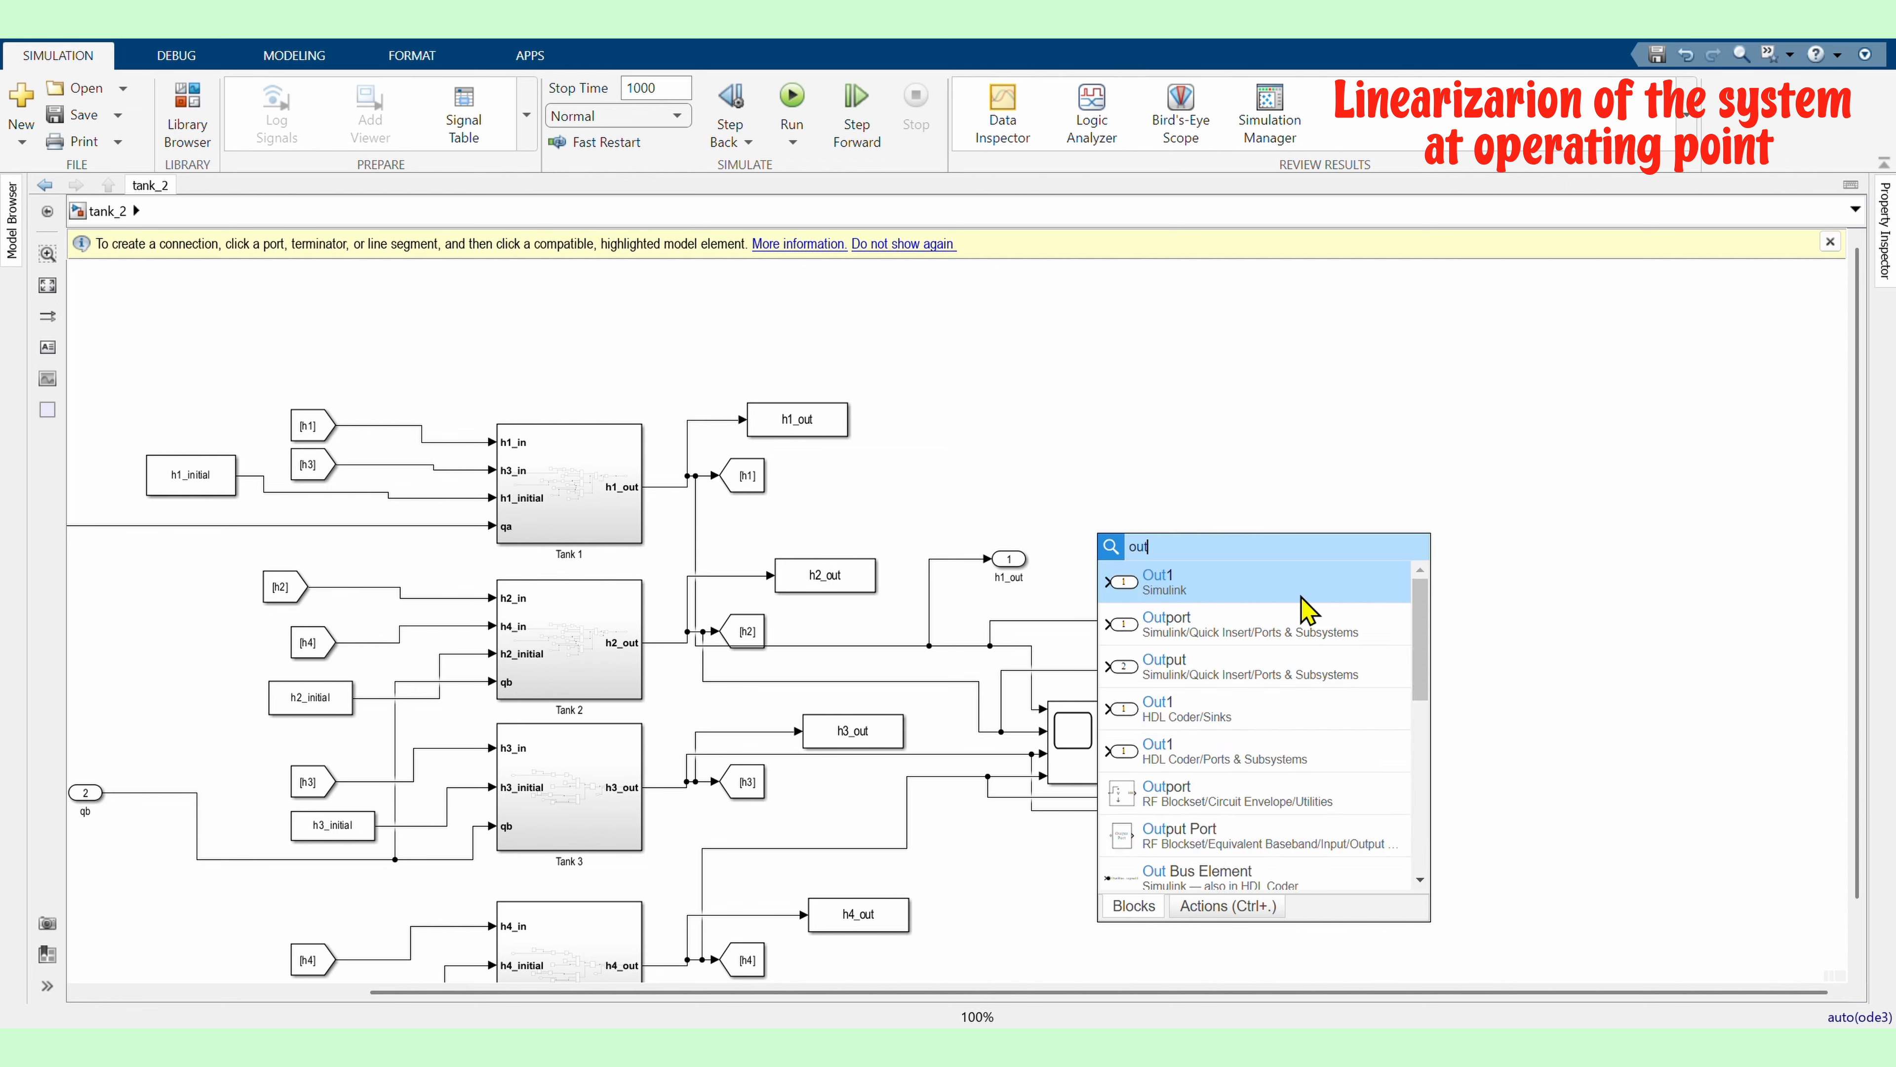
pyautogui.click(1303, 598)
pyautogui.moveTo(1082, 536); pyautogui.dragTo(952, 678)
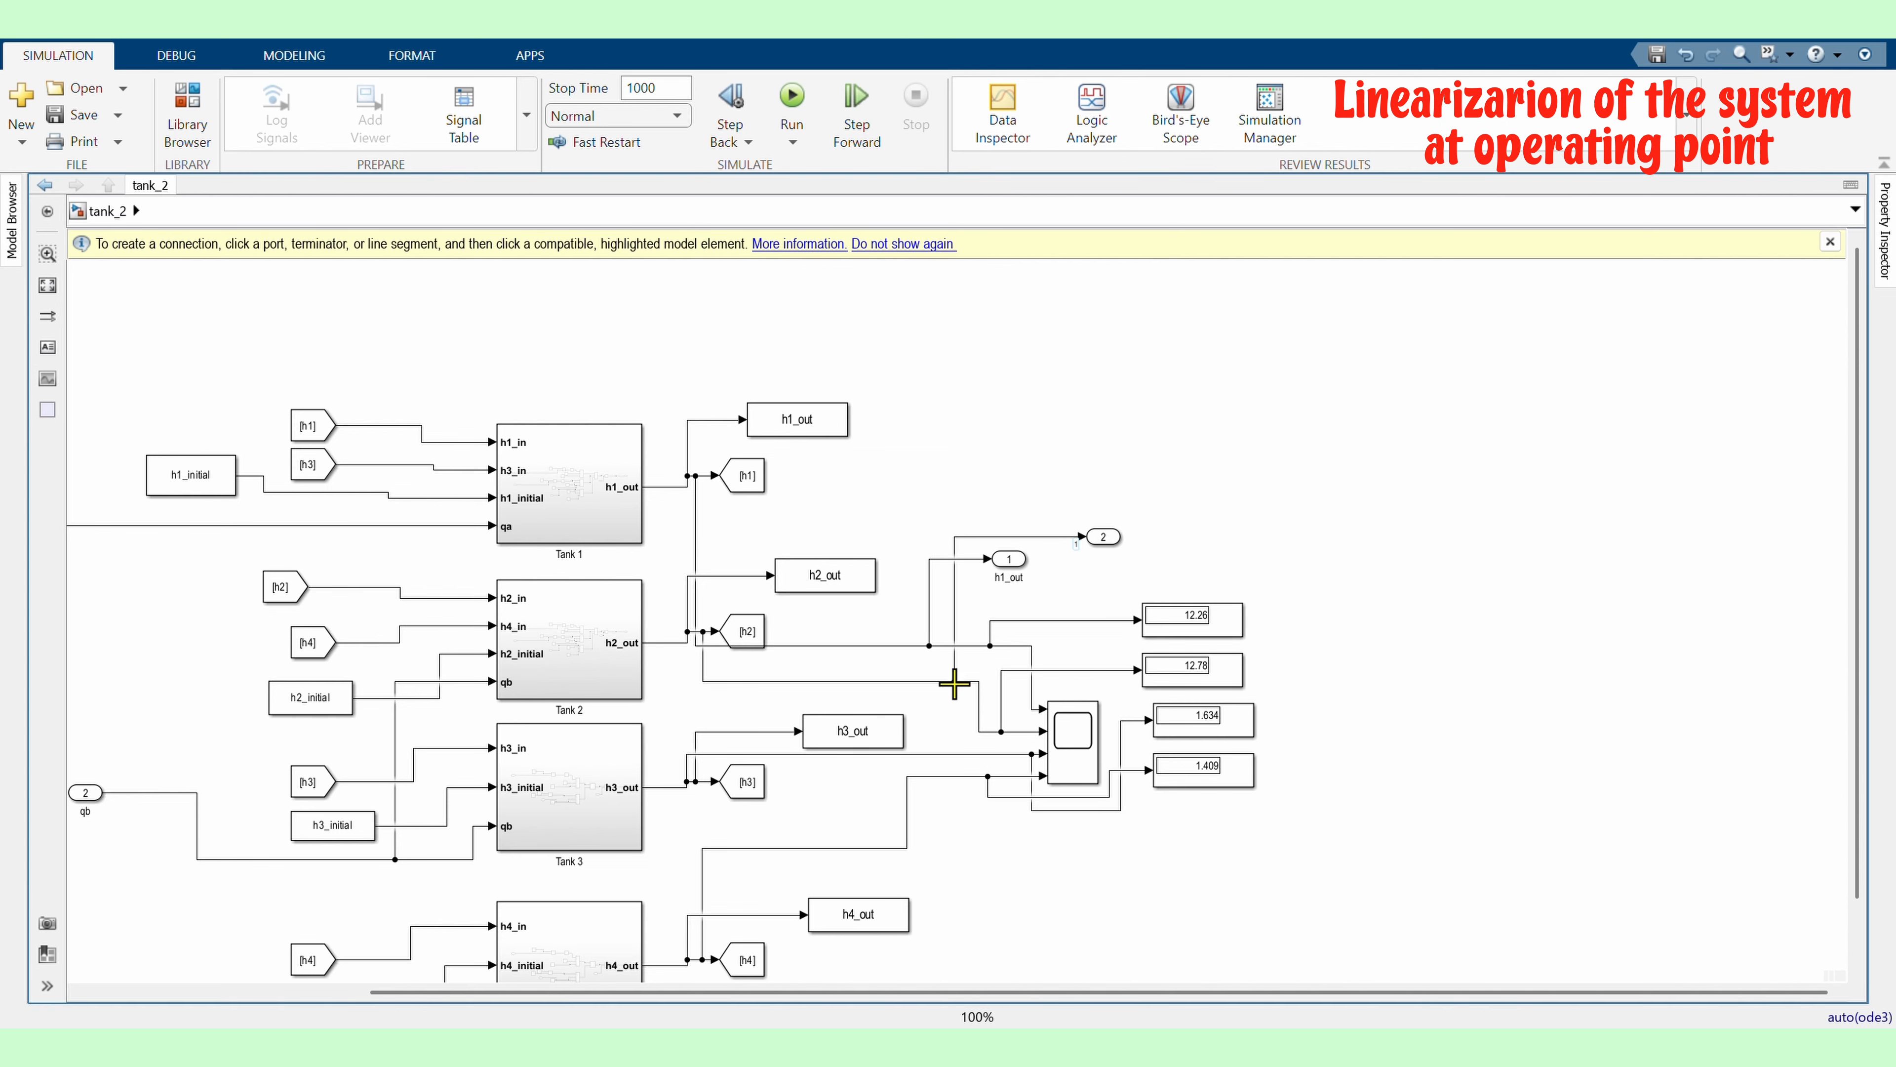
pyautogui.click(1284, 560)
pyautogui.scroll(-1, 1116, 681)
pyautogui.scroll(1, 1087, 686)
pyautogui.moveTo(666, 584); pyautogui.dragTo(667, 596)
pyautogui.moveTo(843, 570); pyautogui.dragTo(843, 576)
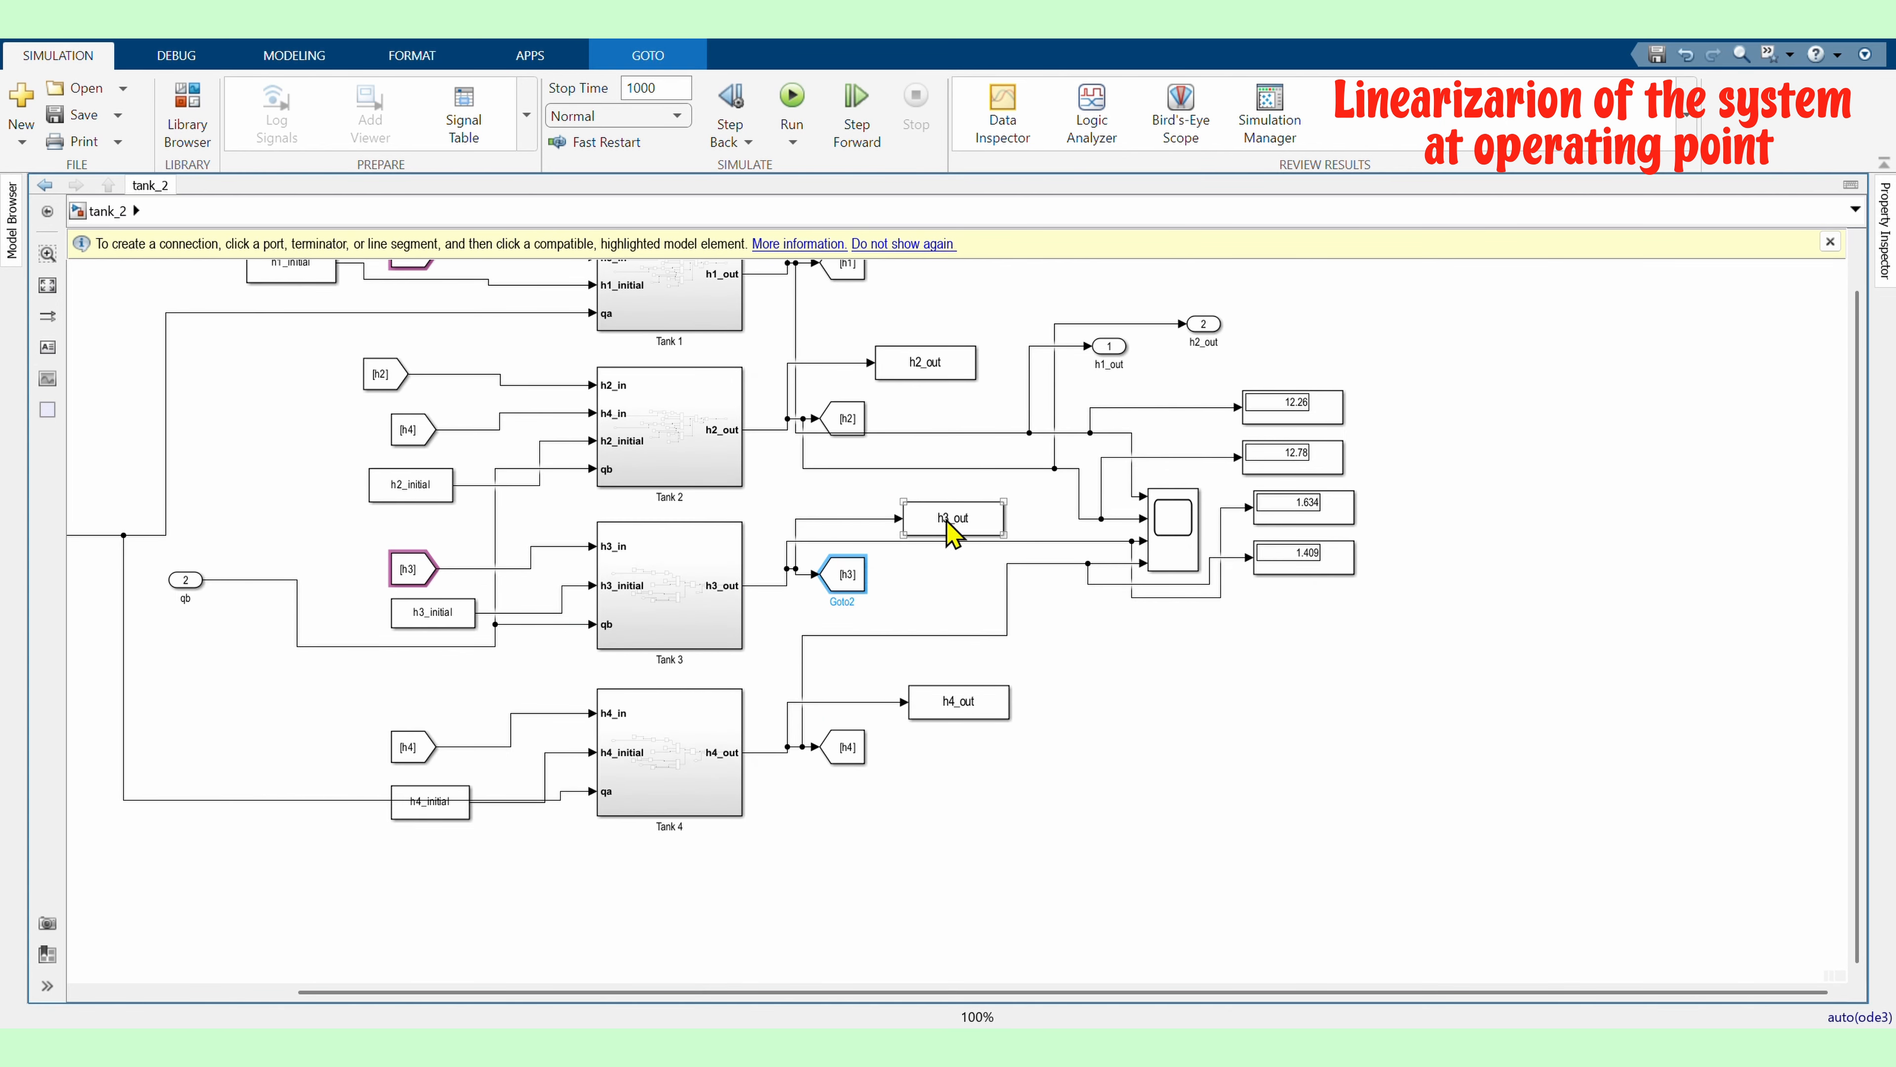
pyautogui.scroll(-2, 1084, 766)
pyautogui.scroll(2, 356, 657)
# Mark the qa and qb input signals as Input Perturbation linear analysis points
pyautogui.rightClick(360, 555)
pyautogui.moveTo(675, 1011)
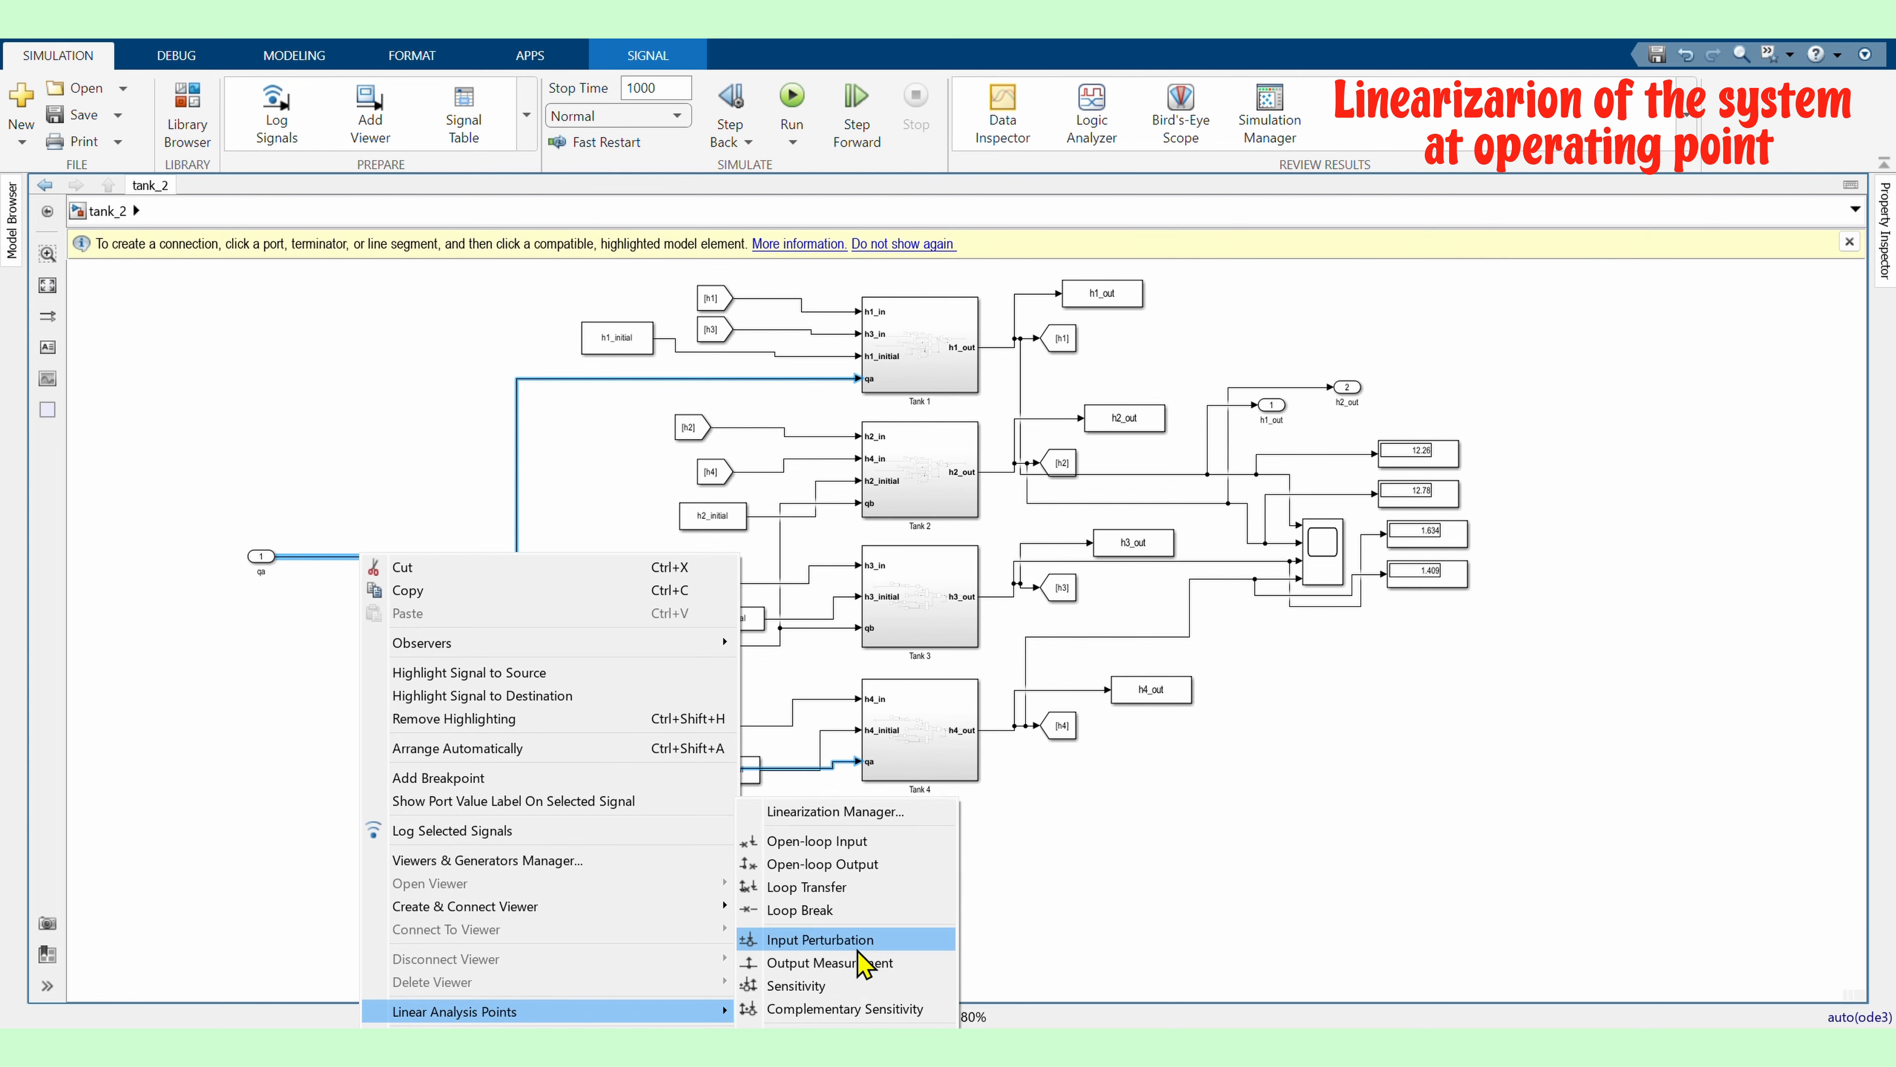
pyautogui.click(858, 947)
pyautogui.rightClick(578, 592)
pyautogui.moveTo(923, 410)
pyautogui.click(1022, 538)
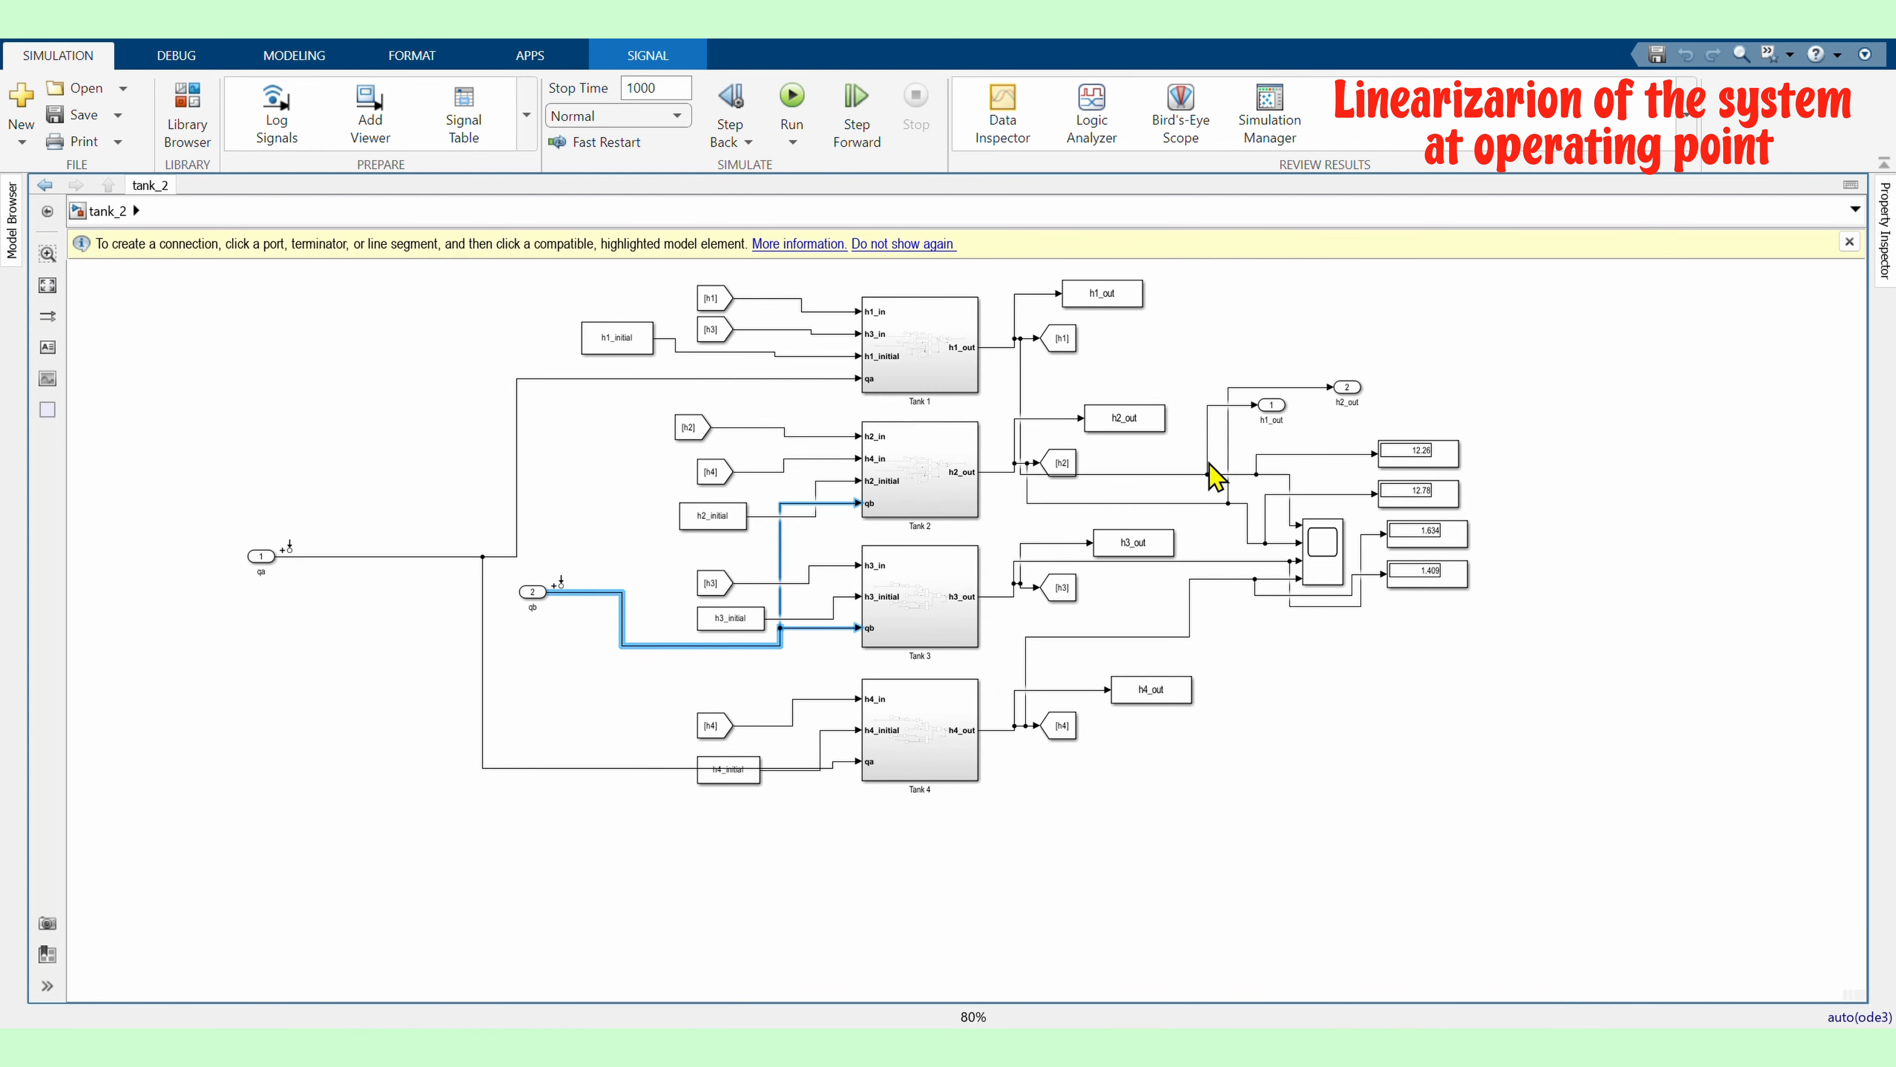
# Mark the Tank 1 and Tank 2 output signals as Output Measurement linear analysis points
pyautogui.scroll(1, 1180, 468)
pyautogui.rightClick(1161, 475)
pyautogui.moveTo(1398, 932)
pyautogui.click(1575, 963)
pyautogui.click(1382, 816)
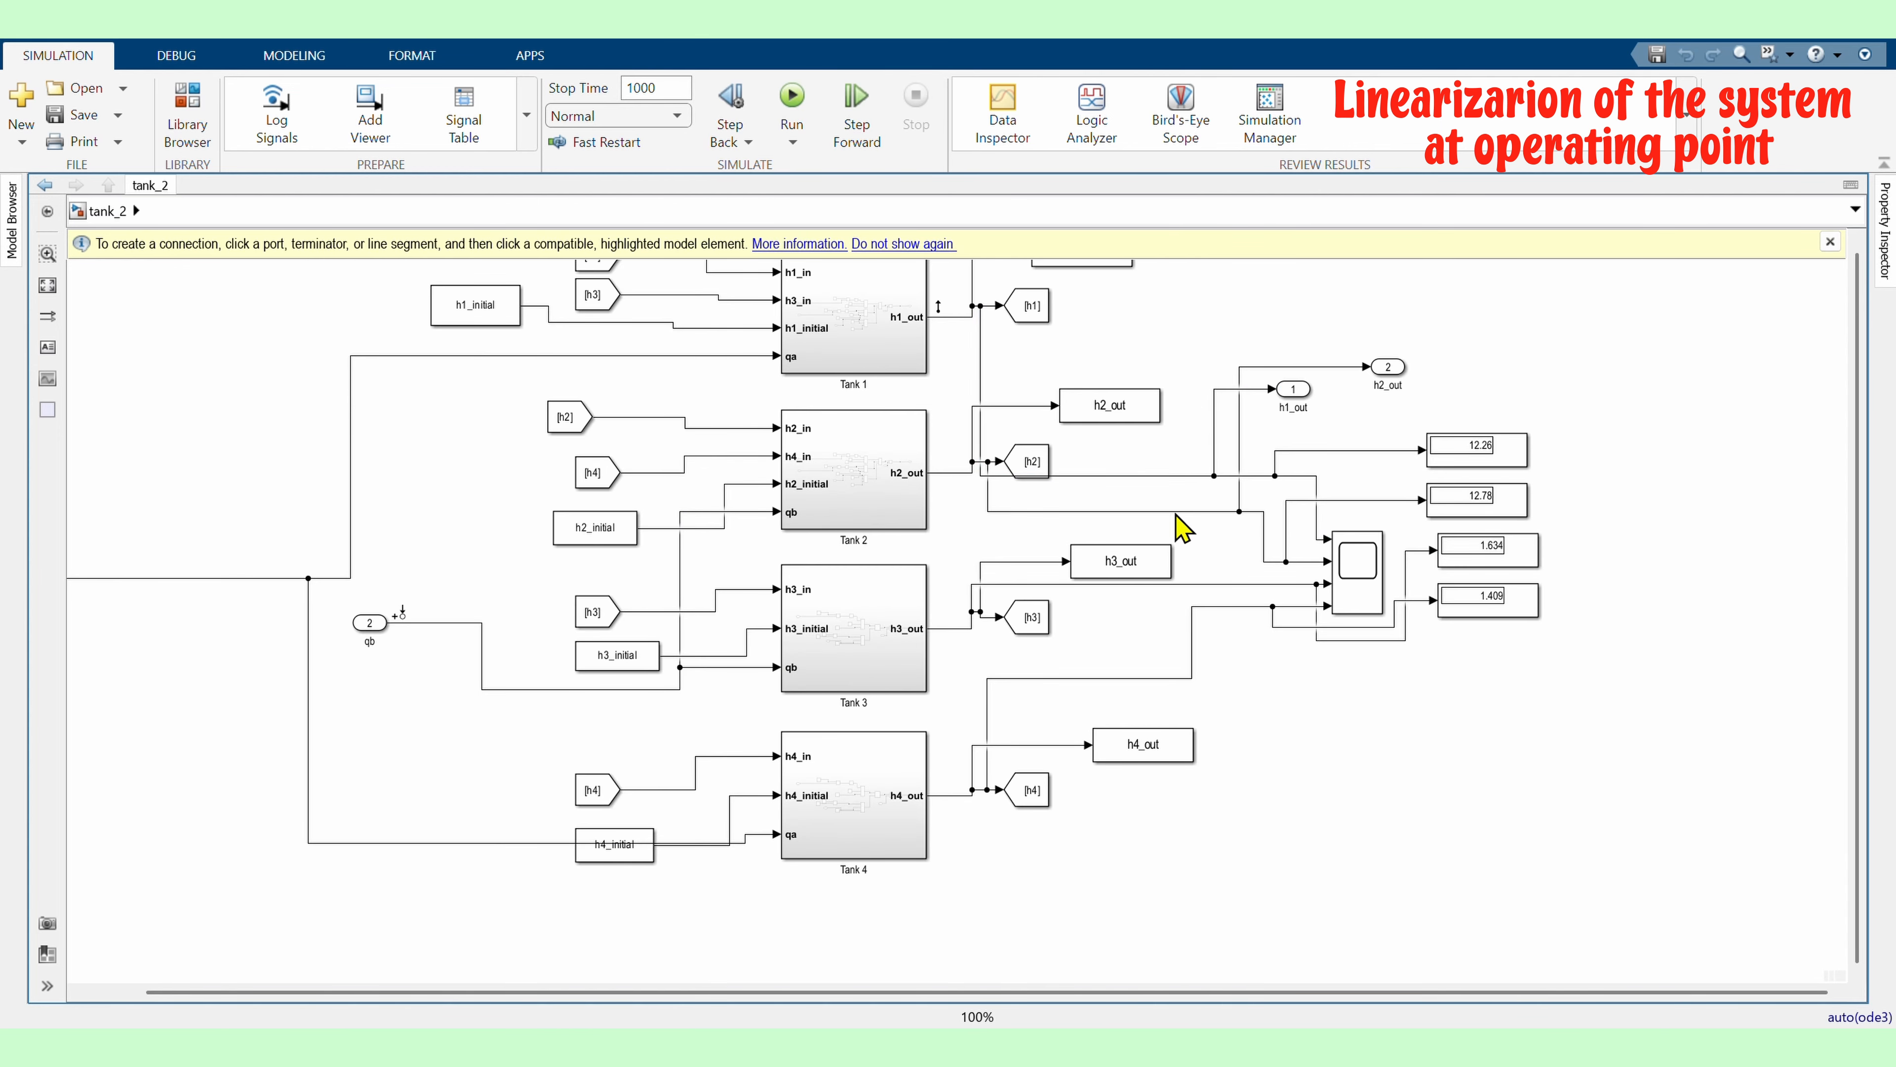
pyautogui.rightClick(1177, 513)
pyautogui.moveTo(1300, 969)
pyautogui.click(1605, 972)
# Open Model Linearizer and open the trim-model operating point specification dialog
pyautogui.click(515, 55)
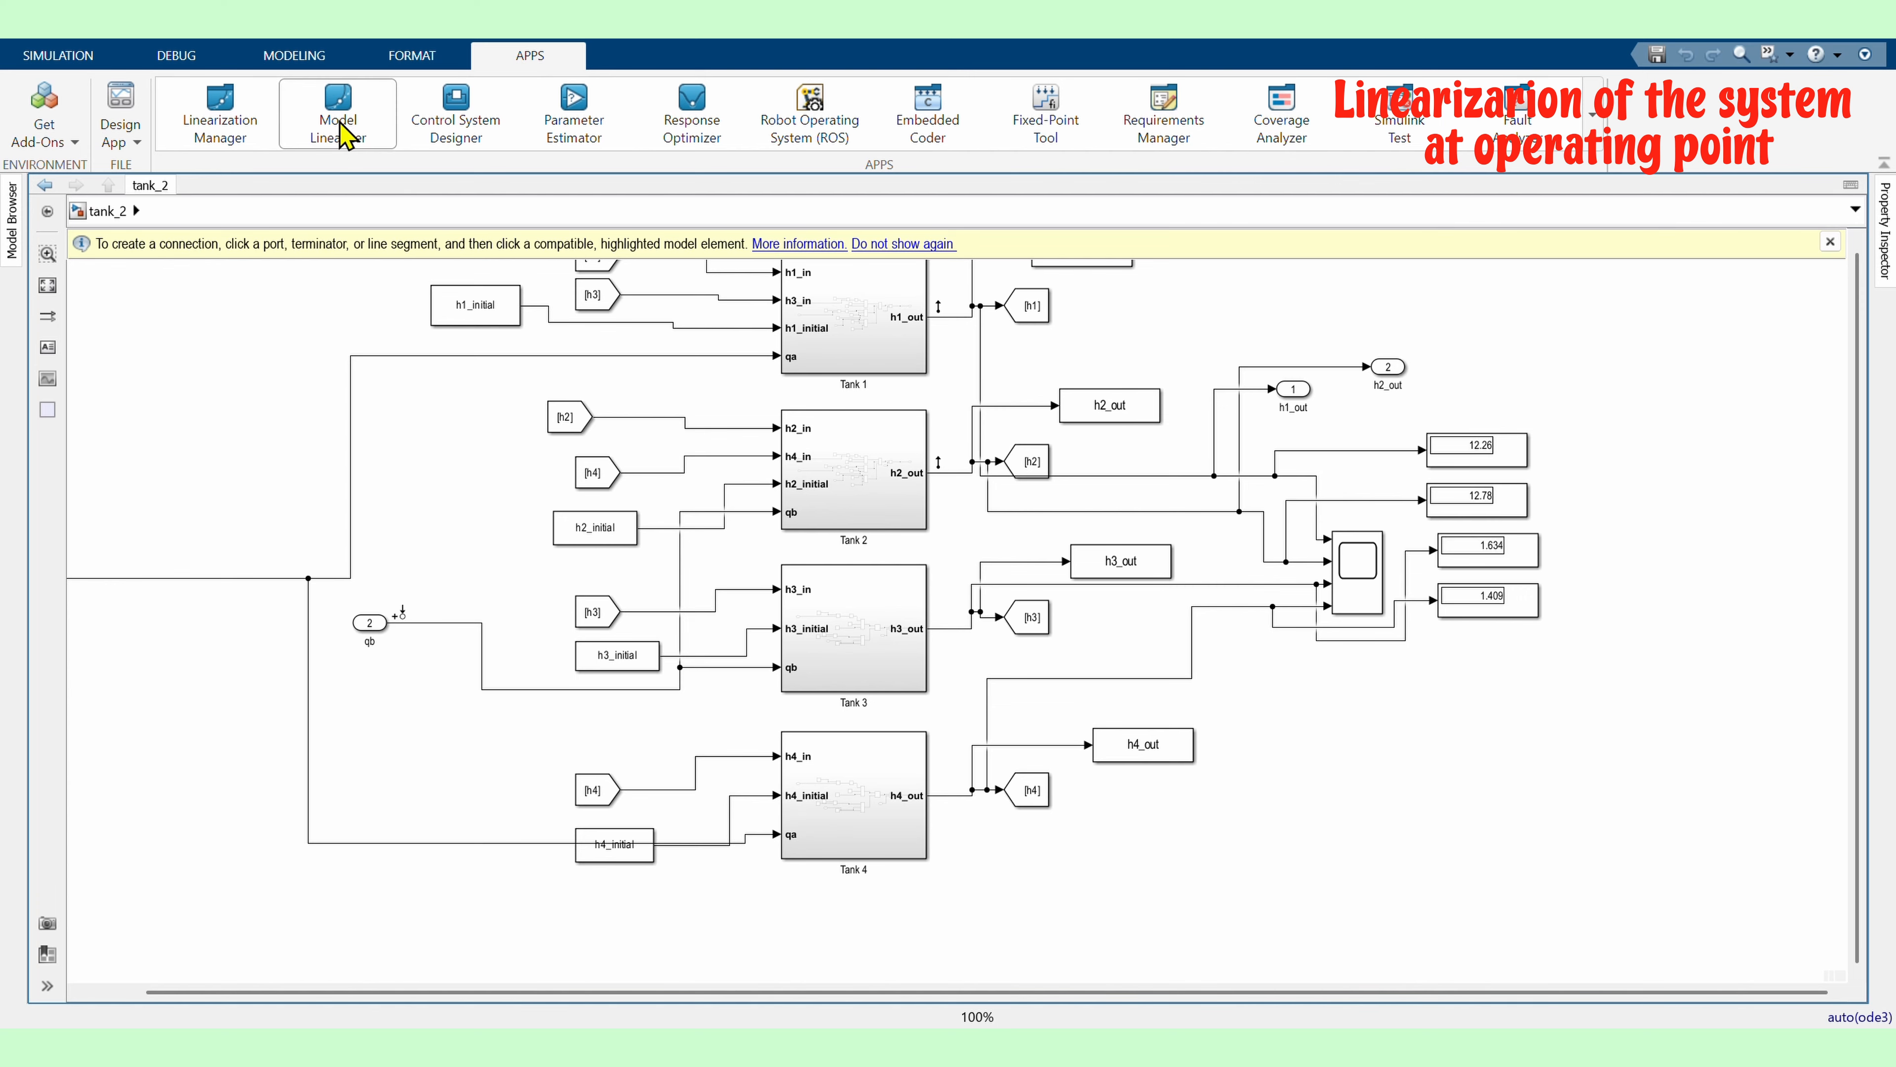
pyautogui.click(343, 138)
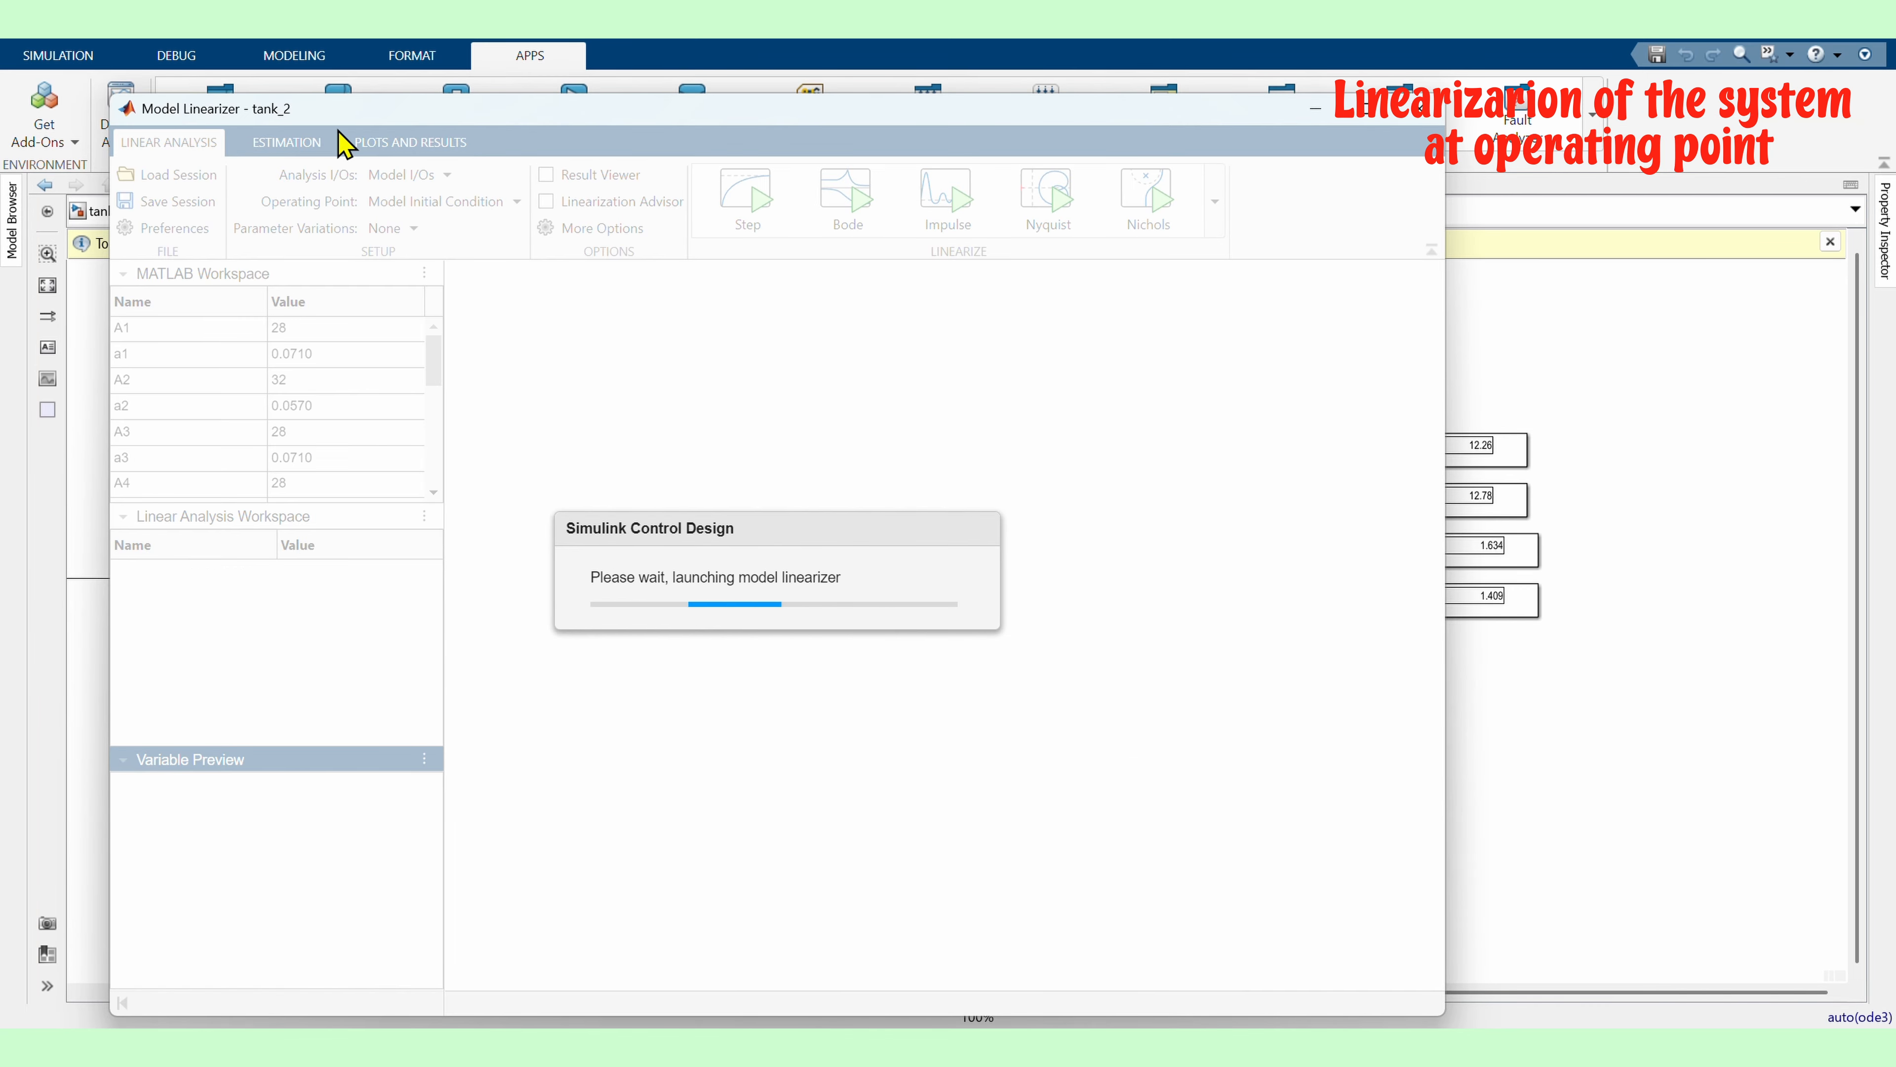
pyautogui.click(1366, 109)
pyautogui.click(332, 114)
pyautogui.click(373, 215)
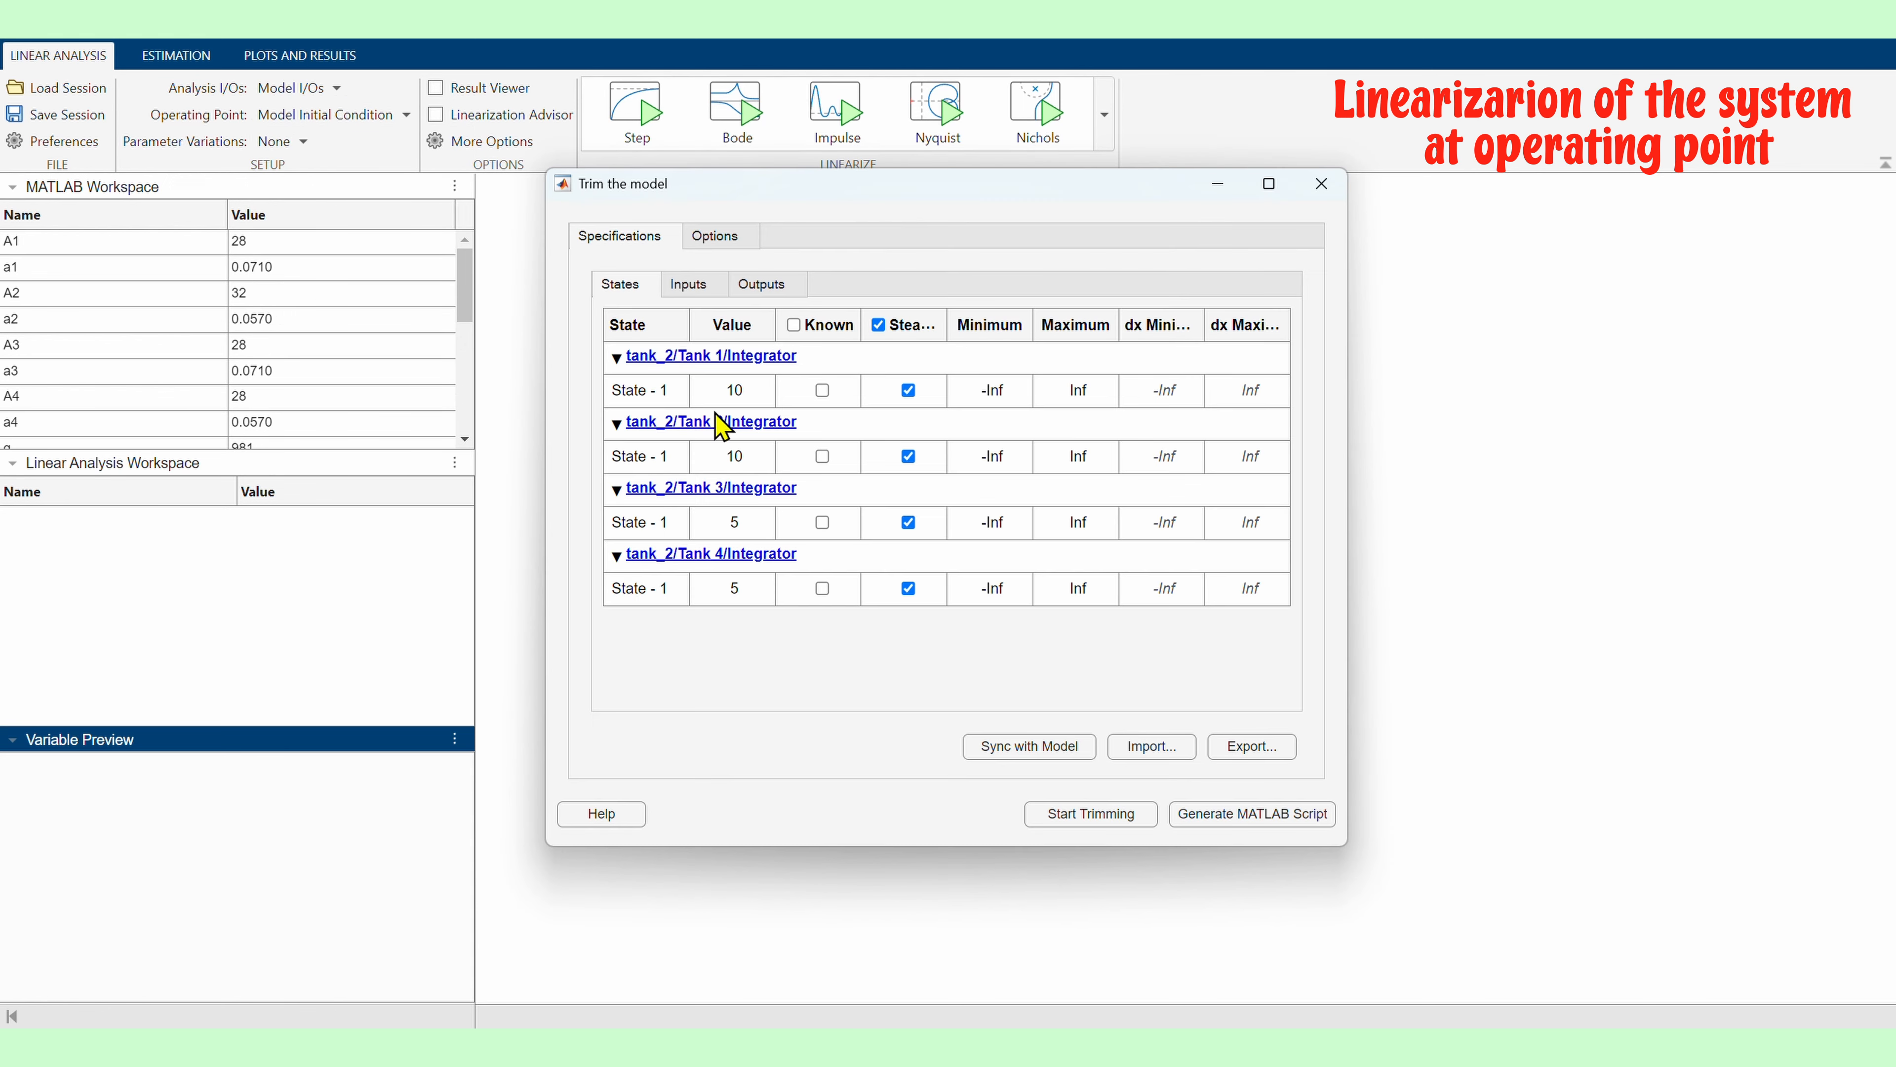
pyautogui.click(687, 284)
pyautogui.click(621, 285)
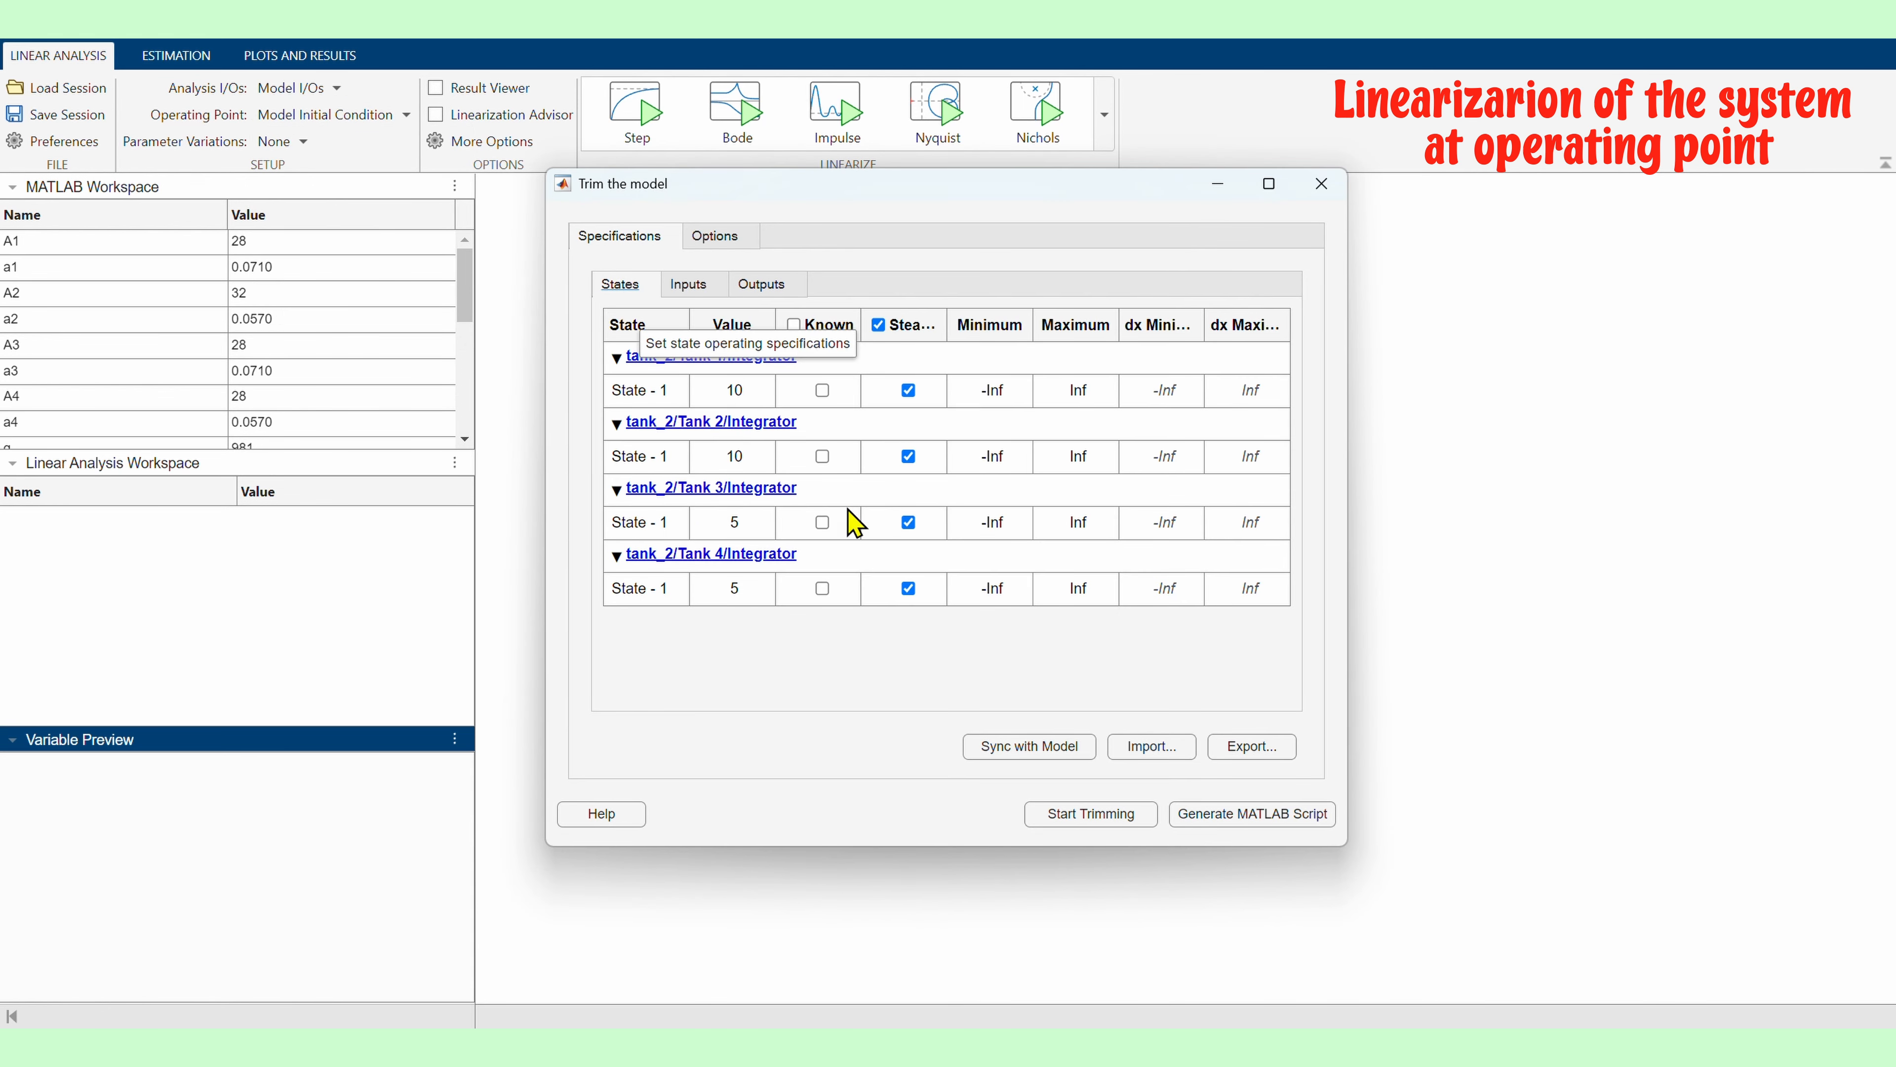
# Mark both qa and qb inputs as known and set qa to 9.99 and qb to 10.05
pyautogui.click(687, 285)
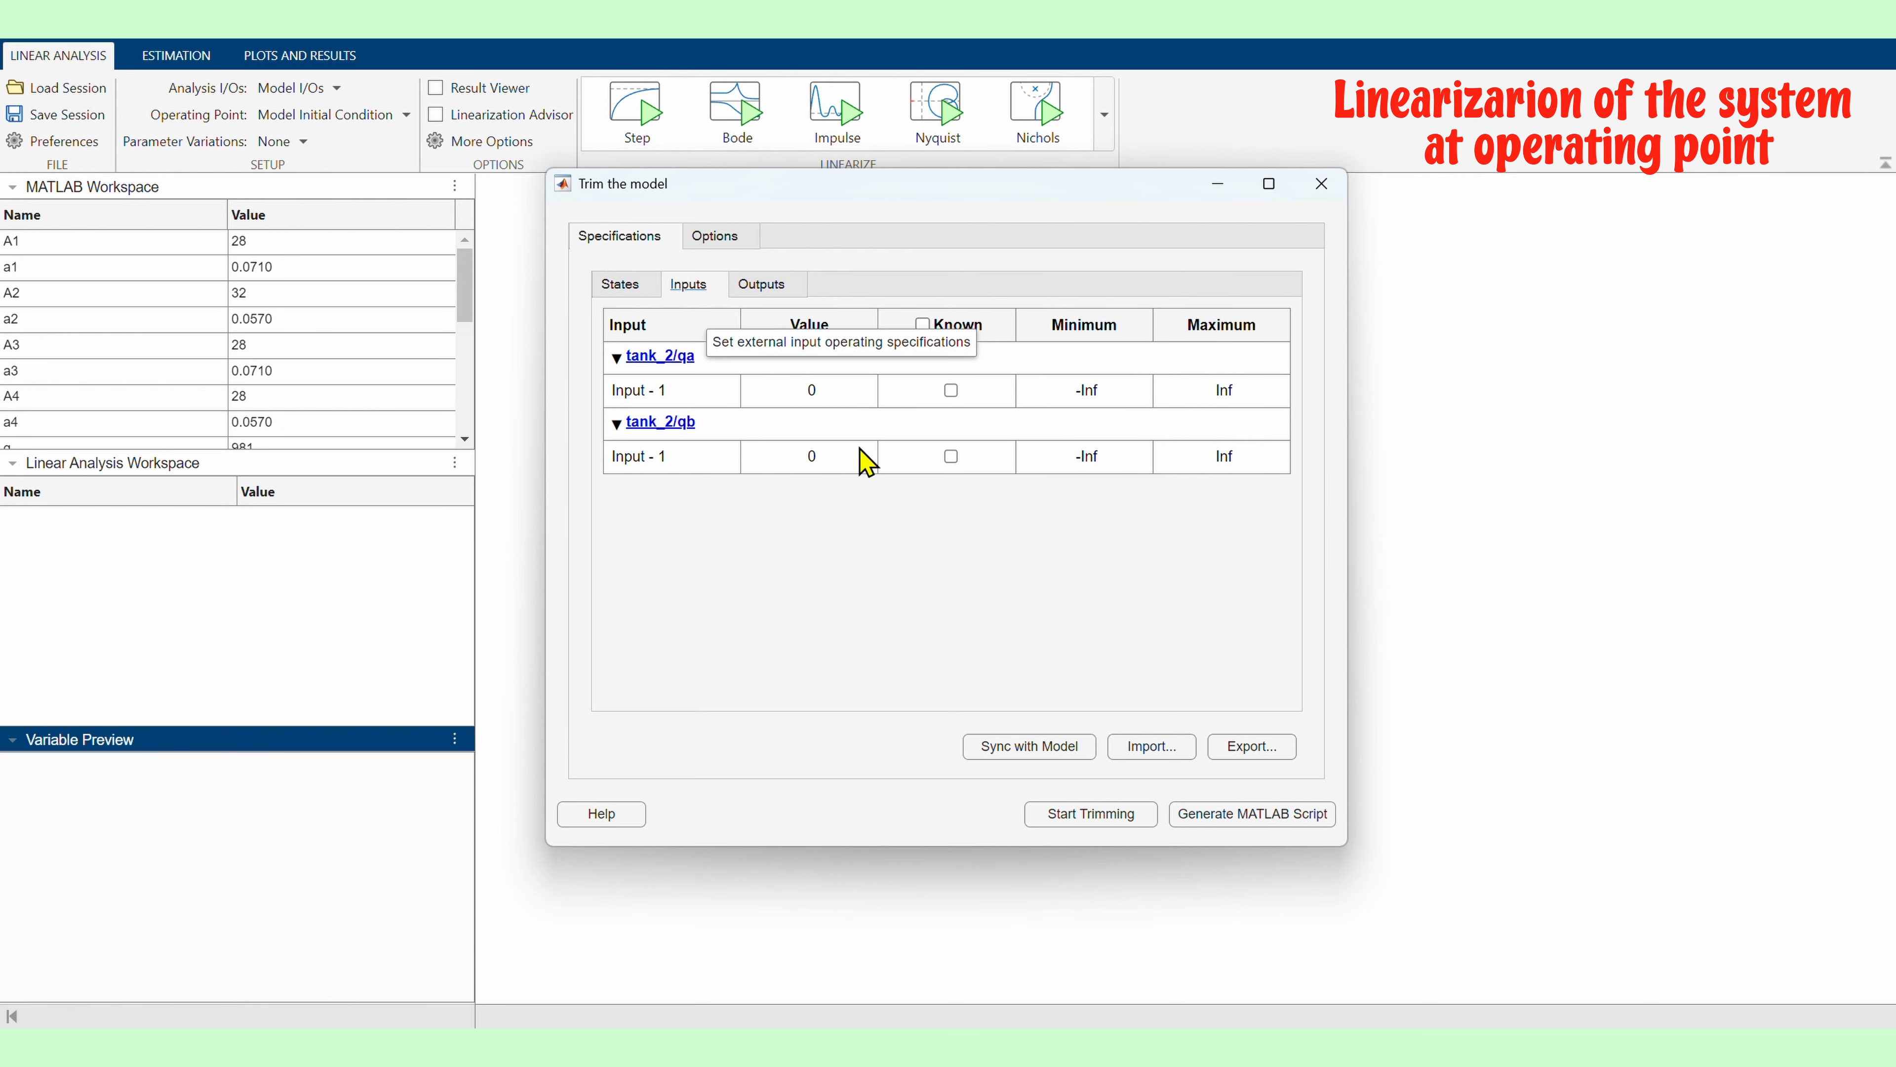
pyautogui.click(948, 392)
pyautogui.click(948, 459)
pyautogui.moveTo(827, 391); pyautogui.dragTo(628, 386)
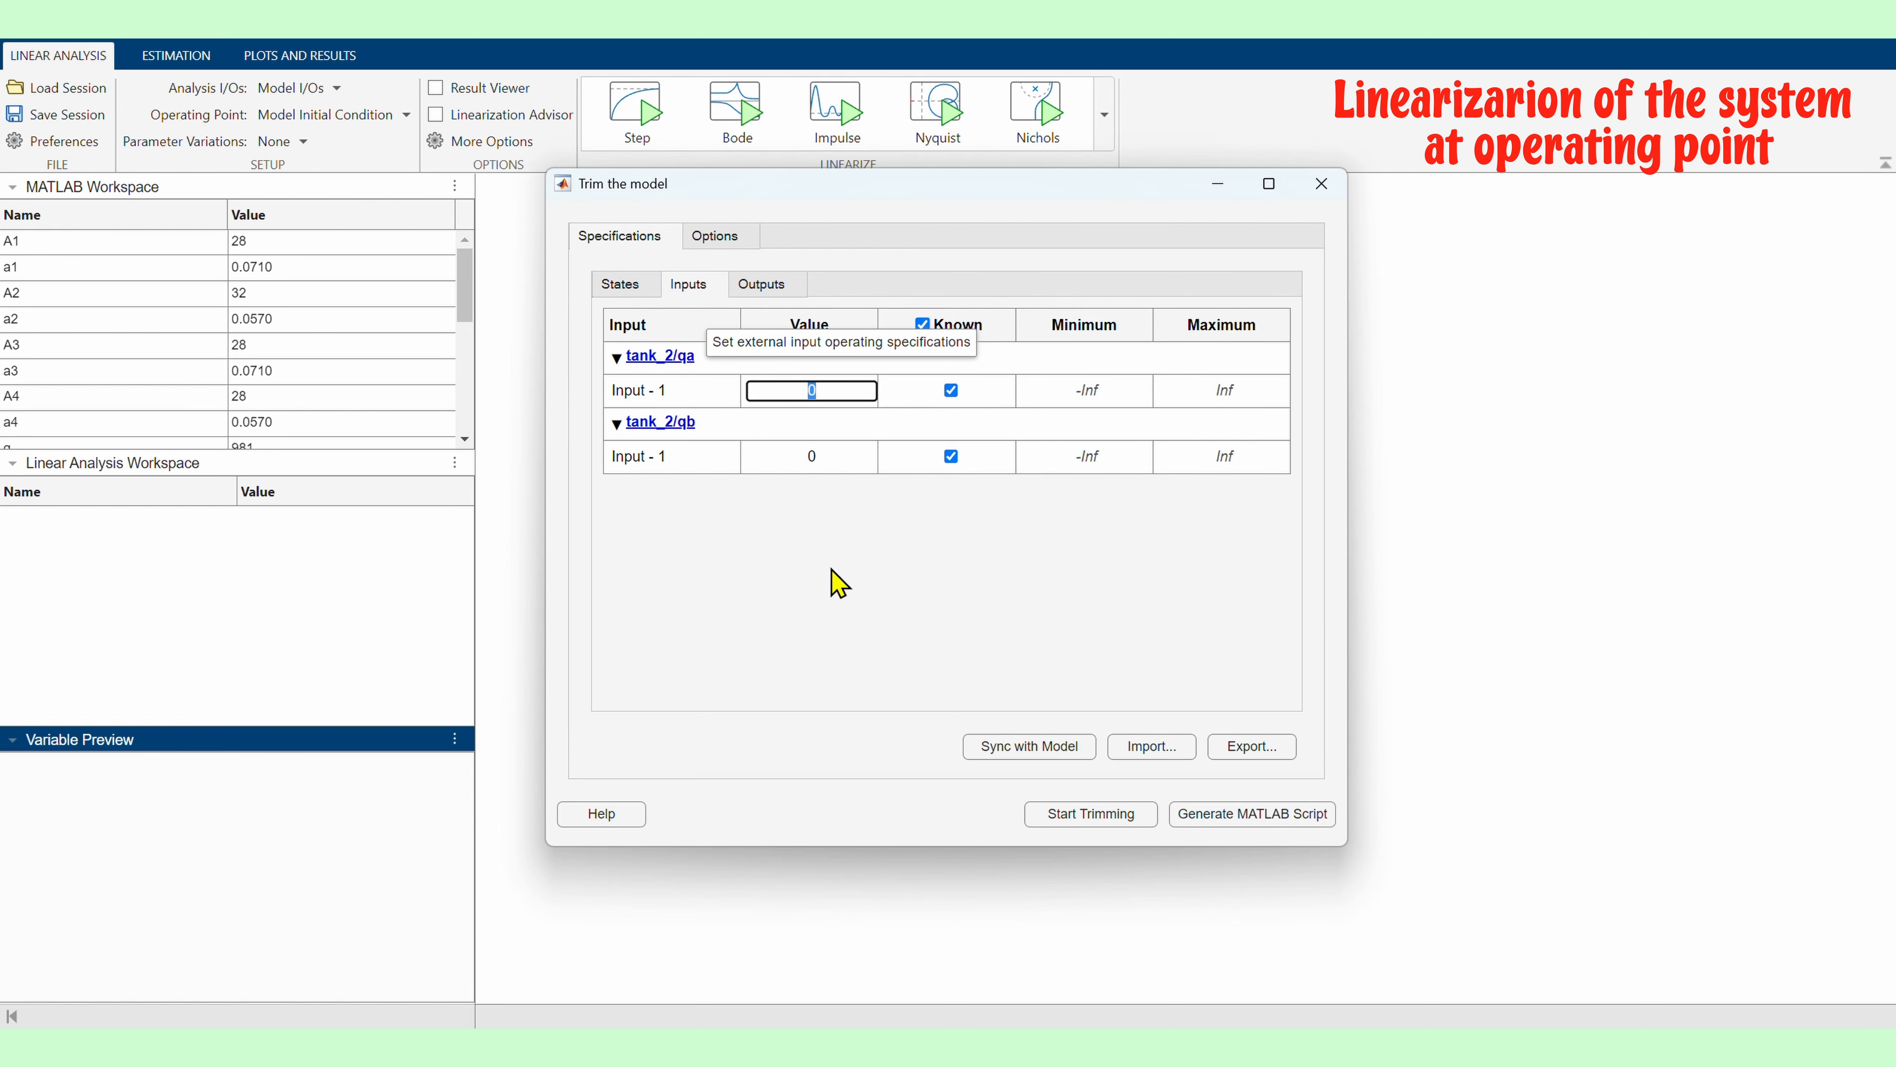
pyautogui.write('9.99')
pyautogui.click(841, 456)
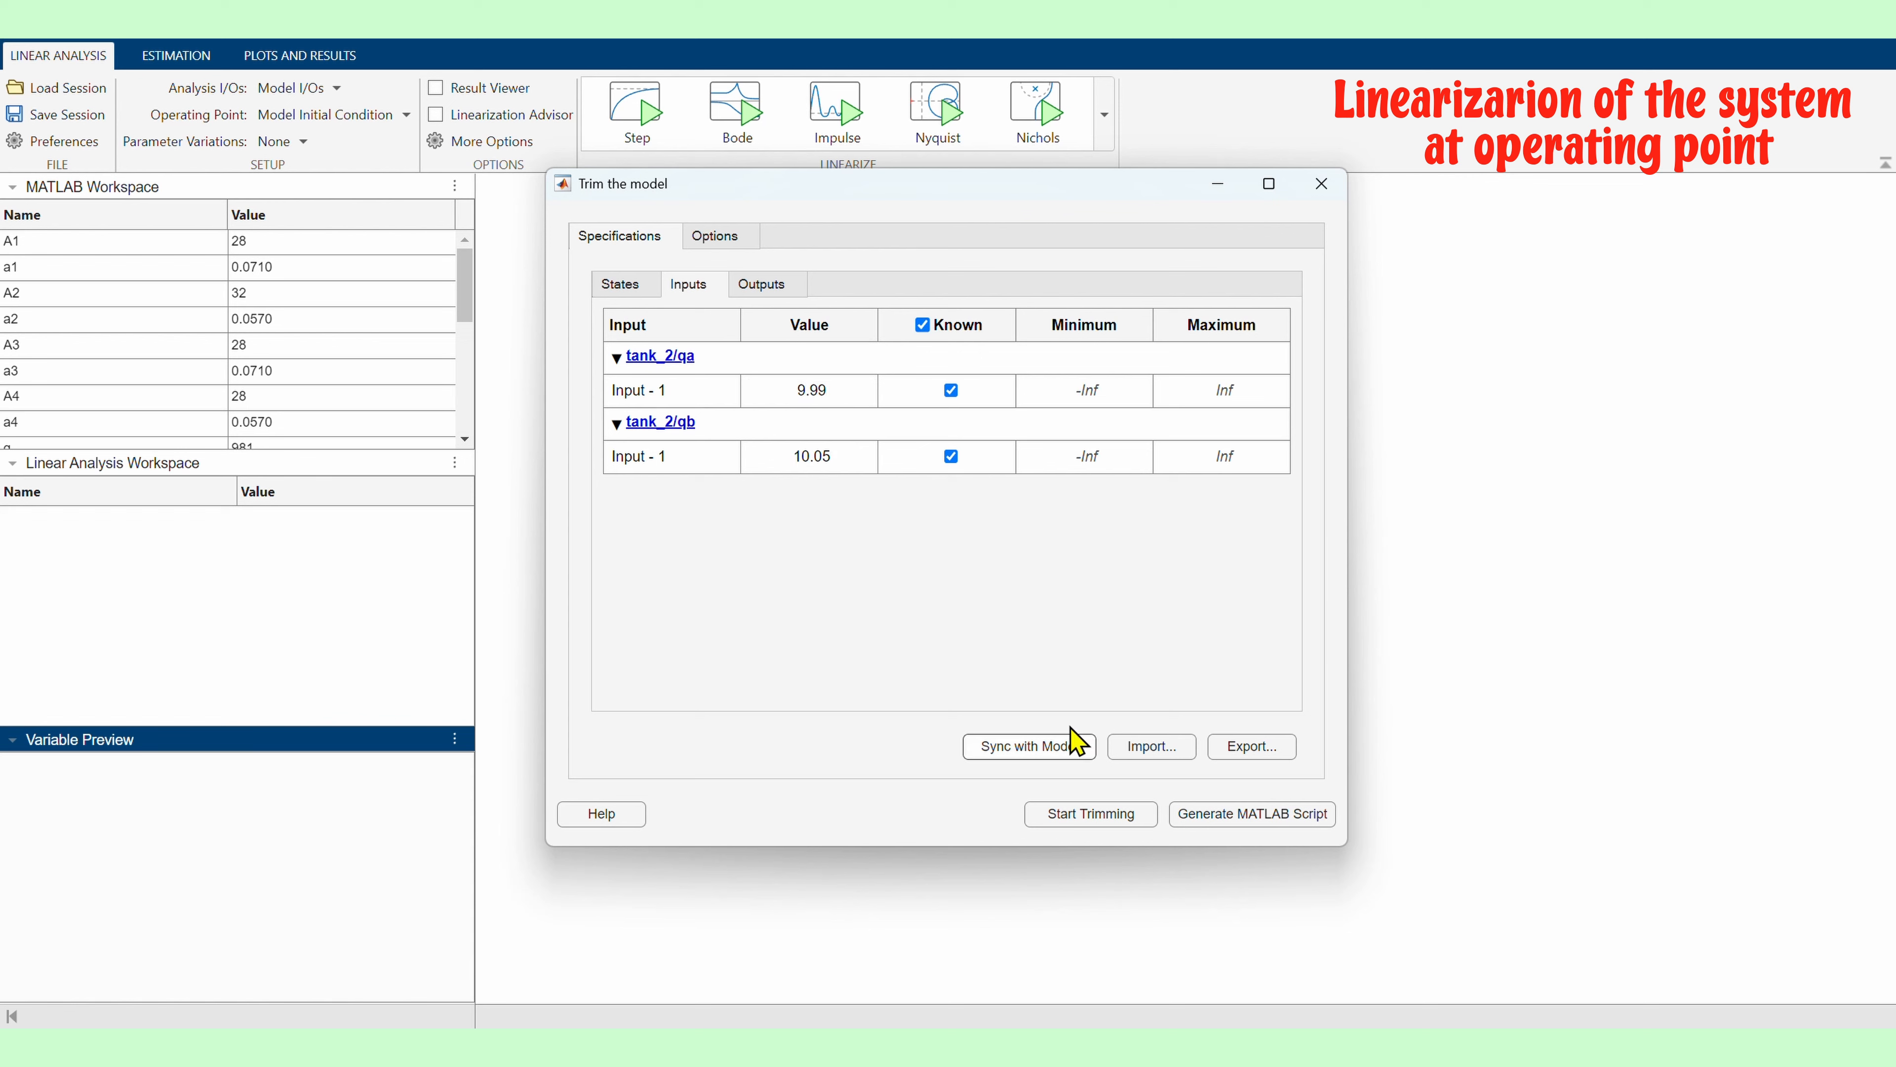
# Set the state values to 12.26 for Tank 1, 12.78 for Tank 2 and 1.63 for Tank 3
pyautogui.click(705, 287)
pyautogui.click(609, 290)
pyautogui.click(769, 392)
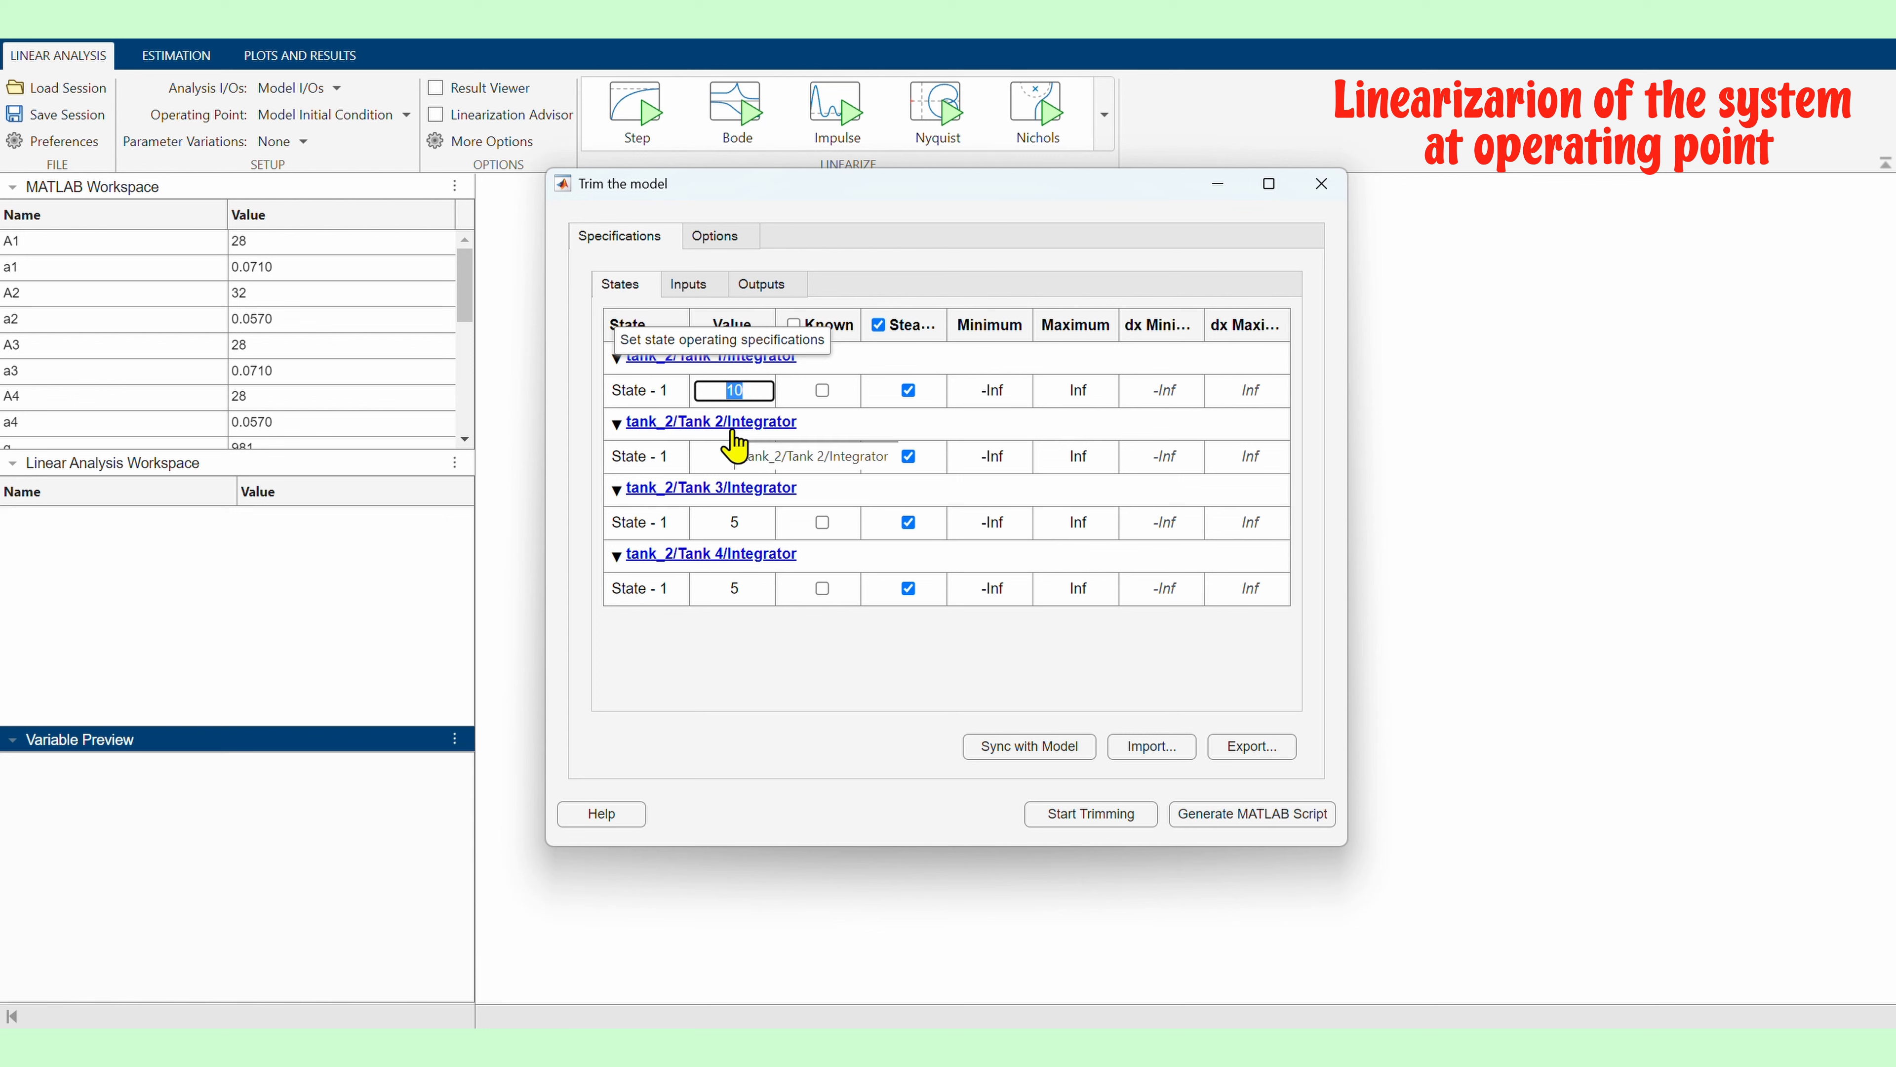
pyautogui.write('12.26')
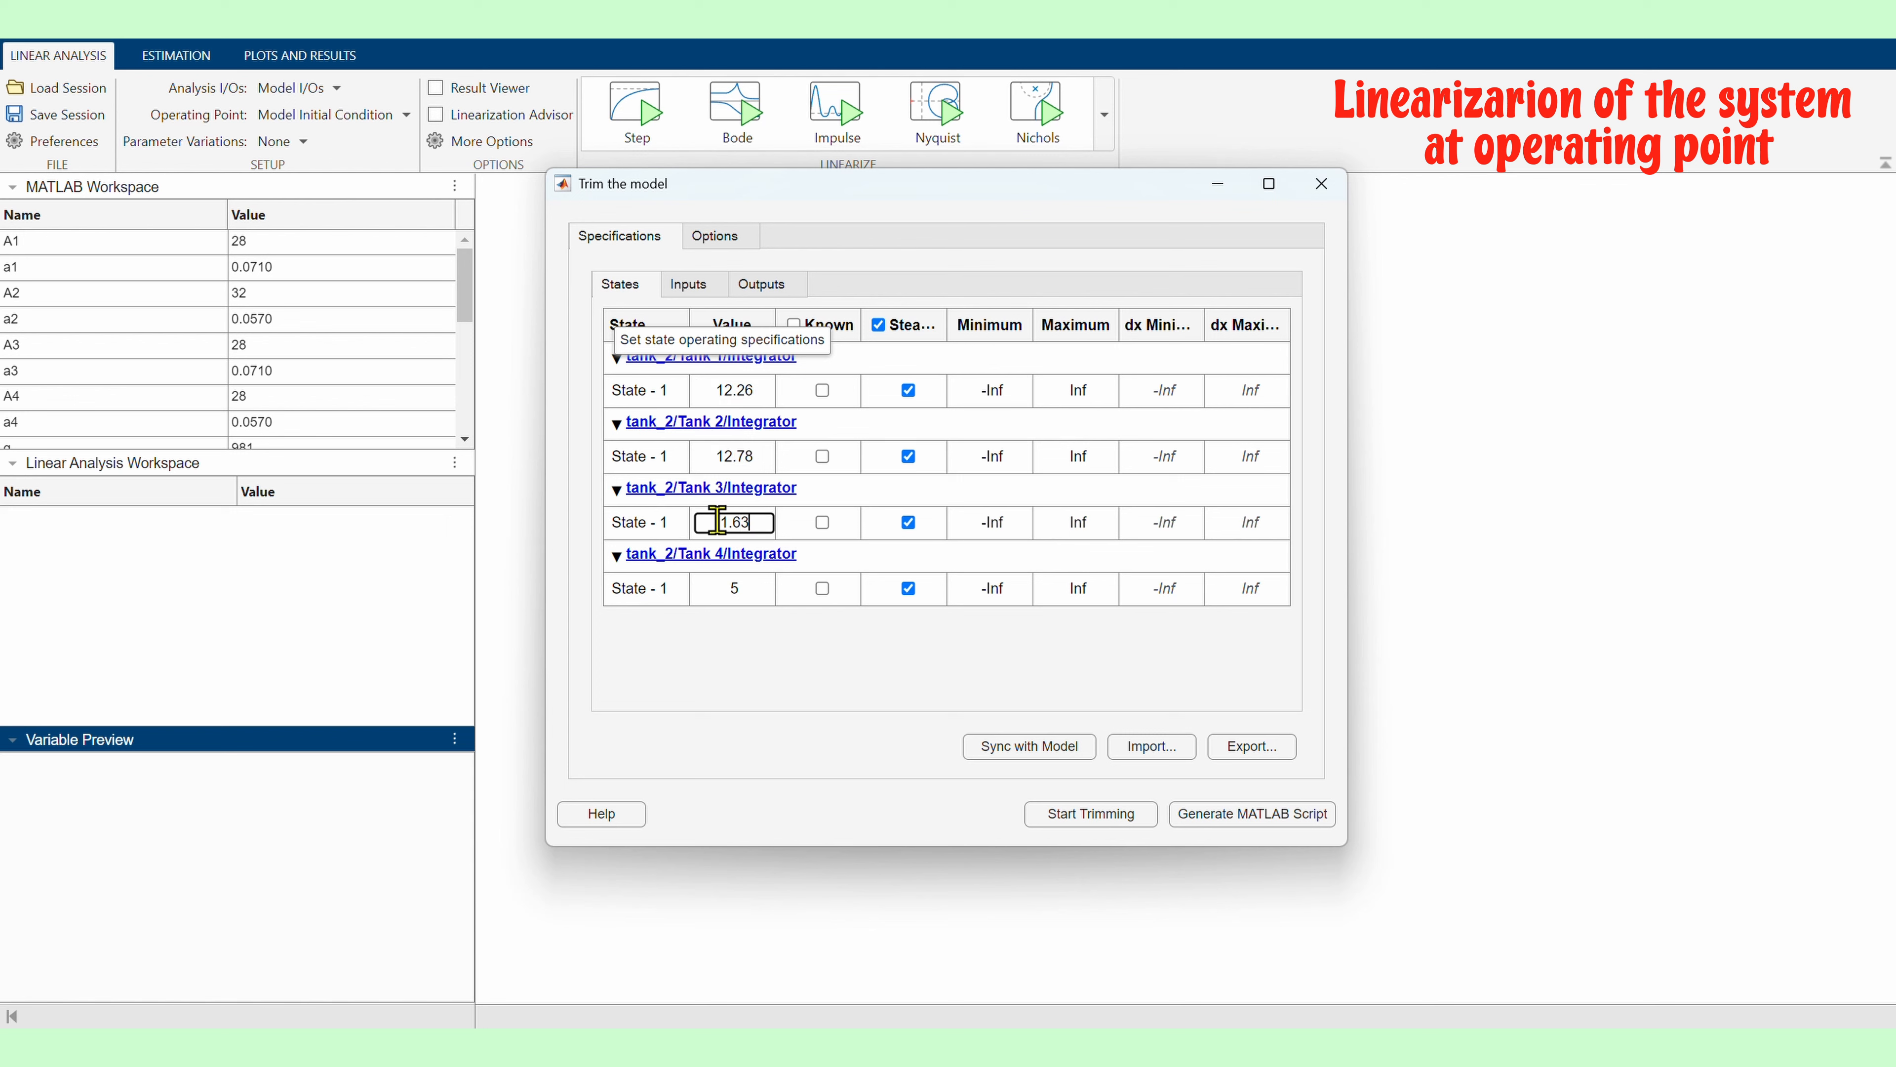
# Start trimming to compute the operating point, then close the progress viewer and trim dialog
pyautogui.click(1075, 814)
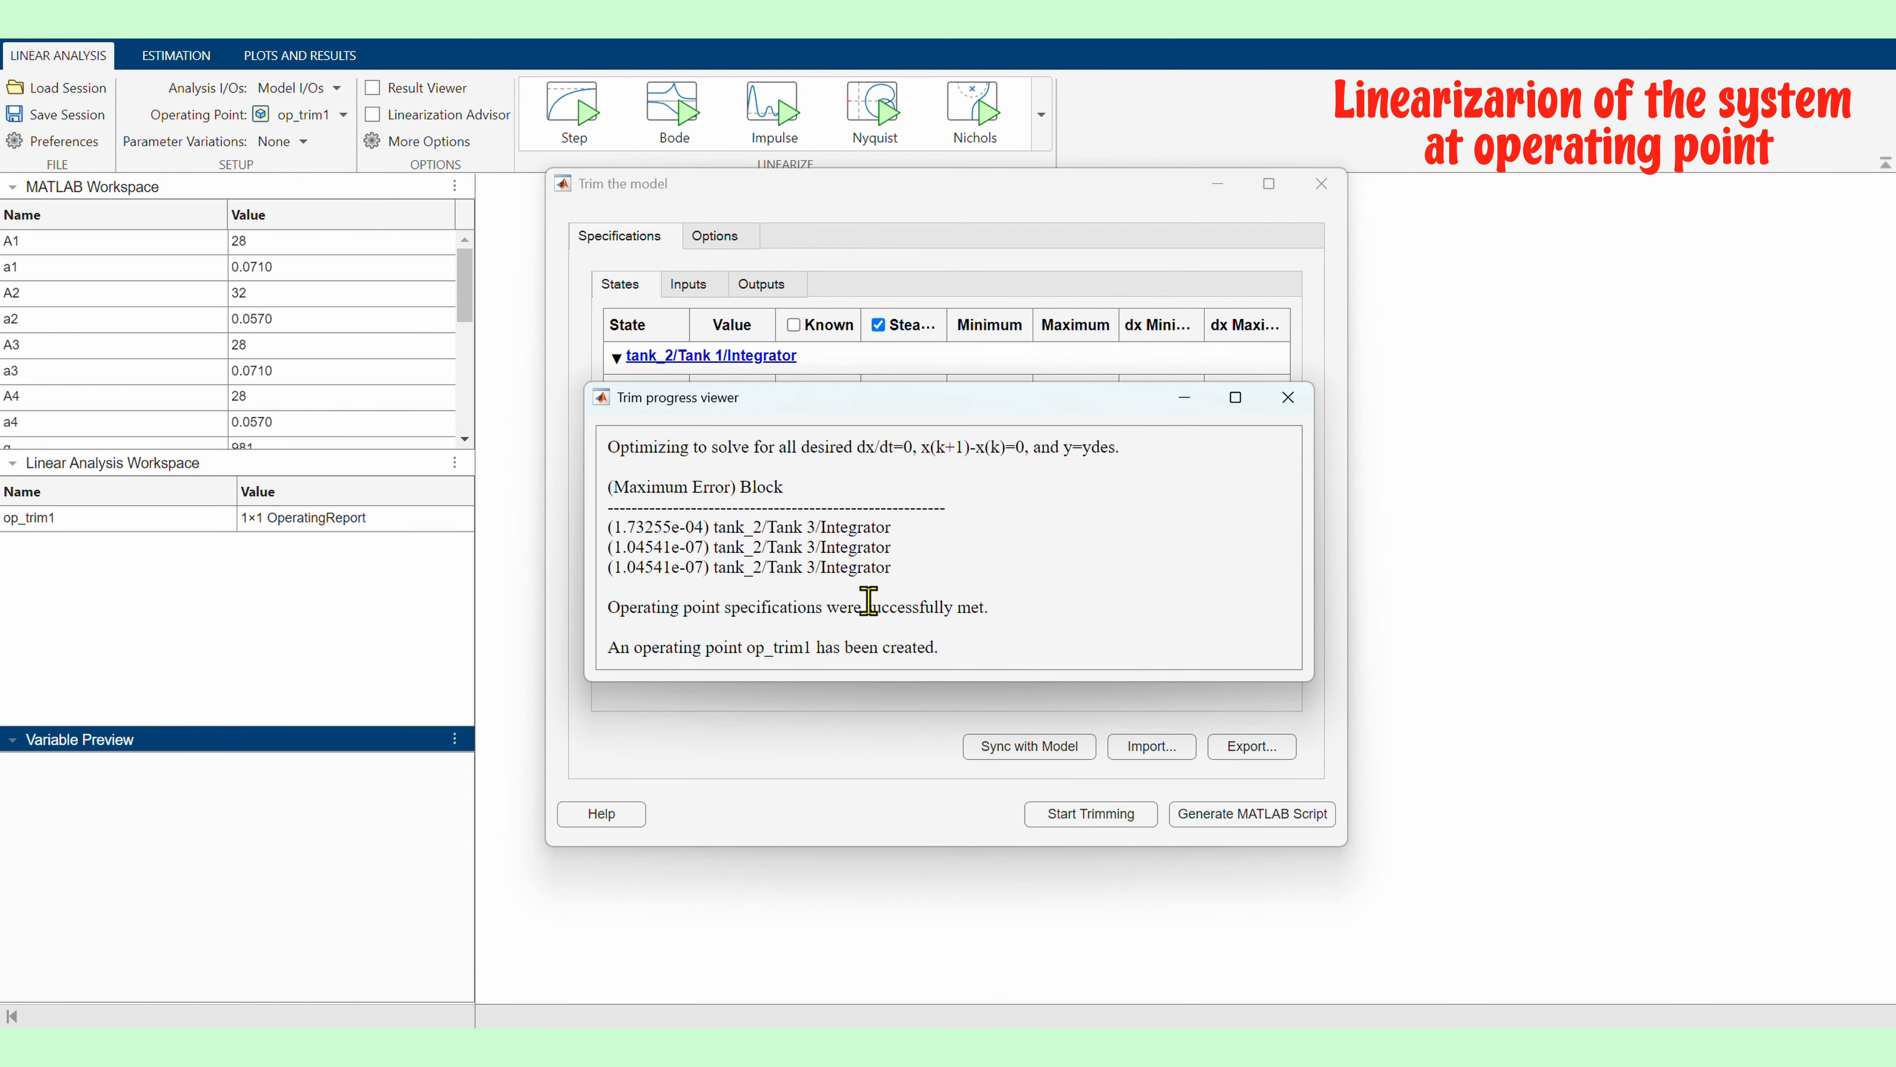
pyautogui.click(1288, 396)
pyautogui.click(1322, 183)
# Open the op_trim1 operating point and review its state, input and output values
pyautogui.click(110, 519)
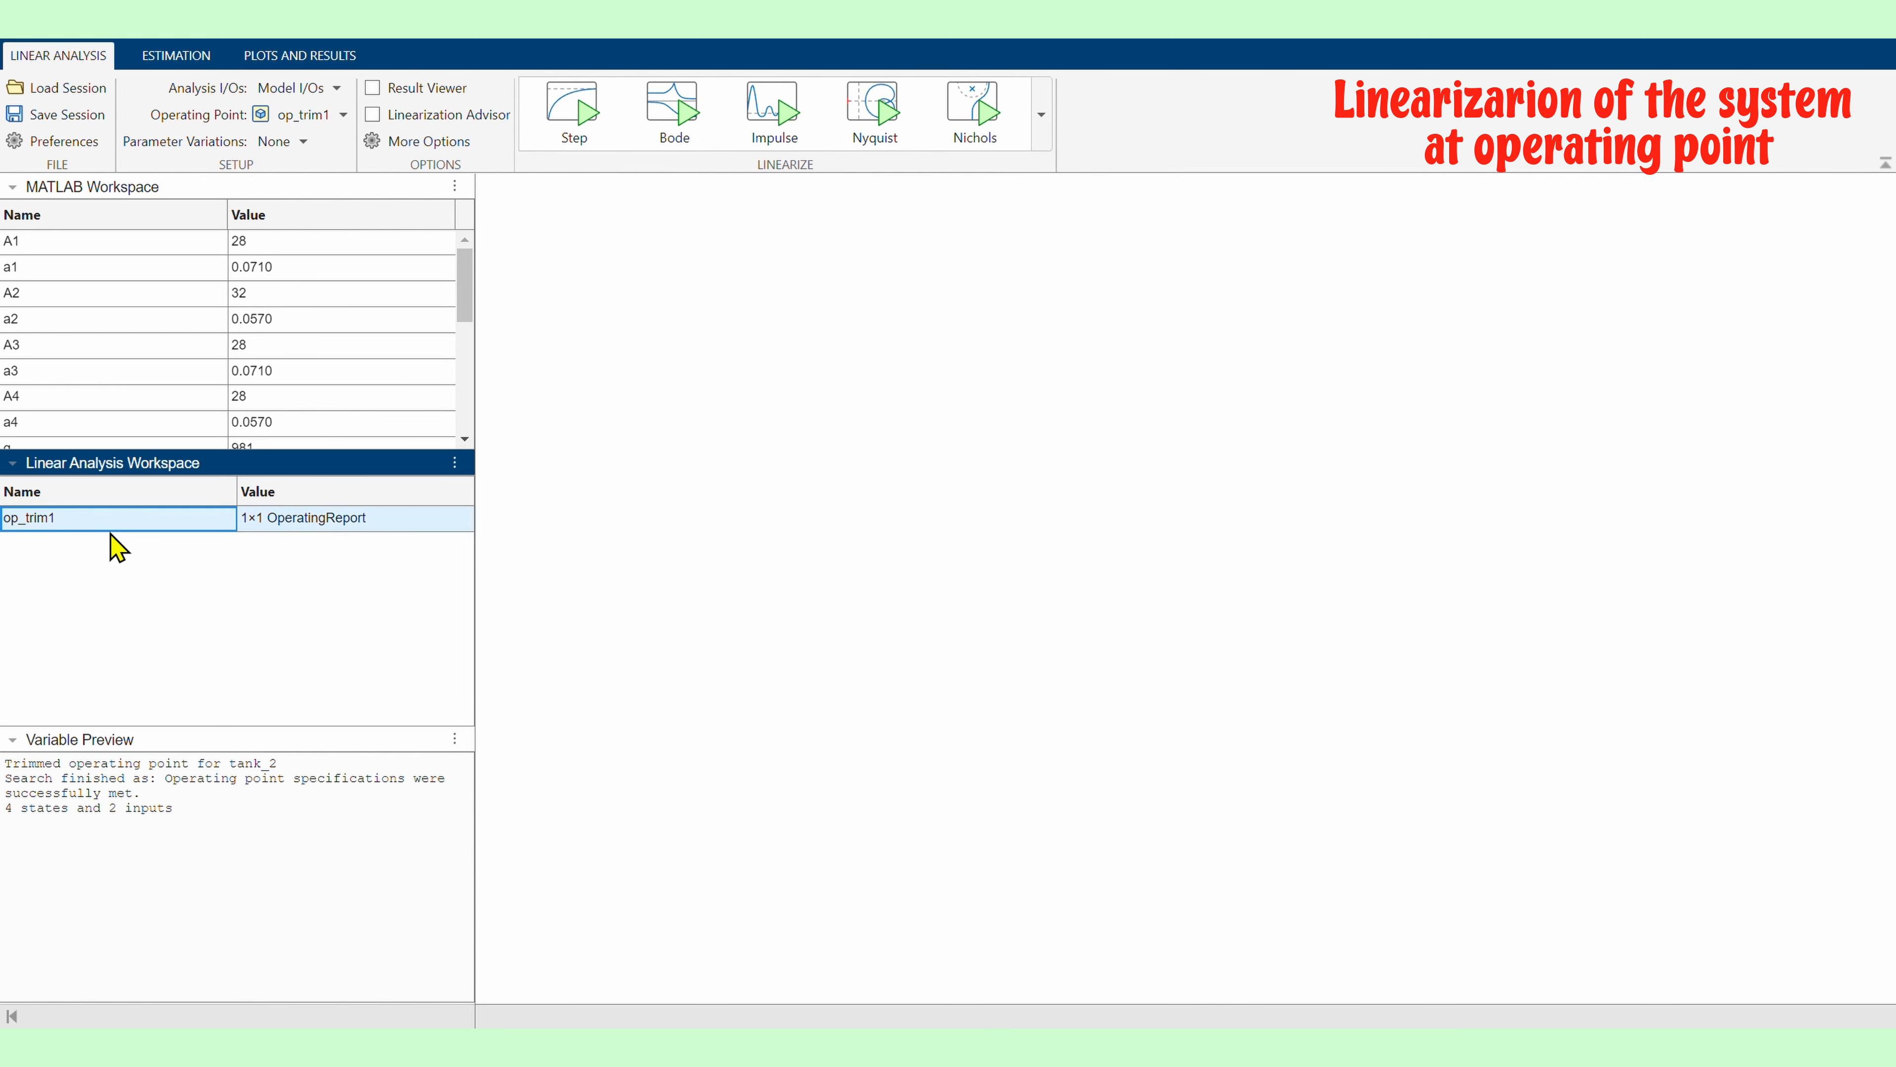
pyautogui.doubleClick(142, 519)
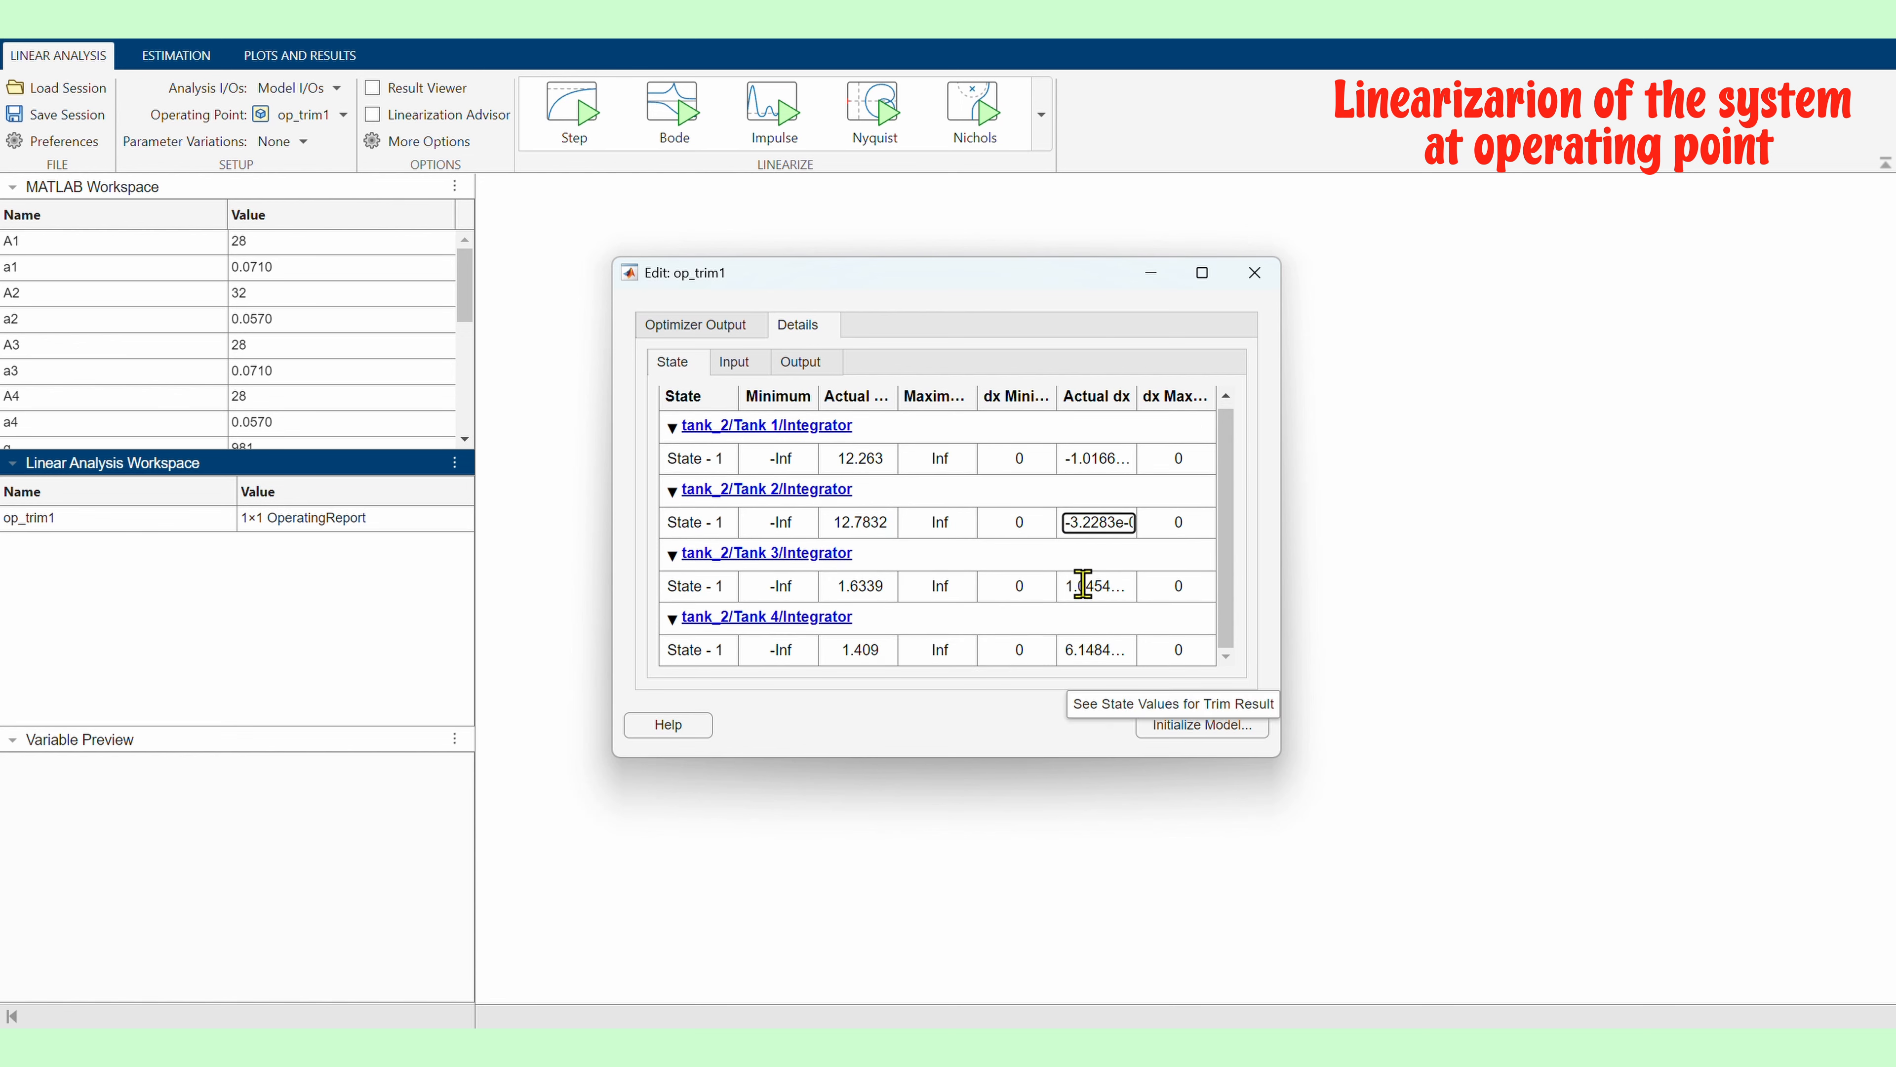
pyautogui.click(734, 362)
pyautogui.press('Right')
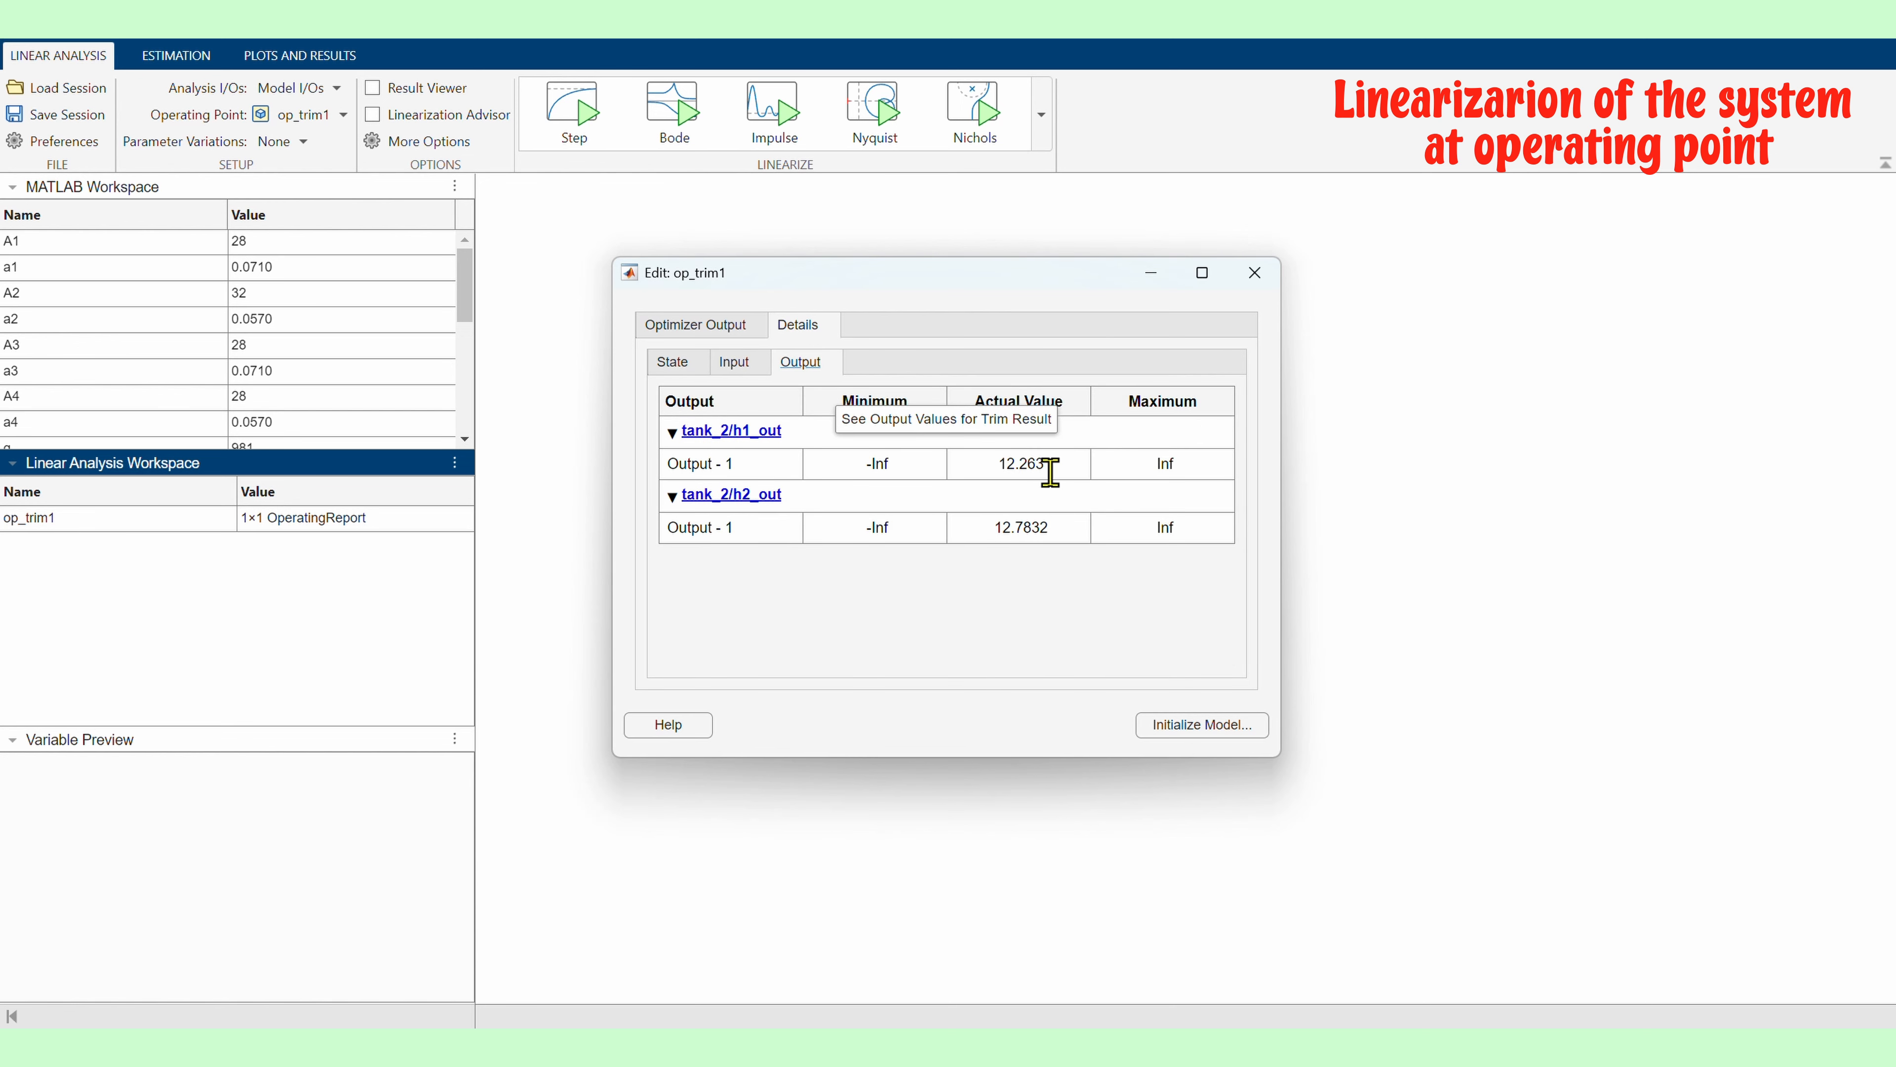
pyautogui.click(1255, 273)
# Linearize the model at op_trim1 and open the linsys1 result details to review its state-space matrices
pyautogui.click(1042, 114)
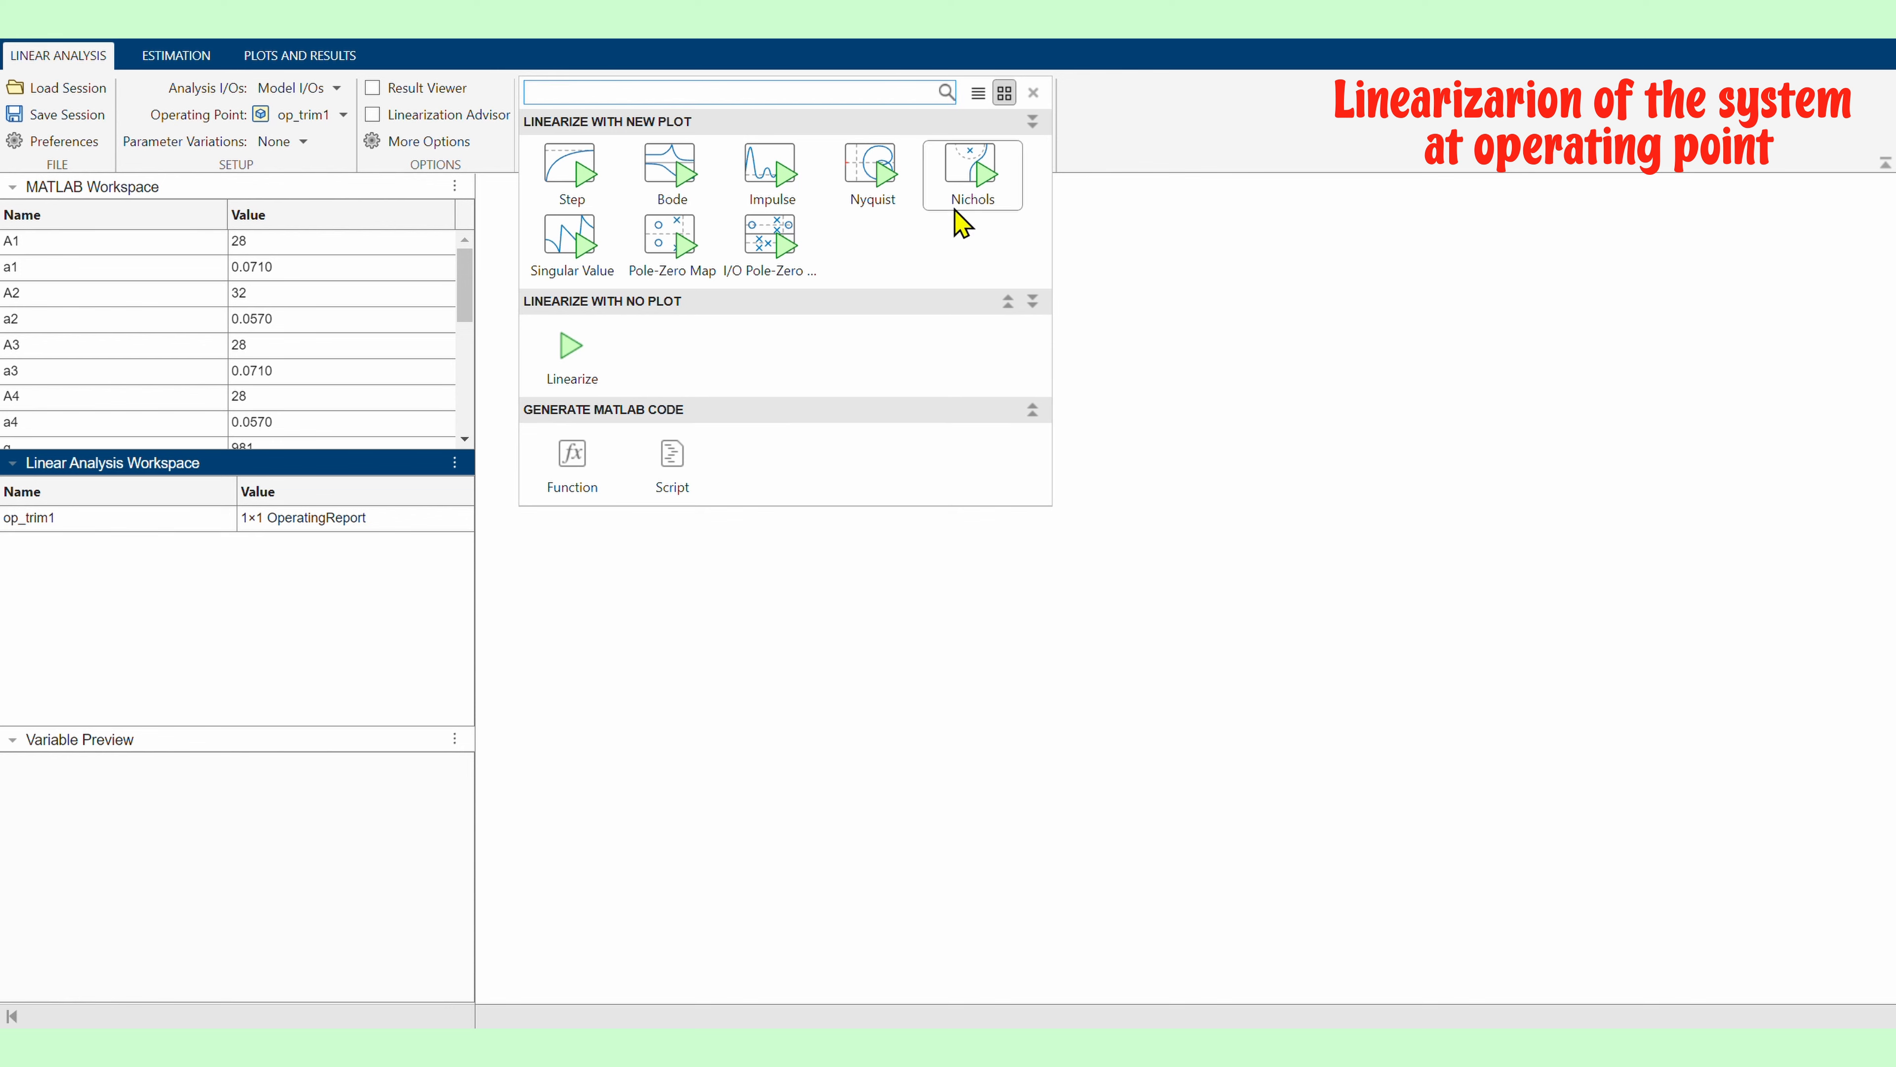
pyautogui.click(967, 220)
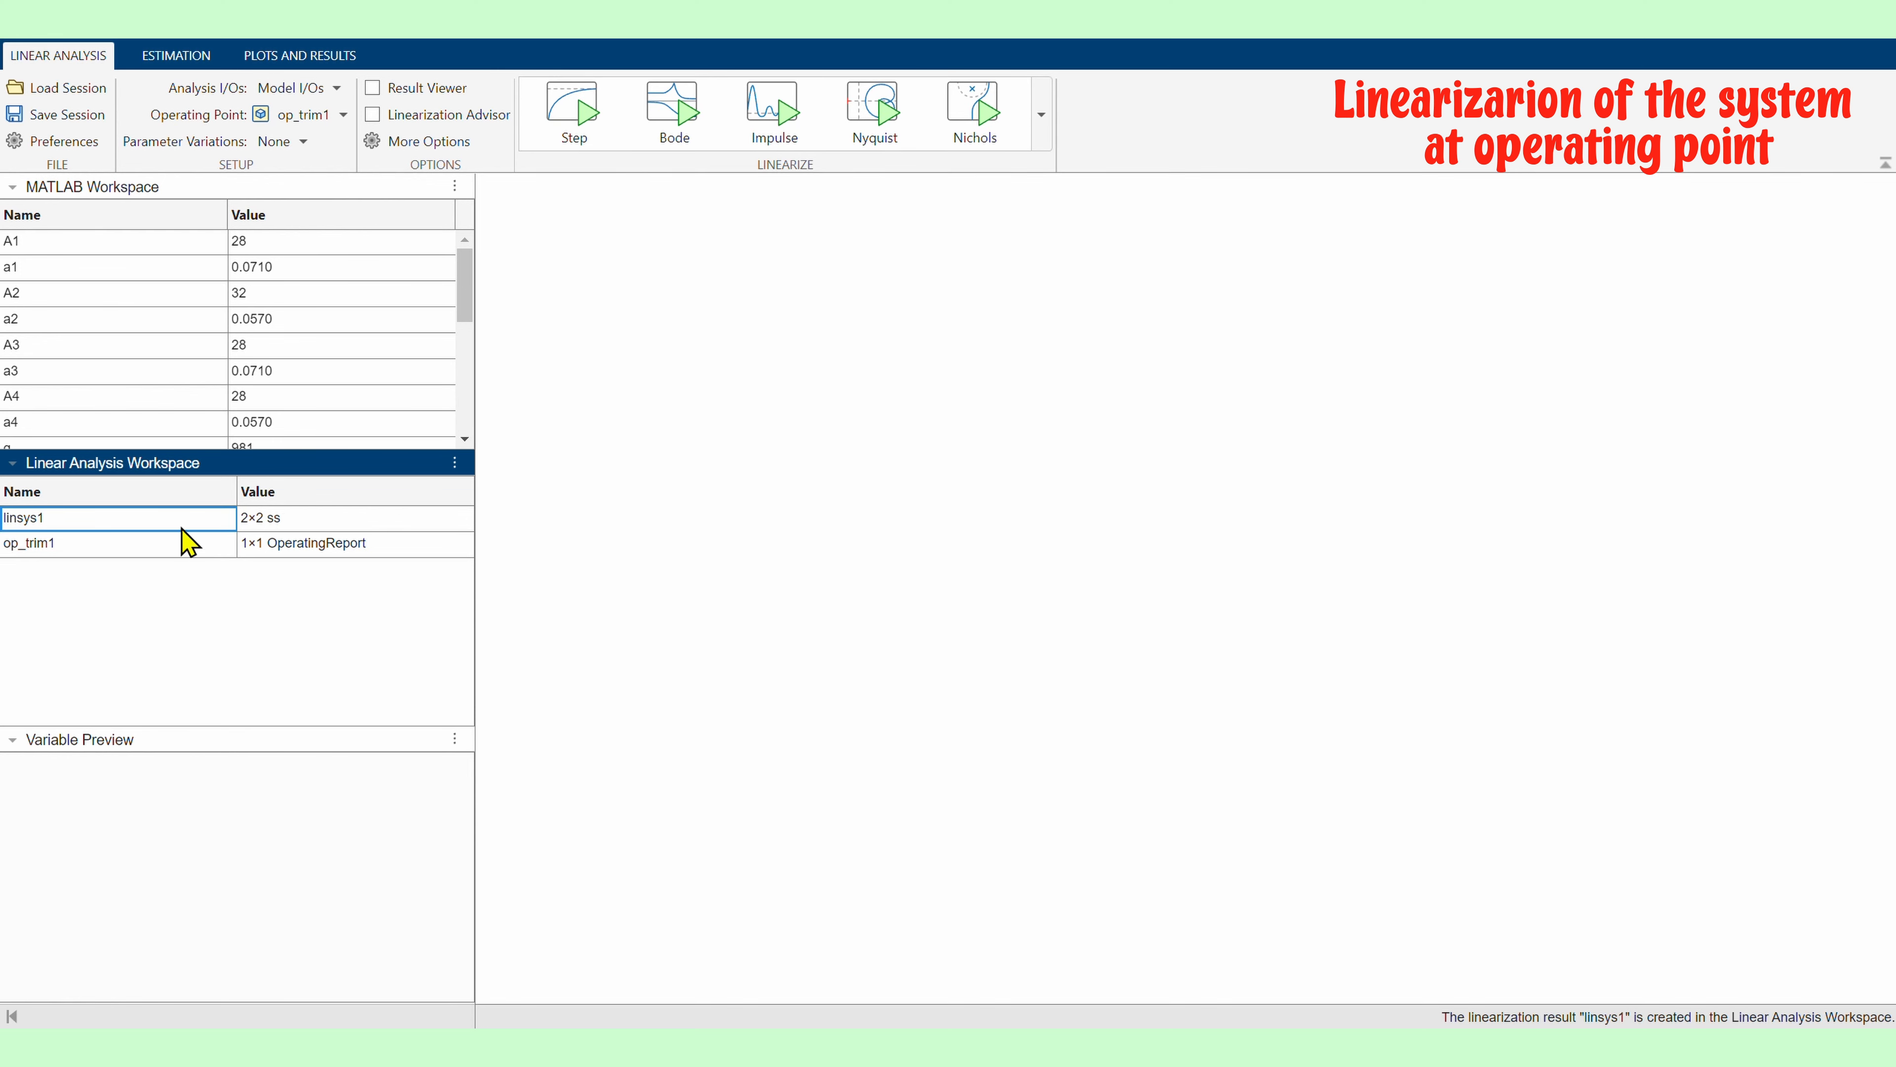
pyautogui.doubleClick(60, 523)
pyautogui.moveTo(1014, 347); pyautogui.dragTo(671, 151)
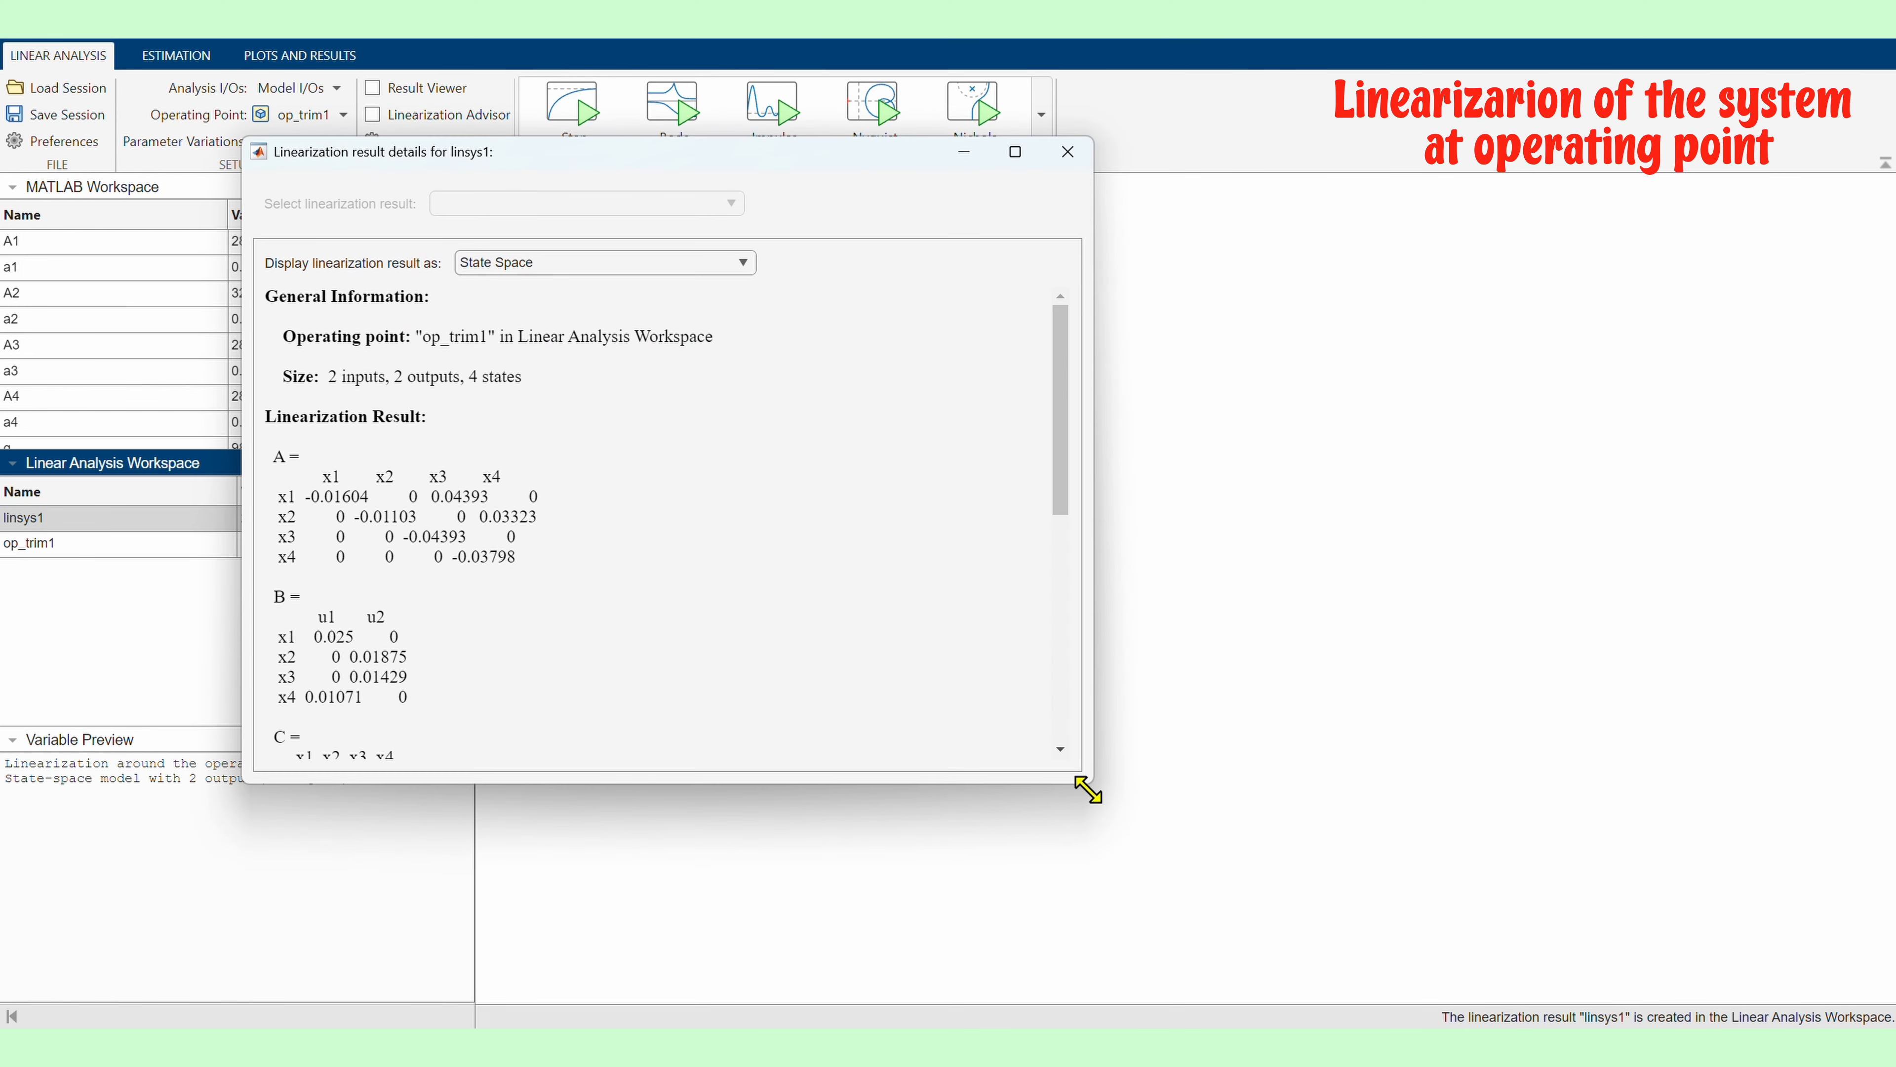
pyautogui.moveTo(1084, 784); pyautogui.dragTo(1120, 1004)
pyautogui.scroll(-3, 630, 636)
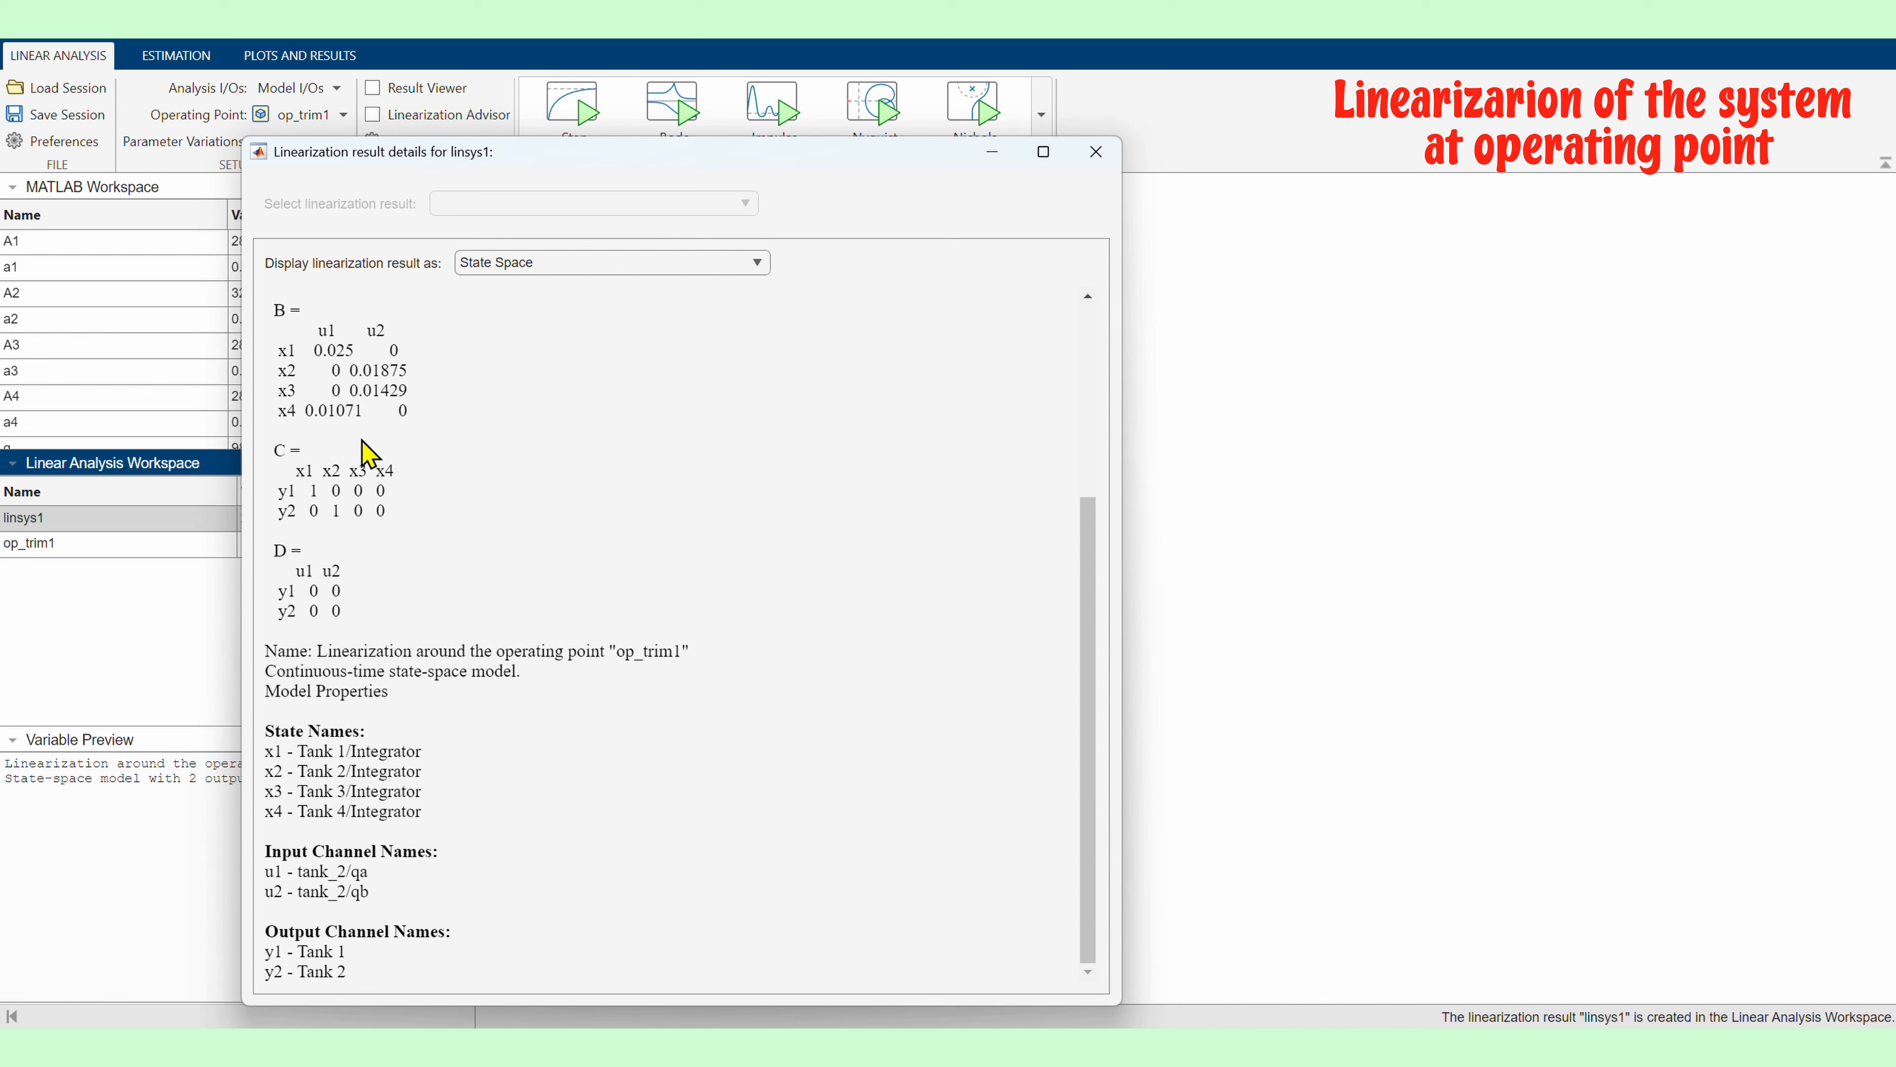
pyautogui.scroll(3, 366, 452)
pyautogui.scroll(-3, 363, 608)
# Switch the linsys1 result display to Transfer Function, review it, and close the details window
pyautogui.click(553, 263)
pyautogui.click(547, 315)
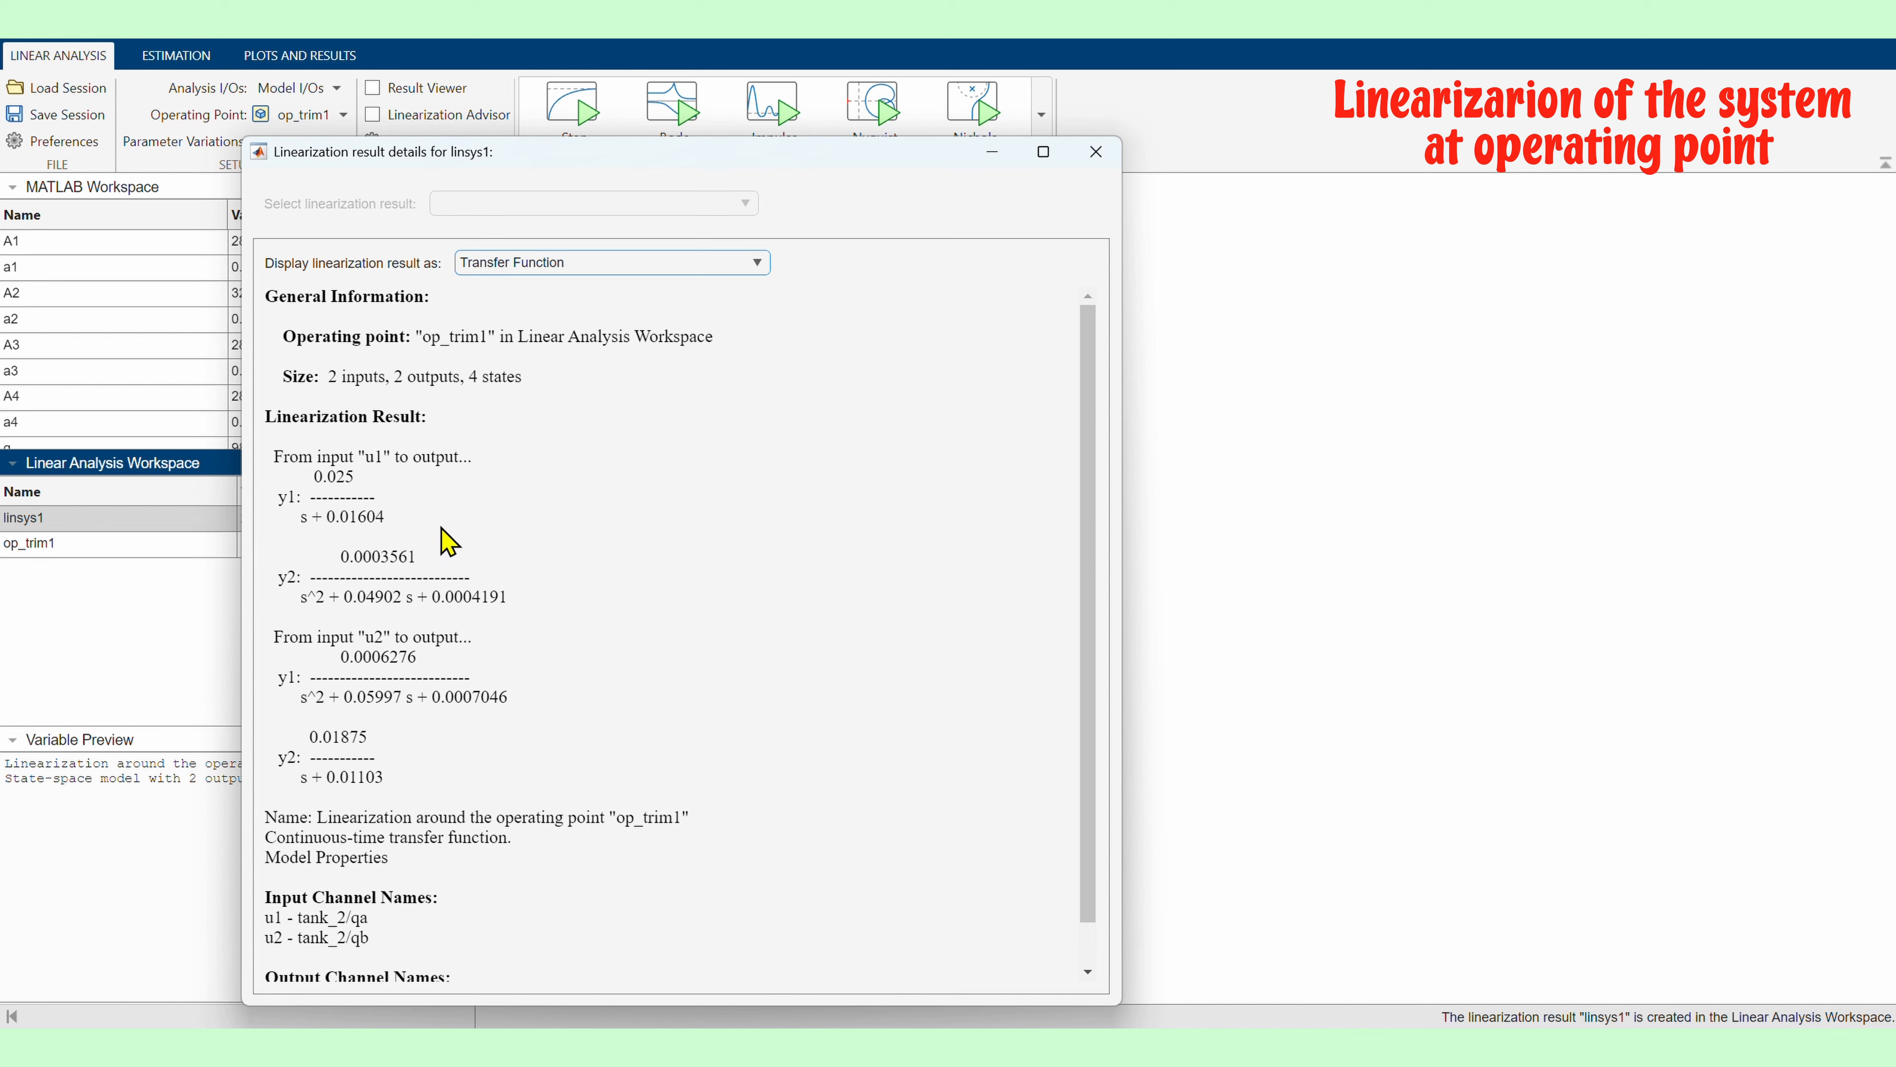
pyautogui.scroll(-2, 446, 542)
pyautogui.scroll(2, 470, 523)
pyautogui.tripleClick(469, 604)
pyautogui.click(753, 606)
pyautogui.click(1096, 152)
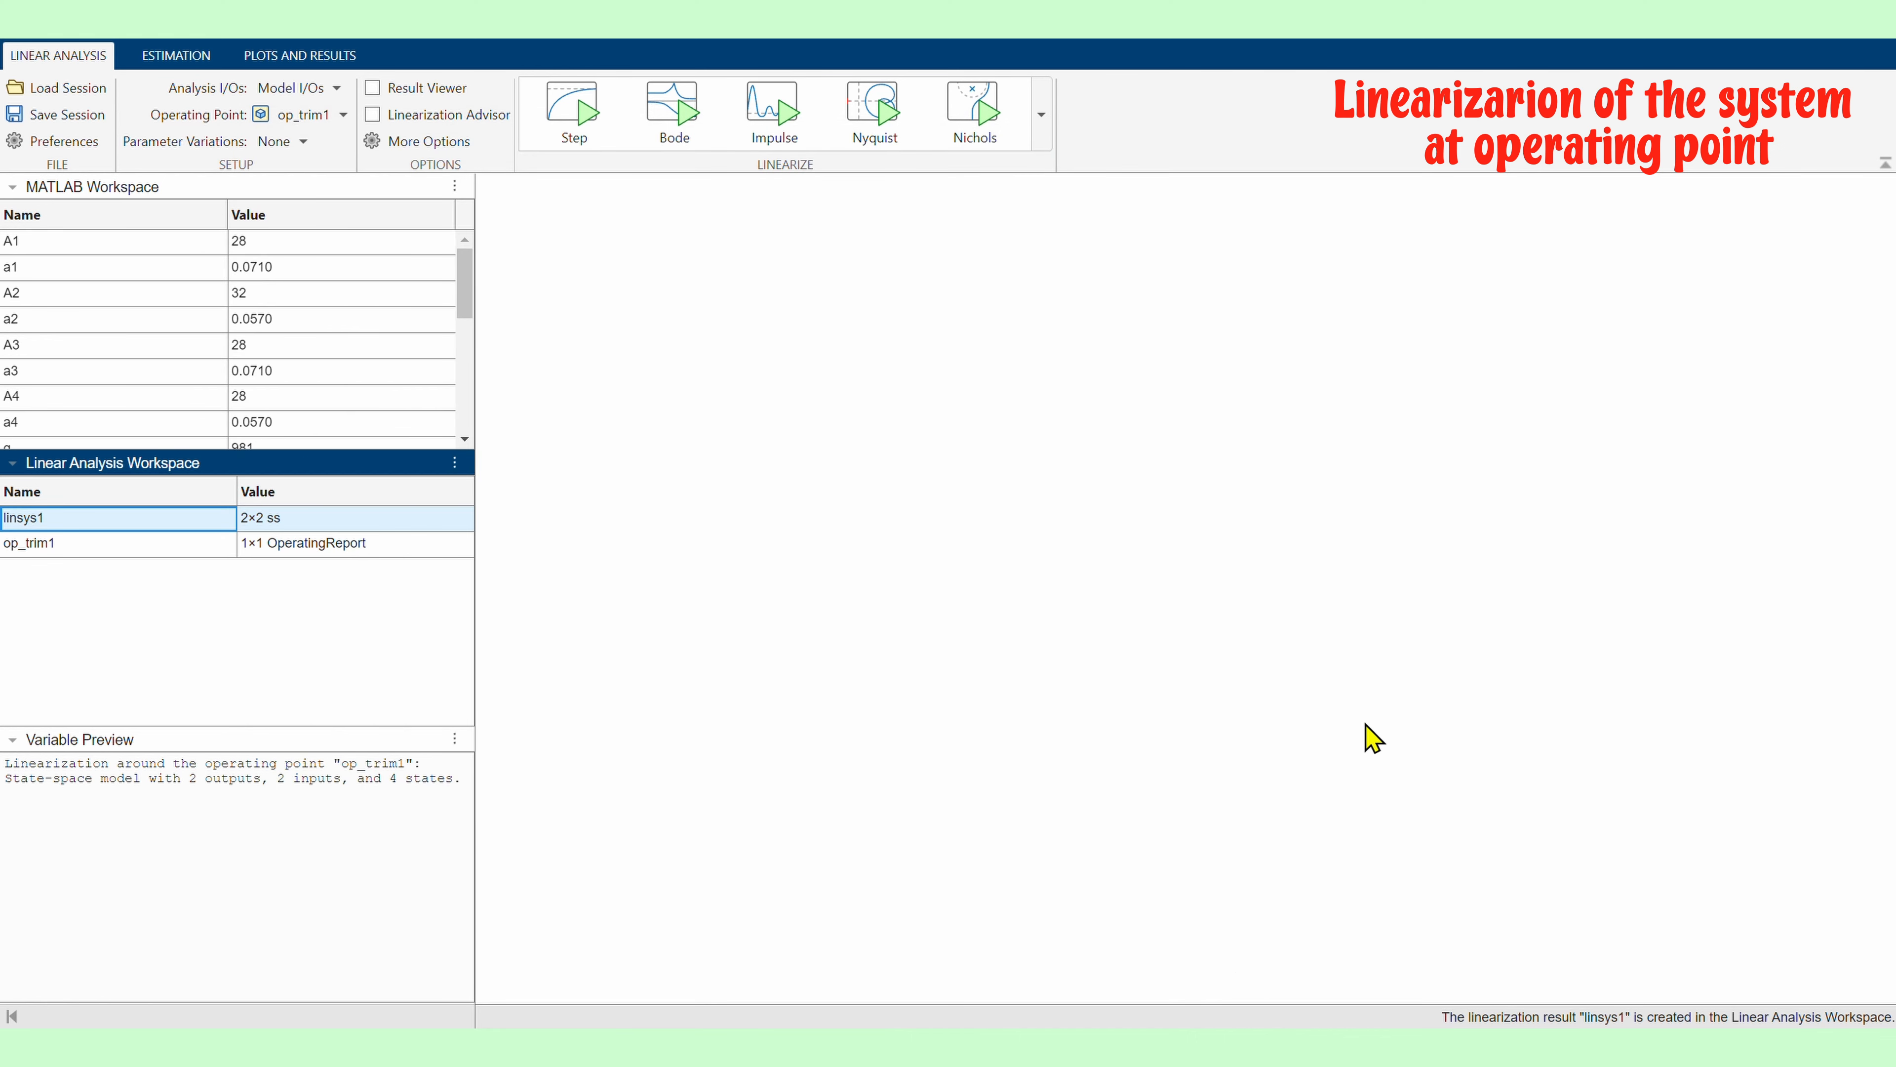
# Display linsys1 in the Command Window with ss(linsys1) and tf(linsys1)
pyautogui.click(948, 948)
pyautogui.click(967, 853)
pyautogui.write('ss(linsys1)')
pyautogui.press('Return')
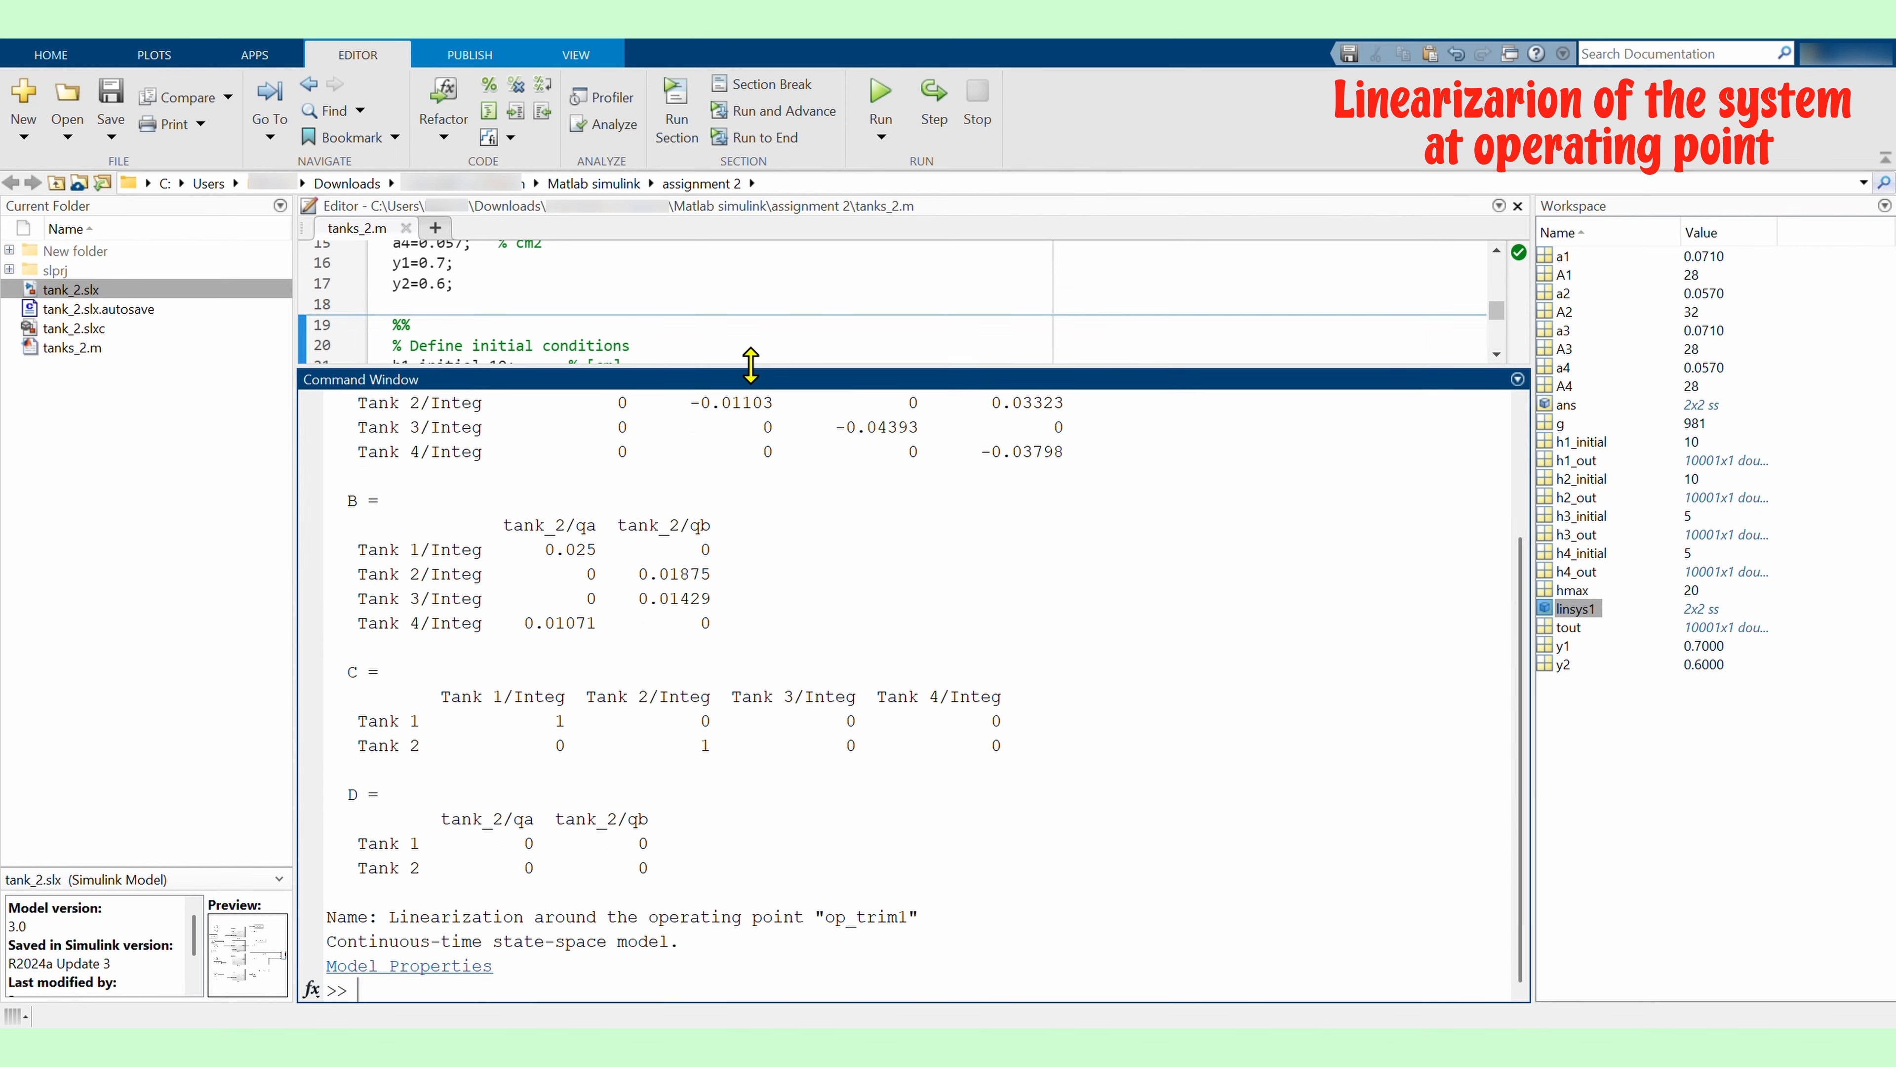
pyautogui.press('Return')
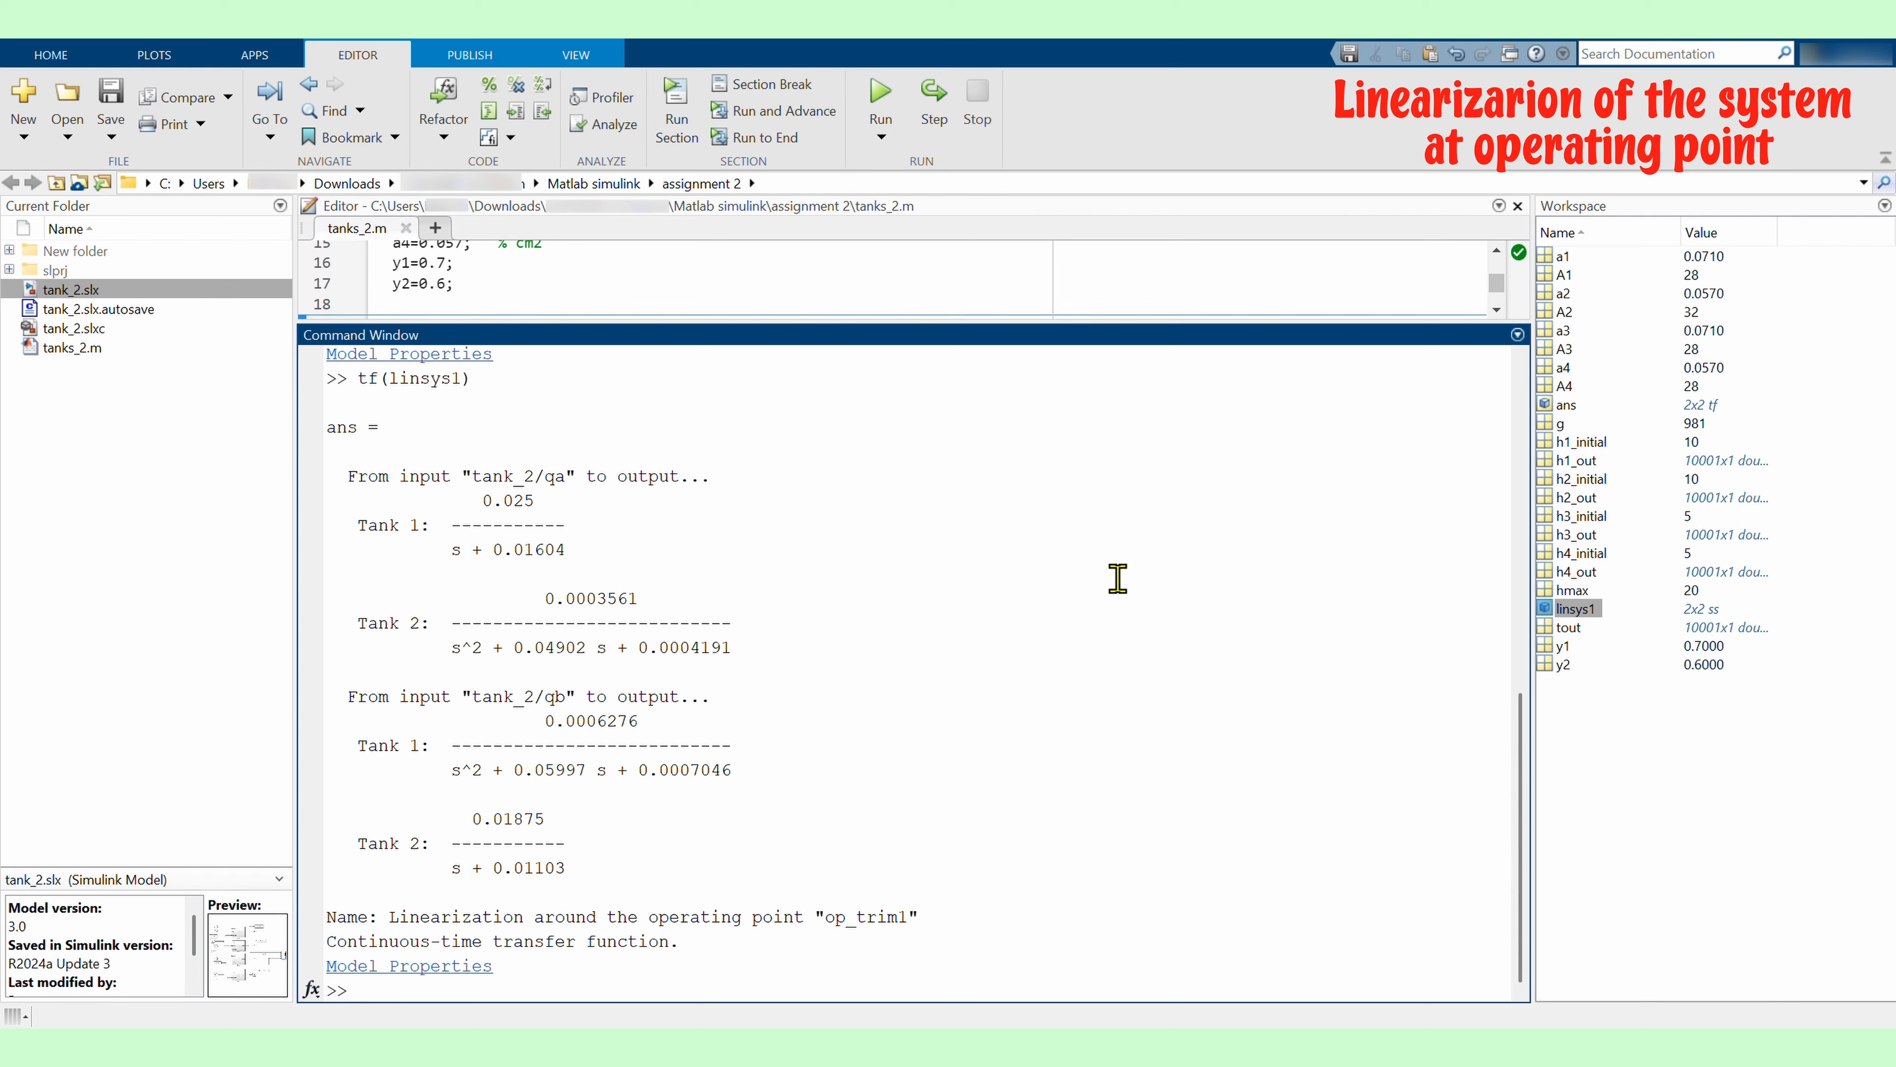
# Add a new script section commented '% State space model' and paste the A, B, C and D matrices into it
pyautogui.scroll(10, 761, 580)
pyautogui.moveTo(733, 321); pyautogui.dragTo(740, 592)
pyautogui.click(896, 508)
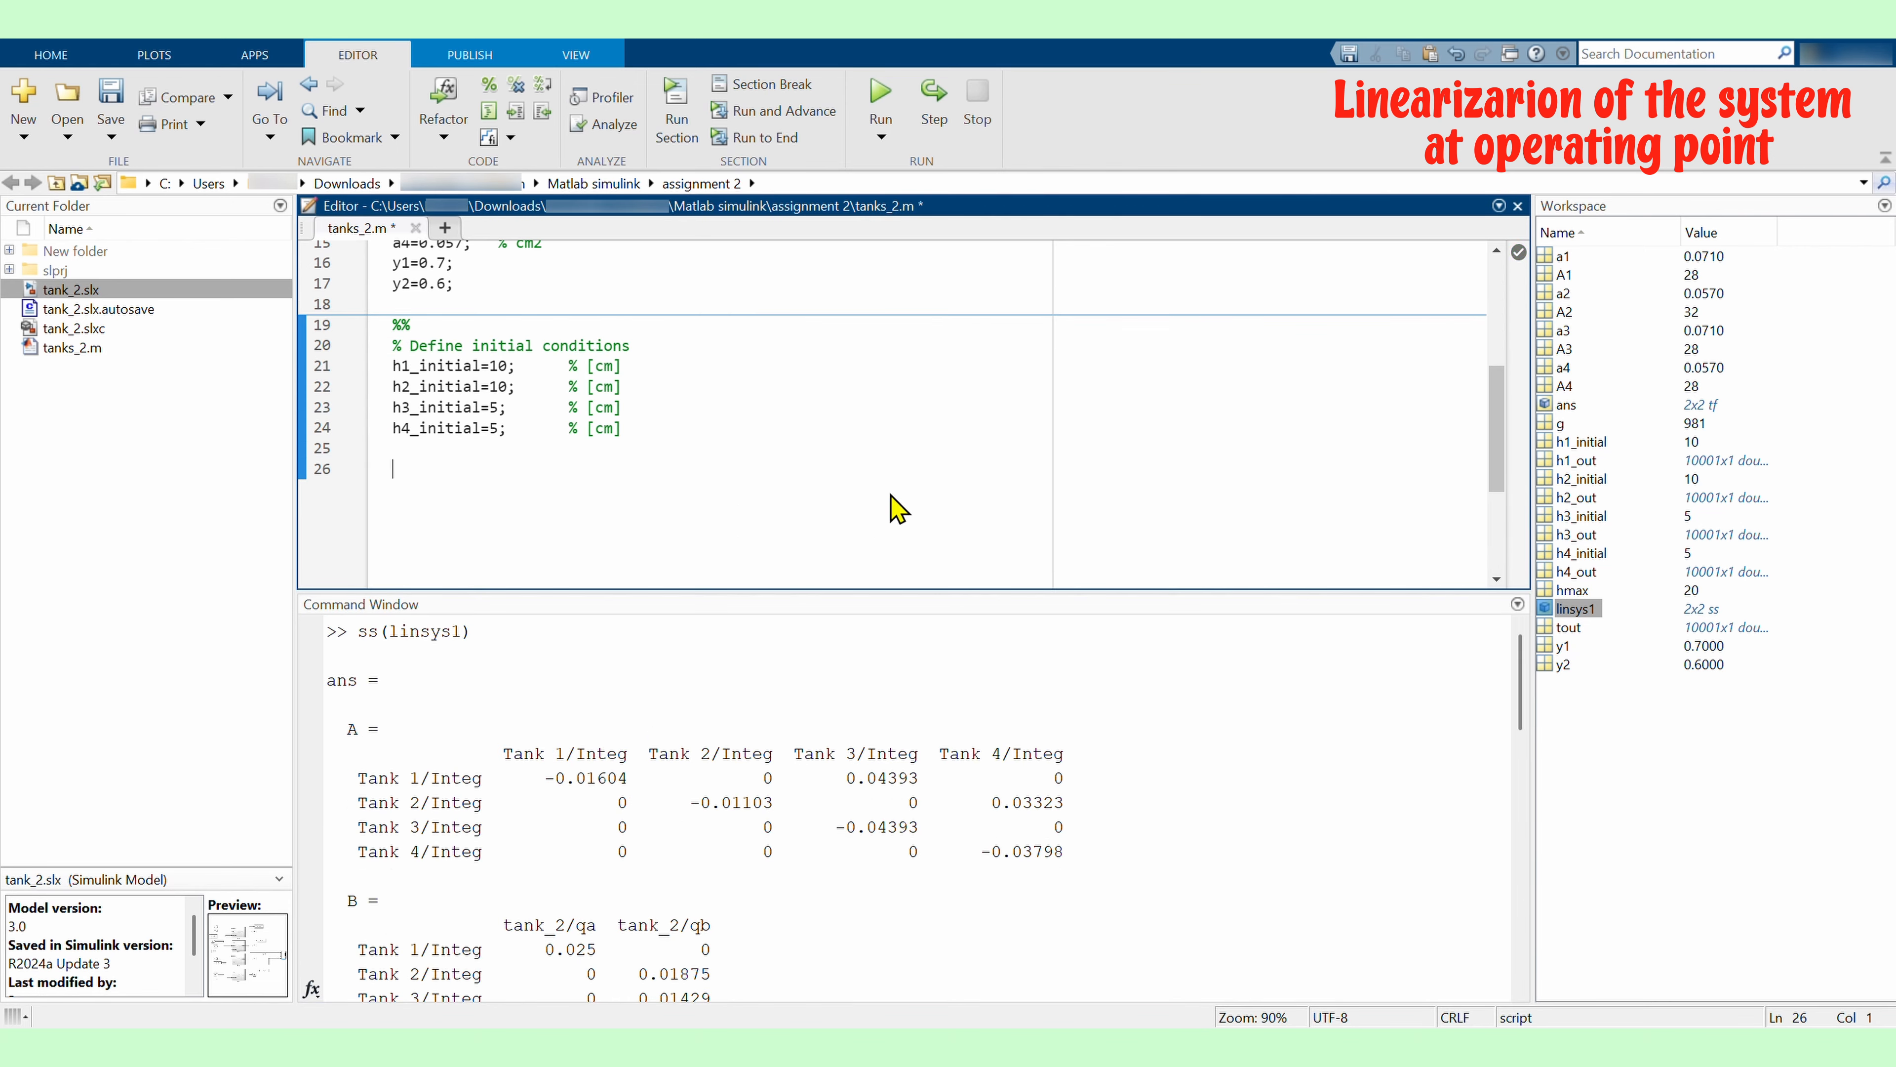
pyautogui.write('%%')
pyautogui.scroll(-1, 627, 650)
pyautogui.moveTo(619, 593); pyautogui.dragTo(618, 652)
pyautogui.moveTo(328, 692); pyautogui.dragTo(685, 926)
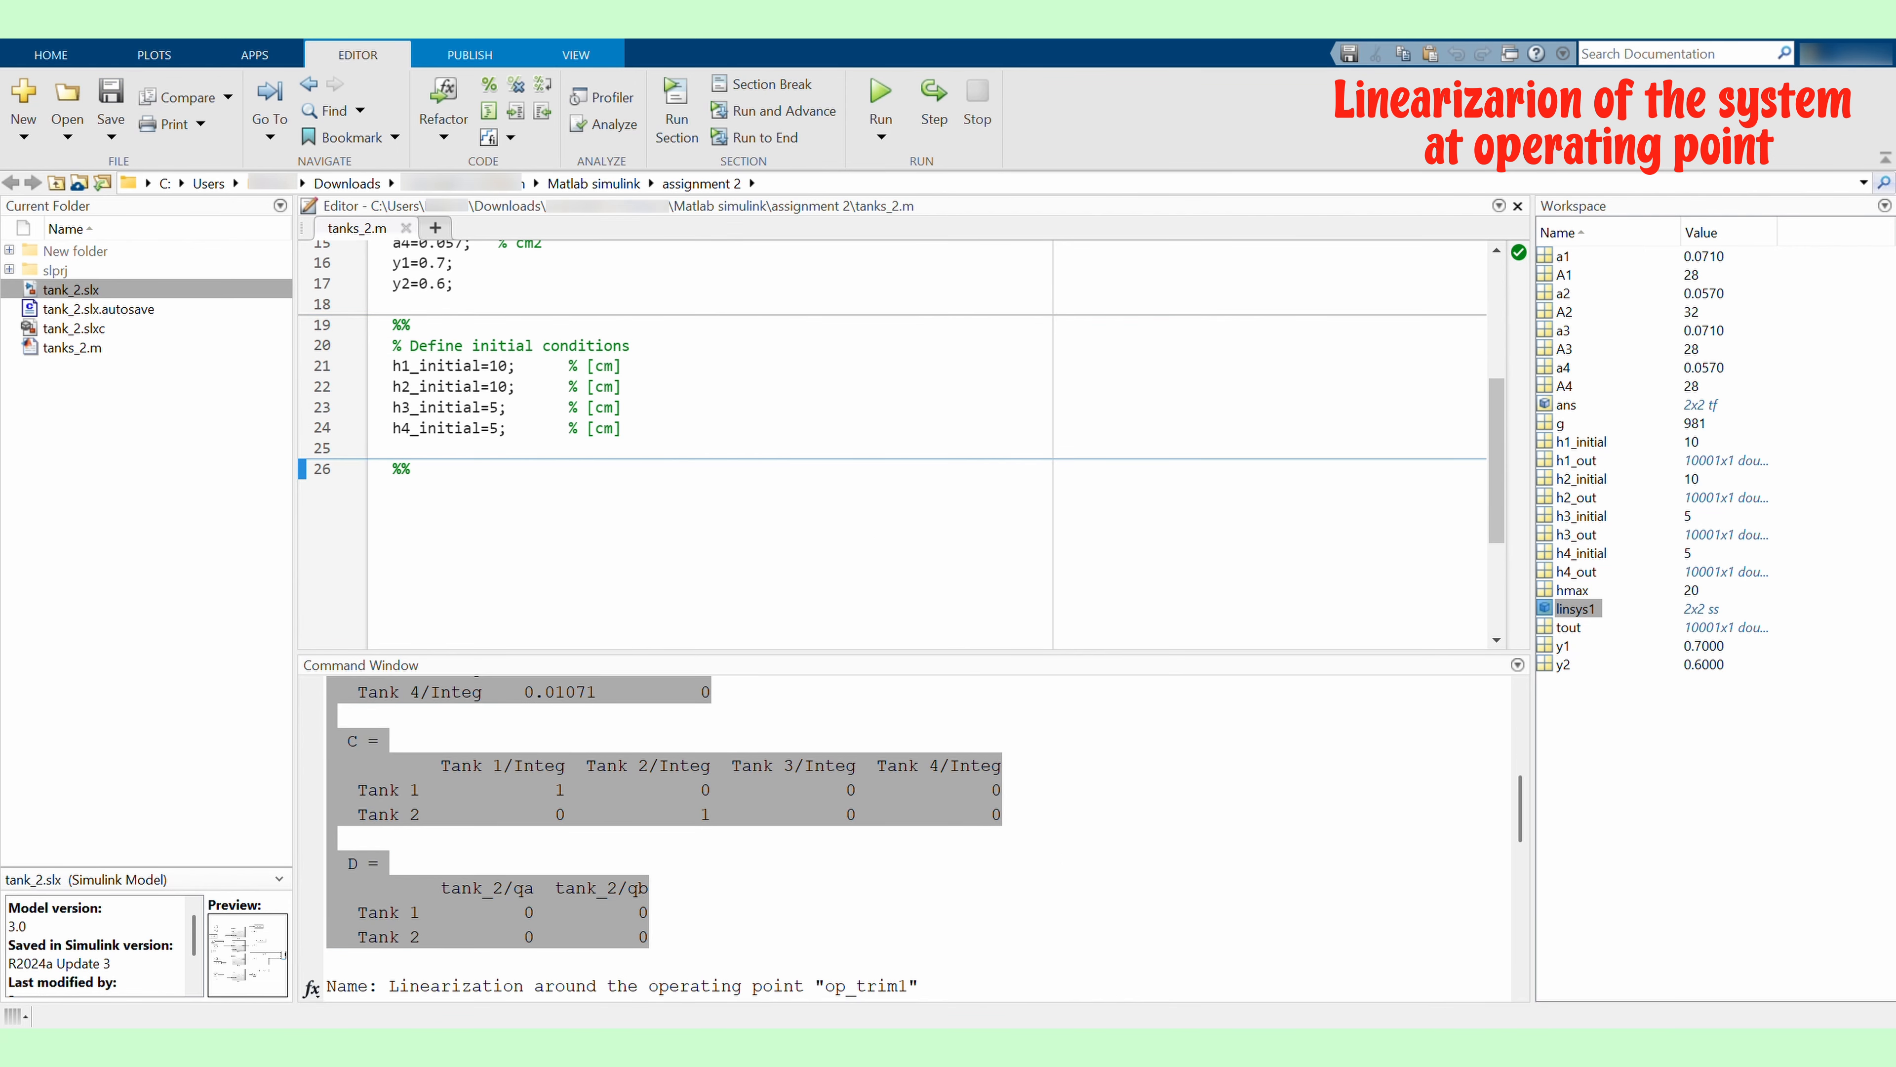
pyautogui.click(551, 505)
pyautogui.press('Return')
pyautogui.write('% State space model')
pyautogui.press('Return')
pyautogui.hotkey('ctrl', 'v')
pyautogui.scroll(-8, 588, 500)
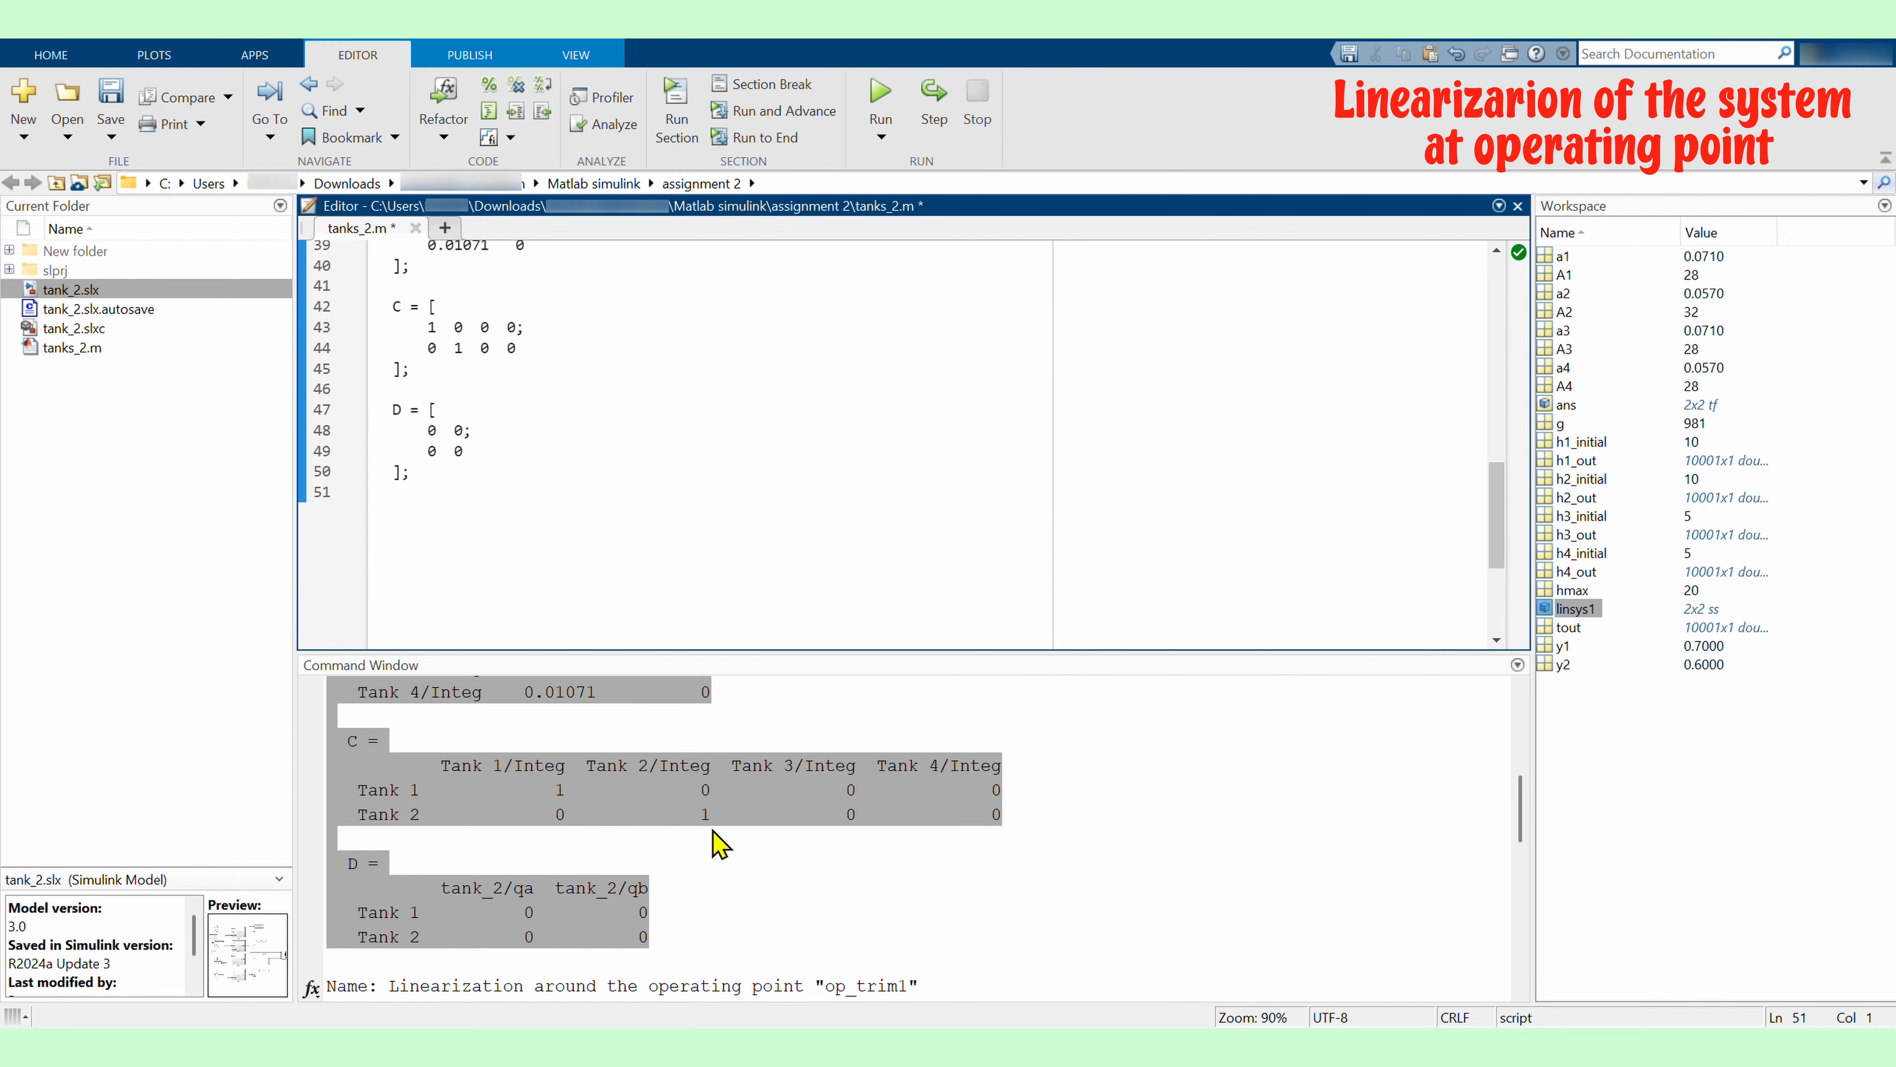
# Start another script section commented '% Transfer function models'
pyautogui.scroll(-5, 711, 830)
pyautogui.moveTo(348, 770); pyautogui.dragTo(674, 871)
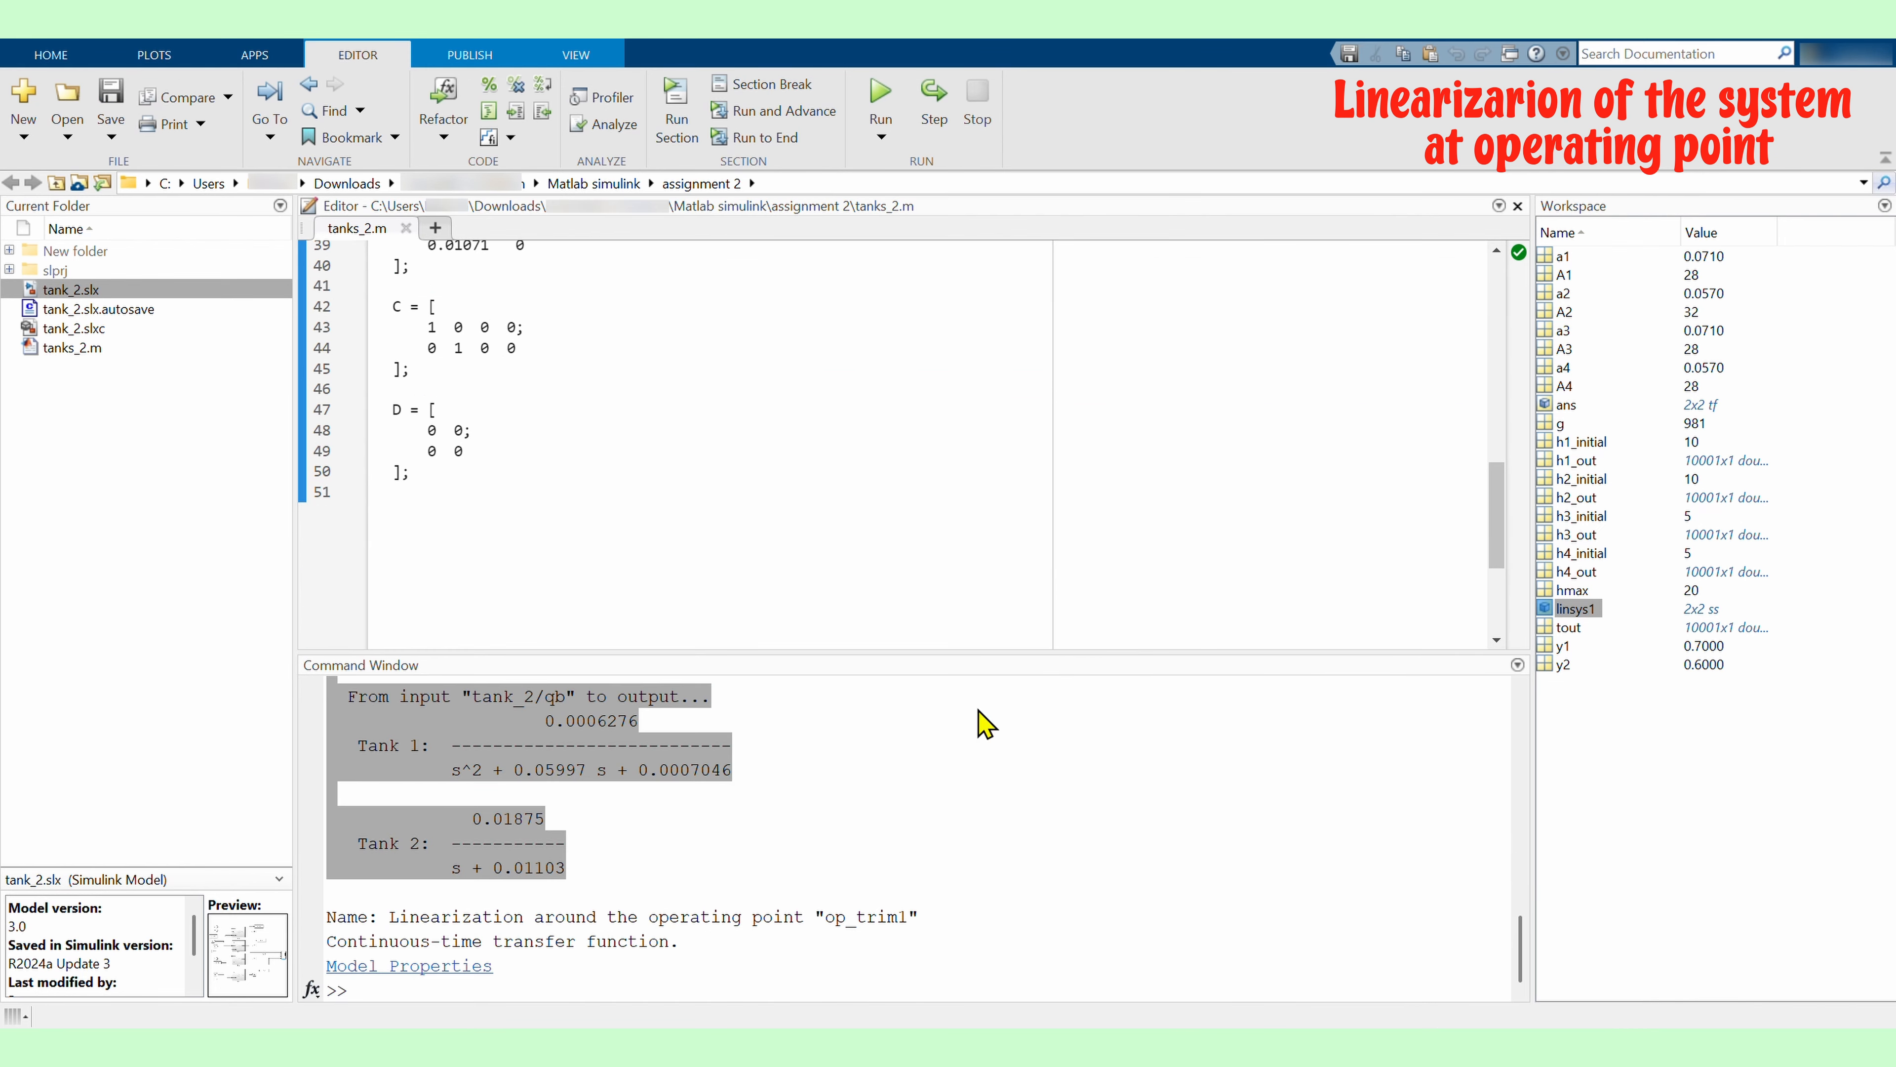
pyautogui.click(677, 542)
pyautogui.write('%%')
pyautogui.press('Return')
pyautogui.write('% Transfer function models')
pyautogui.press('Return')
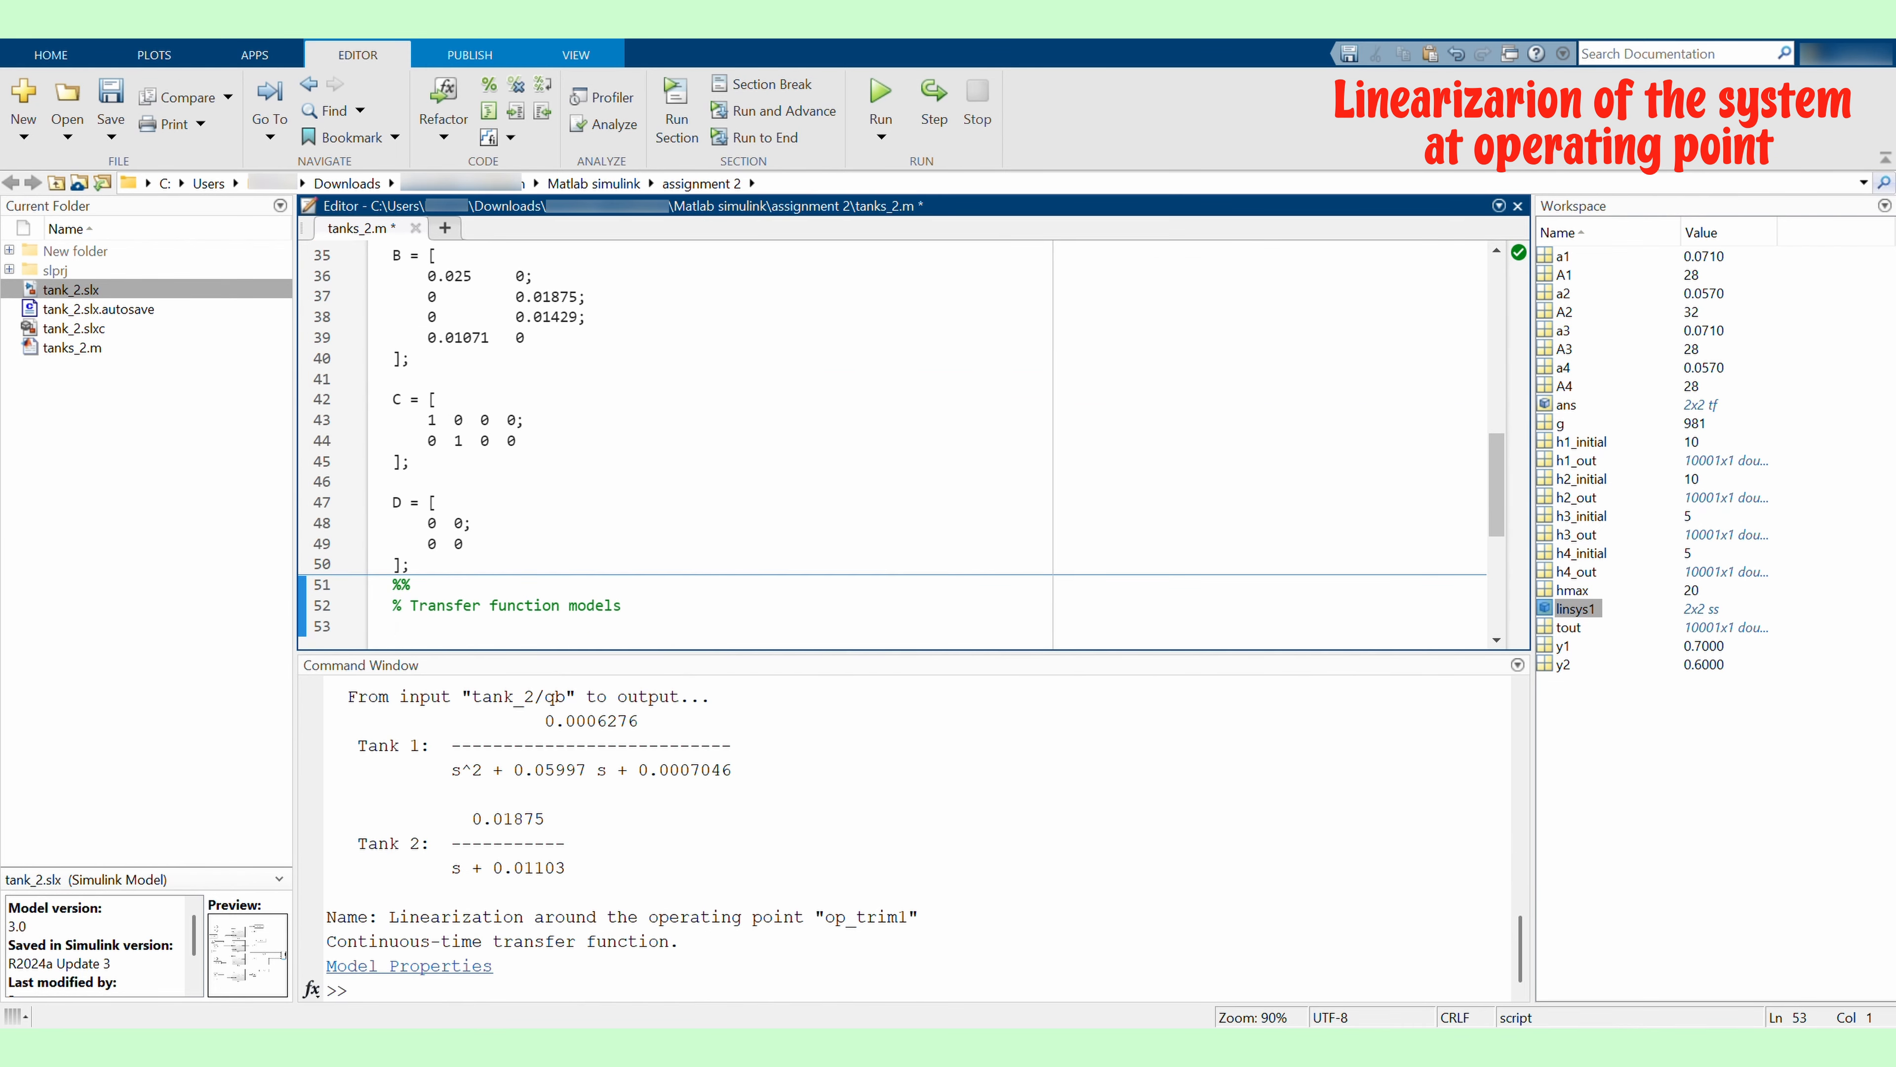
# Paste transfer-function definitions such as G_qa_Tank1 = tf(0.025, [1 0.01604]) for each input-output pair into the section
pyautogui.click(436, 630)
pyautogui.write('G_qa_Tank1 = tf(0.025, [1 0.01604]);')
pyautogui.press('Return')
pyautogui.scroll(-2, 748, 580)
pyautogui.click(519, 498)
pyautogui.write('G_qa_Tank2 = tf(0.0003561, [1 0.04902 0.0004191]);')
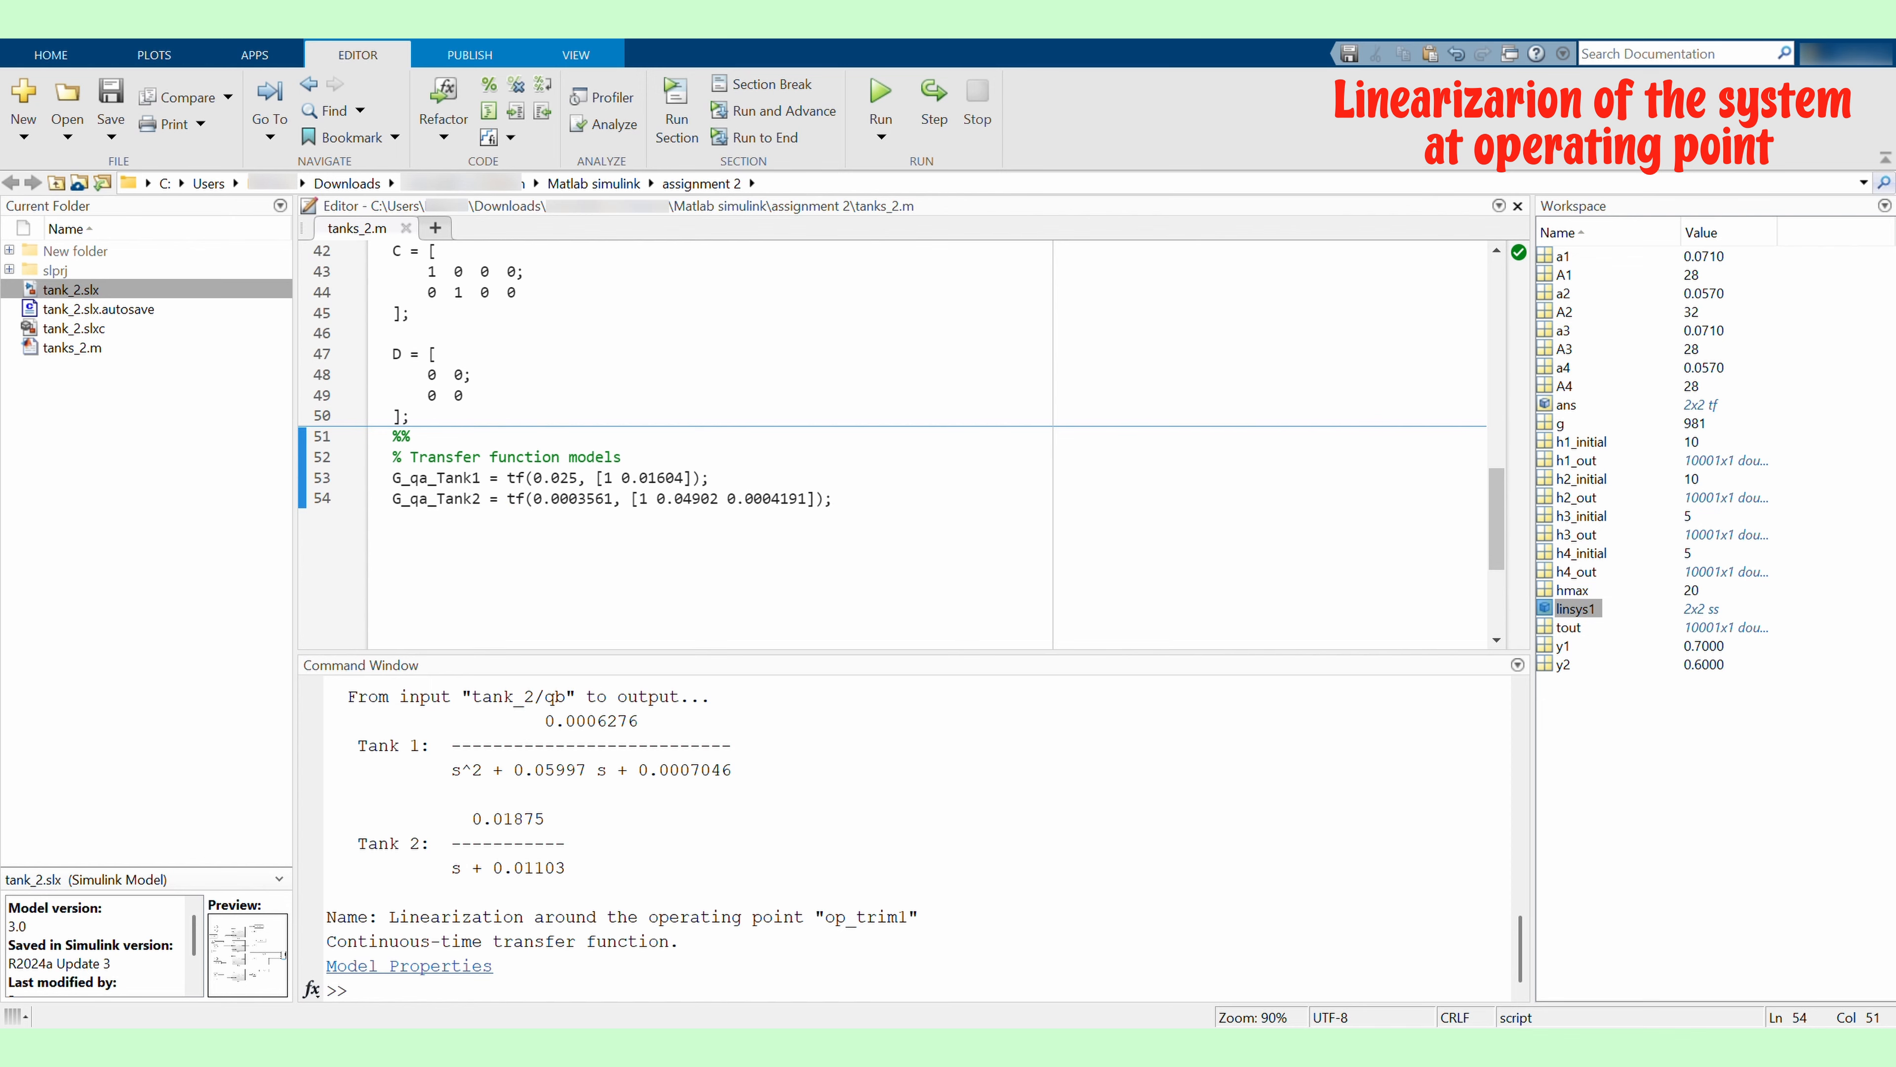
pyautogui.click(859, 505)
pyautogui.press('Return')
pyautogui.write('G_qb_Tank1 = tf(0.0006276, [1 0.05997 0.0007046]);')
pyautogui.click(910, 506)
pyautogui.press('Return')
pyautogui.write('G_qb_Tank2 = tf(0.01875, [1 0.01103]);')
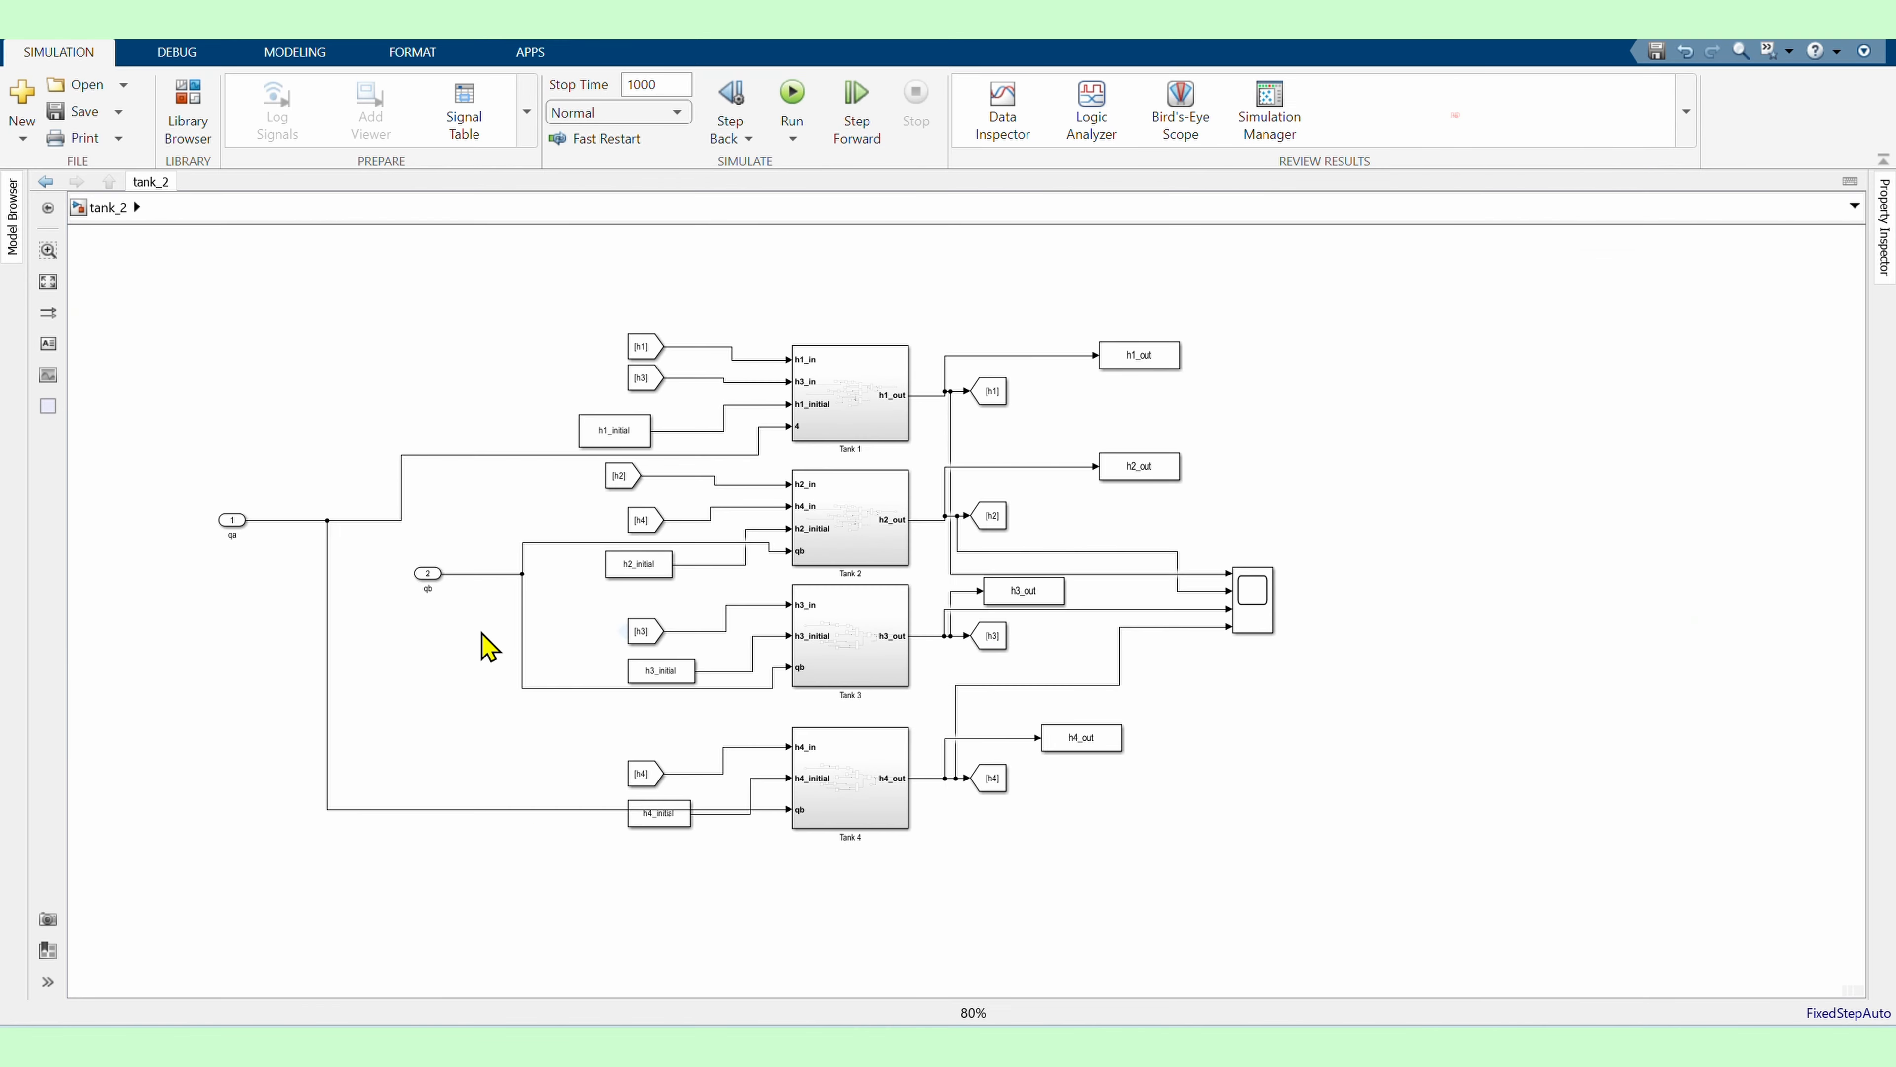
# Delete the qa and qb inport blocks from the Simulink model
pyautogui.click(626, 531)
pyautogui.moveTo(217, 576); pyautogui.dragTo(57, 405)
pyautogui.press('Delete')
pyautogui.click(516, 558)
pyautogui.press('Delete')
pyautogui.click(454, 558)
pyautogui.press('Delete')
pyautogui.click(513, 538)
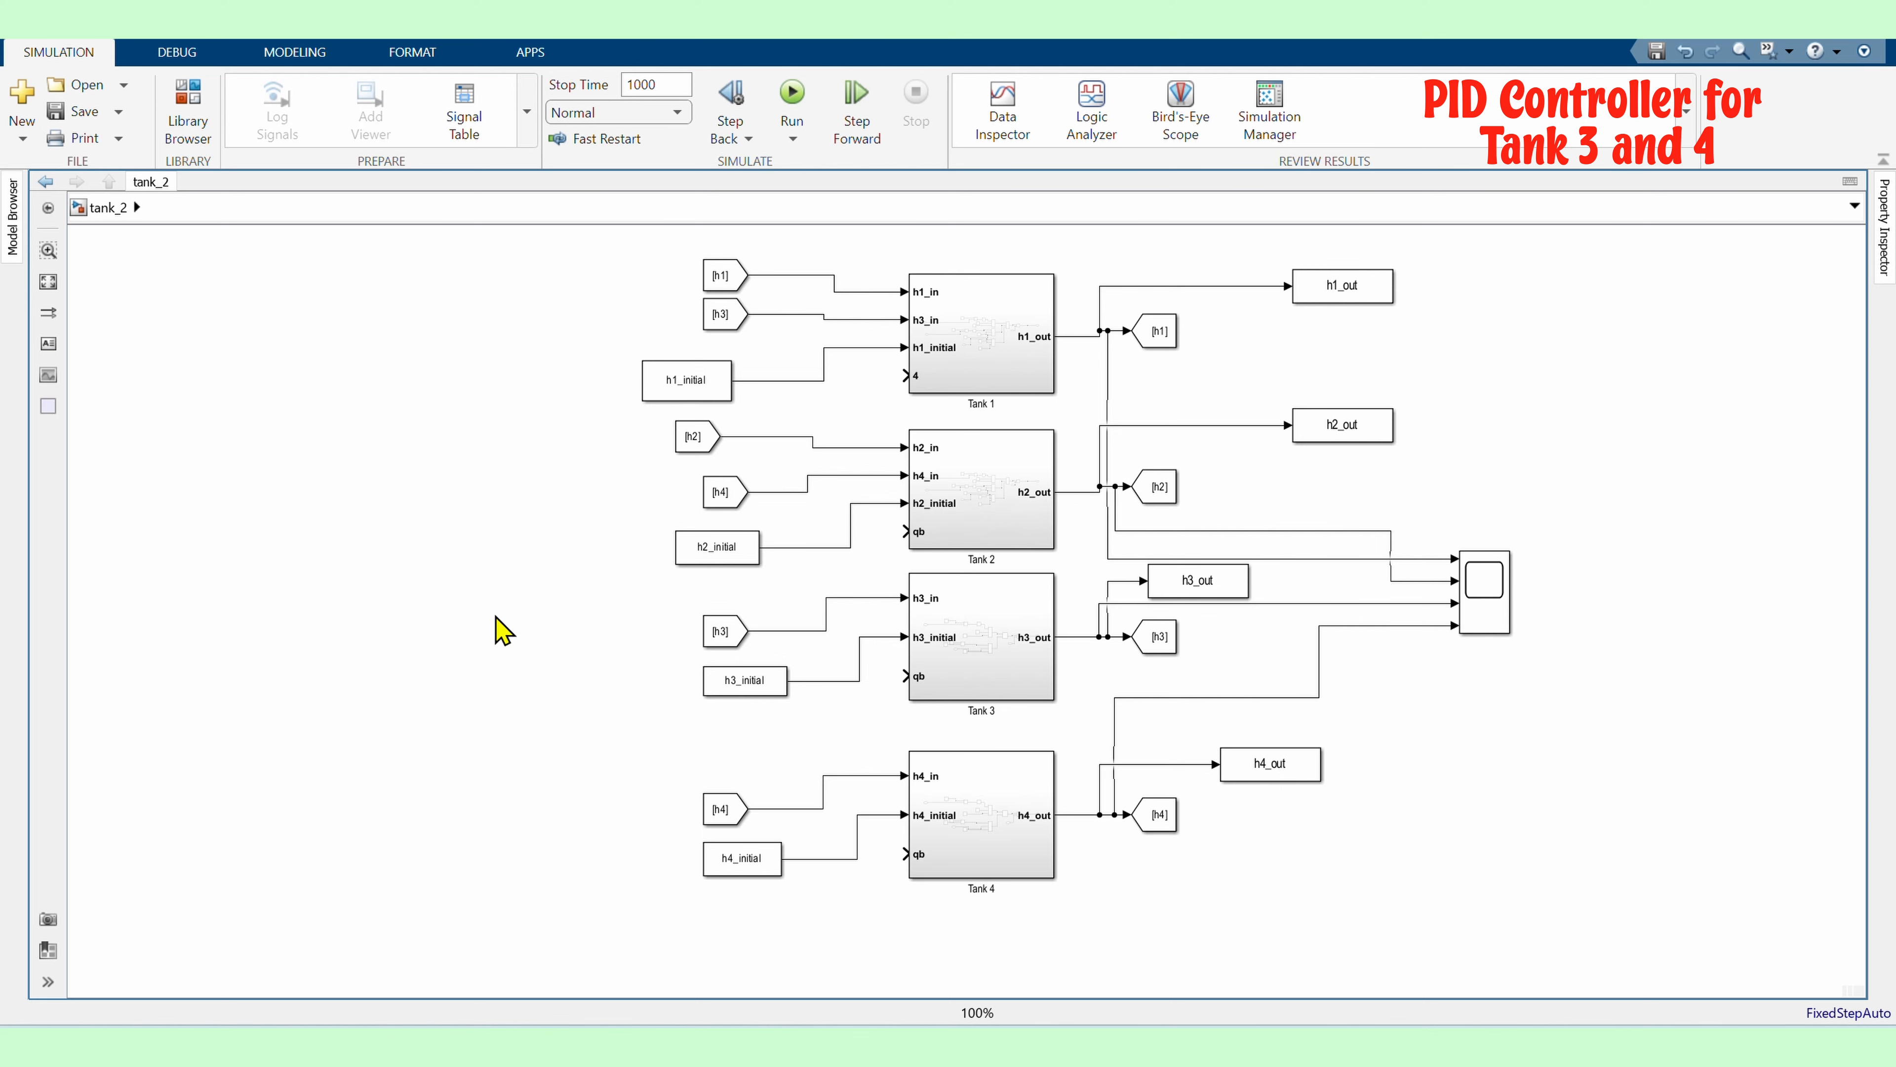
# Add two PID Controller blocks and connect their outputs to the qb inputs of Tank 3 and Tank 4
pyautogui.doubleClick(446, 707)
pyautogui.write('pid')
pyautogui.press('Return')
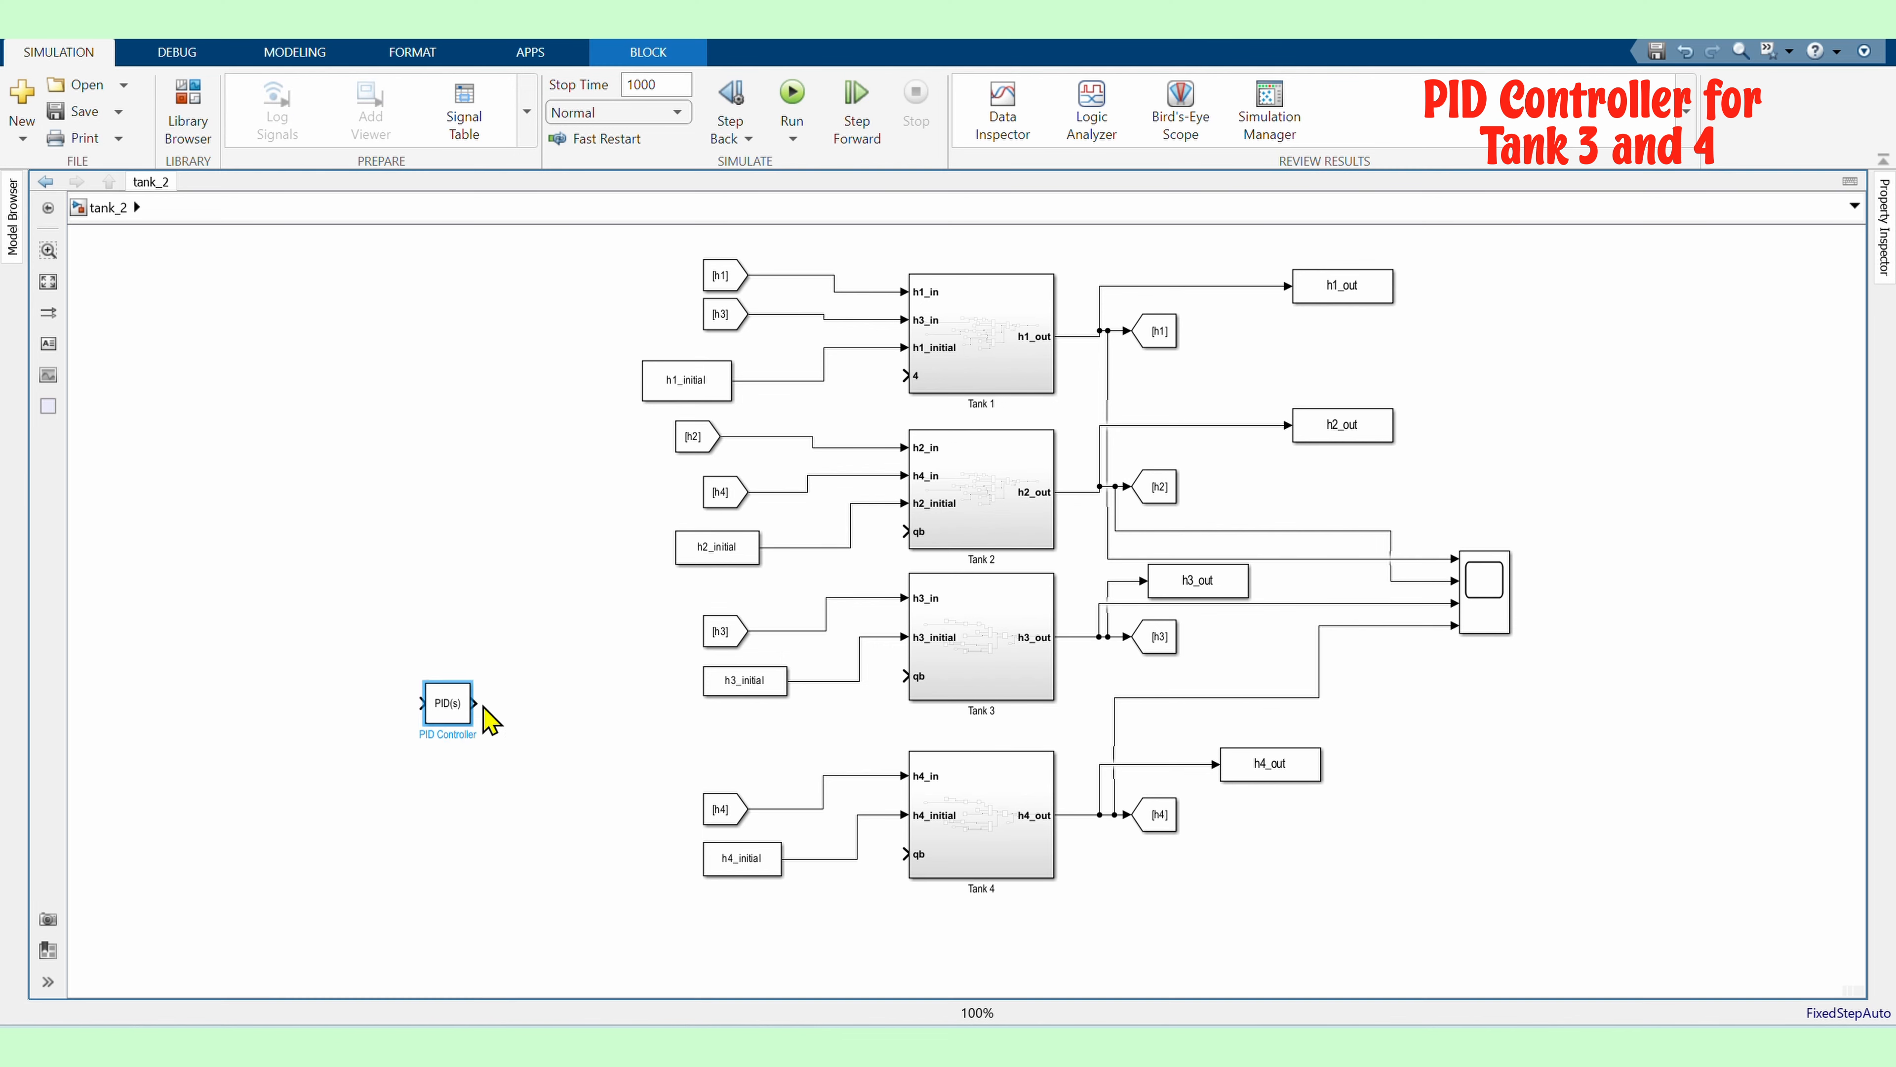
pyautogui.moveTo(475, 702); pyautogui.dragTo(913, 675)
pyautogui.doubleClick(458, 871)
pyautogui.write('pid')
pyautogui.press('Return')
pyautogui.moveTo(486, 864); pyautogui.dragTo(447, 851)
pyautogui.moveTo(446, 710); pyautogui.dragTo(446, 694)
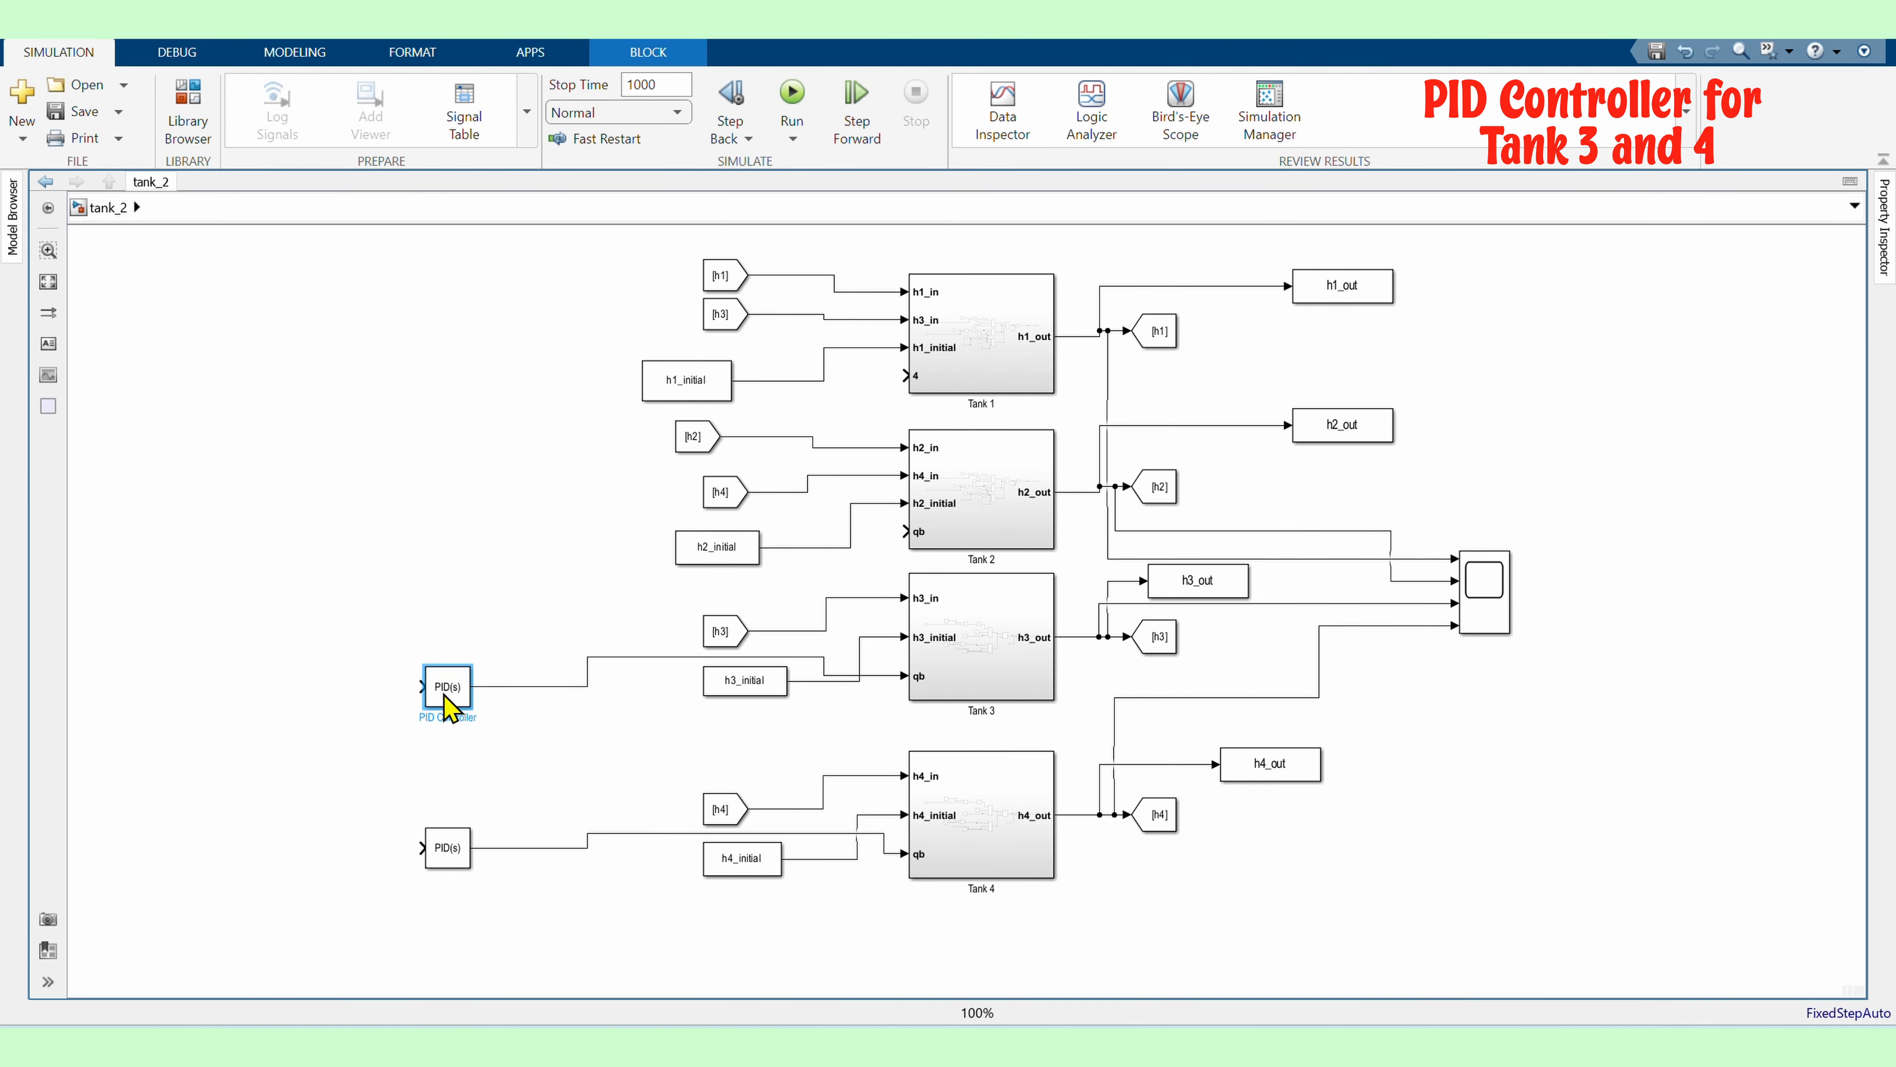
# Add two Sum blocks ahead of the PID controllers and connect the lower one to its PID
pyautogui.doubleClick(218, 685)
pyautogui.write('sum')
pyautogui.press('Return')
pyautogui.moveTo(242, 829); pyautogui.dragTo(710, 737)
pyautogui.doubleClick(530, 719)
pyautogui.write('sum')
pyautogui.press('Return')
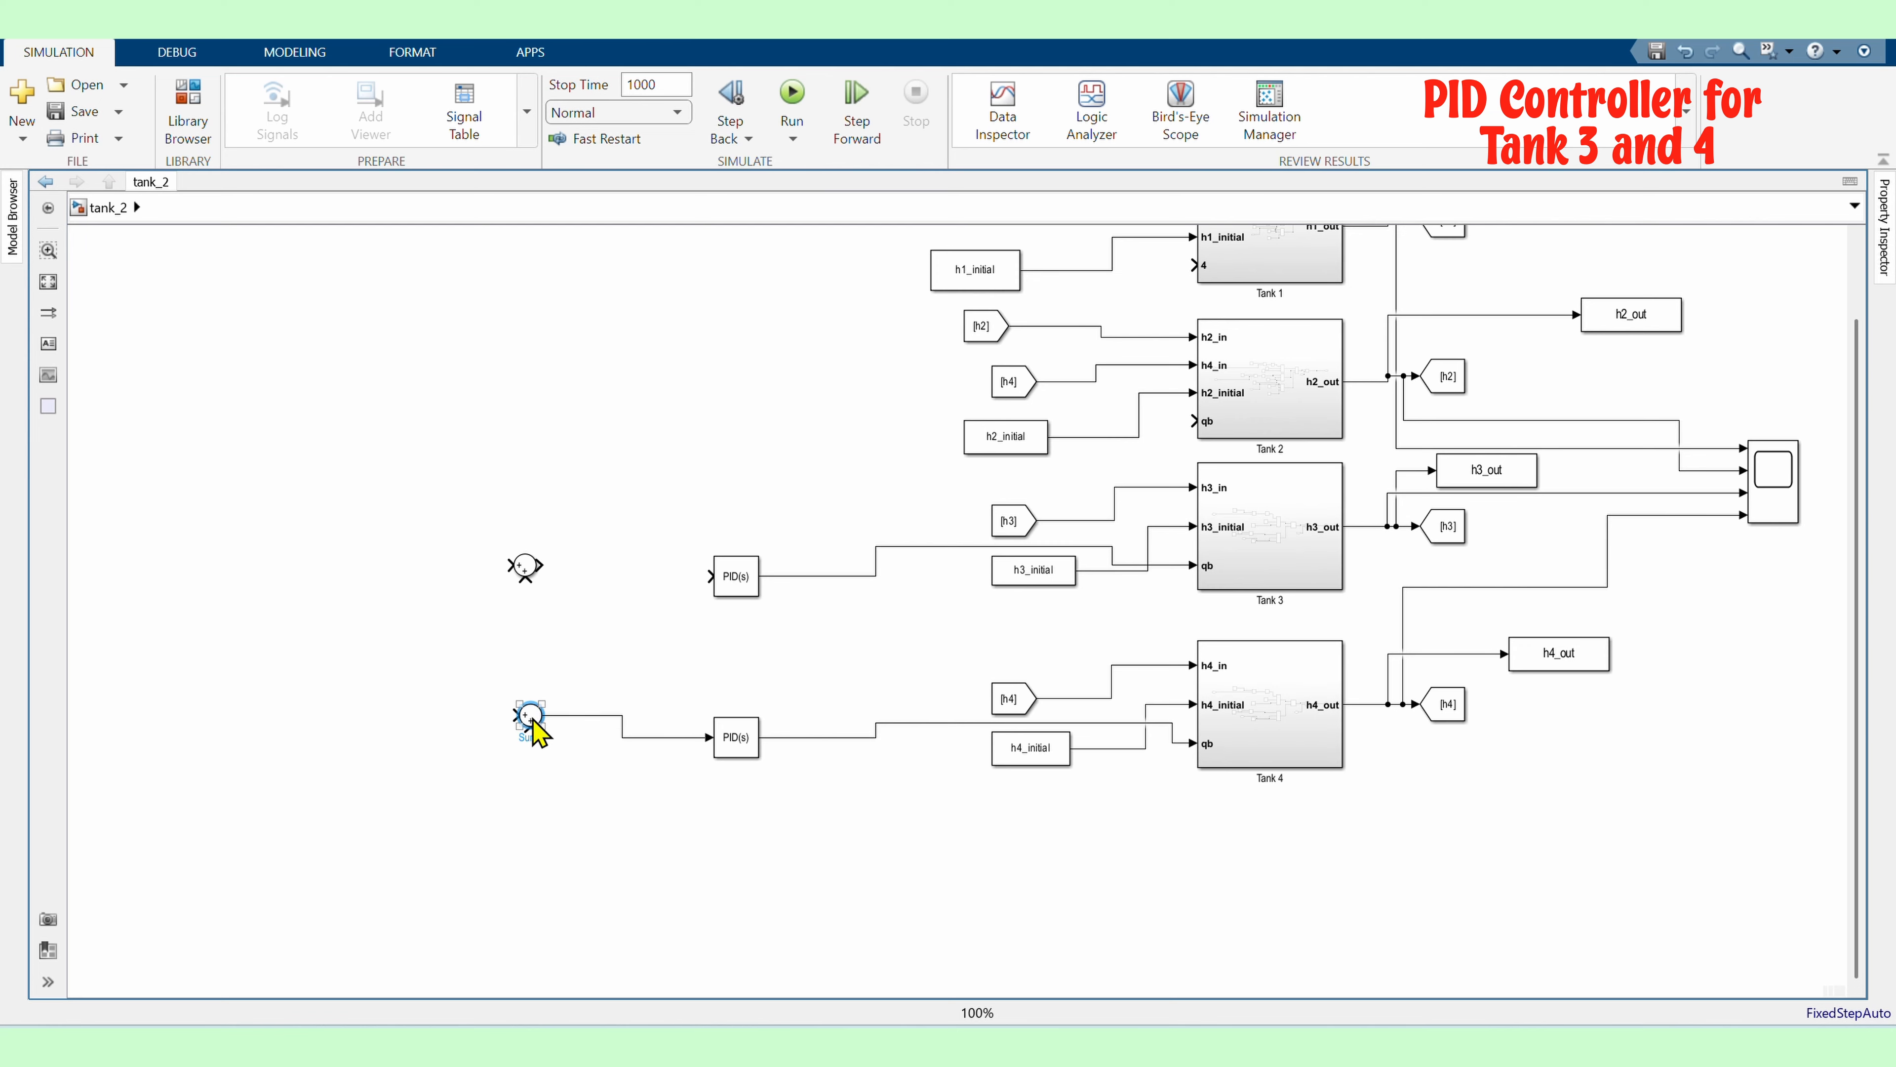
# Set both Sum blocks' signs to +- and connect the upper Sum to its PID controller
pyautogui.doubleClick(539, 724)
pyautogui.click(618, 741)
pyautogui.write('-')
pyautogui.press('Return')
pyautogui.doubleClick(525, 566)
pyautogui.write('-')
pyautogui.press('Return')
pyautogui.scroll(2, 635, 601)
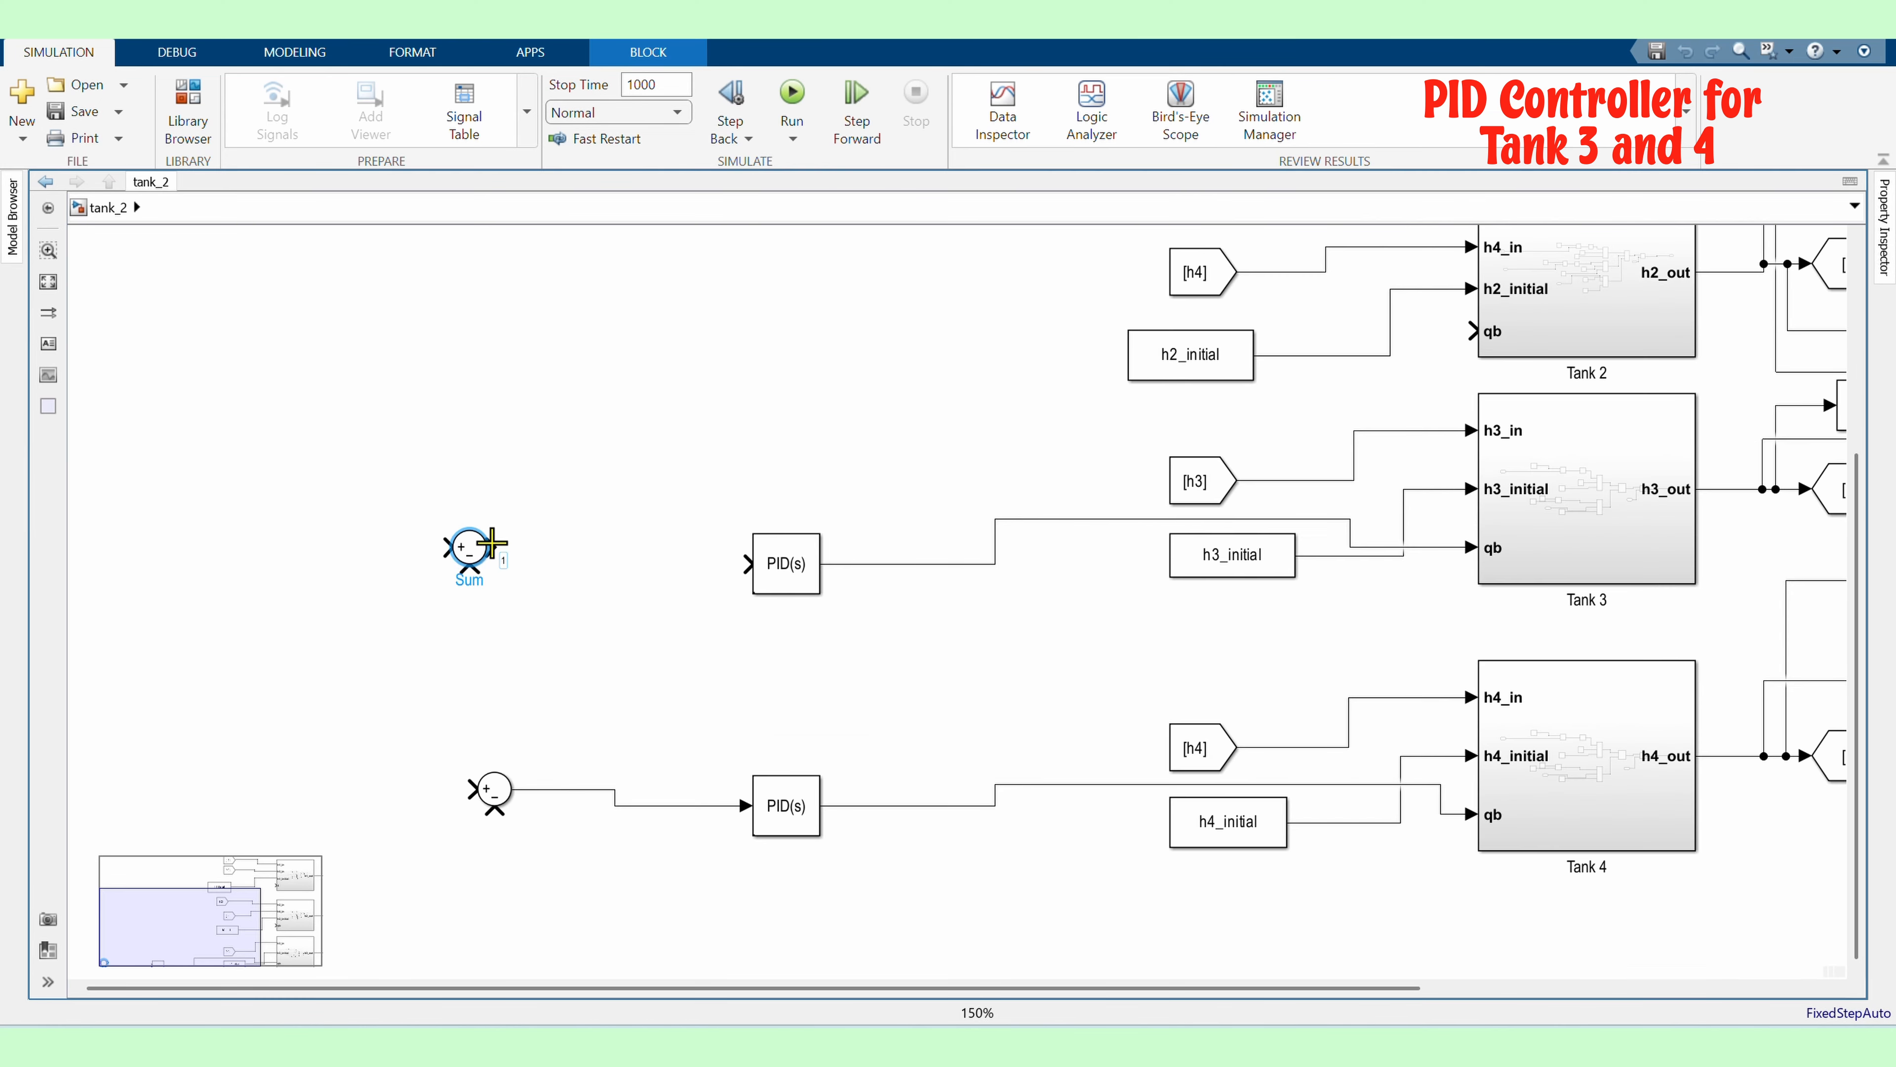
pyautogui.moveTo(489, 547)
pyautogui.mouseDown()
pyautogui.moveTo(763, 563)
pyautogui.moveTo(494, 564)
pyautogui.mouseUp()
pyautogui.moveTo(485, 786); pyautogui.dragTo(485, 803)
# Add two Step blocks and connect them to the positive inputs of the Sum blocks
pyautogui.doubleClick(245, 553)
pyautogui.write('step')
pyautogui.press('Return')
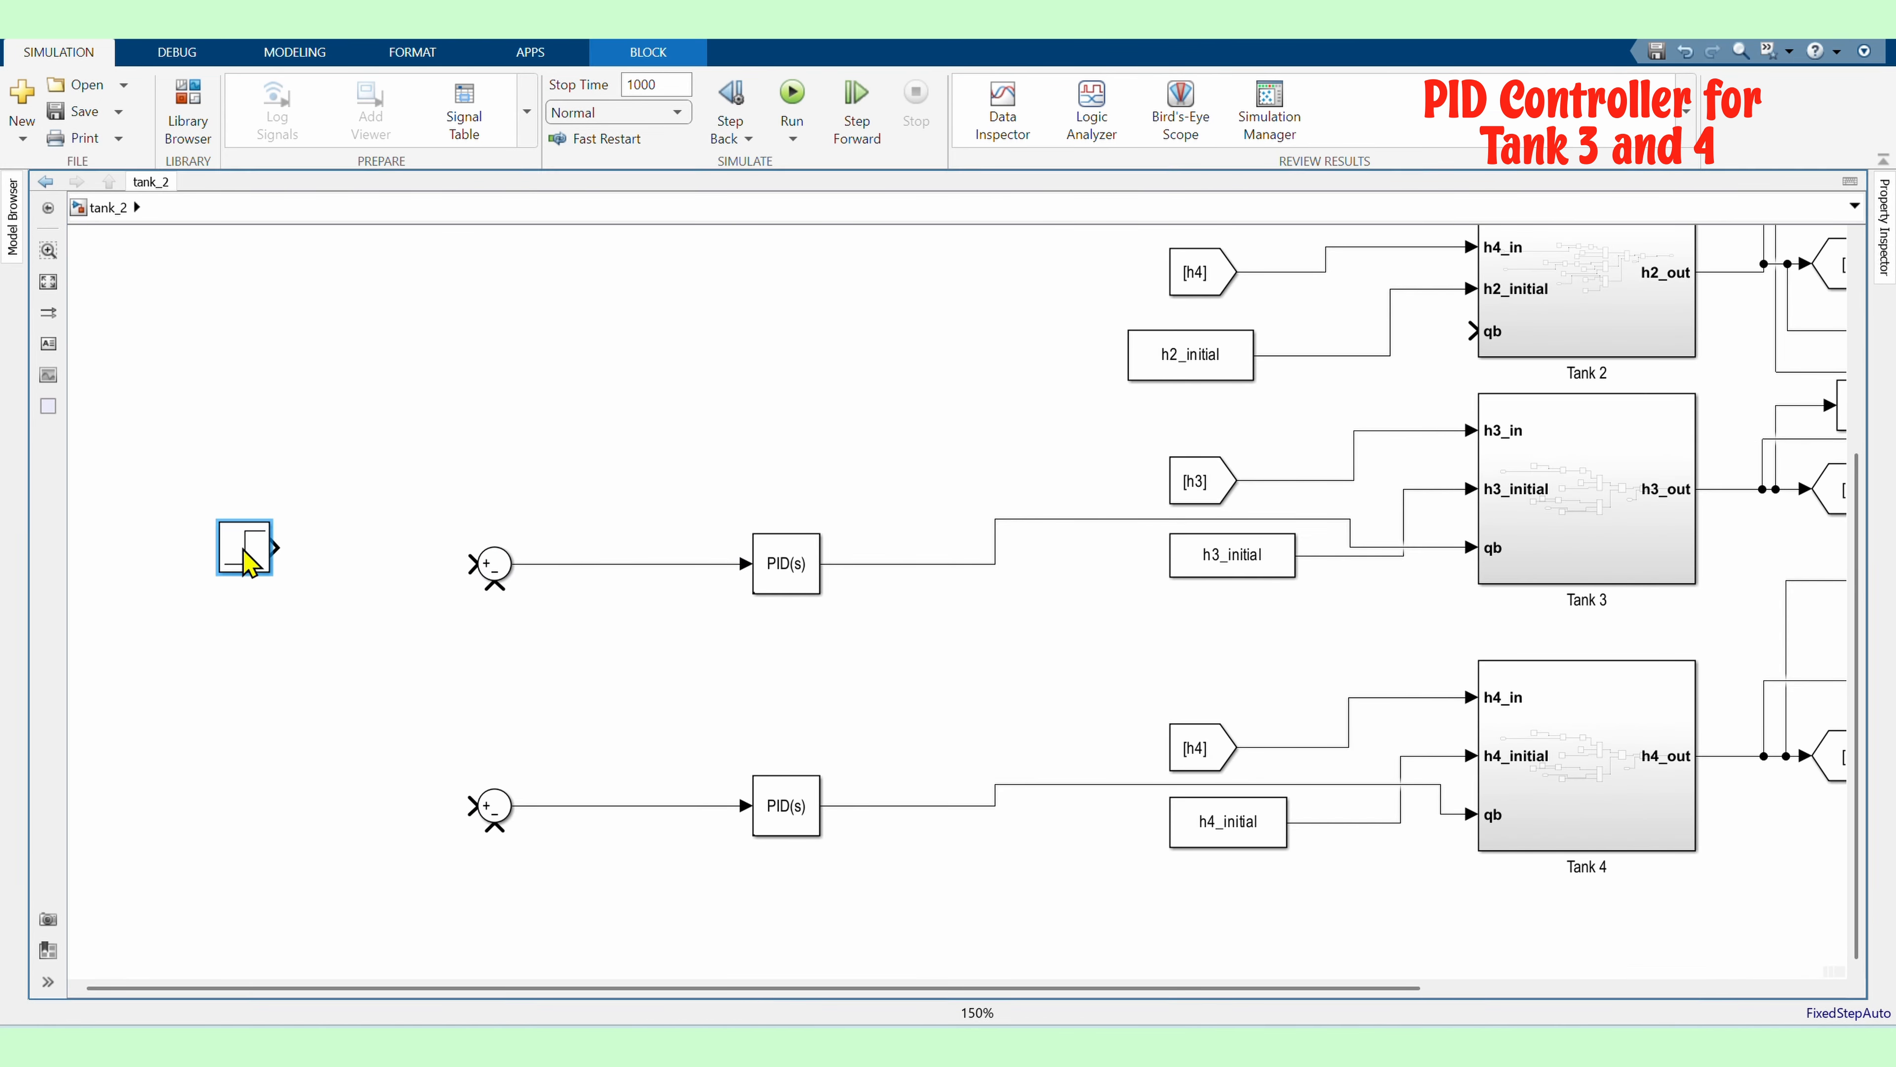
pyautogui.doubleClick(298, 832)
pyautogui.write('step')
pyautogui.press('Return')
pyautogui.moveTo(326, 822); pyautogui.dragTo(475, 806)
pyautogui.moveTo(277, 547); pyautogui.dragTo(474, 564)
pyautogui.moveTo(251, 554); pyautogui.dragTo(317, 570)
pyautogui.moveTo(296, 825); pyautogui.dragTo(313, 809)
# Feed the Tank 3 and Tank 4 output levels back to the negative inputs of their Sum blocks
pyautogui.scroll(-1, 113, 609)
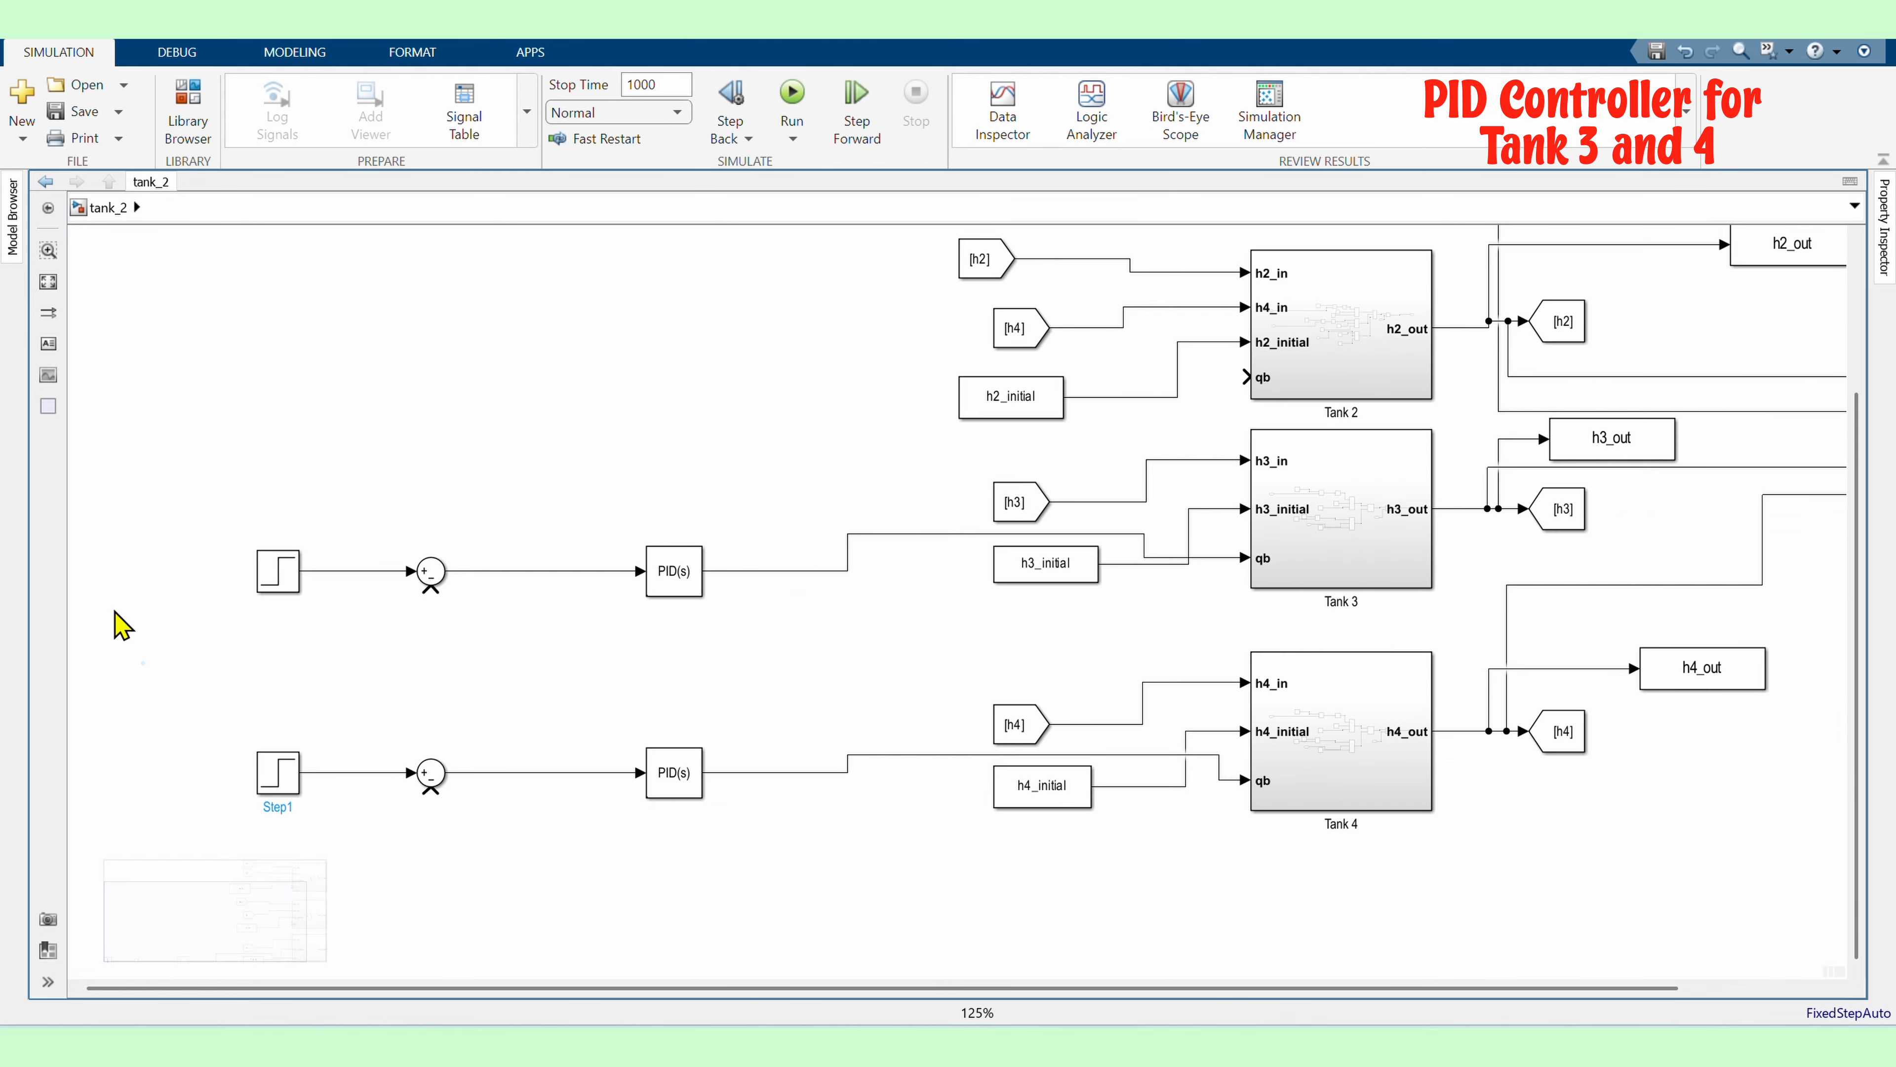
pyautogui.click(113, 610)
pyautogui.moveTo(1470, 510); pyautogui.dragTo(397, 610)
pyautogui.moveTo(1464, 732); pyautogui.dragTo(431, 793)
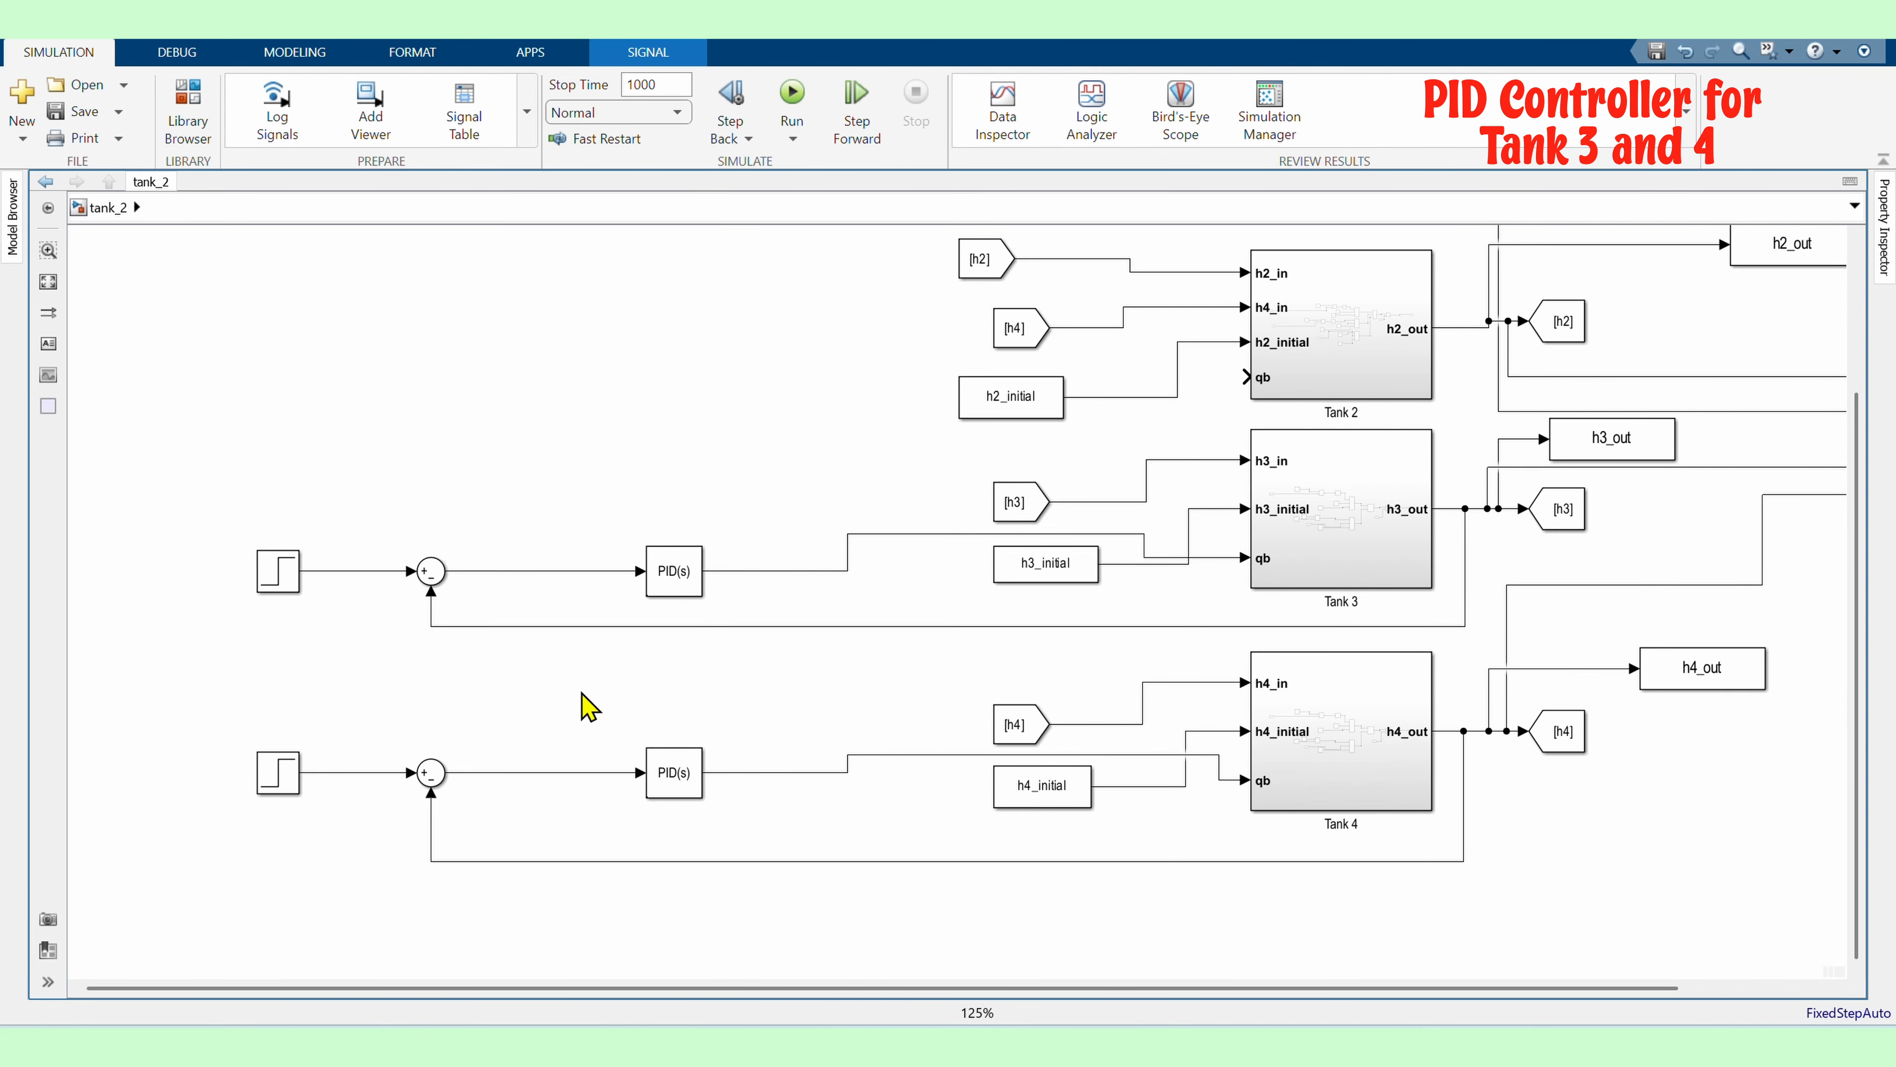
# Branch the upper PID controller's output to also drive Tank 2's qb input
pyautogui.click(581, 692)
pyautogui.scroll(-2, 581, 692)
pyautogui.scroll(1, 524, 596)
pyautogui.moveTo(720, 606); pyautogui.dragTo(636, 519)
pyautogui.click(510, 473)
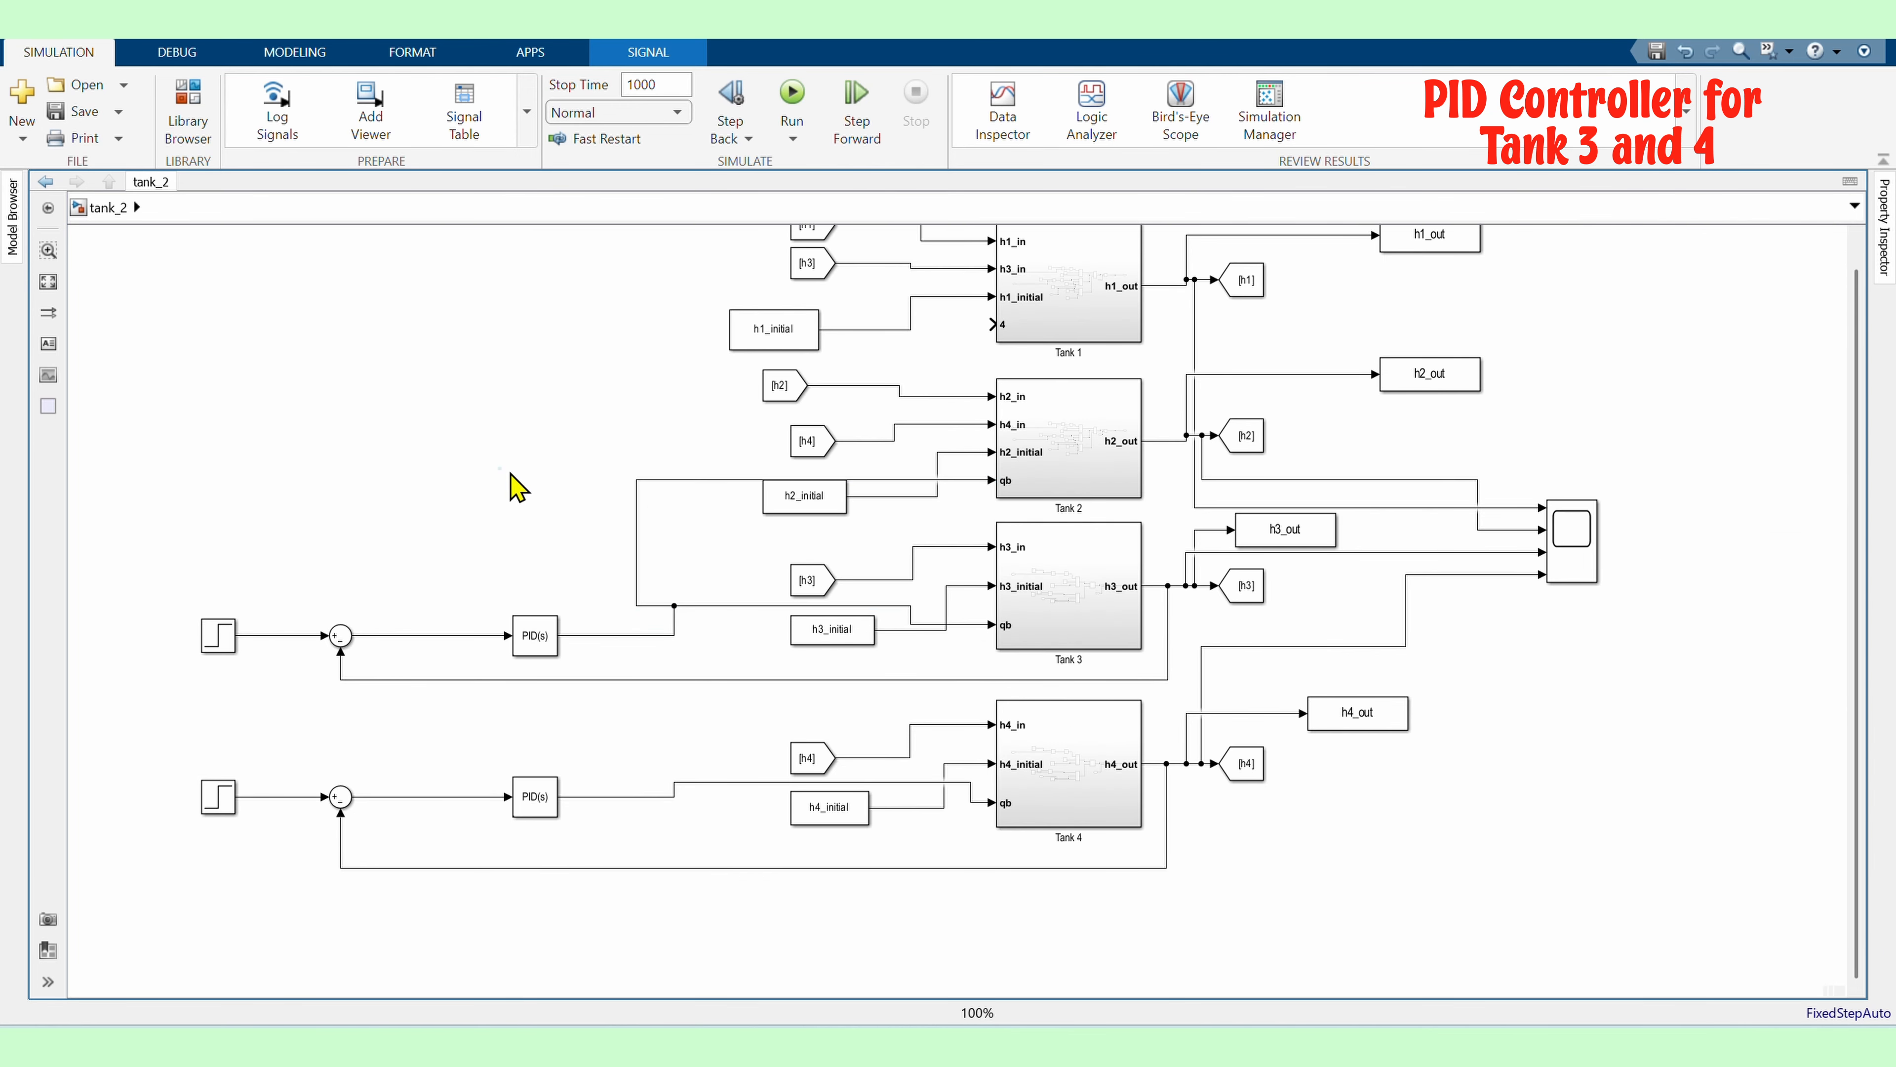
# Branch the lower PID controller's output to Tank 1's qa input and tidy the connecting lines
pyautogui.moveTo(775, 782); pyautogui.dragTo(992, 324)
pyautogui.moveTo(884, 522); pyautogui.dragTo(600, 523)
pyautogui.click(569, 717)
pyautogui.moveTo(534, 797); pyautogui.dragTo(496, 797)
pyautogui.moveTo(675, 792); pyautogui.dragTo(557, 773)
pyautogui.click(486, 724)
pyautogui.scroll(-1, 447, 739)
pyautogui.scroll(1, 431, 755)
pyautogui.moveTo(519, 583); pyautogui.dragTo(480, 583)
pyautogui.scroll(-1, 532, 762)
pyautogui.scroll(-1, 1000, 772)
pyautogui.click(289, 351)
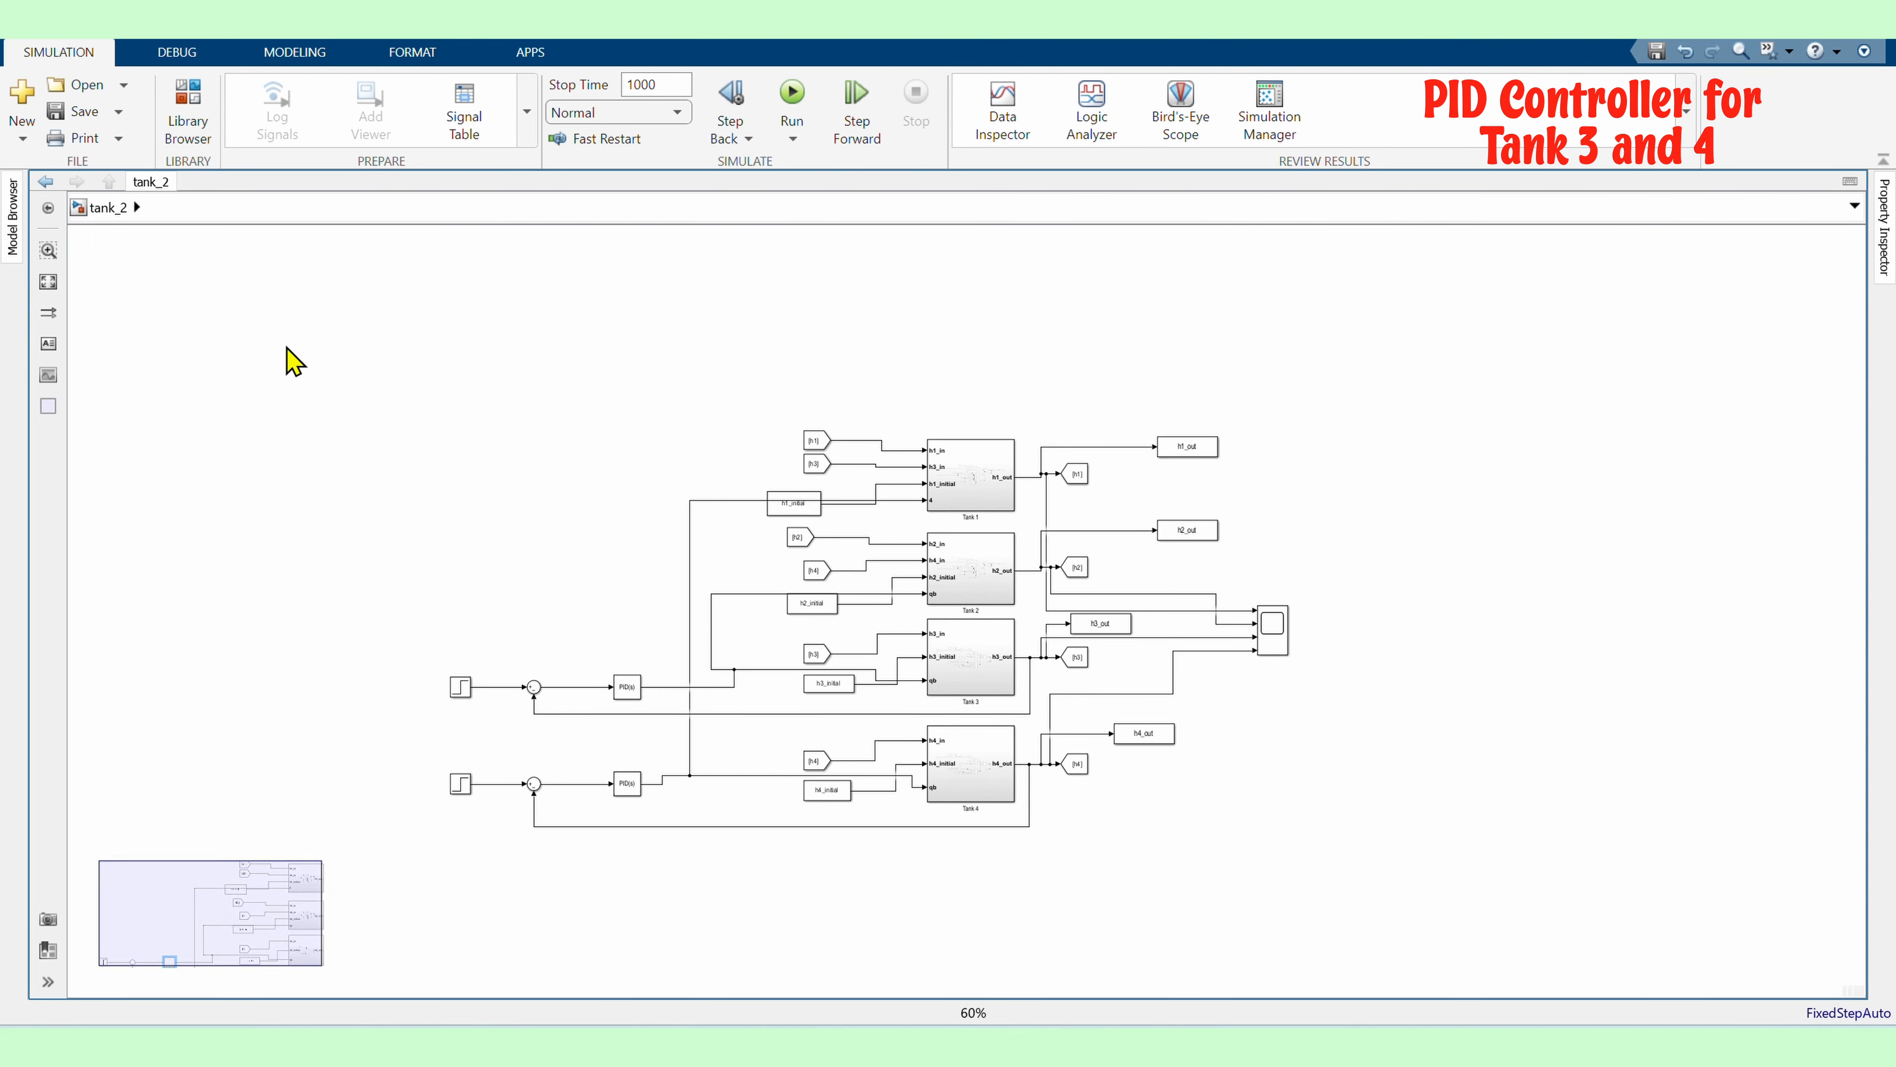
# Add an annotation reading 'PID Control of Tank 3 and Tank 4' above the model
pyautogui.doubleClick(644, 357)
pyautogui.click(675, 384)
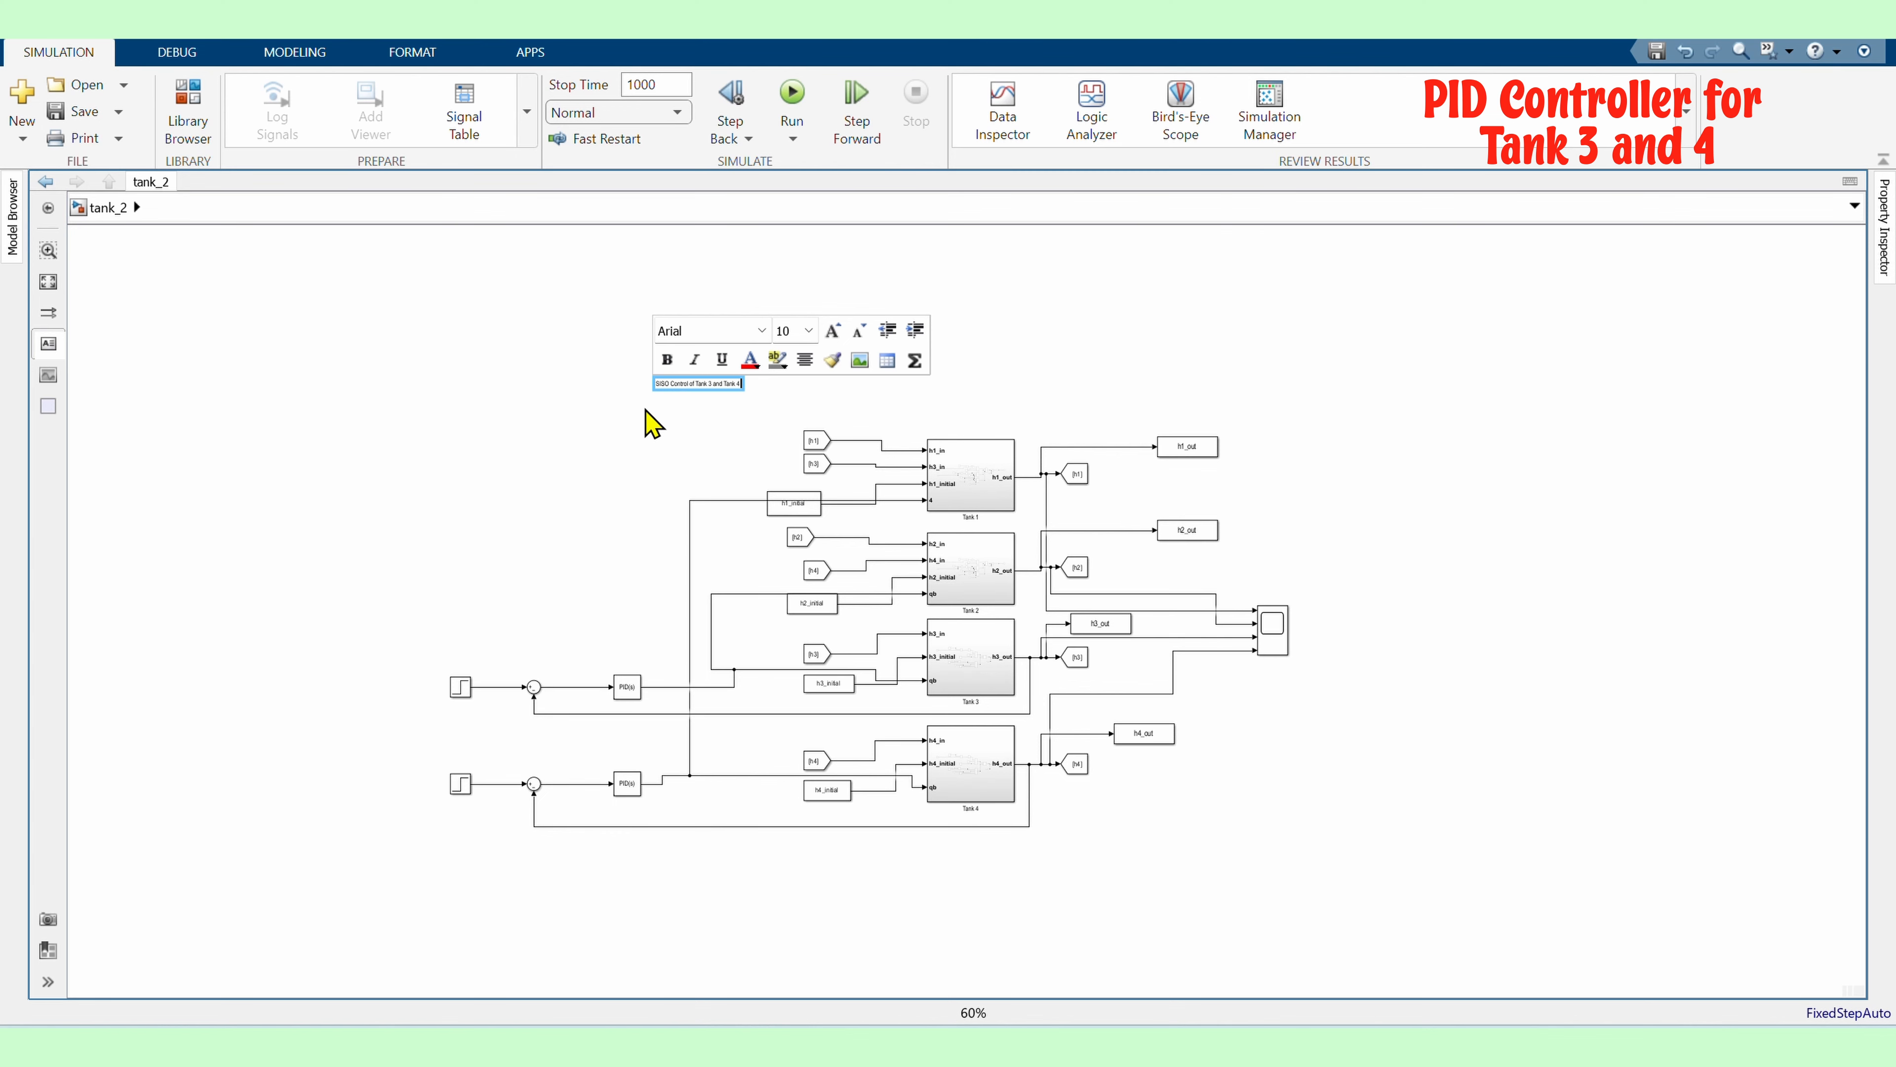
# Enlarge the title annotation's text to 48 pt and widen its box so it fits on one line above the model
pyautogui.scroll(3, 684, 379)
pyautogui.moveTo(623, 390); pyautogui.dragTo(800, 390)
pyautogui.click(774, 331)
pyautogui.scroll(-3, 751, 448)
pyautogui.click(753, 478)
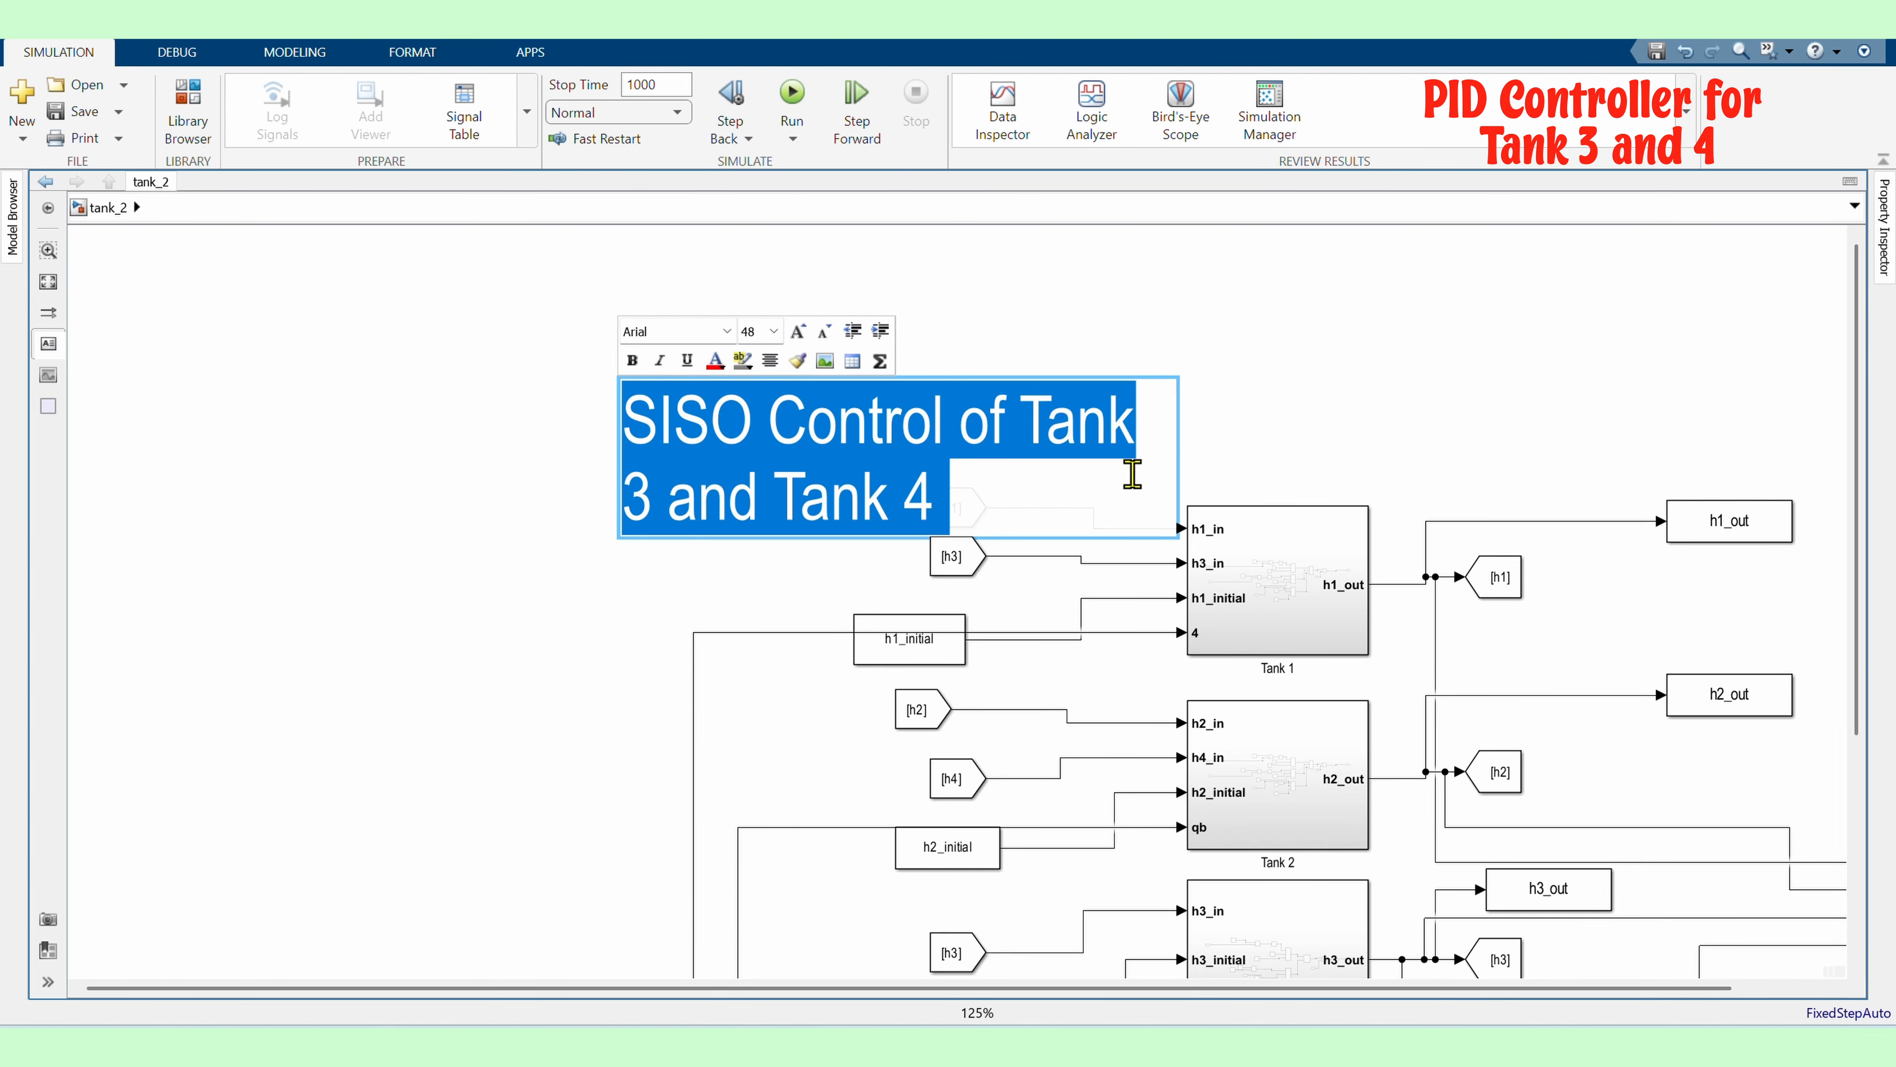
pyautogui.click(1202, 351)
pyautogui.click(1154, 403)
pyautogui.moveTo(1174, 378); pyautogui.dragTo(1616, 396)
pyautogui.moveTo(1008, 456); pyautogui.dragTo(1078, 385)
pyautogui.click(338, 335)
pyautogui.scroll(-3, 339, 334)
pyautogui.moveTo(960, 558); pyautogui.dragTo(1195, 539)
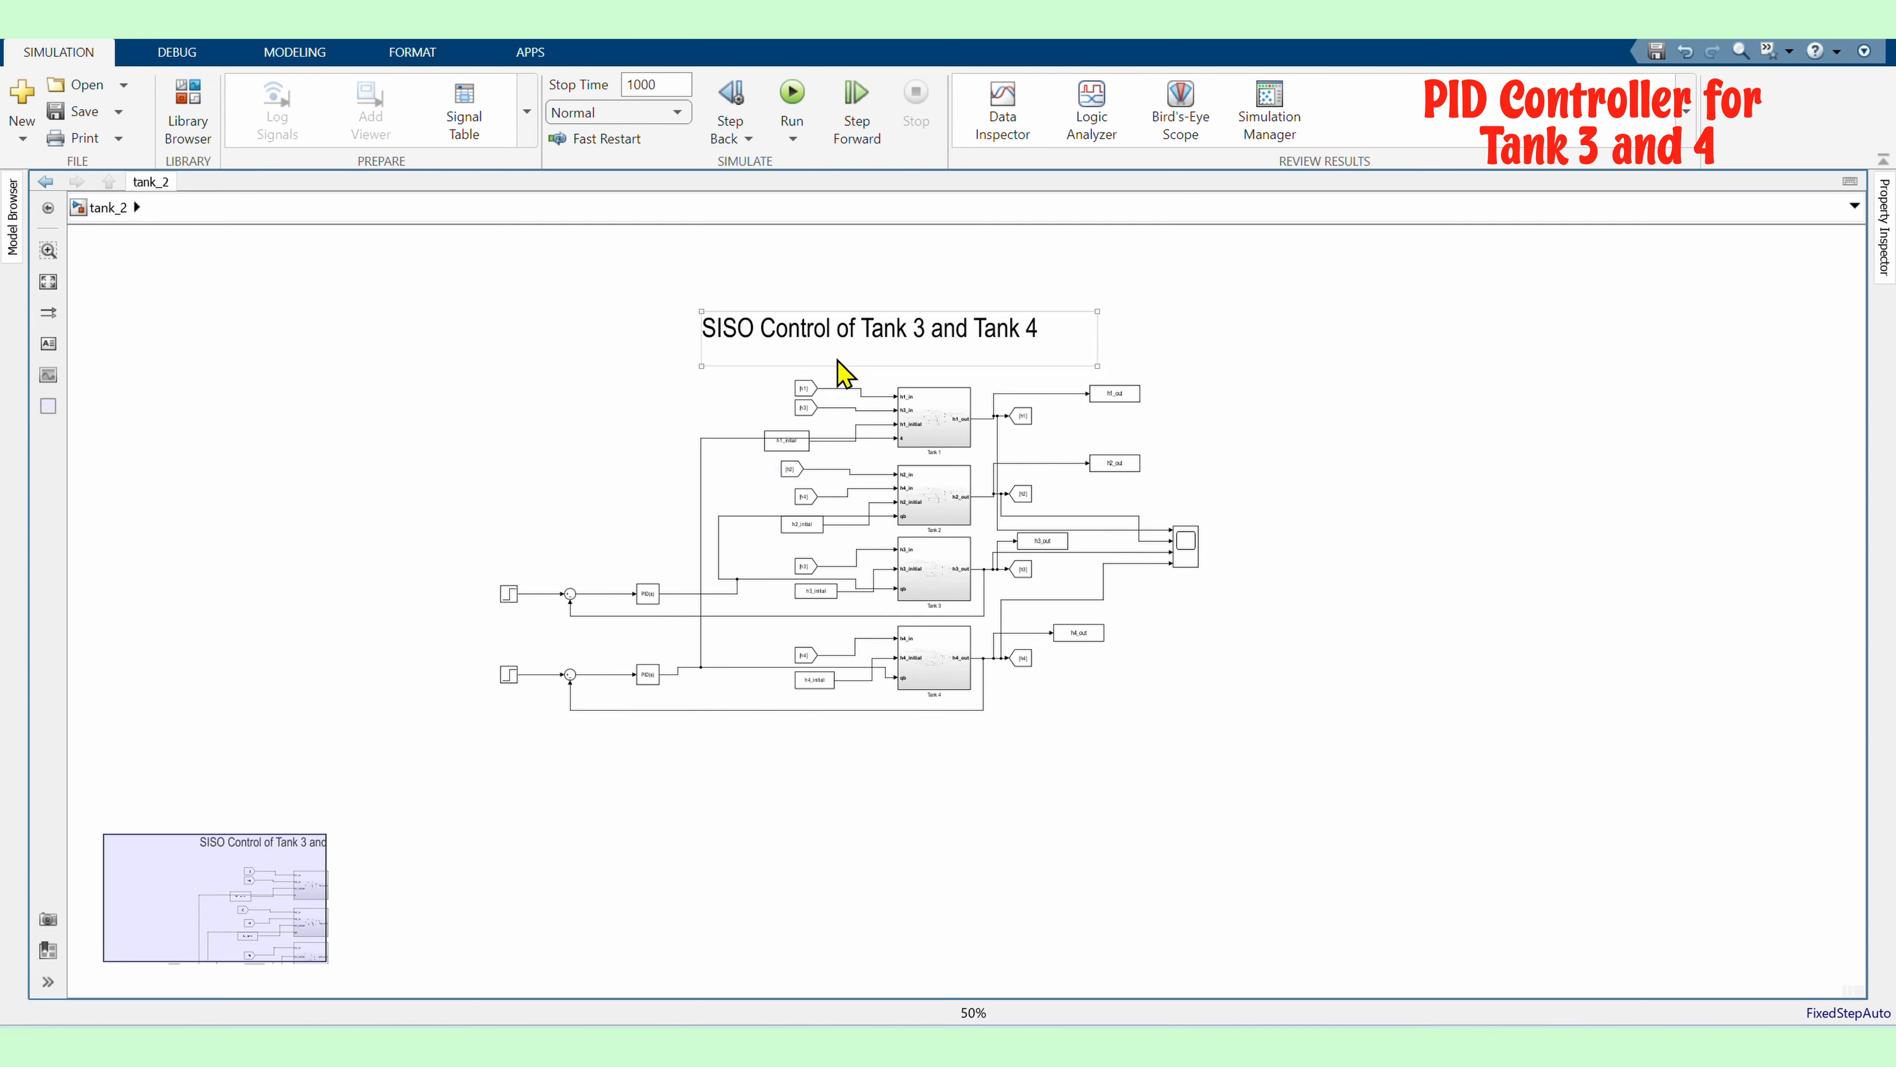
pyautogui.moveTo(834, 357); pyautogui.dragTo(850, 360)
# Select the block diagram and move it into place beneath the title annotation
pyautogui.click(686, 641)
pyautogui.moveTo(686, 641); pyautogui.dragTo(644, 644)
pyautogui.moveTo(306, 778); pyautogui.dragTo(1240, 268)
pyautogui.moveTo(802, 507); pyautogui.dragTo(457, 497)
pyautogui.click(1202, 574)
pyautogui.scroll(3, 126, 594)
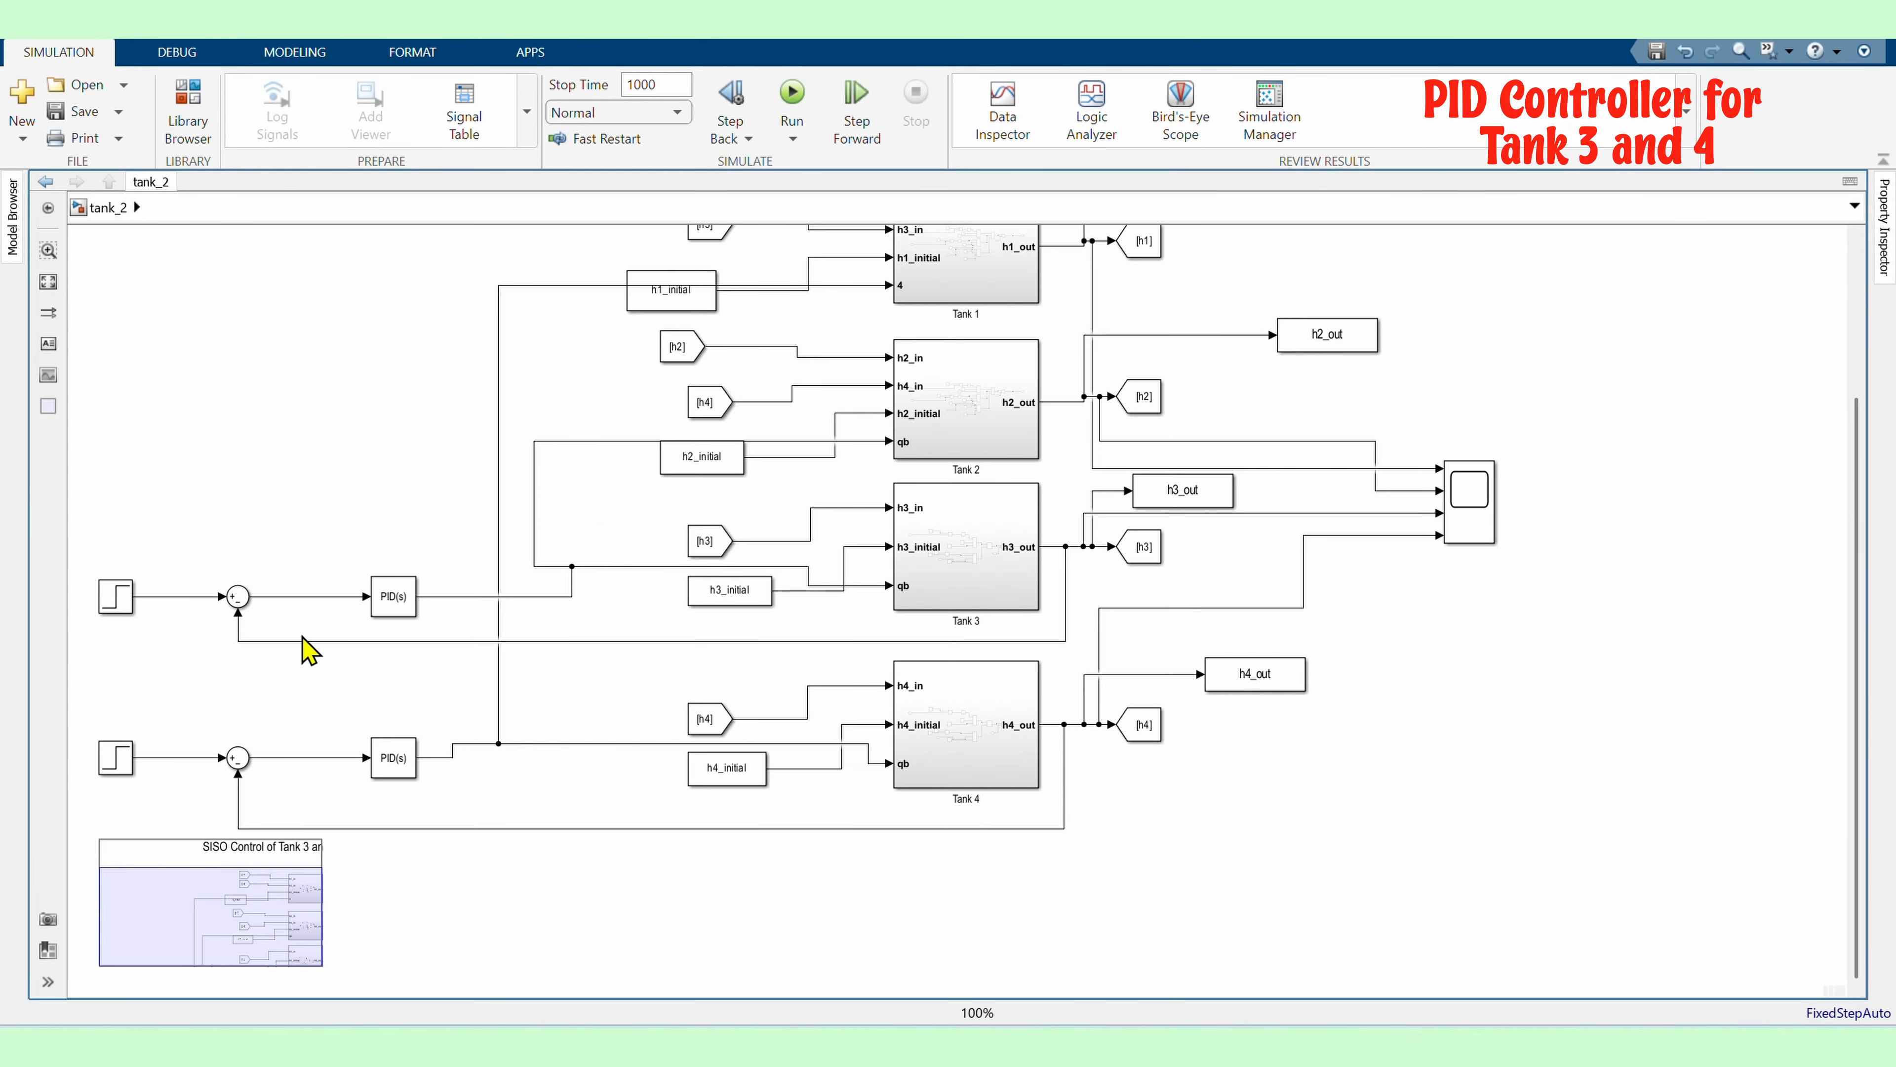
pyautogui.scroll(-2, 481, 665)
pyautogui.scroll(2, 433, 628)
# Enable output saturation on the upper PID controller with an upper limit of 20 and clamping anti-windup
pyautogui.doubleClick(437, 620)
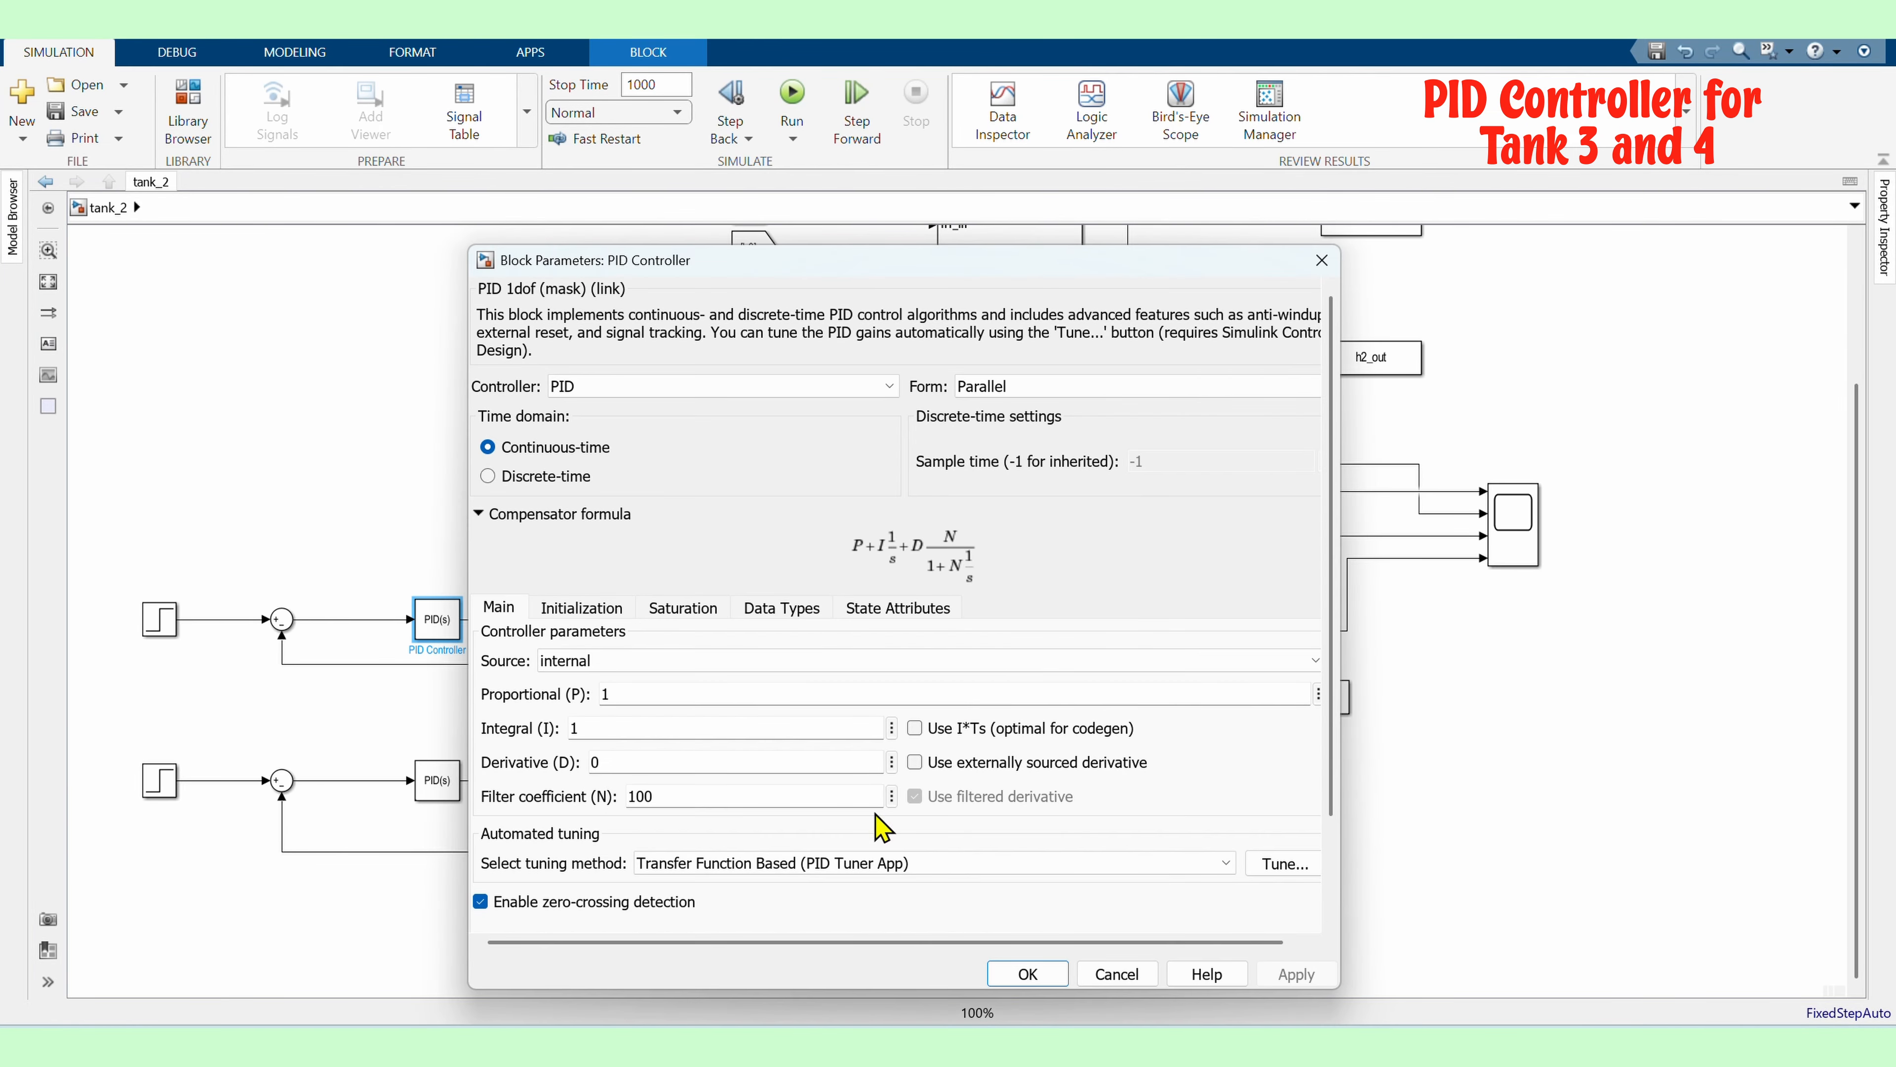
pyautogui.click(582, 607)
pyautogui.click(683, 607)
pyautogui.click(487, 658)
pyautogui.doubleClick(578, 722)
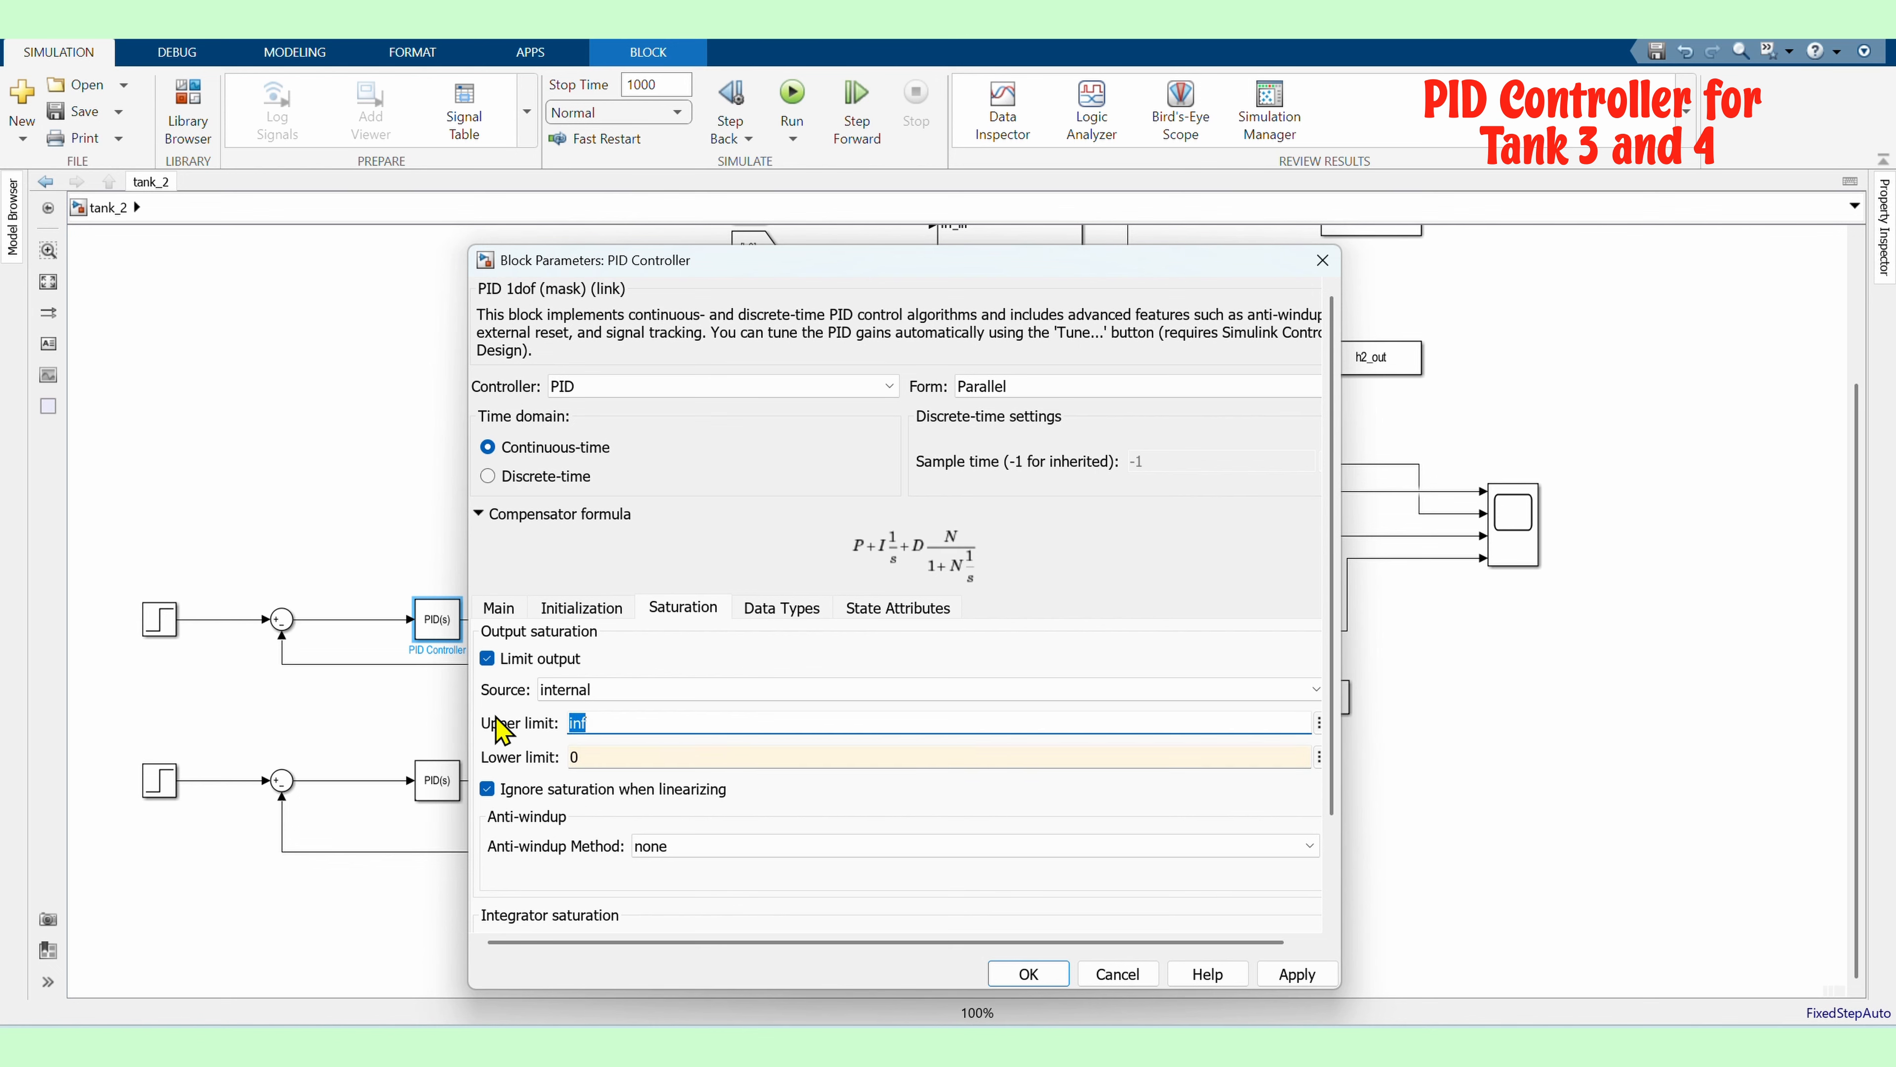
pyautogui.write('20')
pyautogui.click(1292, 980)
pyautogui.click(933, 847)
pyautogui.click(896, 900)
pyautogui.click(1038, 974)
# Enable output saturation on the lower PID controller with a lower limit of 0 and upper limit of 20
pyautogui.doubleClick(432, 784)
pyautogui.click(658, 642)
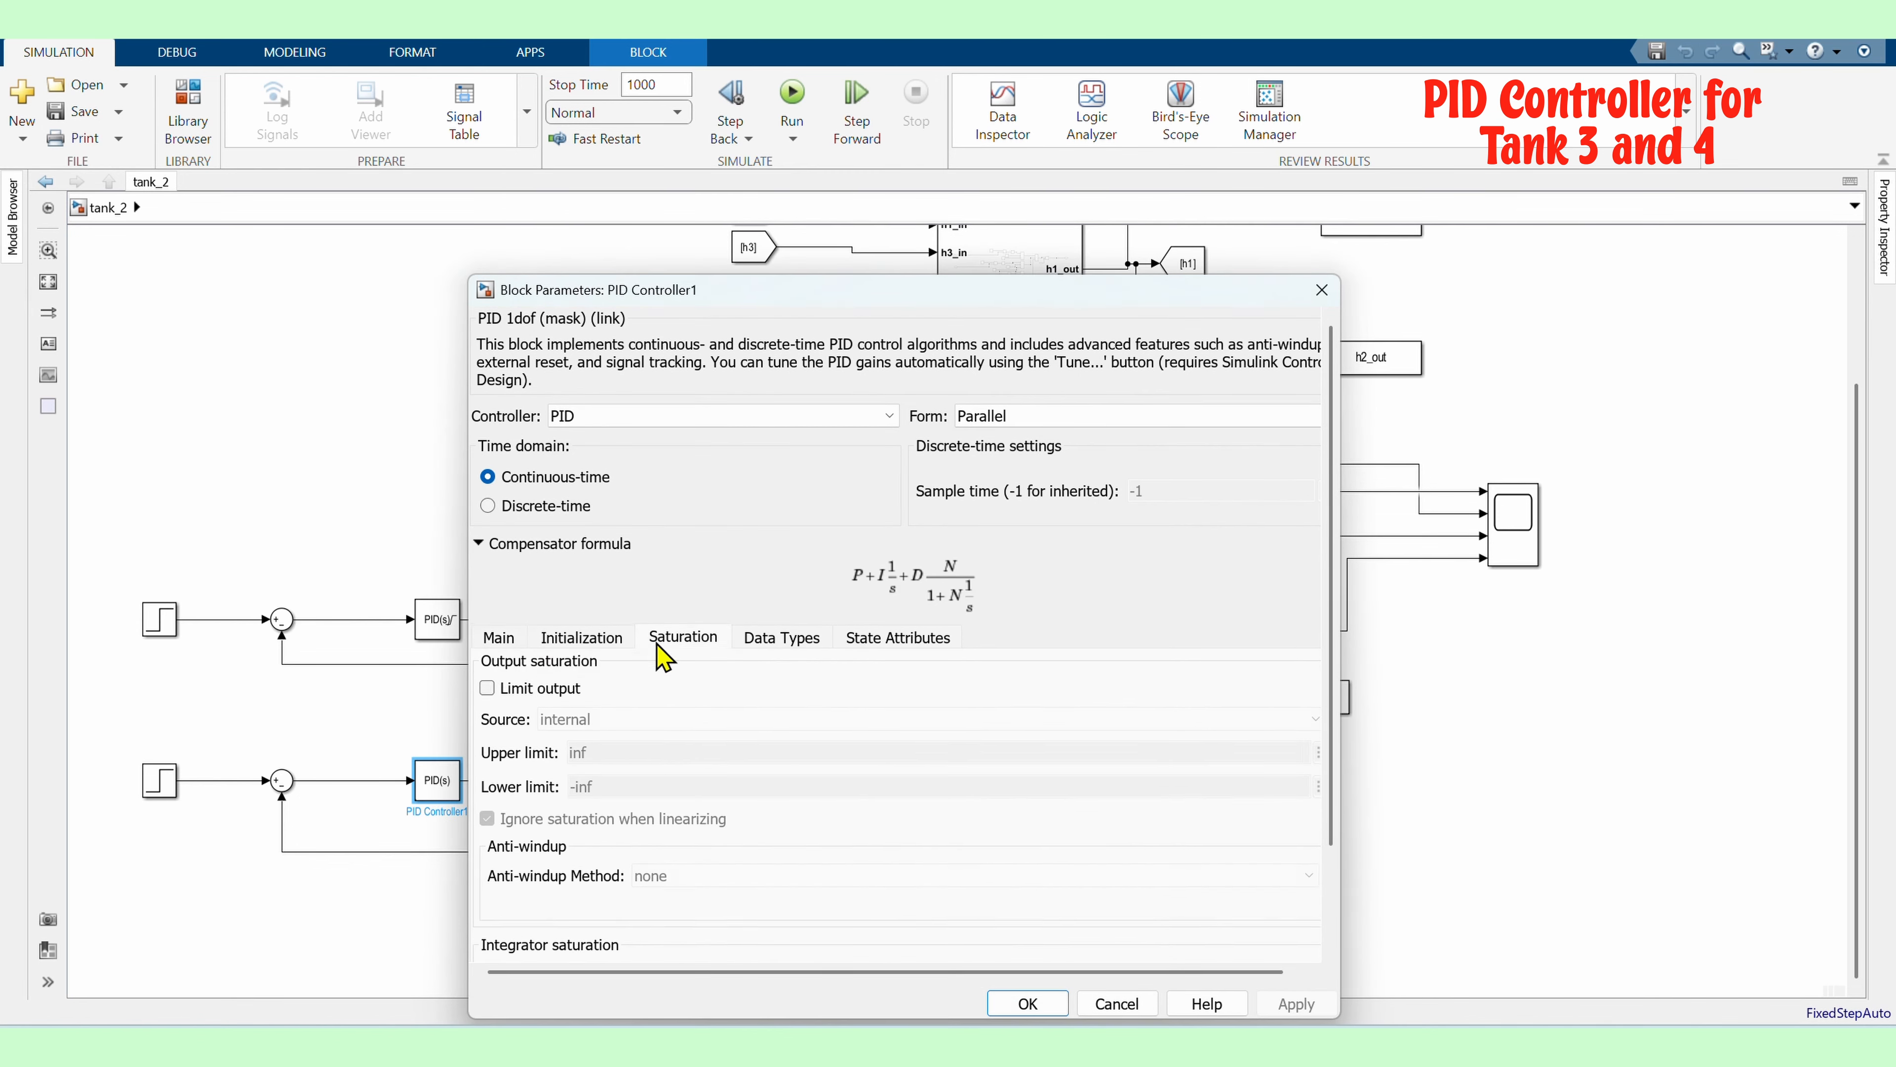
pyautogui.scroll(-1, 658, 644)
pyautogui.click(487, 629)
pyautogui.doubleClick(585, 726)
pyautogui.write('0')
pyautogui.moveTo(590, 694); pyautogui.dragTo(536, 698)
pyautogui.write('20')
pyautogui.click(1299, 1001)
pyautogui.click(1030, 1003)
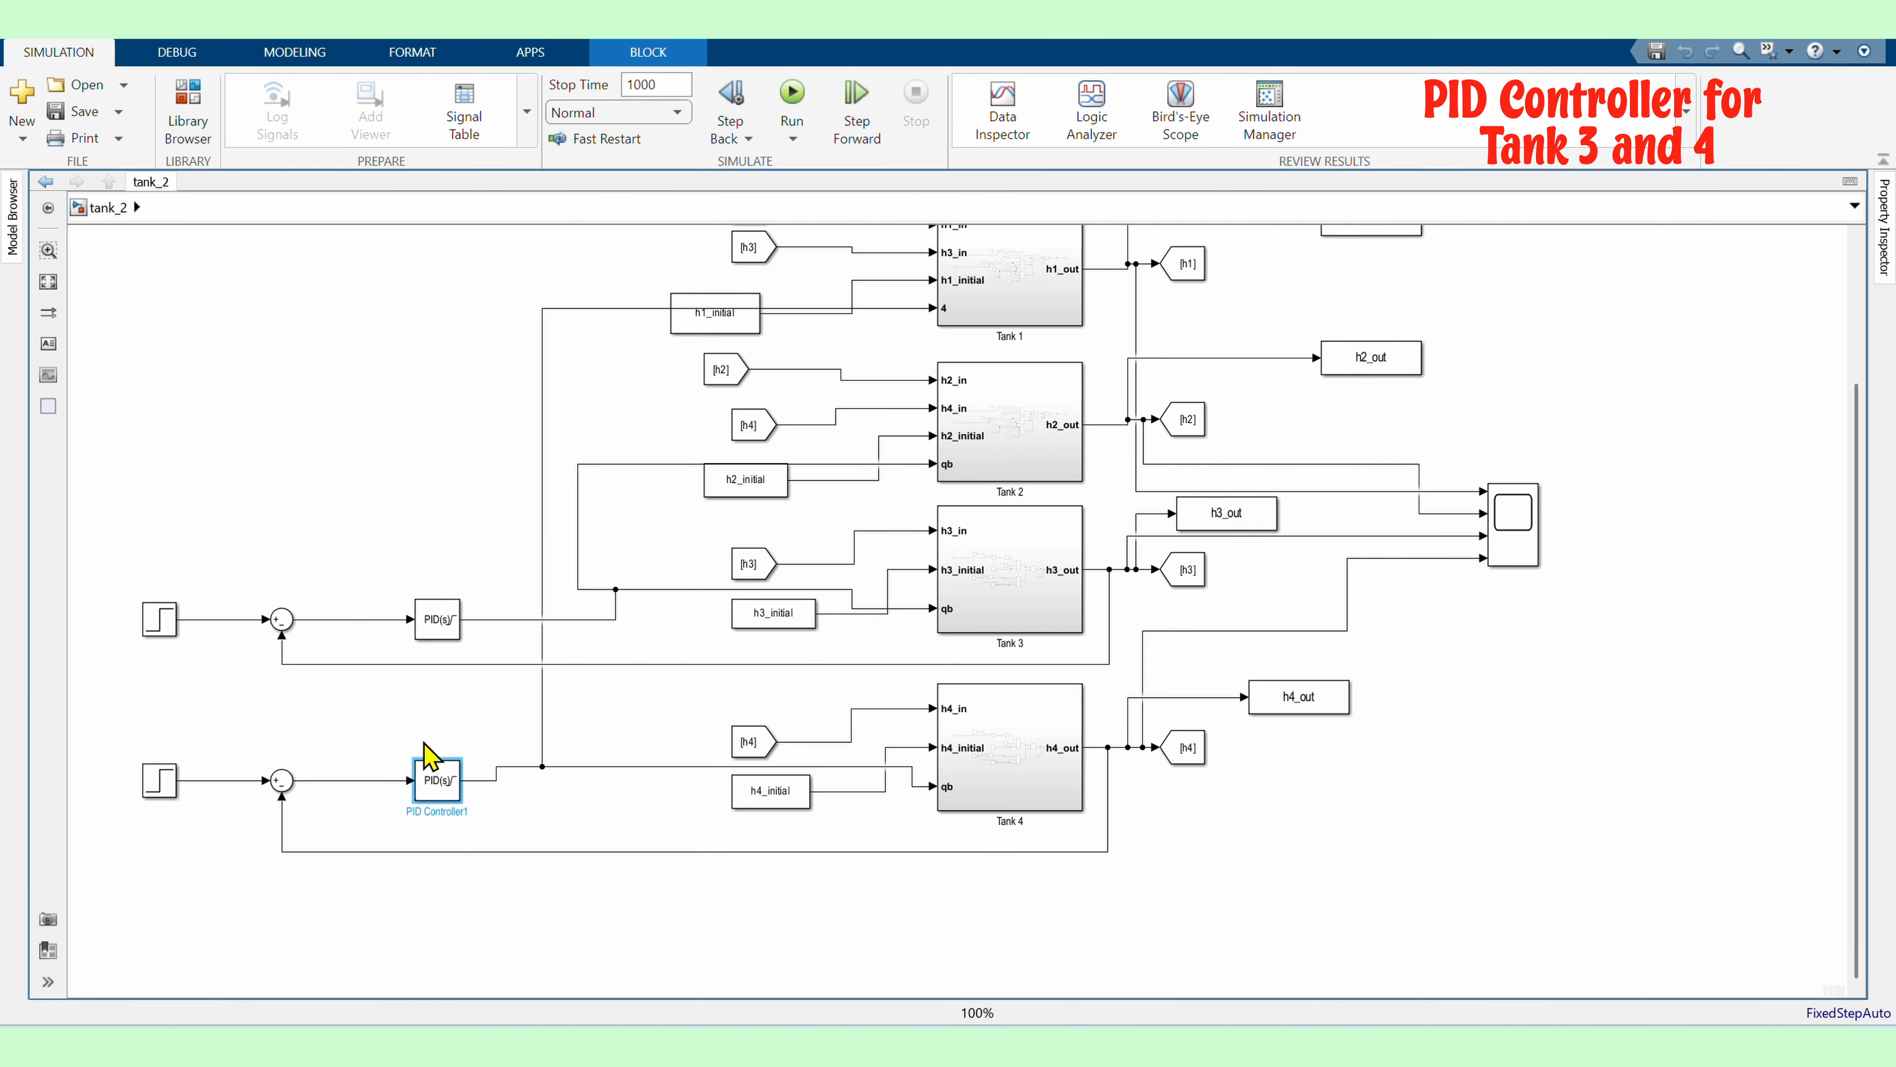
# Auto-tune the upper PID controller in PID Tuner and update the block with the tuned gains
pyautogui.click(369, 689)
pyautogui.scroll(-1, 496, 806)
pyautogui.scroll(1, 446, 713)
pyautogui.doubleClick(449, 649)
pyautogui.click(1292, 877)
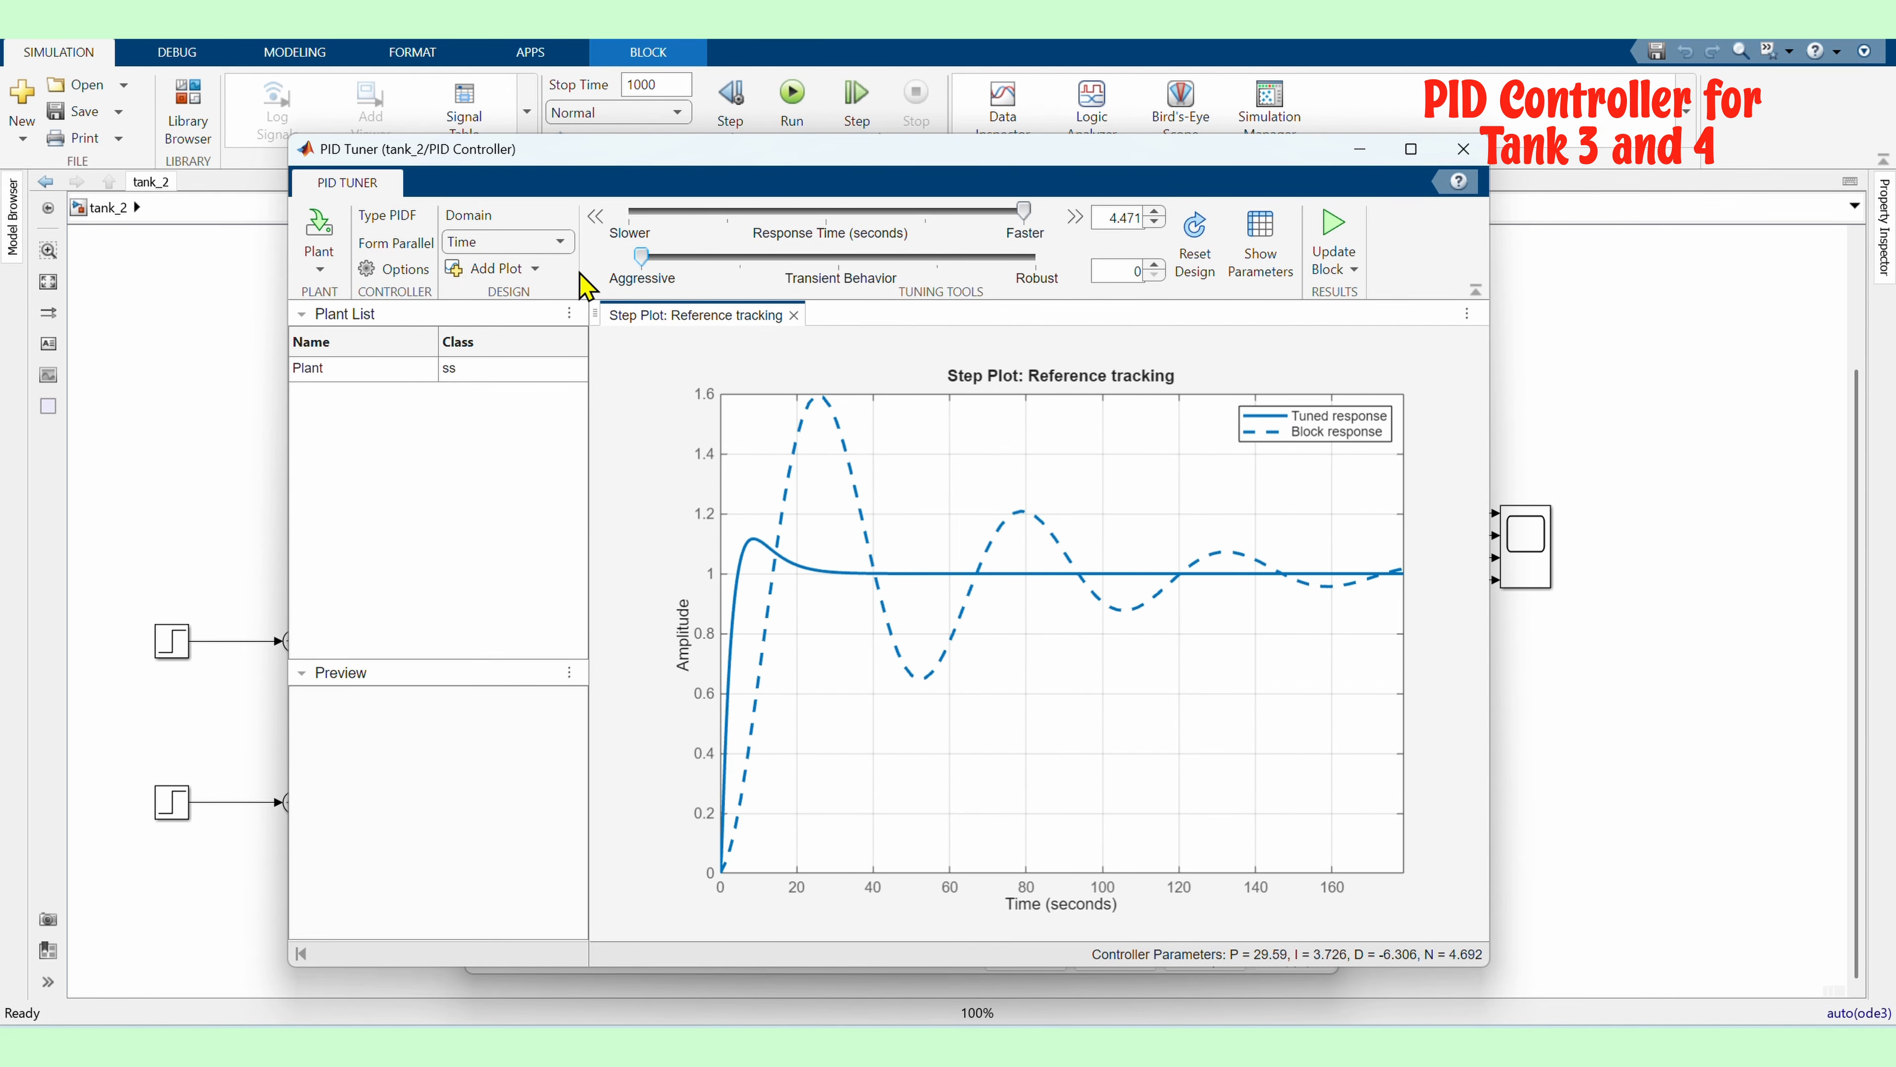
pyautogui.click(1463, 148)
pyautogui.click(1439, 957)
# Auto-tune the lower PID controller in PID Tuner with a faster response time and update the block
pyautogui.doubleClick(450, 802)
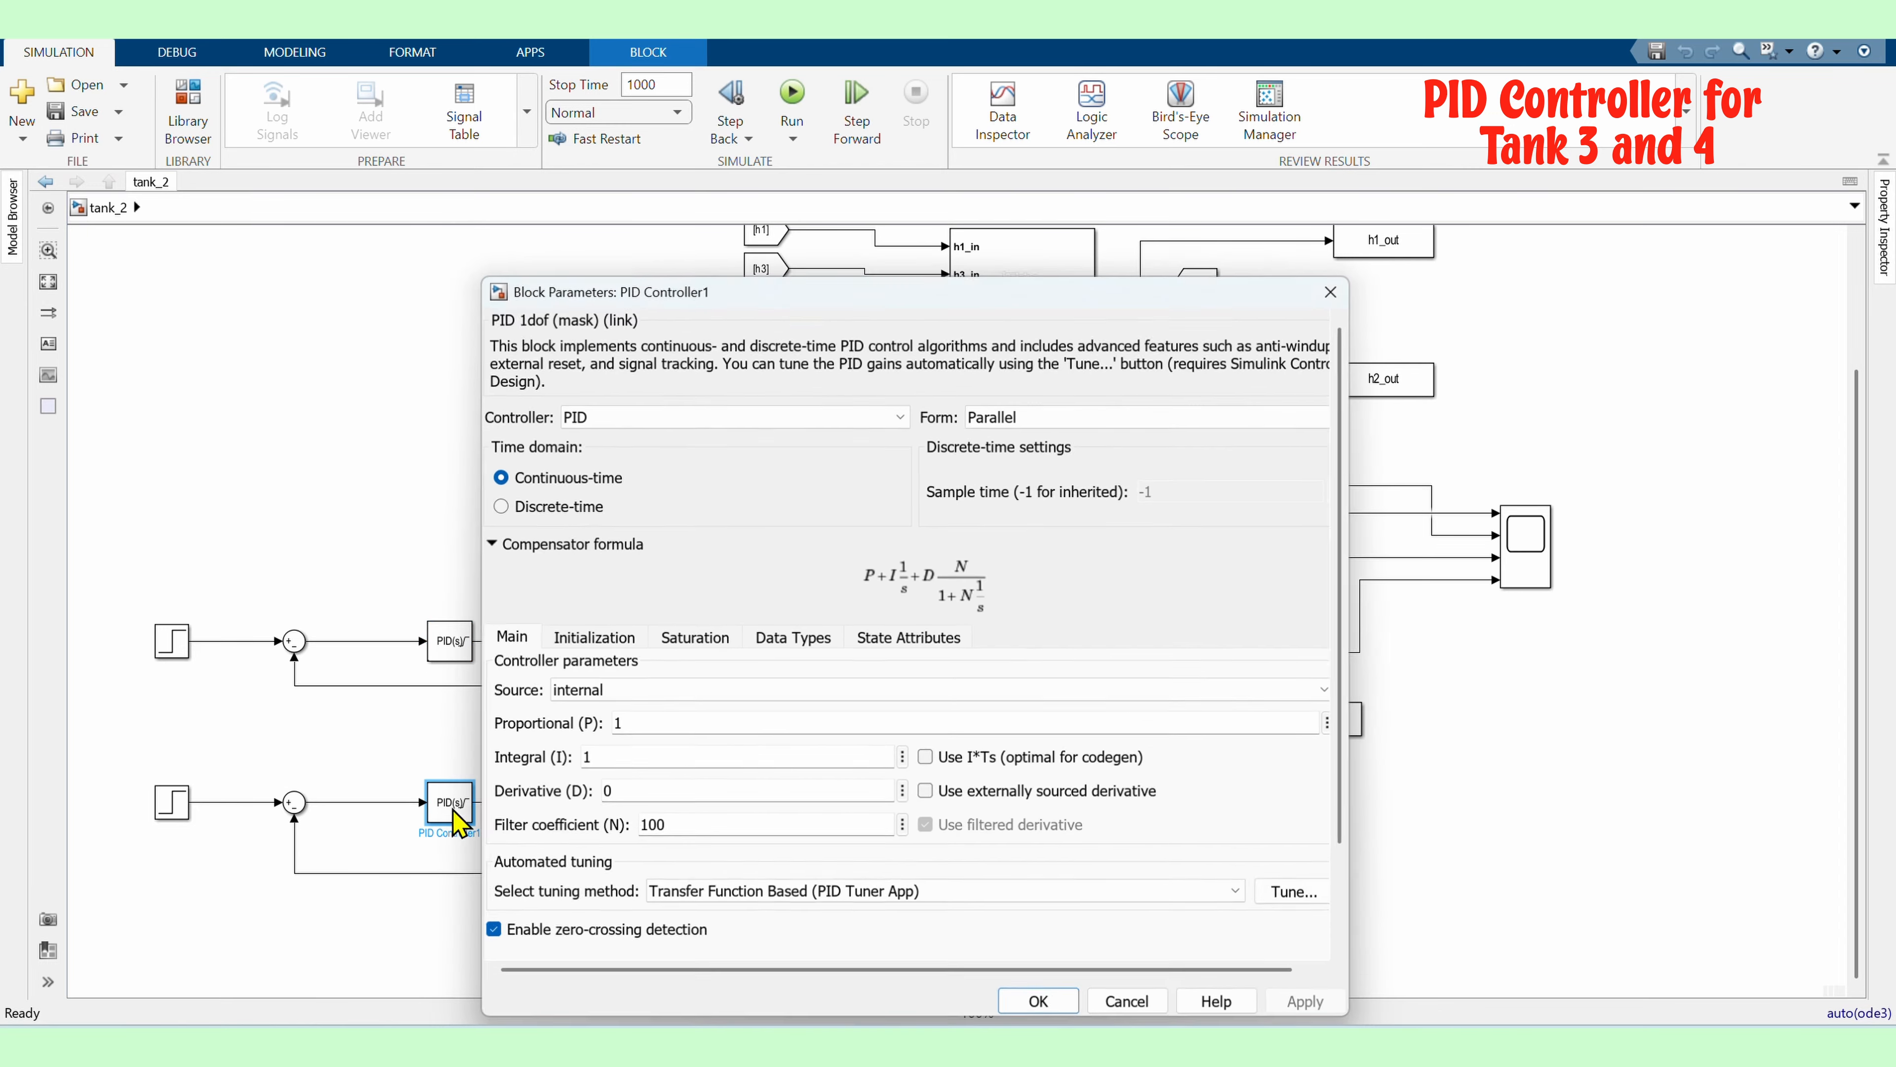
pyautogui.click(1286, 877)
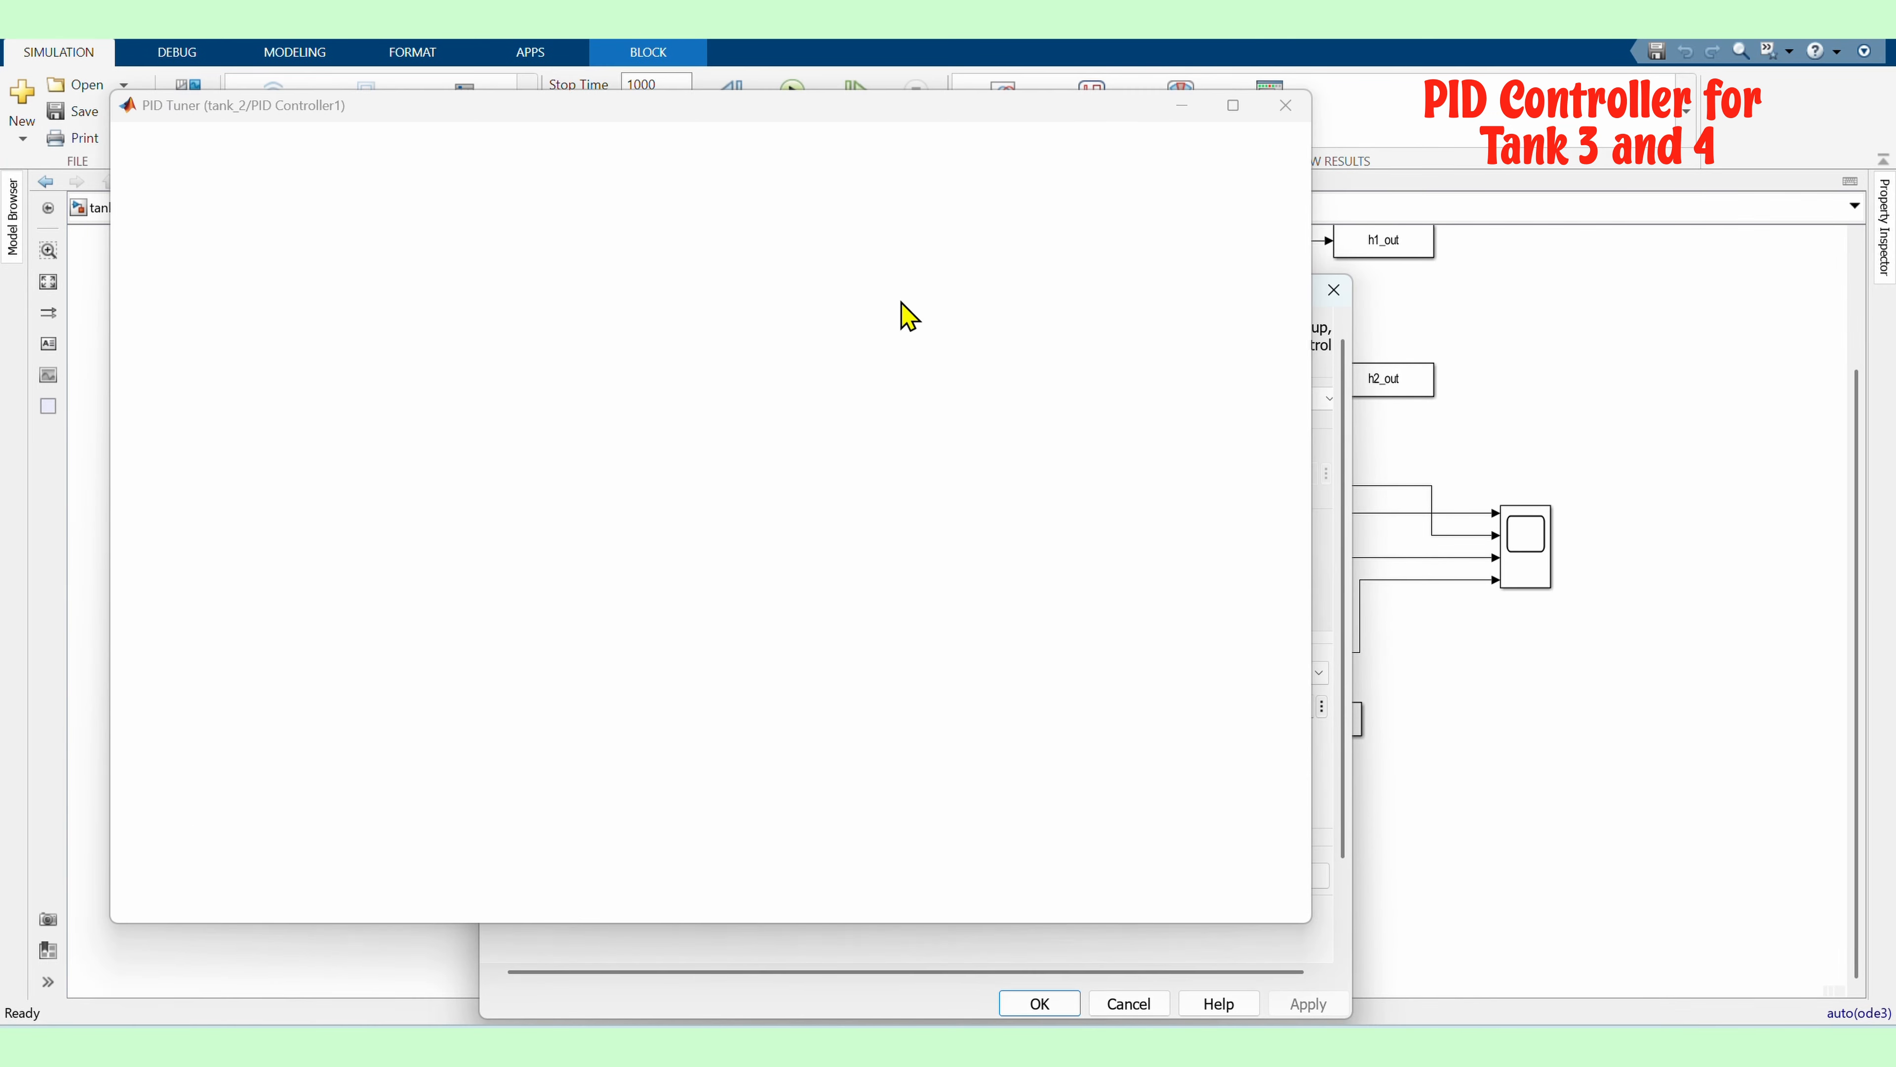
pyautogui.moveTo(784, 213); pyautogui.dragTo(865, 216)
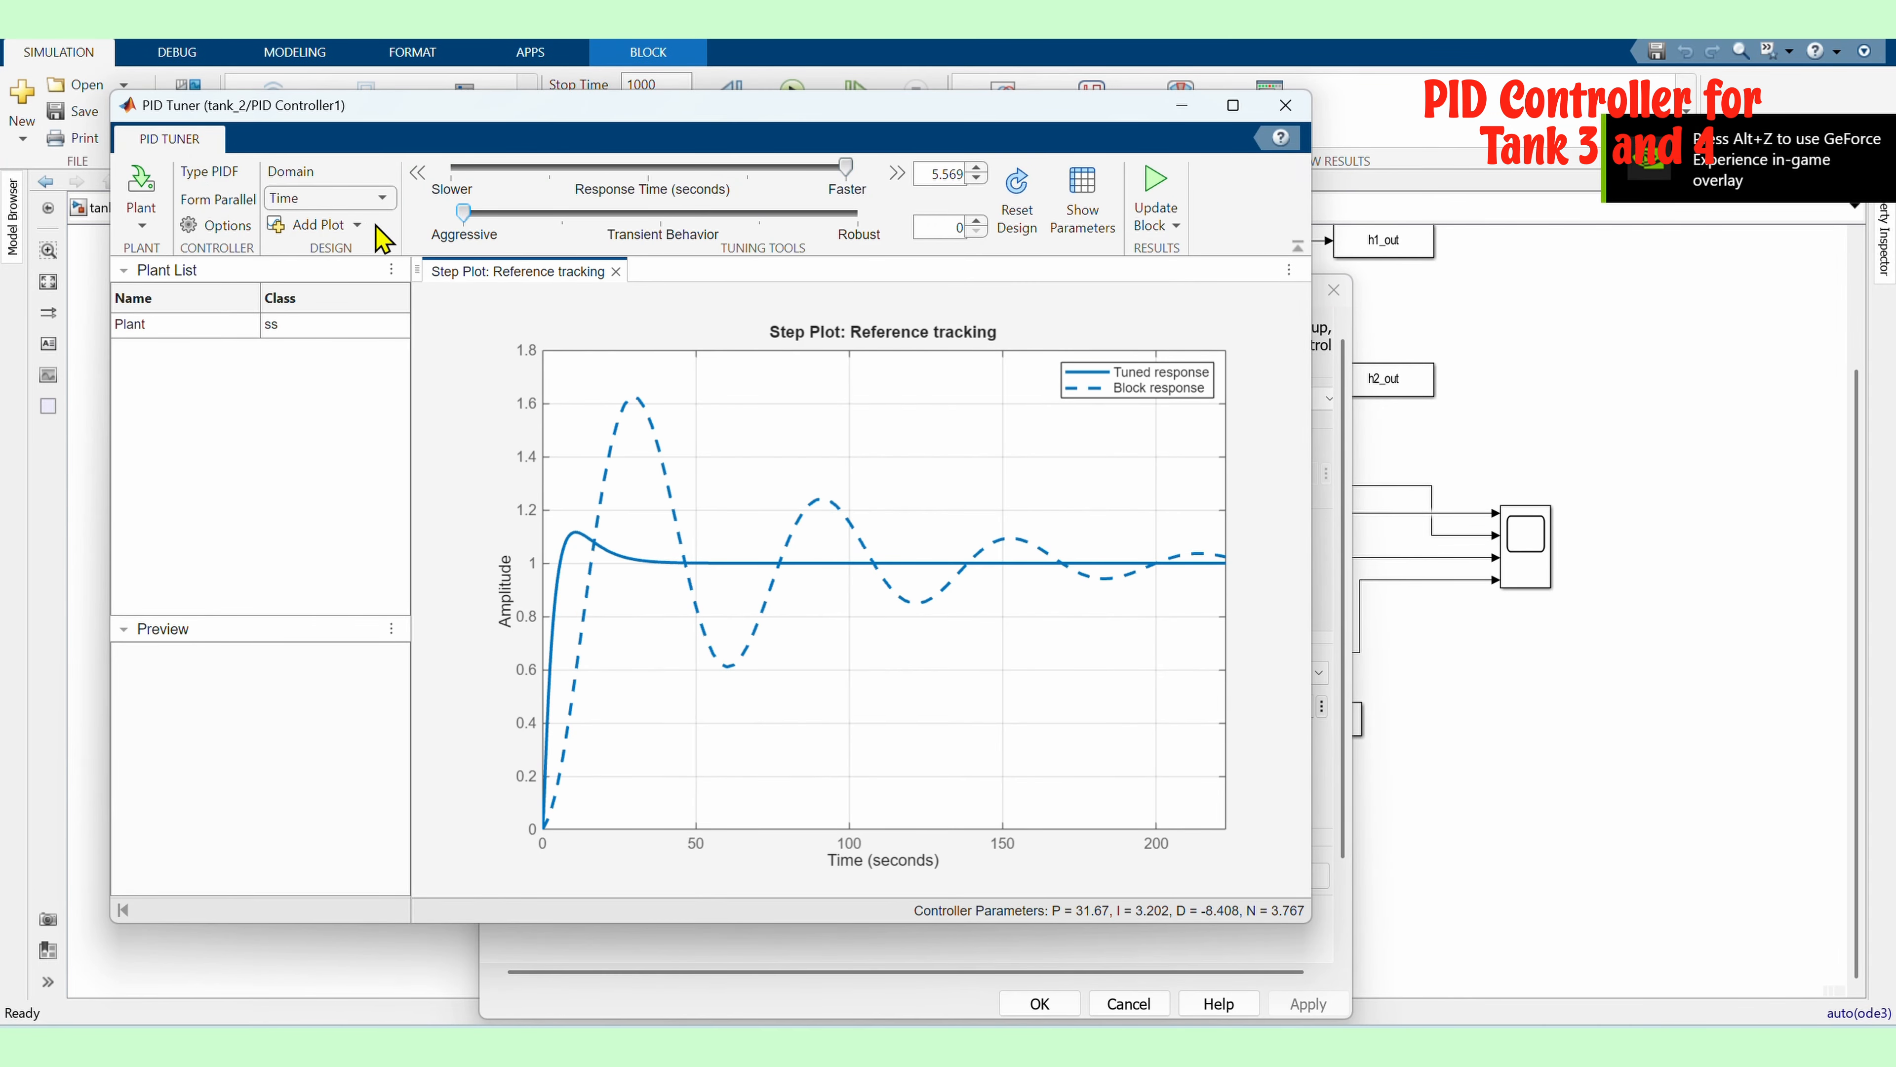
pyautogui.click(1154, 200)
pyautogui.click(1285, 104)
pyautogui.click(1039, 1003)
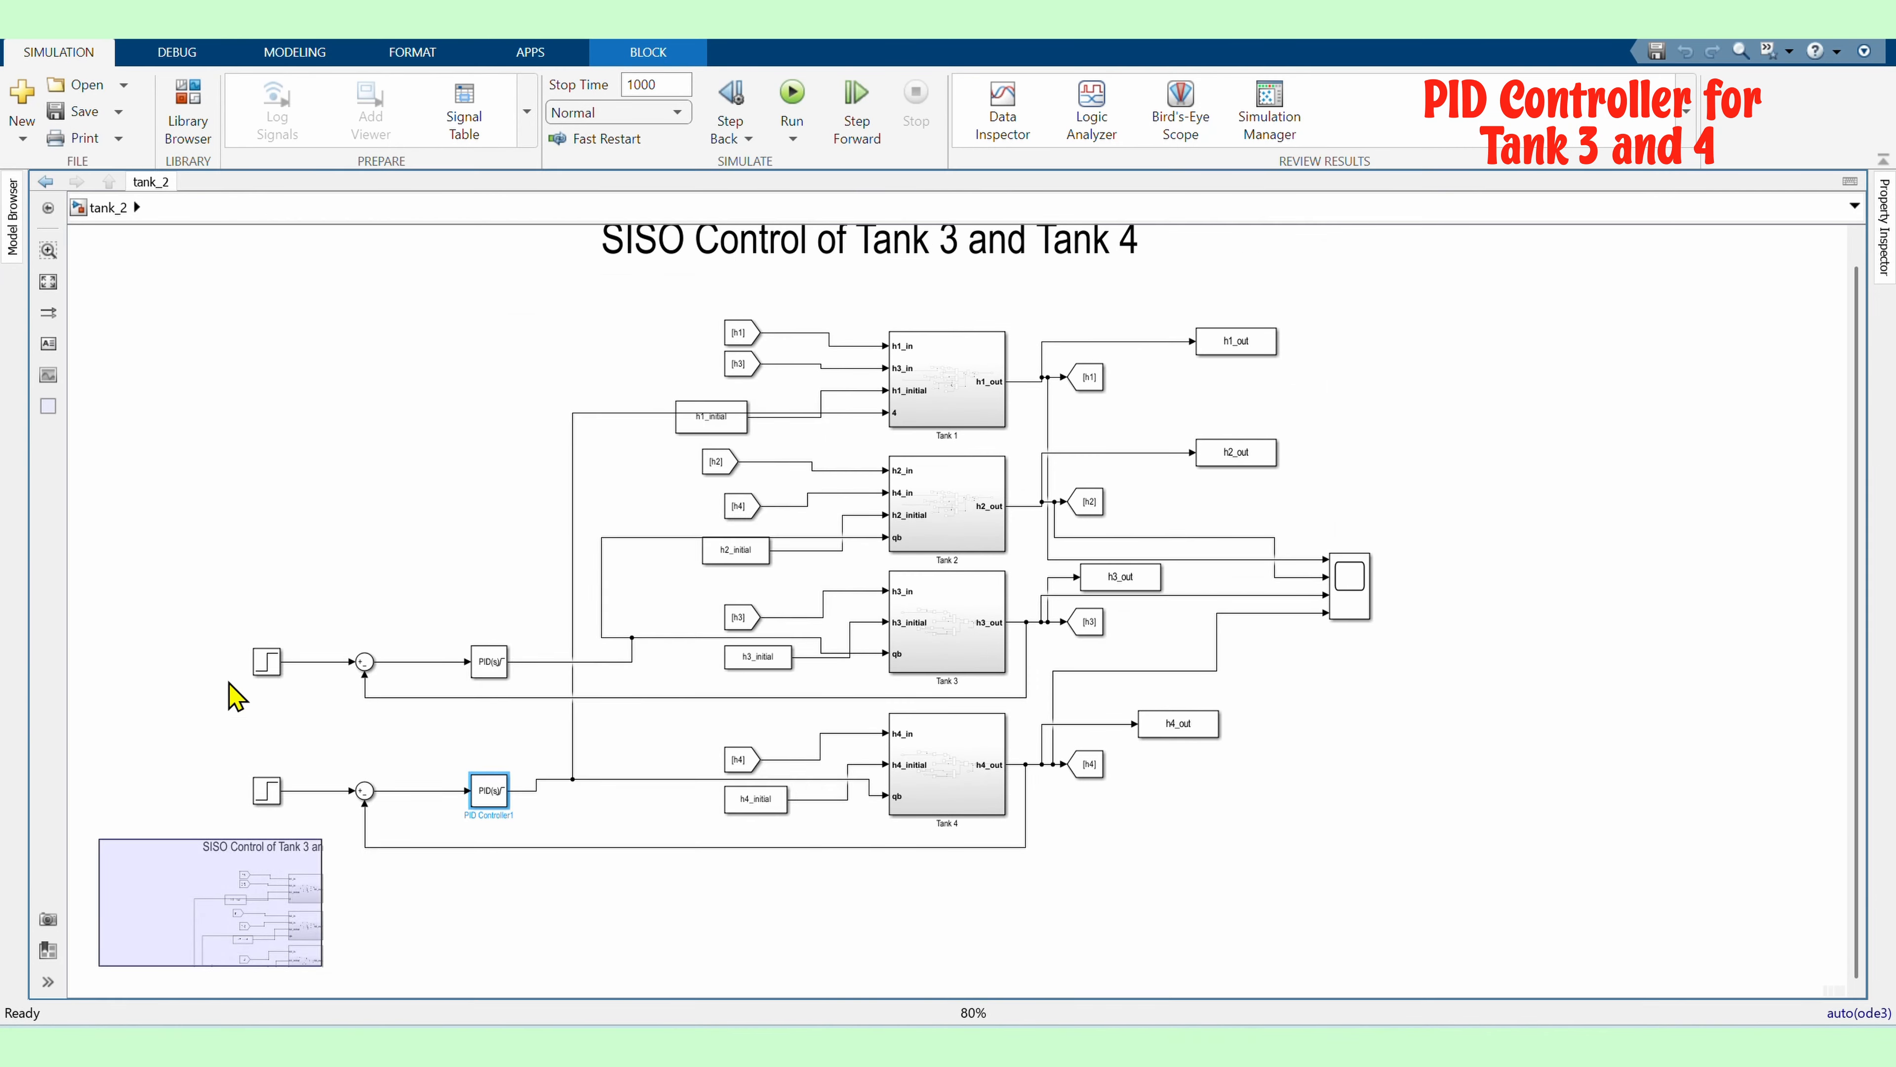
# Set the upper Step block's initial value to 10 and final value to 15
pyautogui.doubleClick(266, 661)
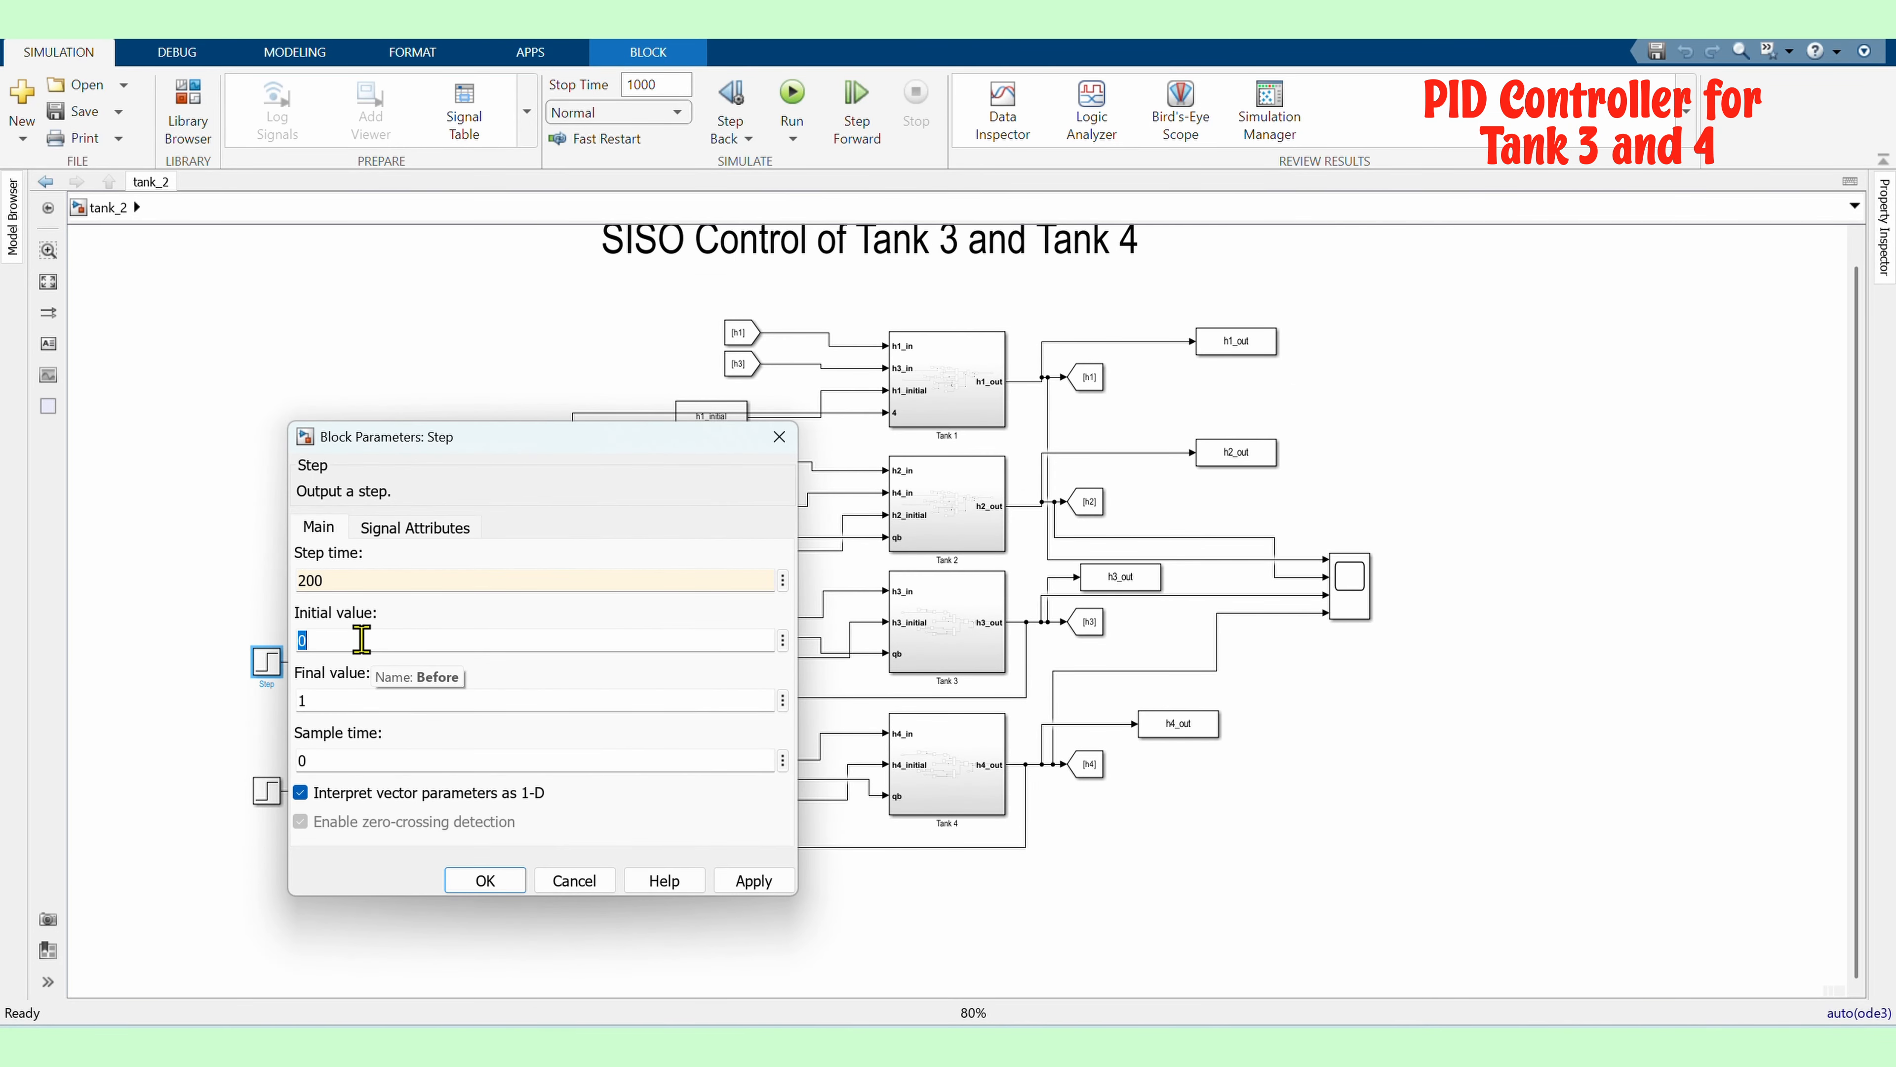
pyautogui.write('10')
pyautogui.doubleClick(362, 699)
pyautogui.write('15')
pyautogui.click(775, 890)
pyautogui.click(486, 880)
# Set the lower Step block's step time to 200 and final value to 15
pyautogui.doubleClick(270, 789)
pyautogui.doubleClick(362, 702)
pyautogui.write('200')
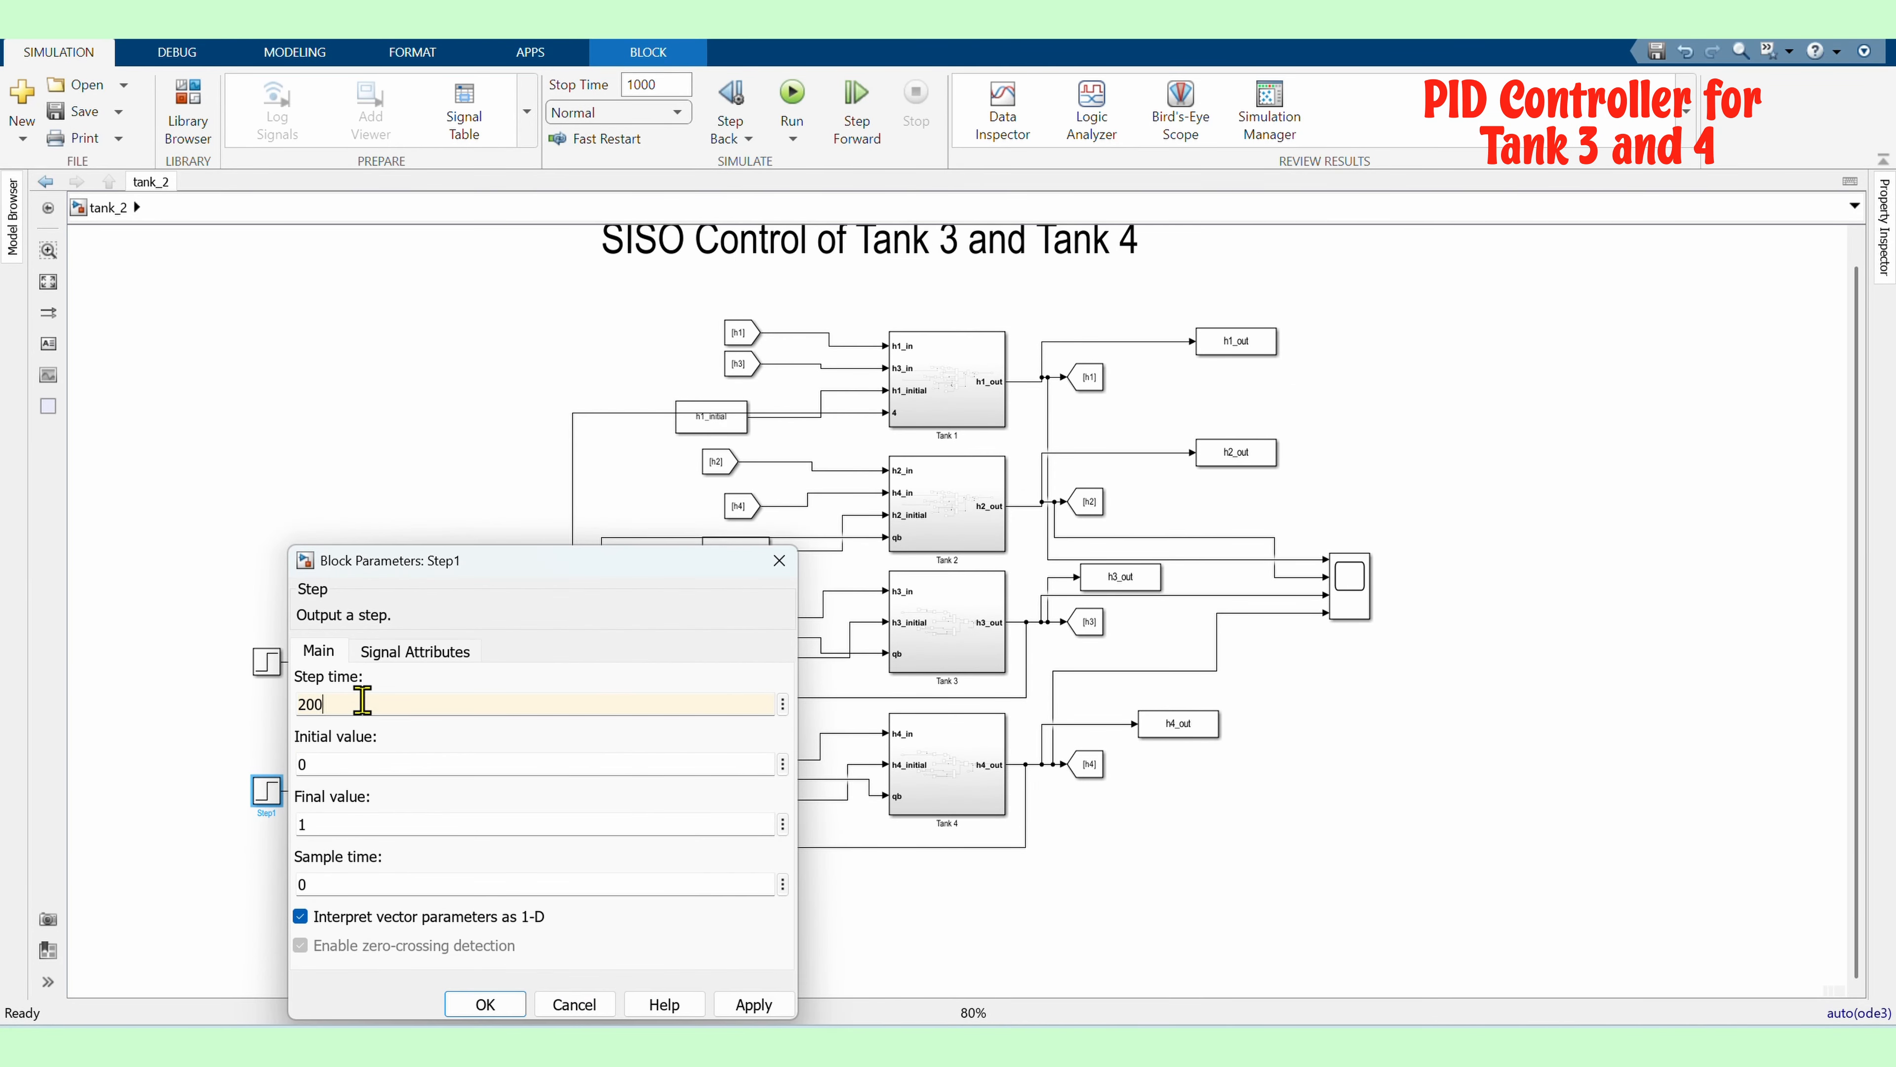
pyautogui.doubleClick(397, 822)
pyautogui.write('15')
pyautogui.click(485, 1003)
# Run the simulation and inspect the tank levels on the main scope
pyautogui.click(792, 93)
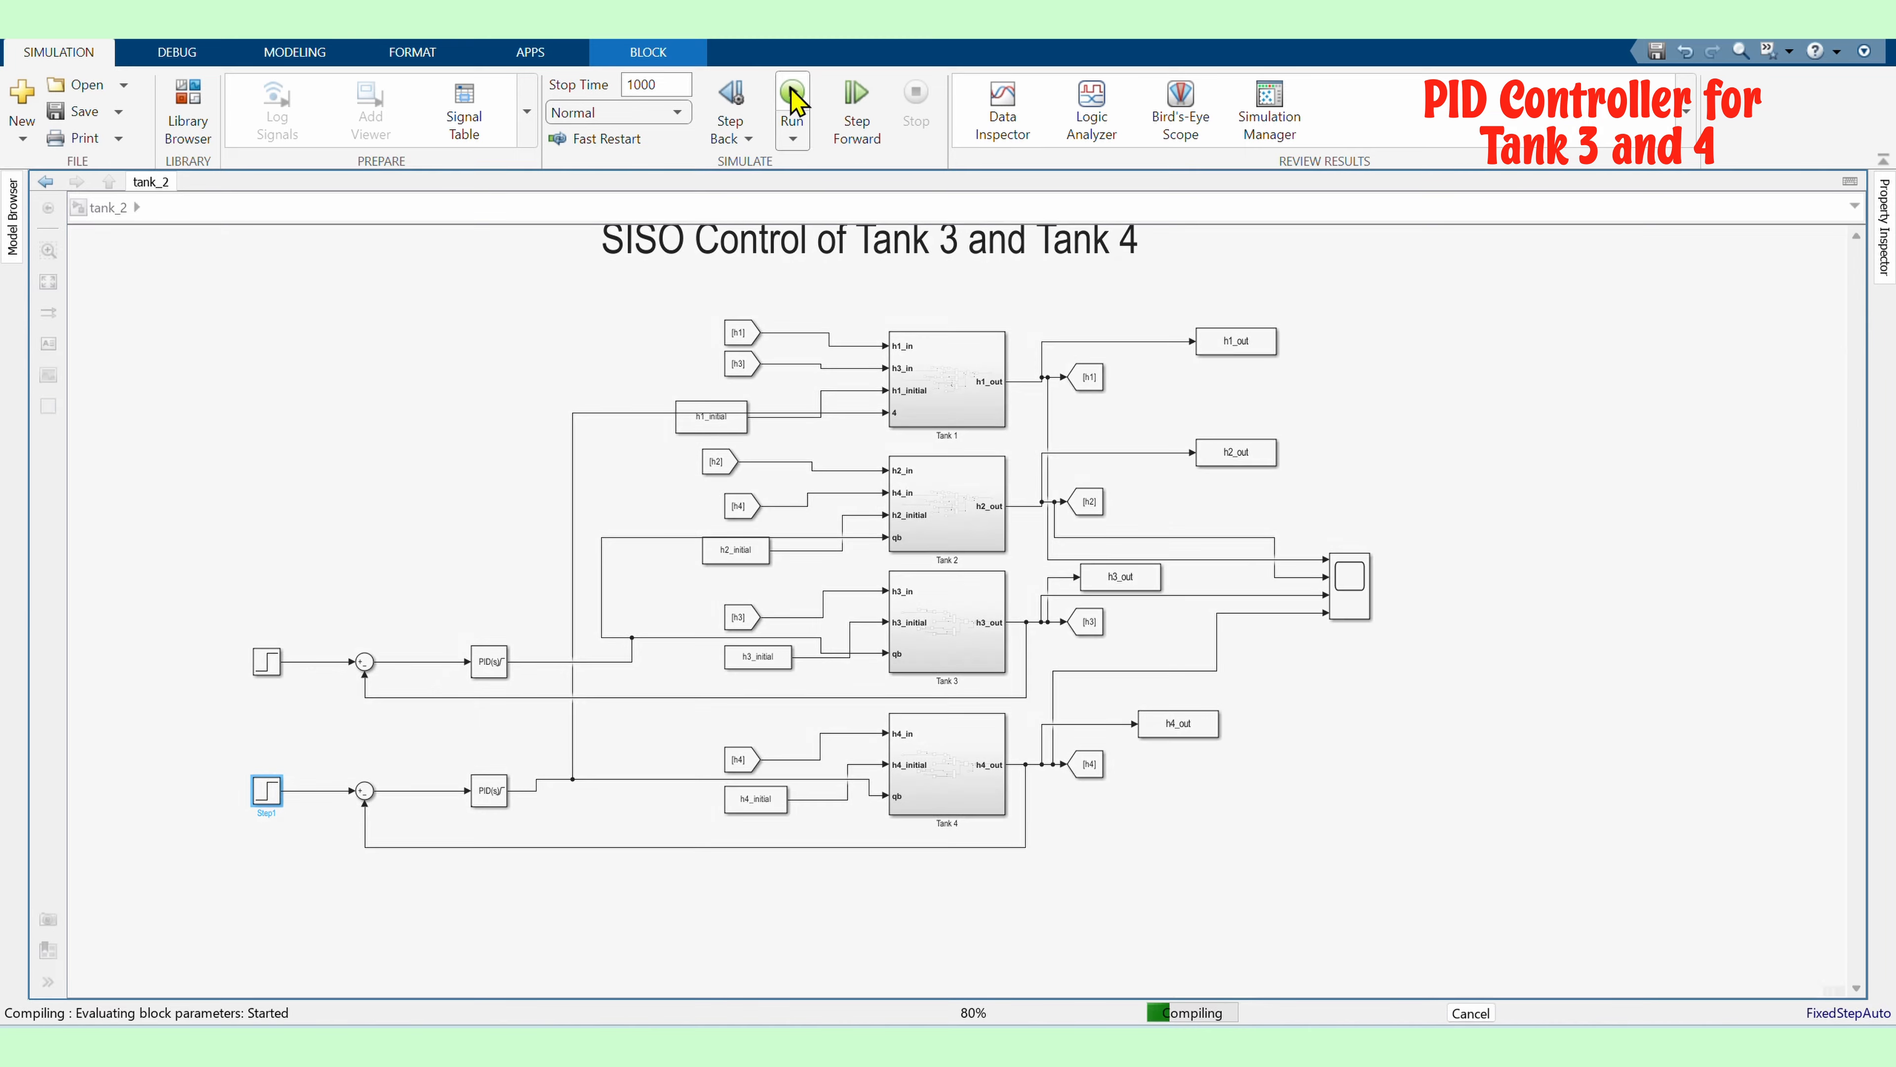
pyautogui.doubleClick(1355, 586)
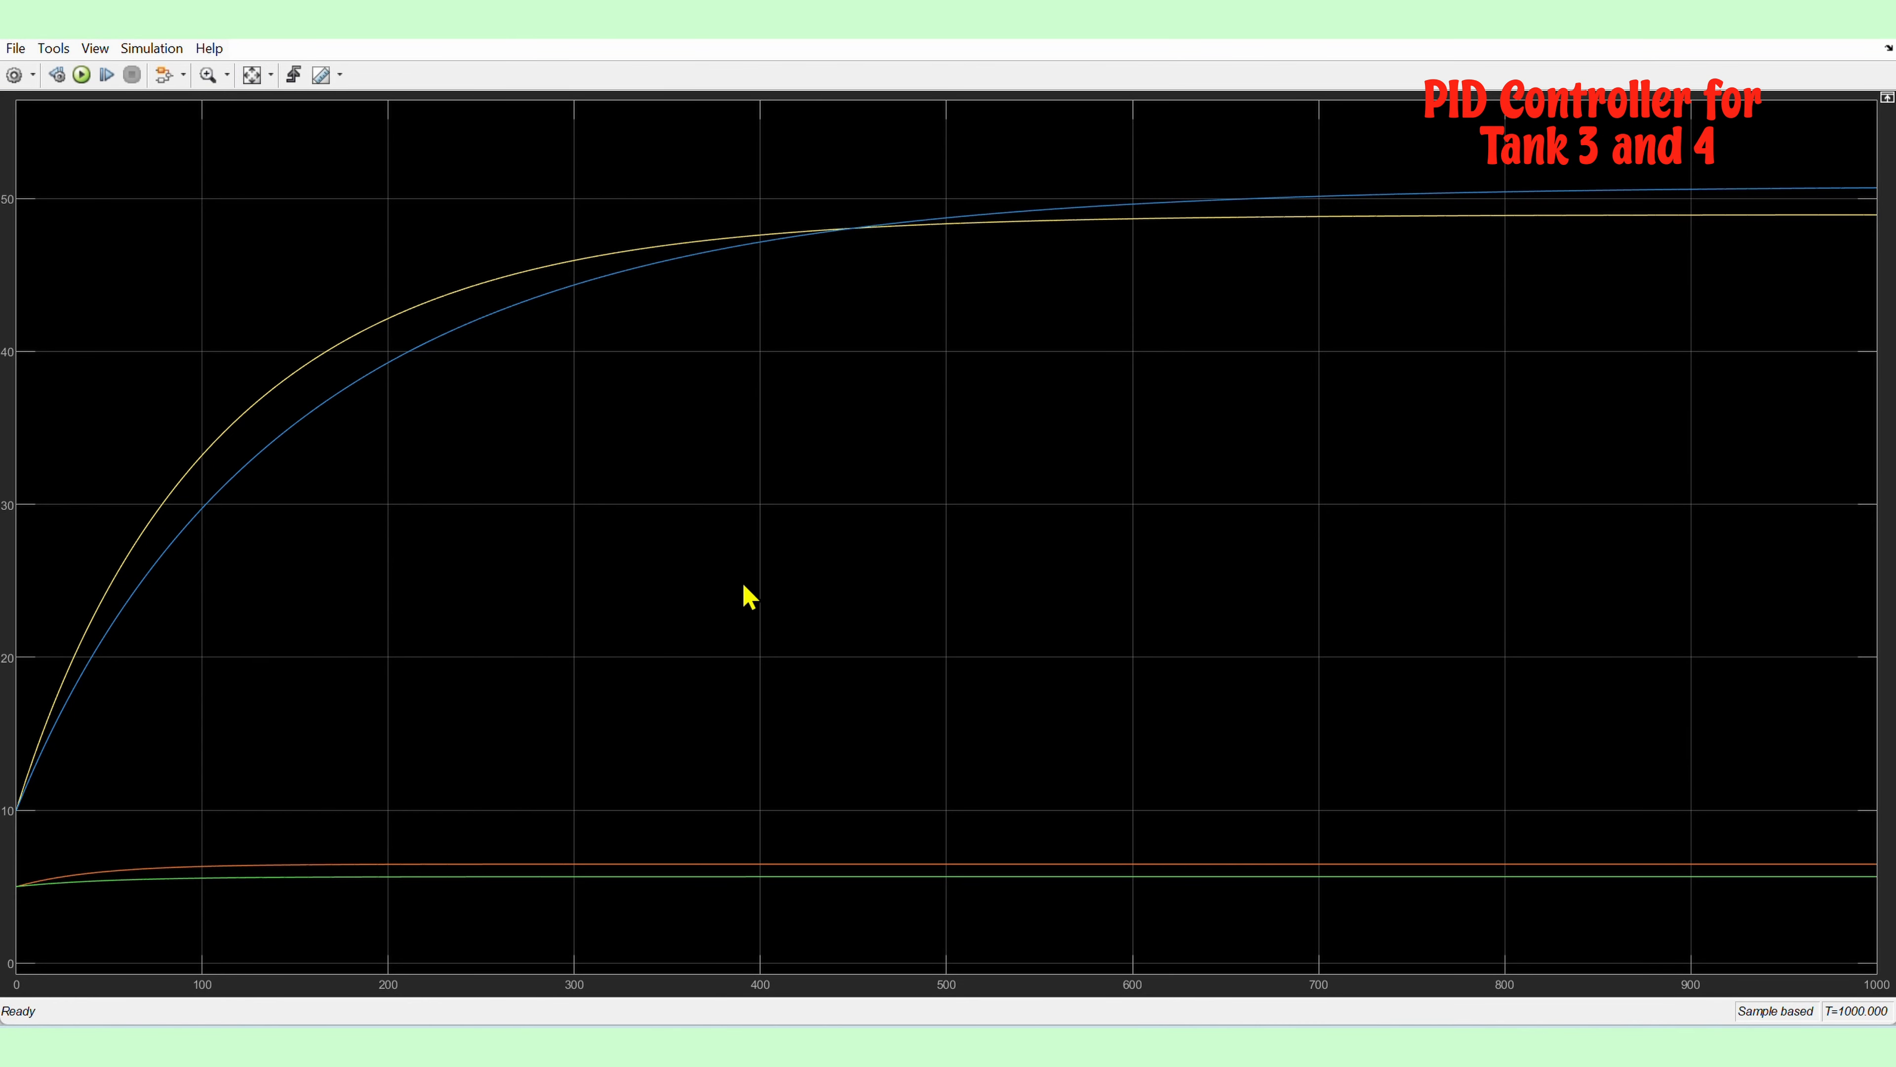
pyautogui.click(1876, 22)
# Add a Scope block and connect the upper reference Step signal to it
pyautogui.doubleClick(1326, 769)
pyautogui.write('scope')
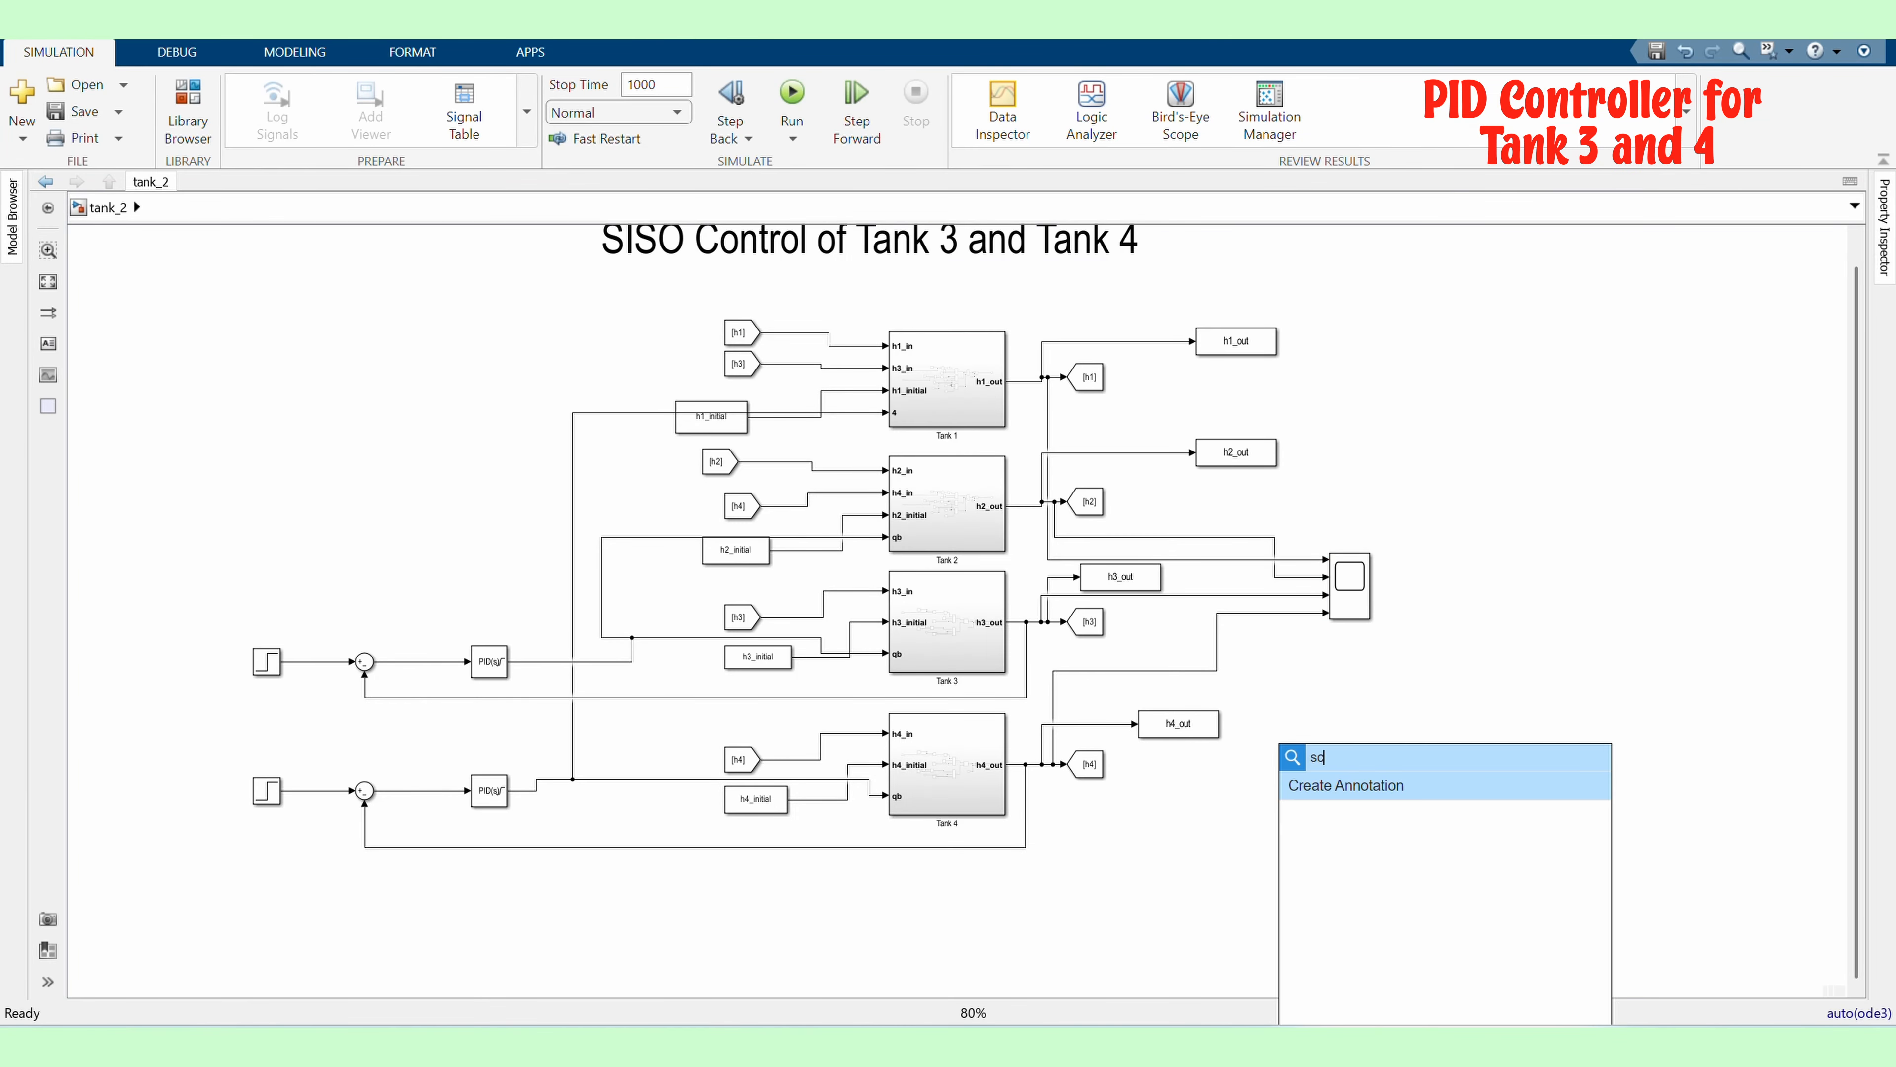
pyautogui.press('Return')
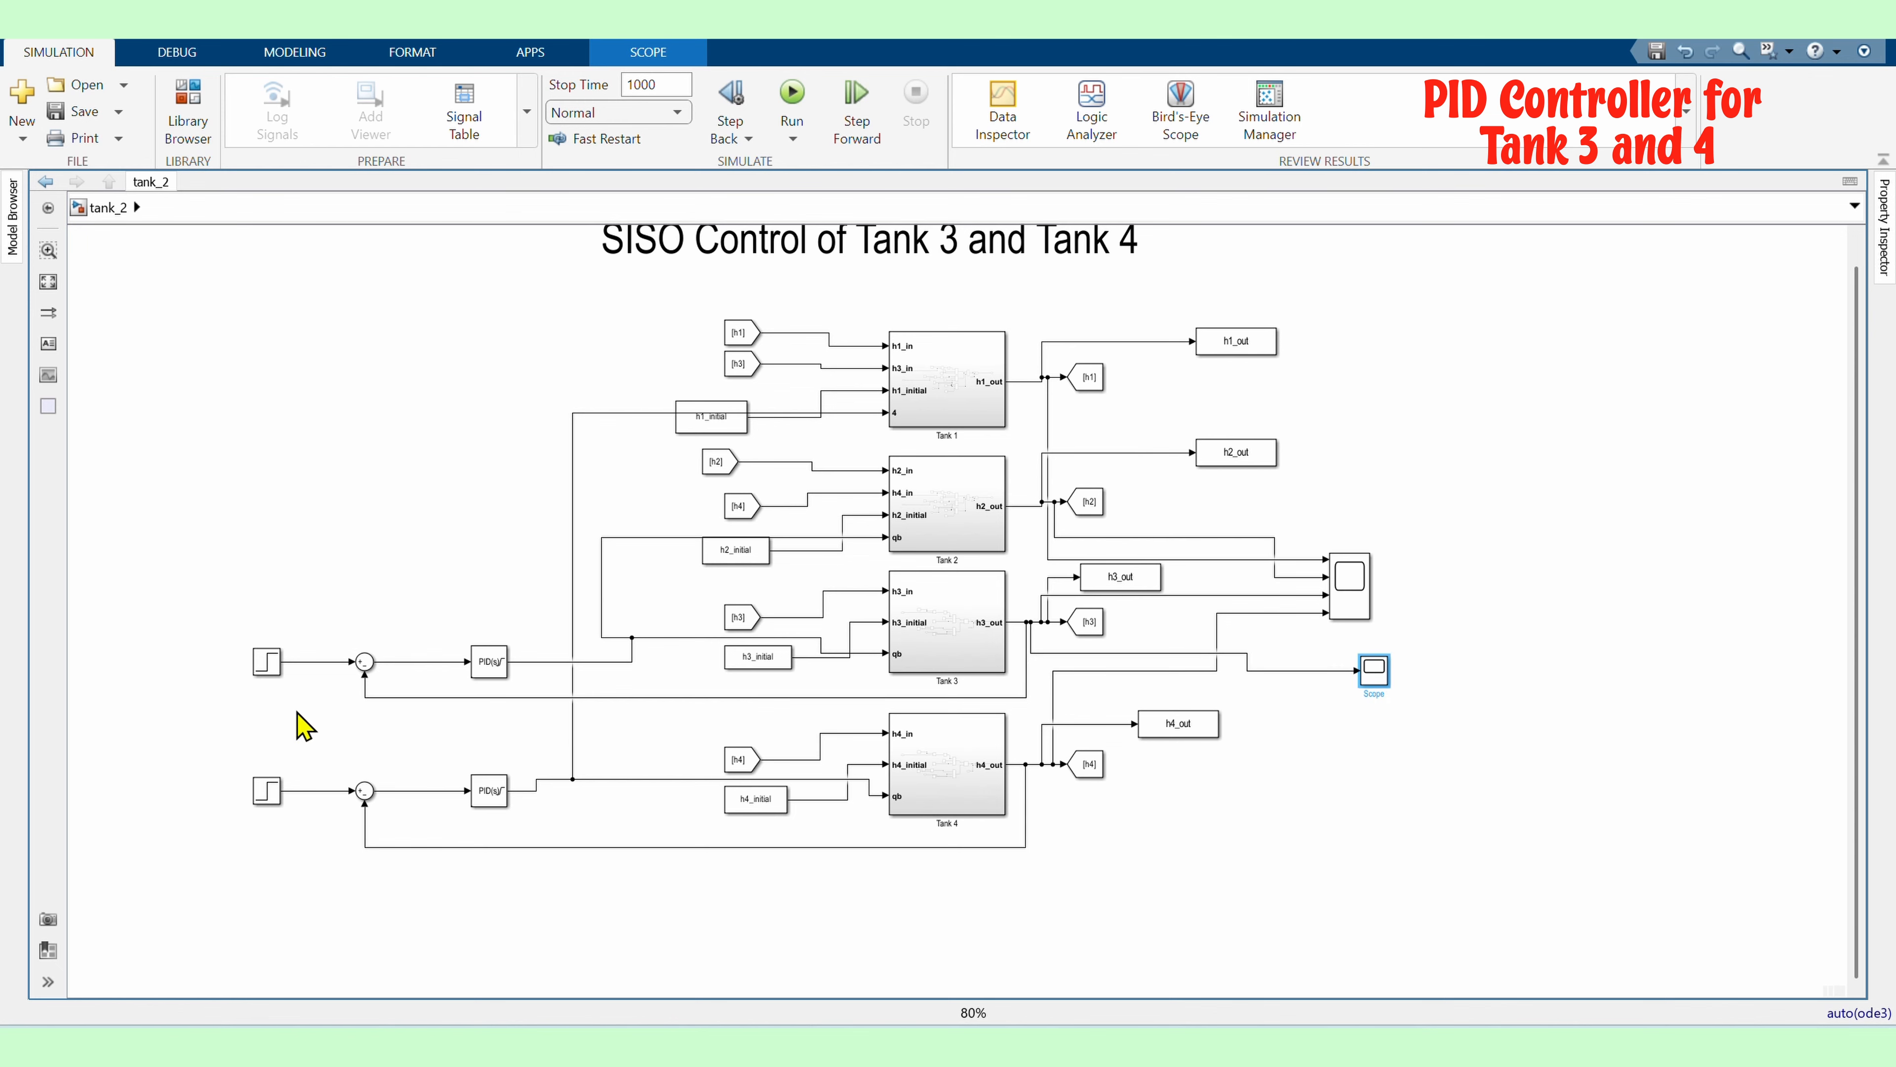
pyautogui.moveTo(307, 661); pyautogui.dragTo(1359, 676)
# Add a second Scope block and connect the lower reference Step signal to it
pyautogui.doubleClick(1343, 750)
pyautogui.write('scope')
pyautogui.press('Return')
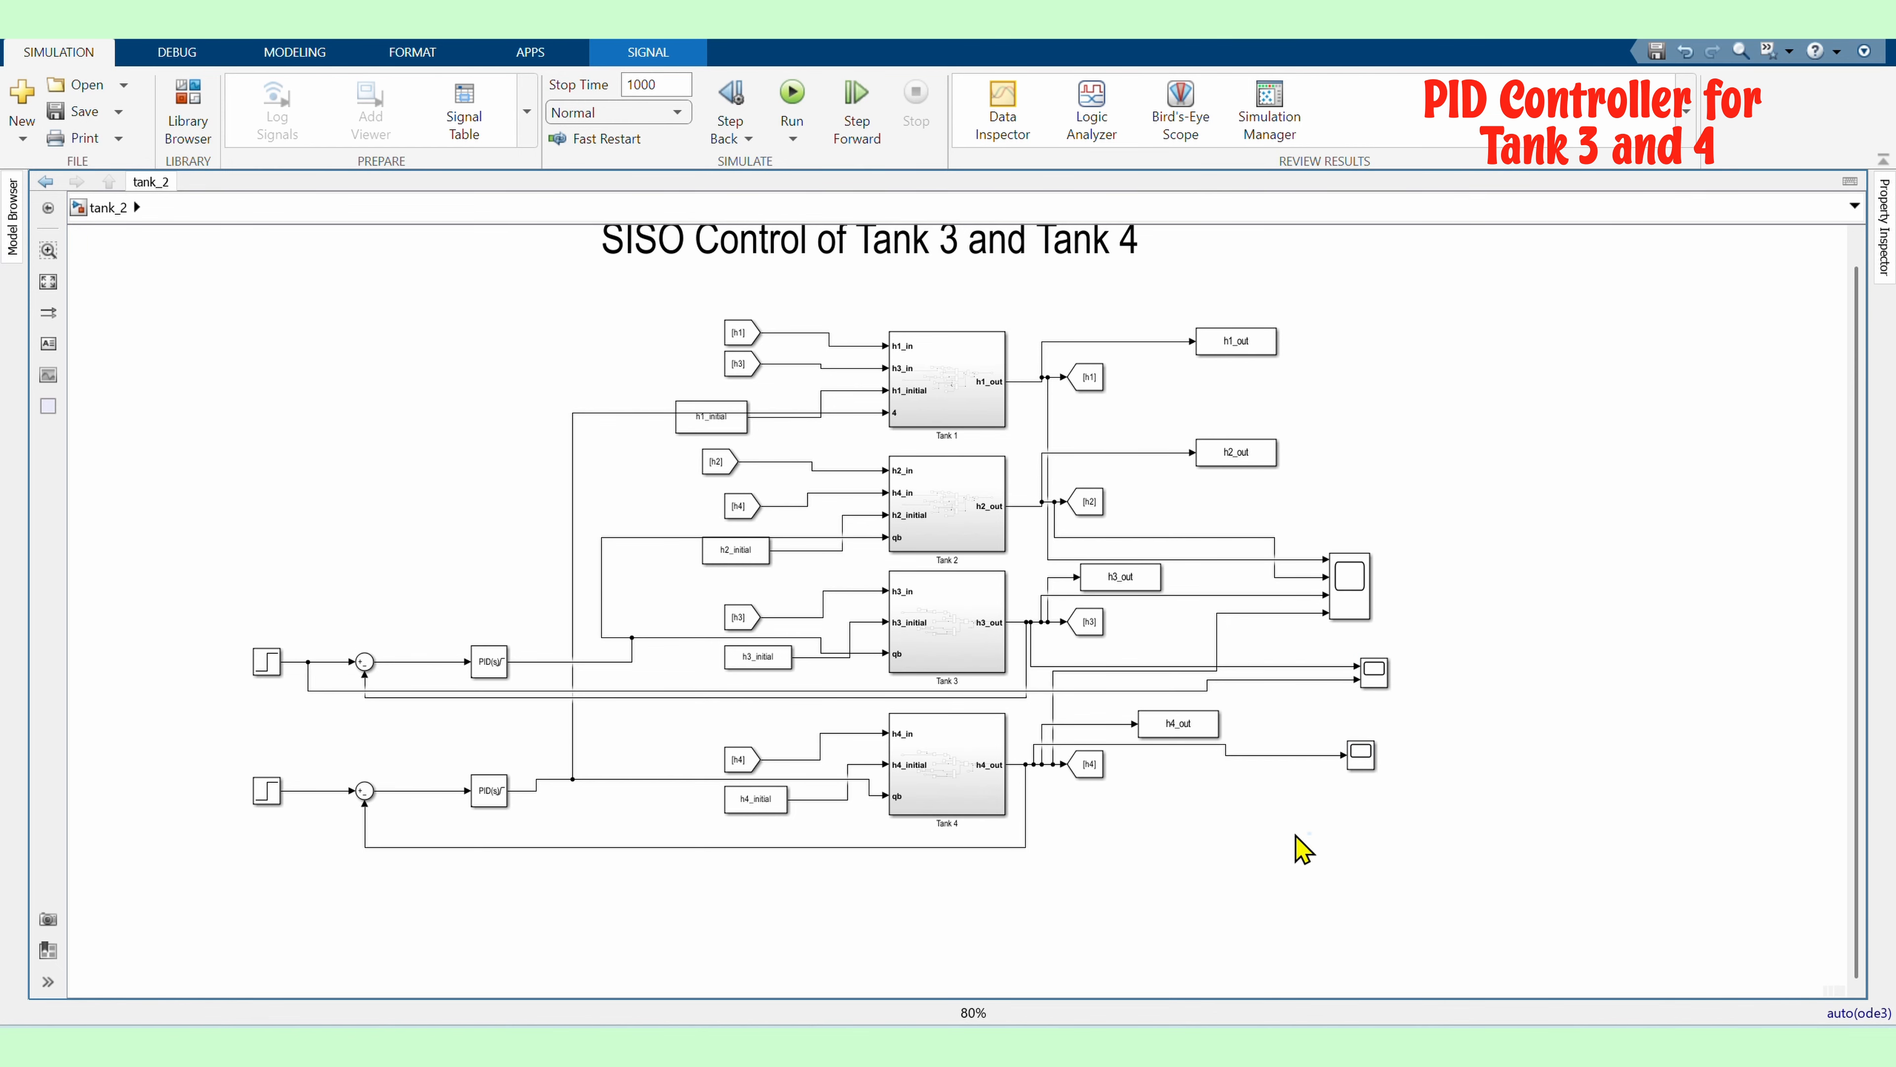
pyautogui.moveTo(325, 790); pyautogui.dragTo(1343, 763)
# Inspect the new Tank 4 scope's reference and level traces, zooming and autoscaling the plot
pyautogui.doubleClick(1361, 755)
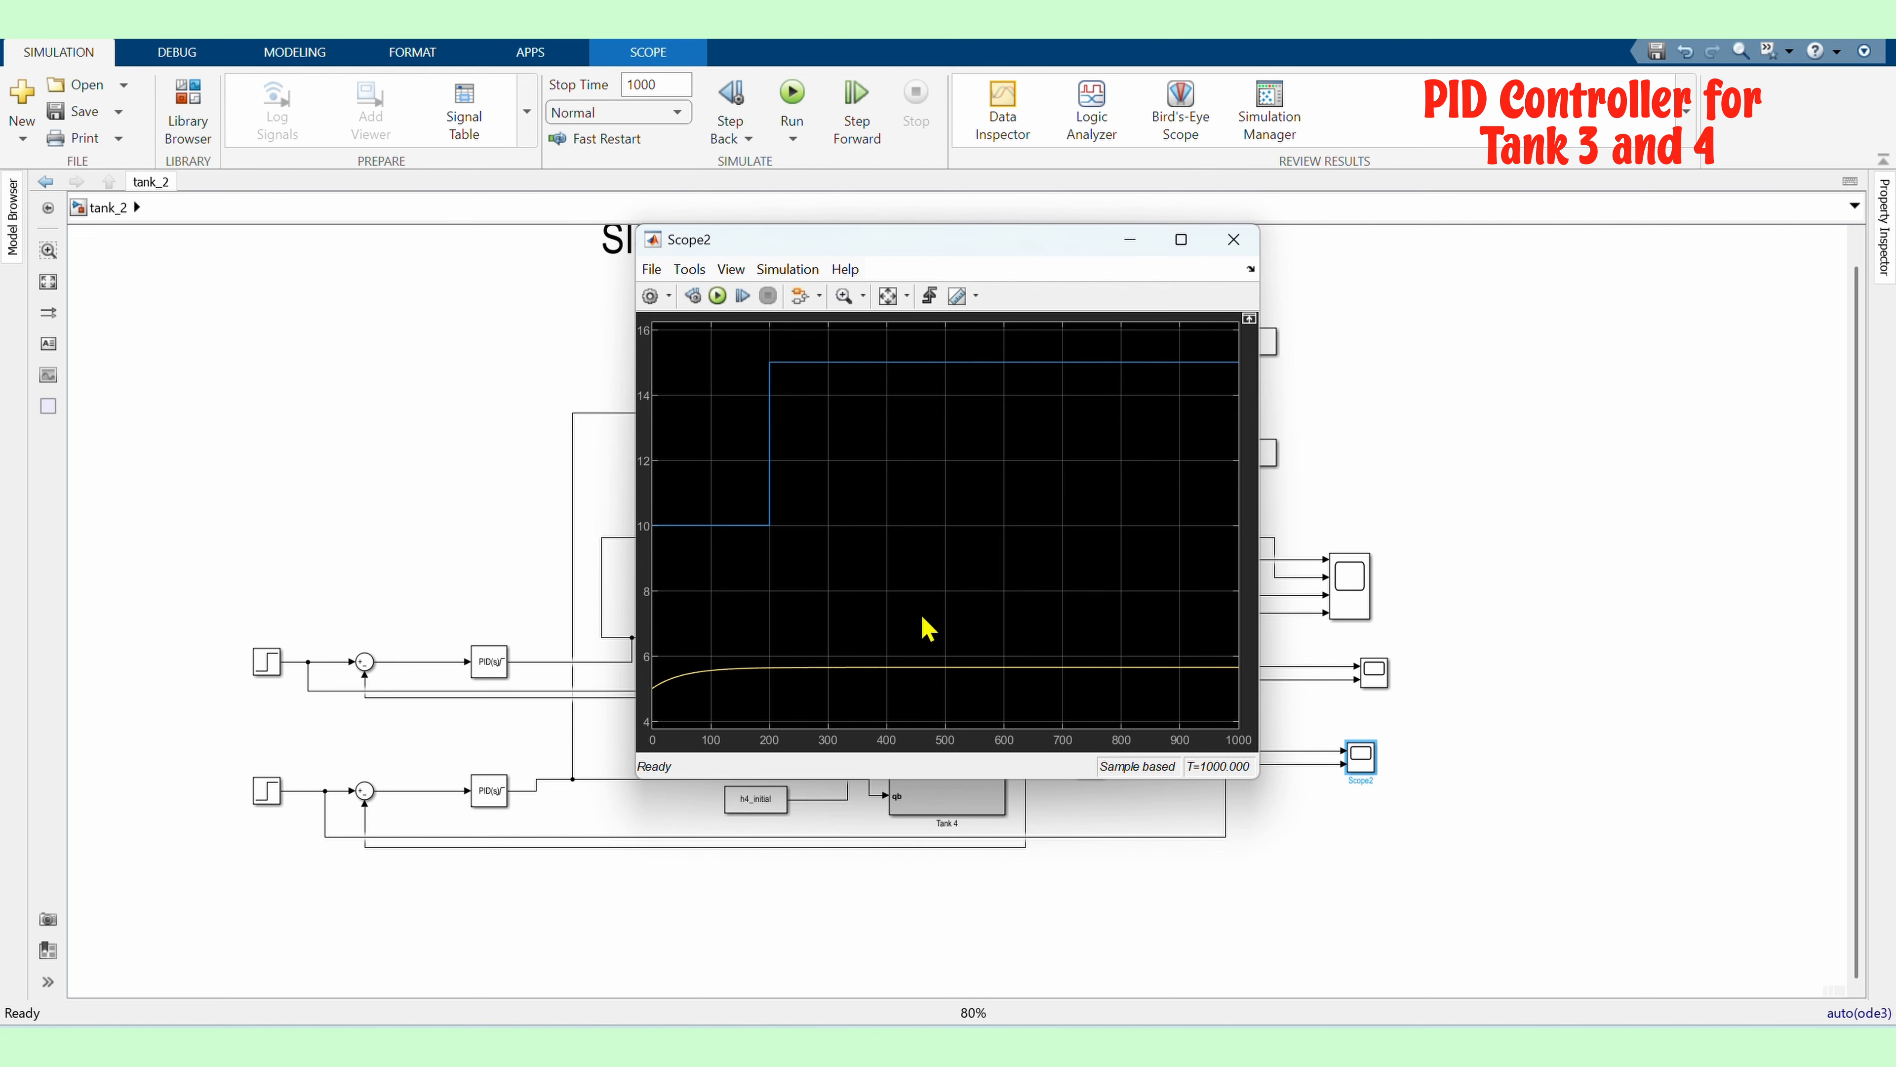
pyautogui.click(1234, 241)
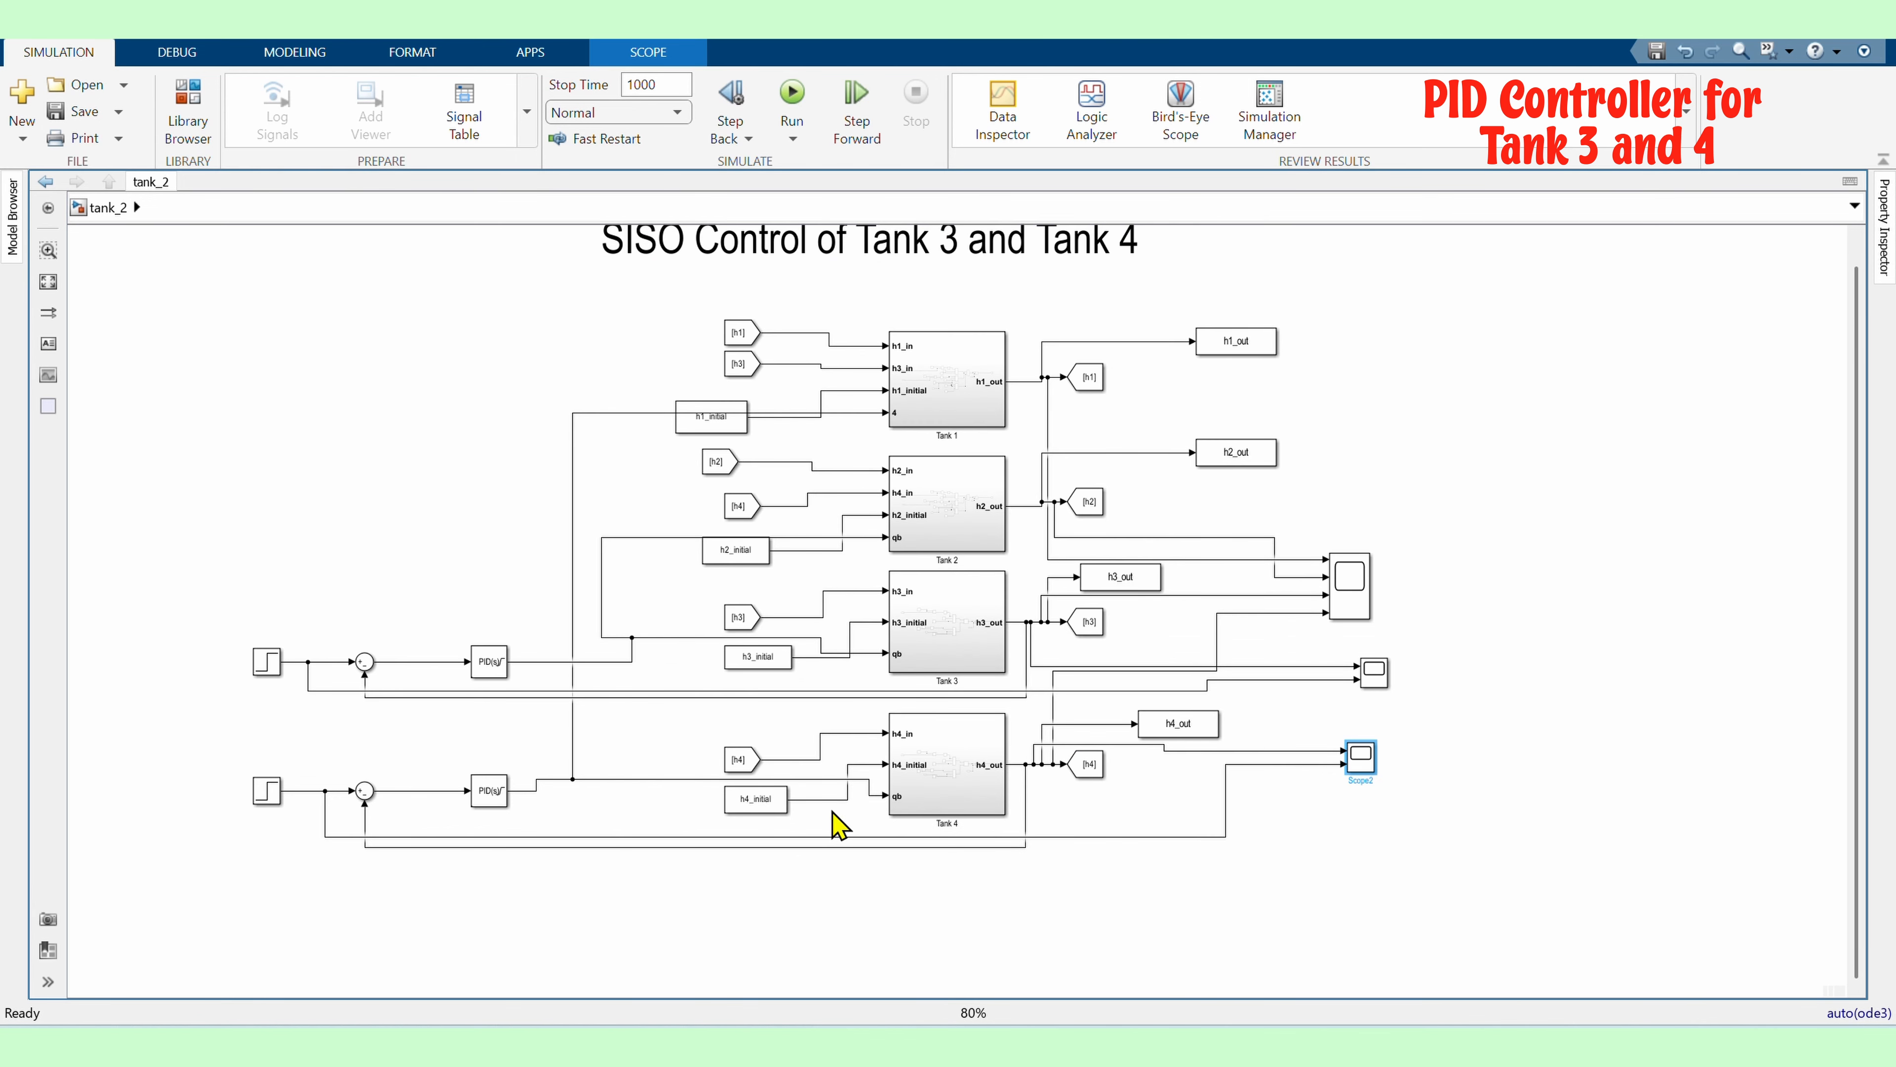
pyautogui.doubleClick(1356, 757)
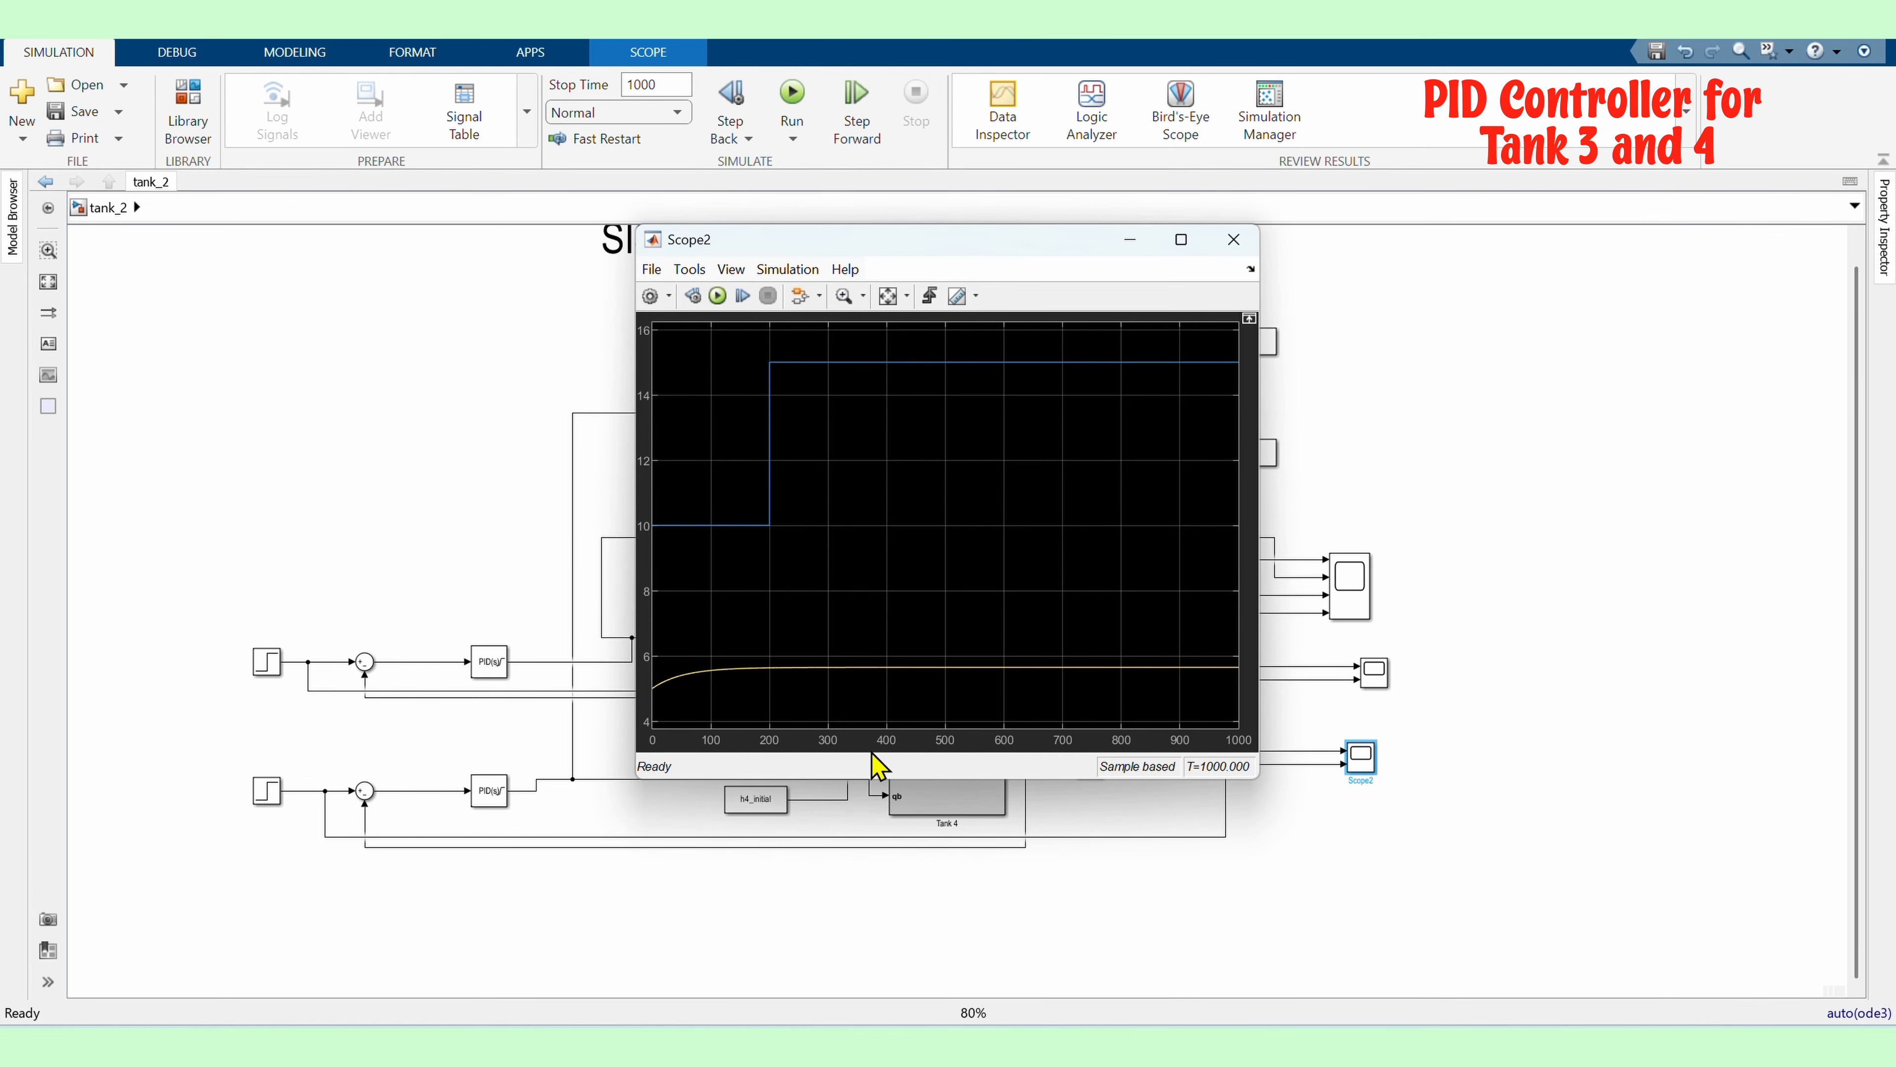
pyautogui.click(1229, 243)
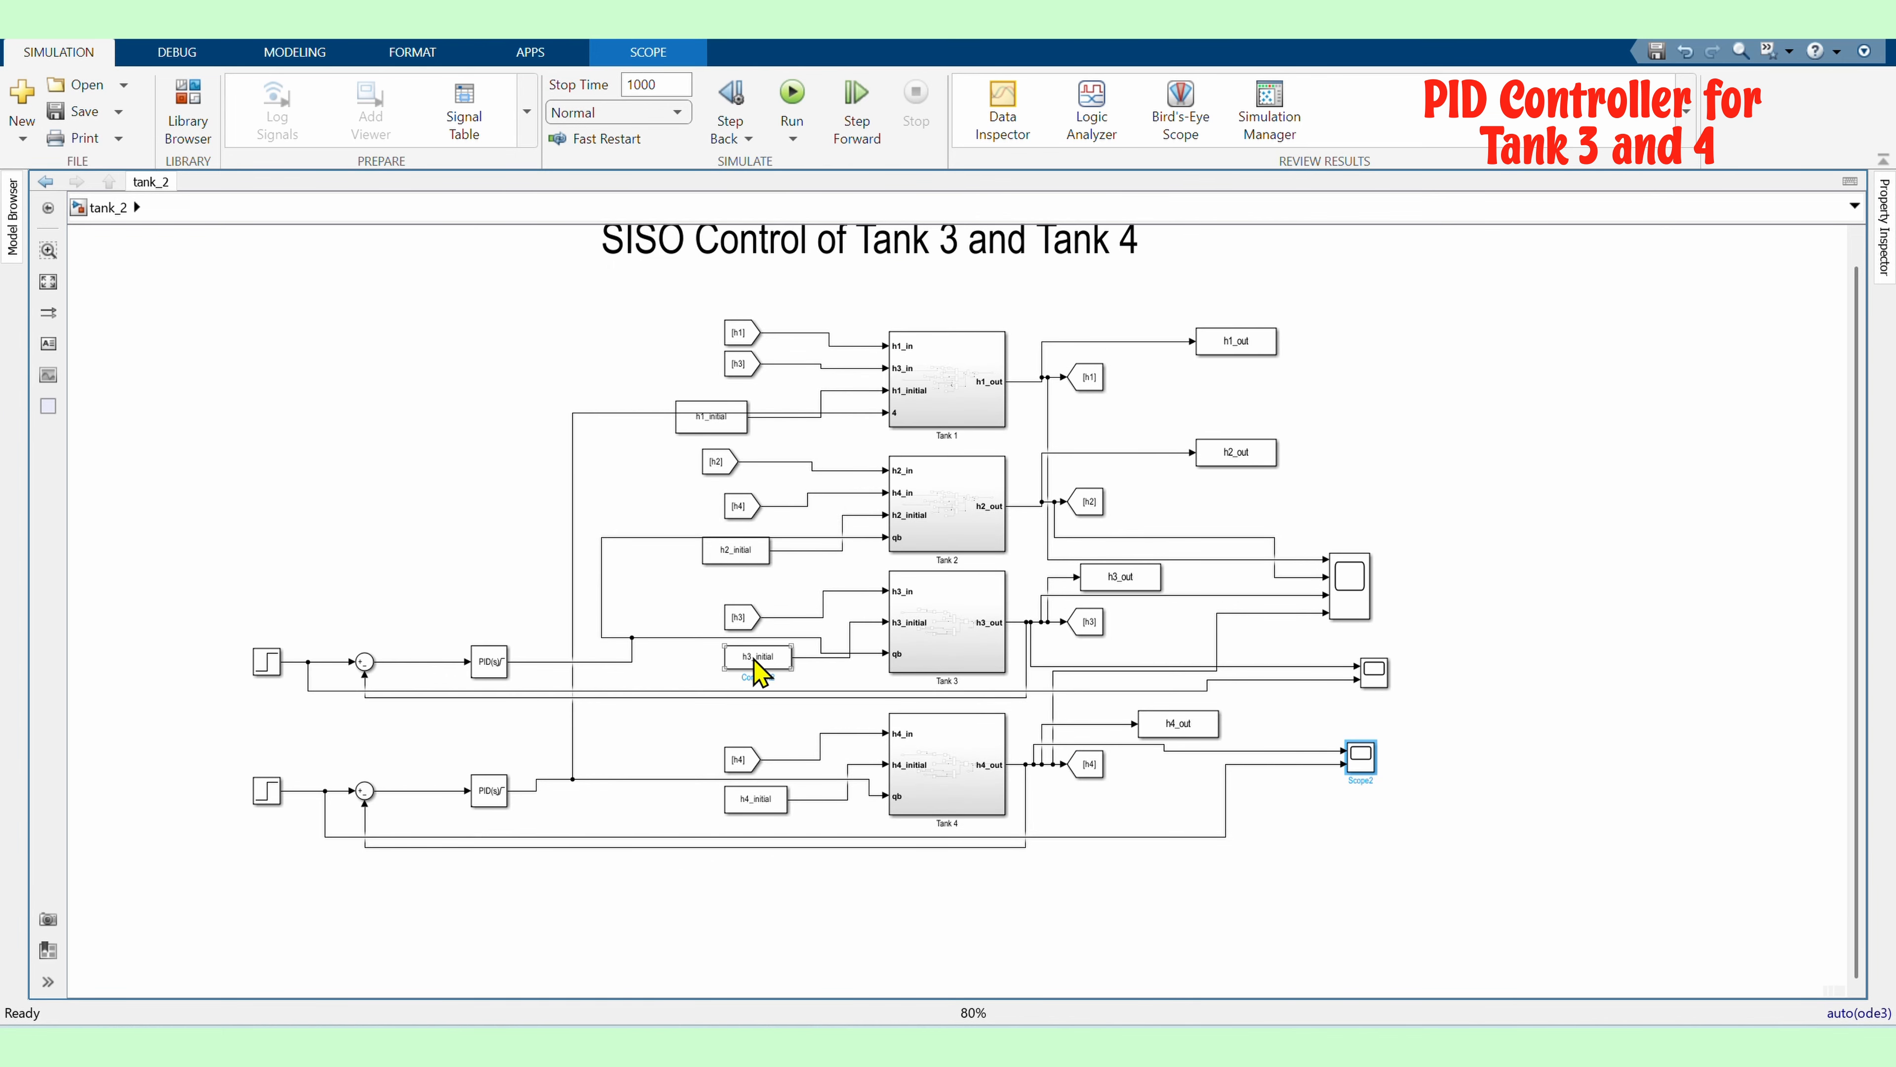
pyautogui.doubleClick(1359, 757)
pyautogui.click(747, 635)
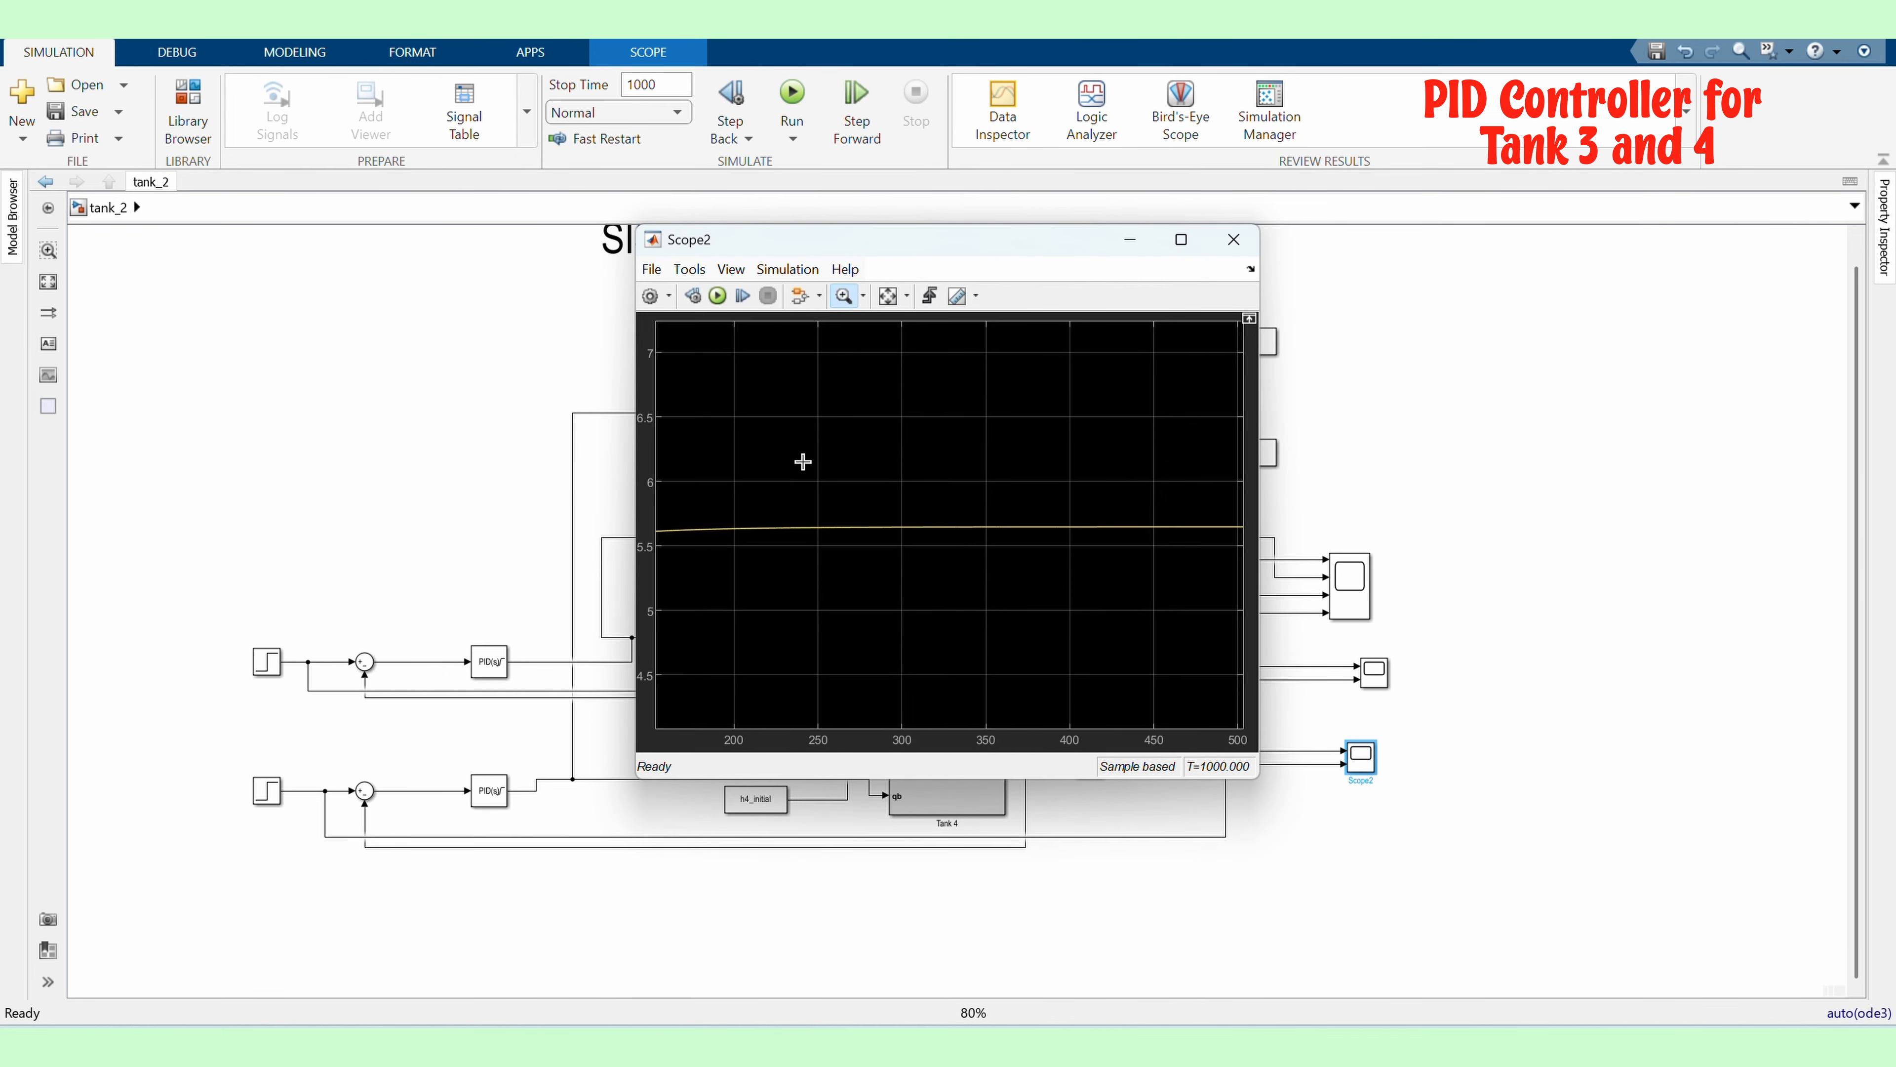
pyautogui.click(885, 297)
pyautogui.click(1230, 245)
# Add a Scope connected to the lower PID controller's output and view its plot
pyautogui.moveTo(603, 779); pyautogui.dragTo(810, 902)
pyautogui.write('scope')
pyautogui.press('Return')
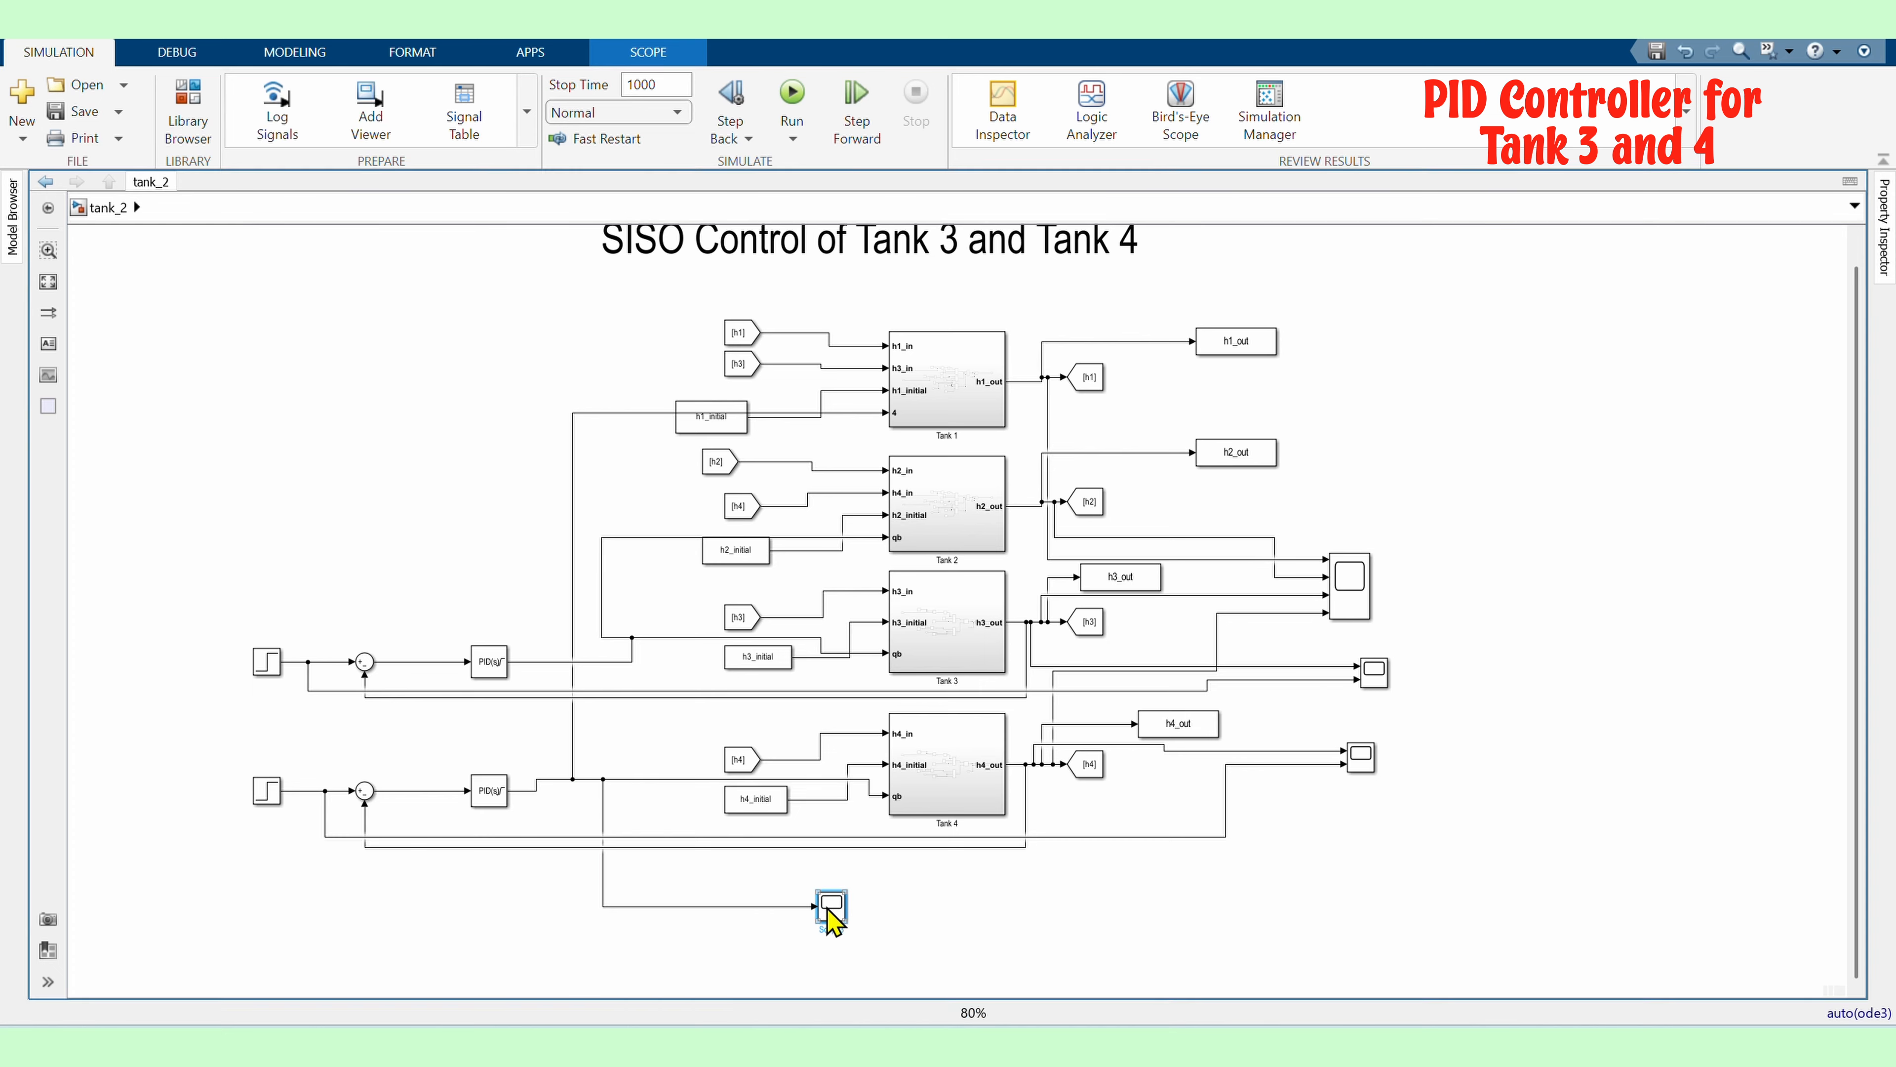
pyautogui.doubleClick(830, 911)
pyautogui.click(719, 298)
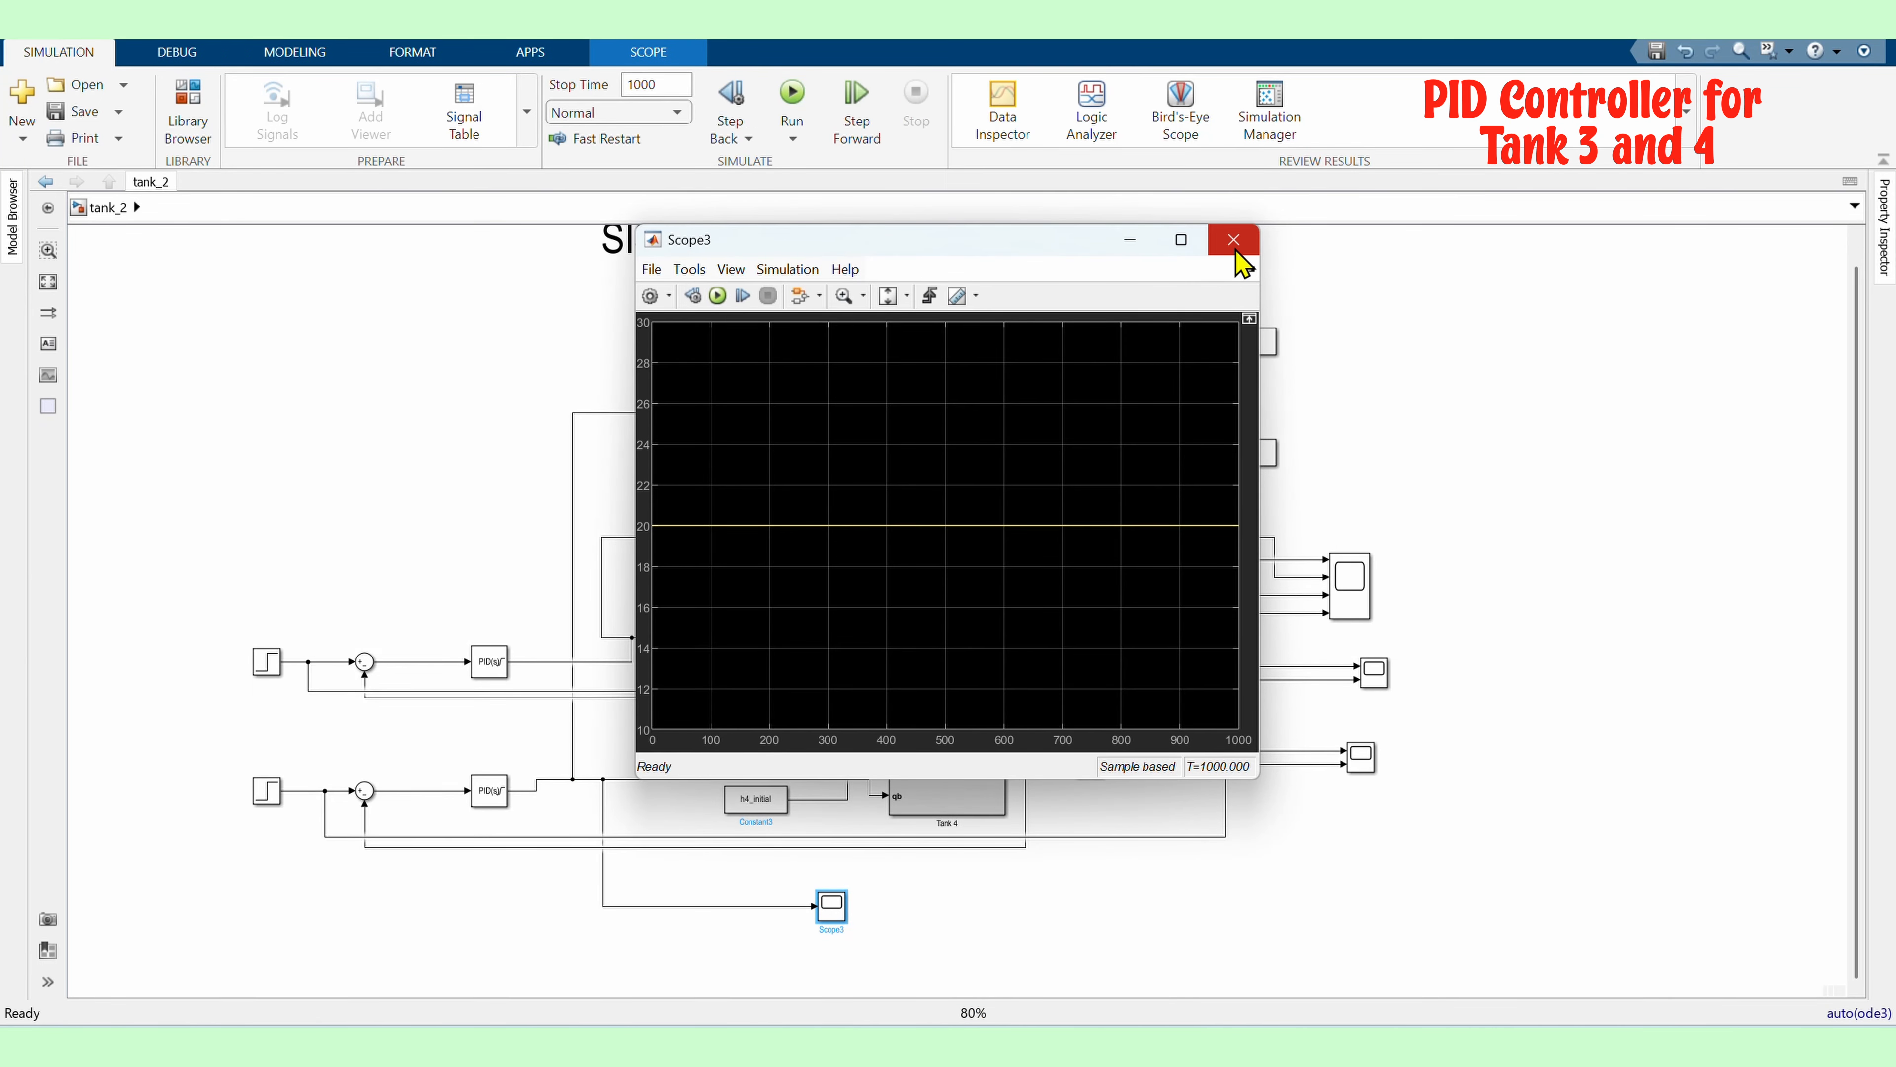
pyautogui.click(1234, 241)
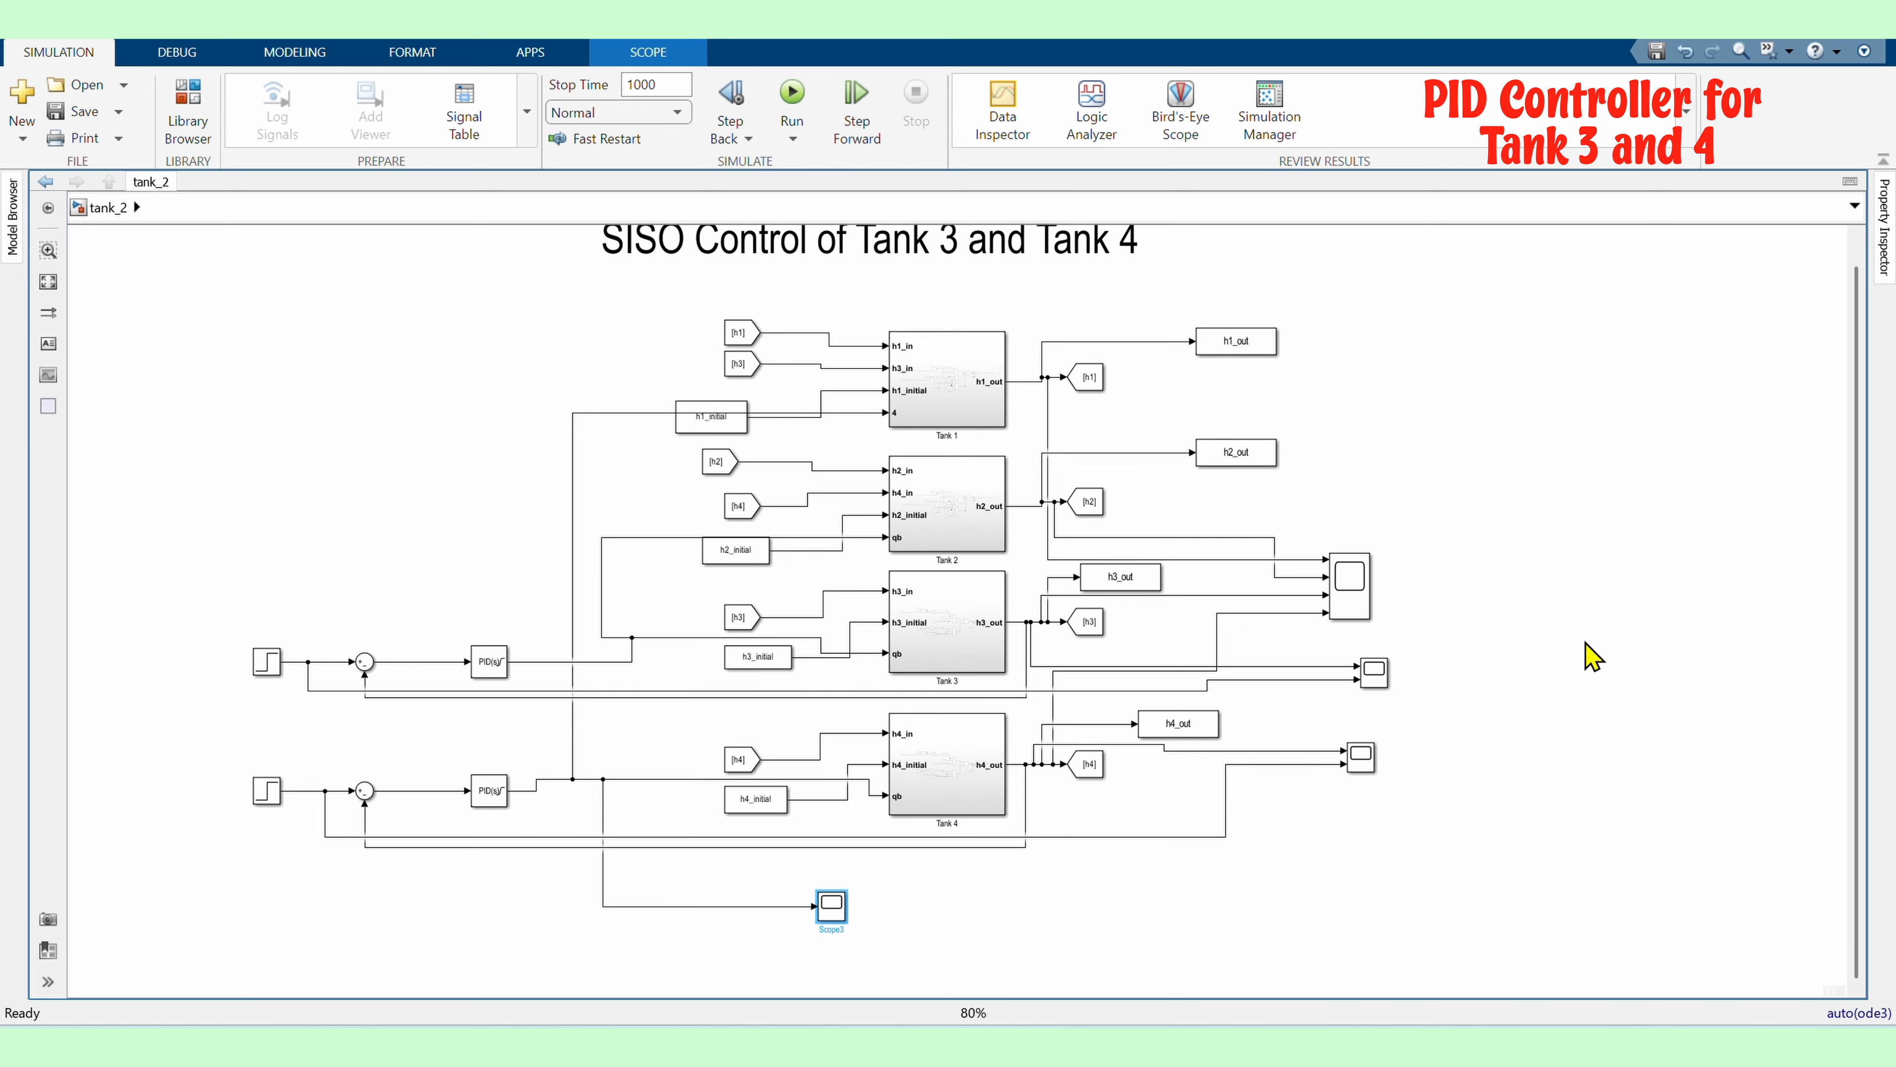
# Raise the upper PID controller's output upper limit to 100
pyautogui.doubleClick(492, 670)
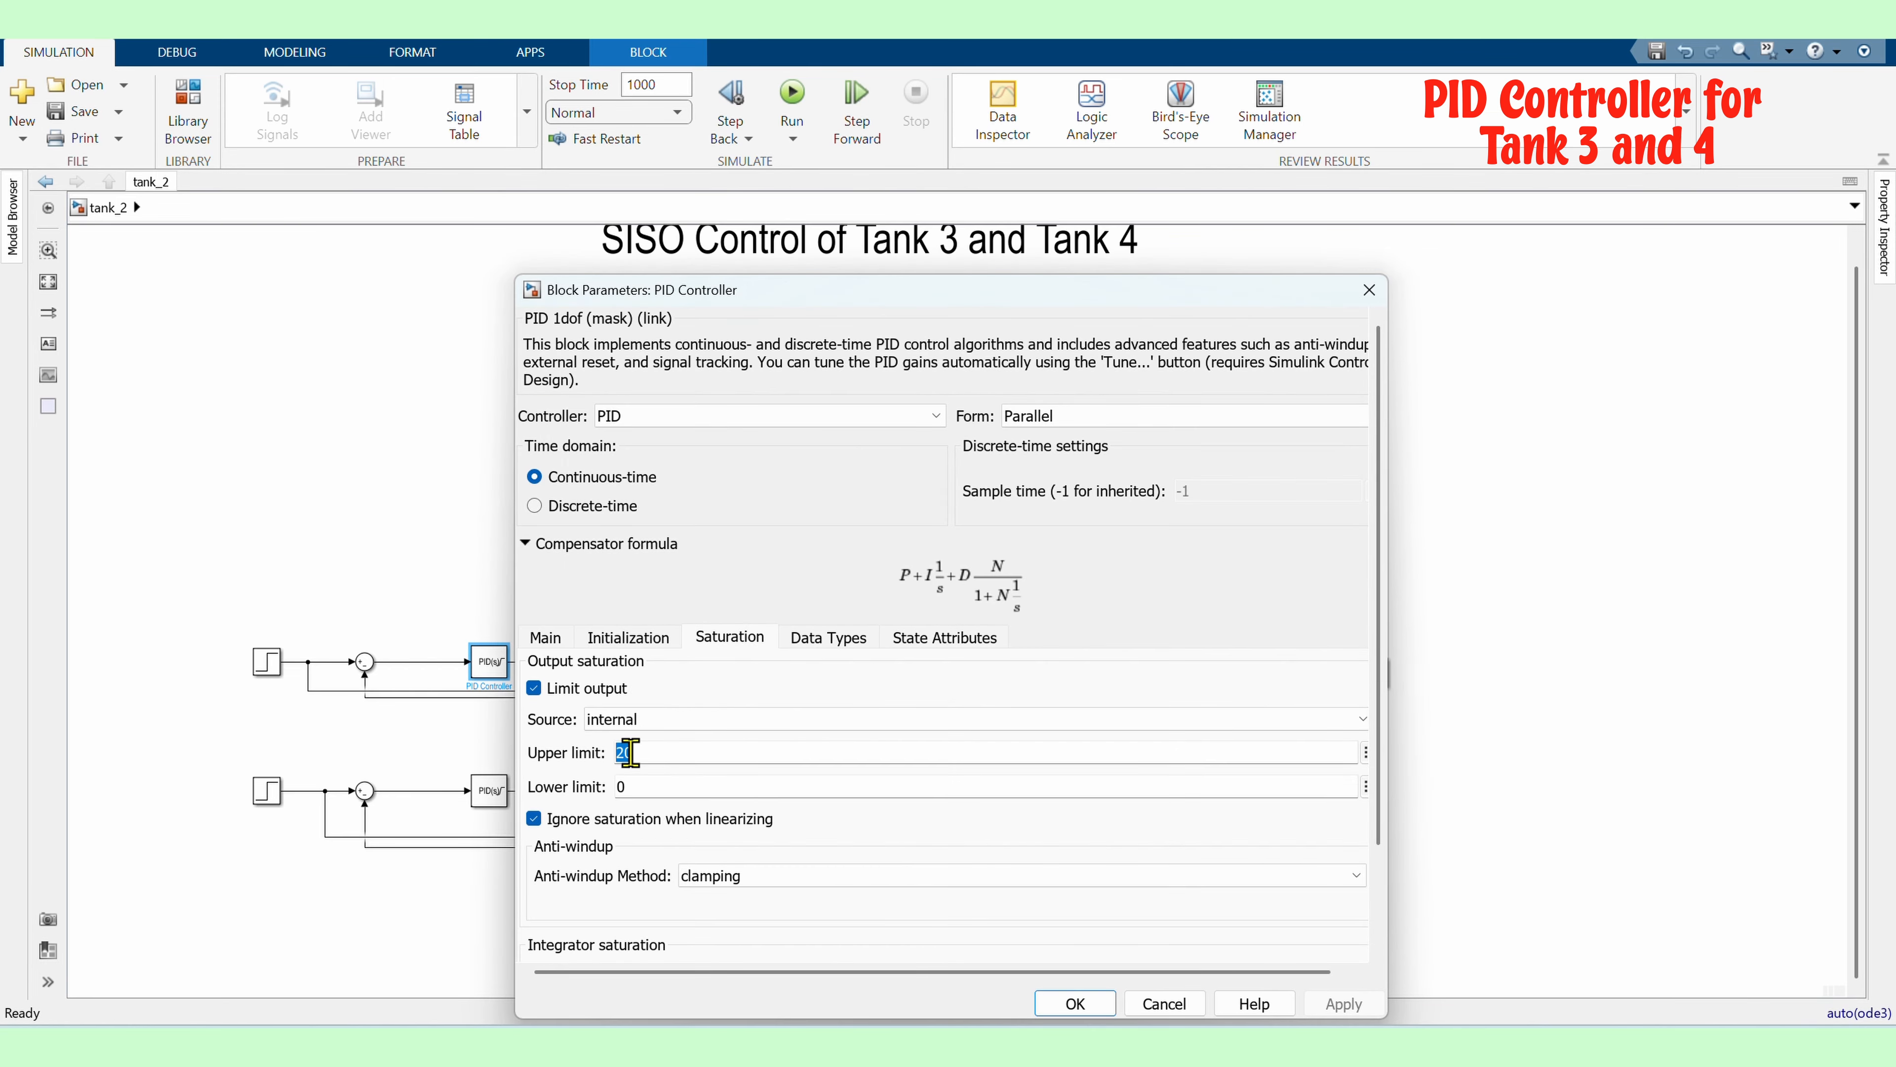
pyautogui.write('100')
pyautogui.click(1075, 1003)
# Raise the lower PID controller's output upper limit to 100
pyautogui.doubleClick(498, 797)
pyautogui.click(730, 637)
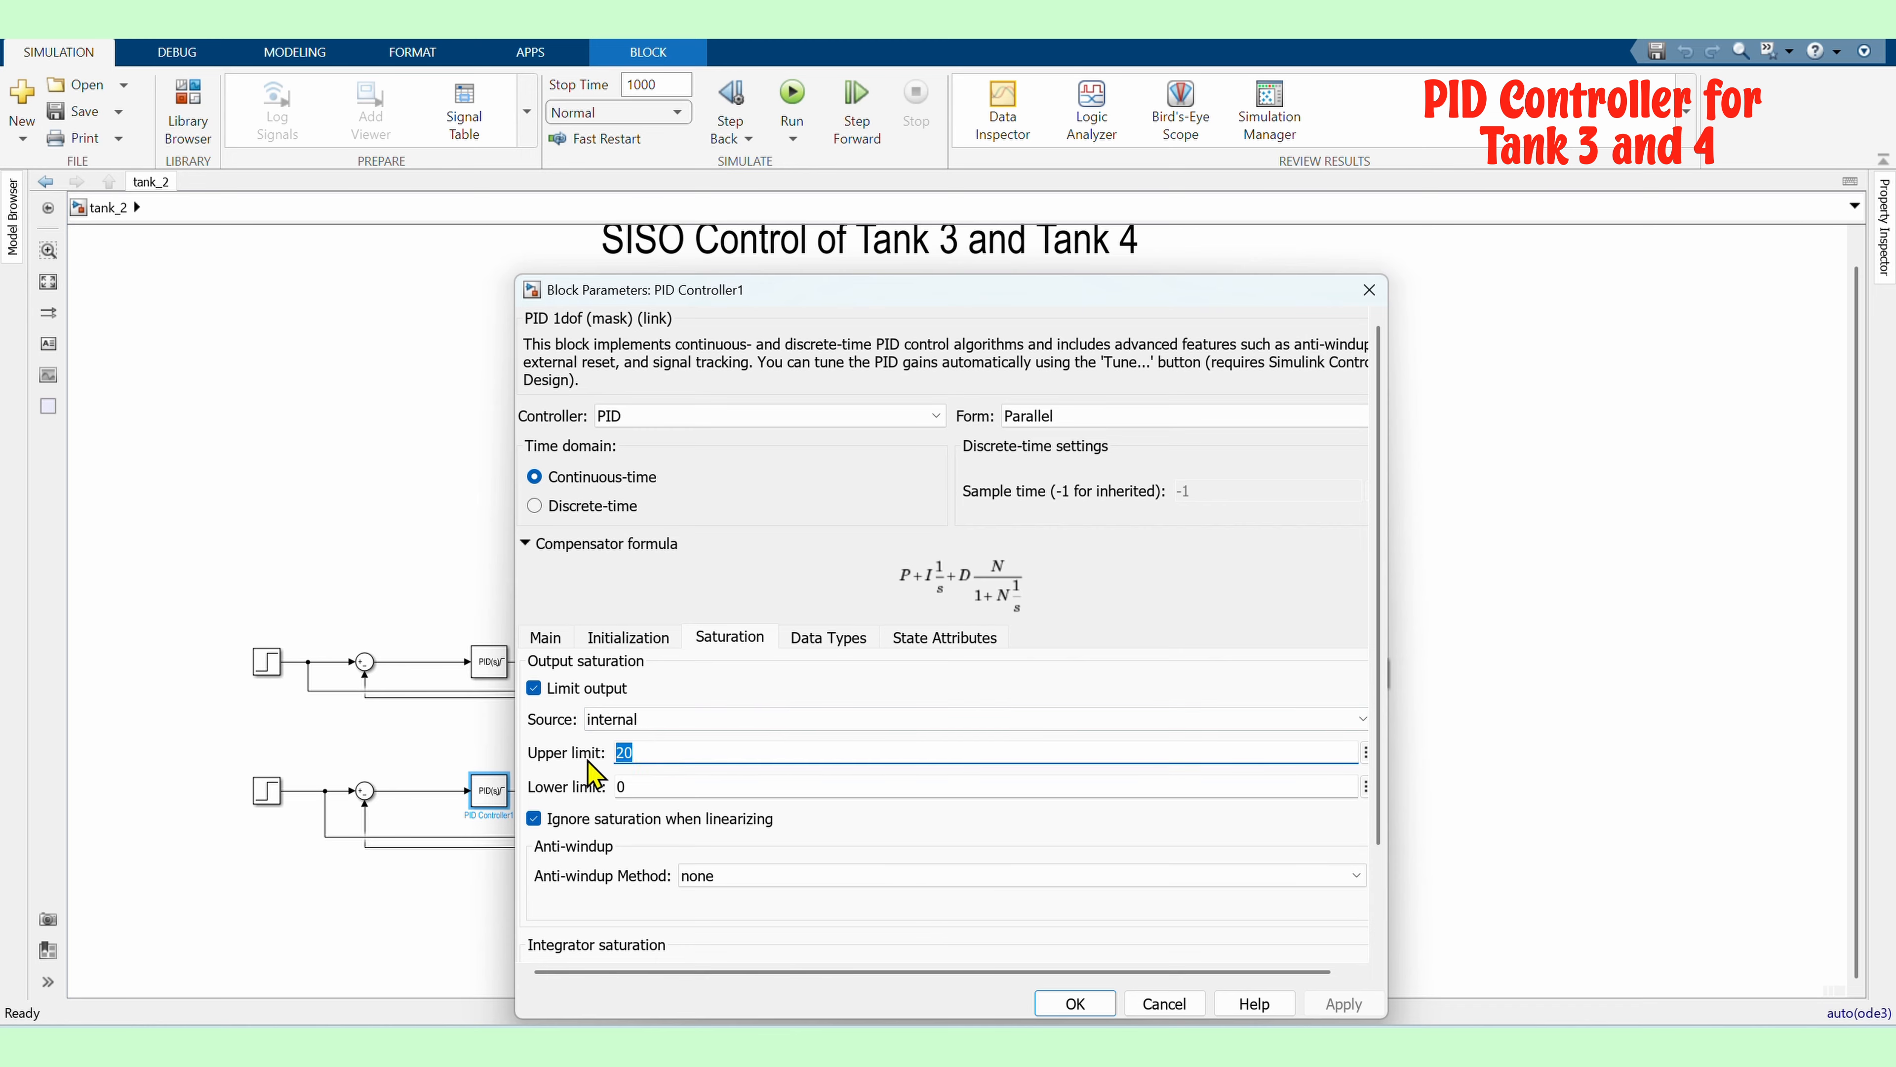
pyautogui.write('100')
pyautogui.click(1076, 1003)
# Run the simulation and review the Tank 3 scope and the main scope
pyautogui.click(792, 93)
pyautogui.doubleClick(1373, 670)
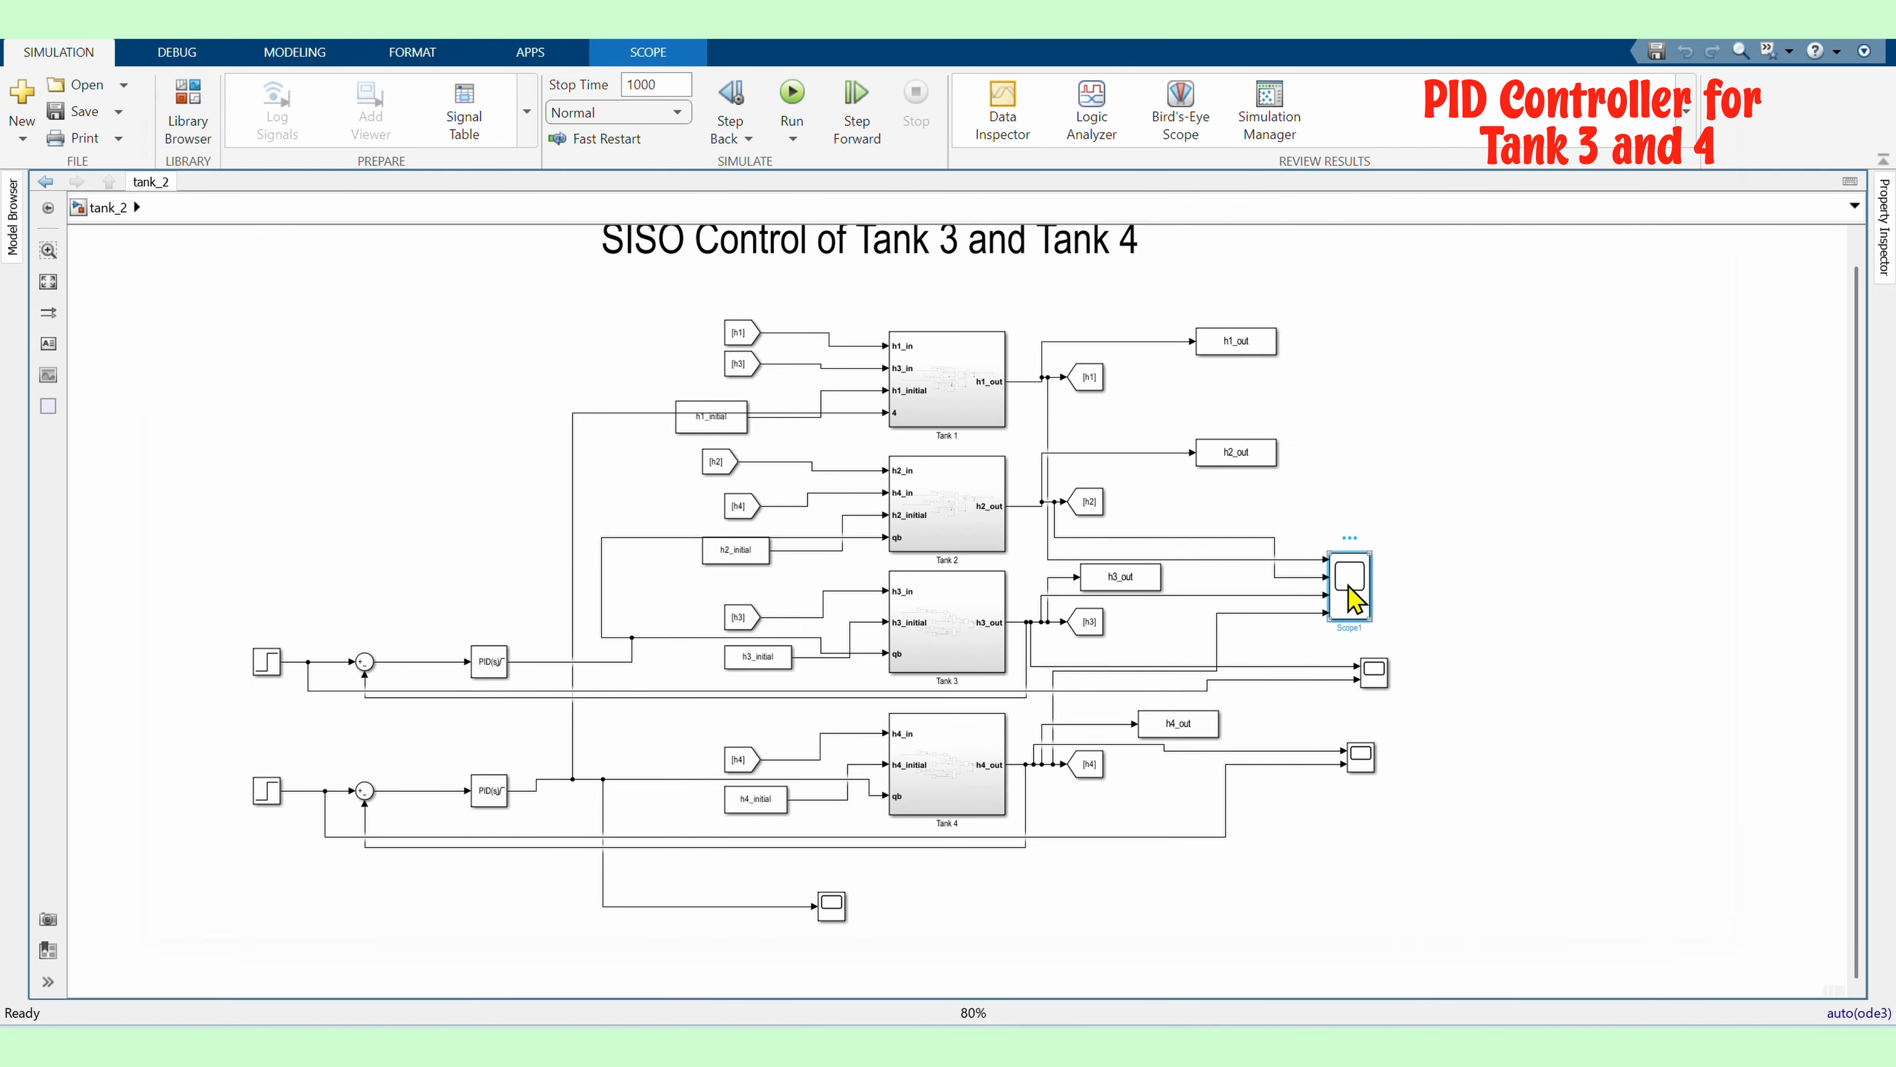
pyautogui.doubleClick(1353, 592)
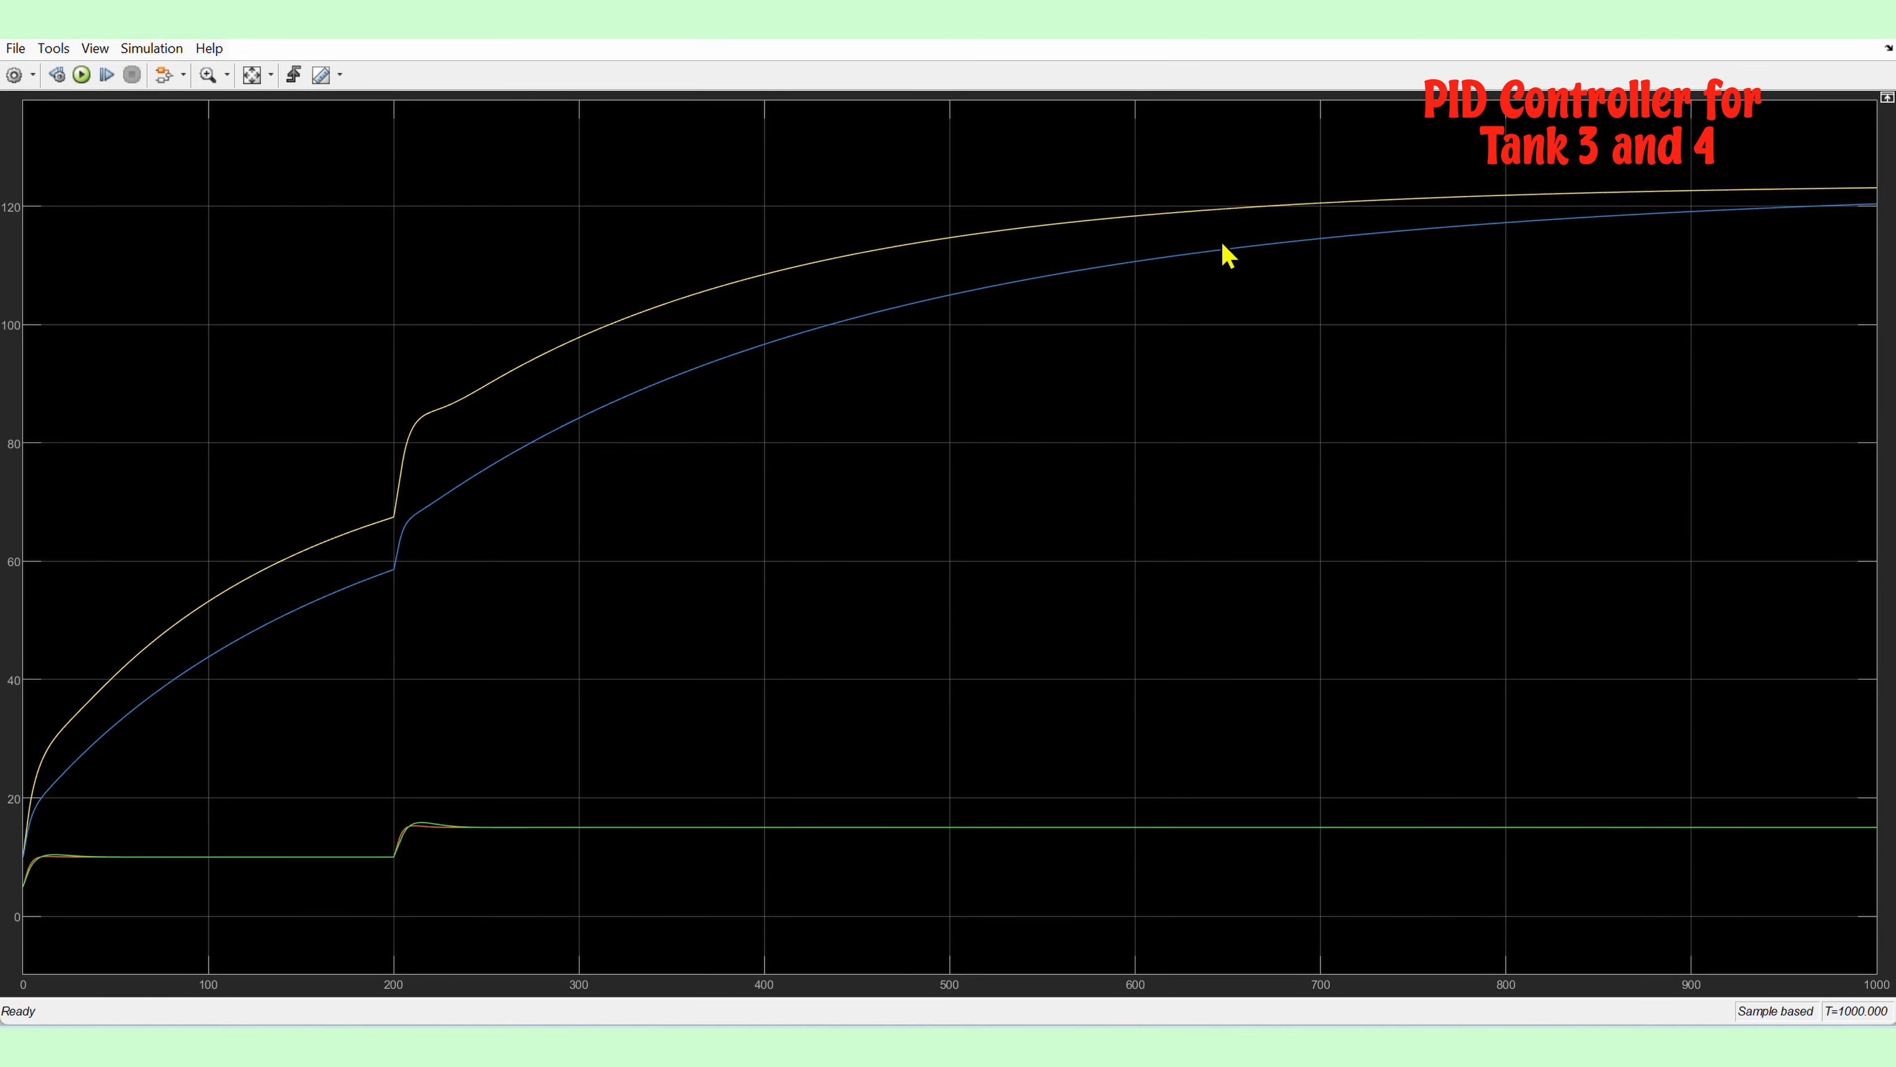
pyautogui.click(1871, 20)
# Inspect the Tank 4 scope and the lower controller output scope, zooming and autoscaling each plot
pyautogui.doubleClick(1361, 756)
pyautogui.click(844, 296)
pyautogui.click(884, 299)
pyautogui.moveTo(987, 603); pyautogui.dragTo(655, 336)
pyautogui.click(888, 300)
pyautogui.click(1234, 240)
pyautogui.doubleClick(829, 911)
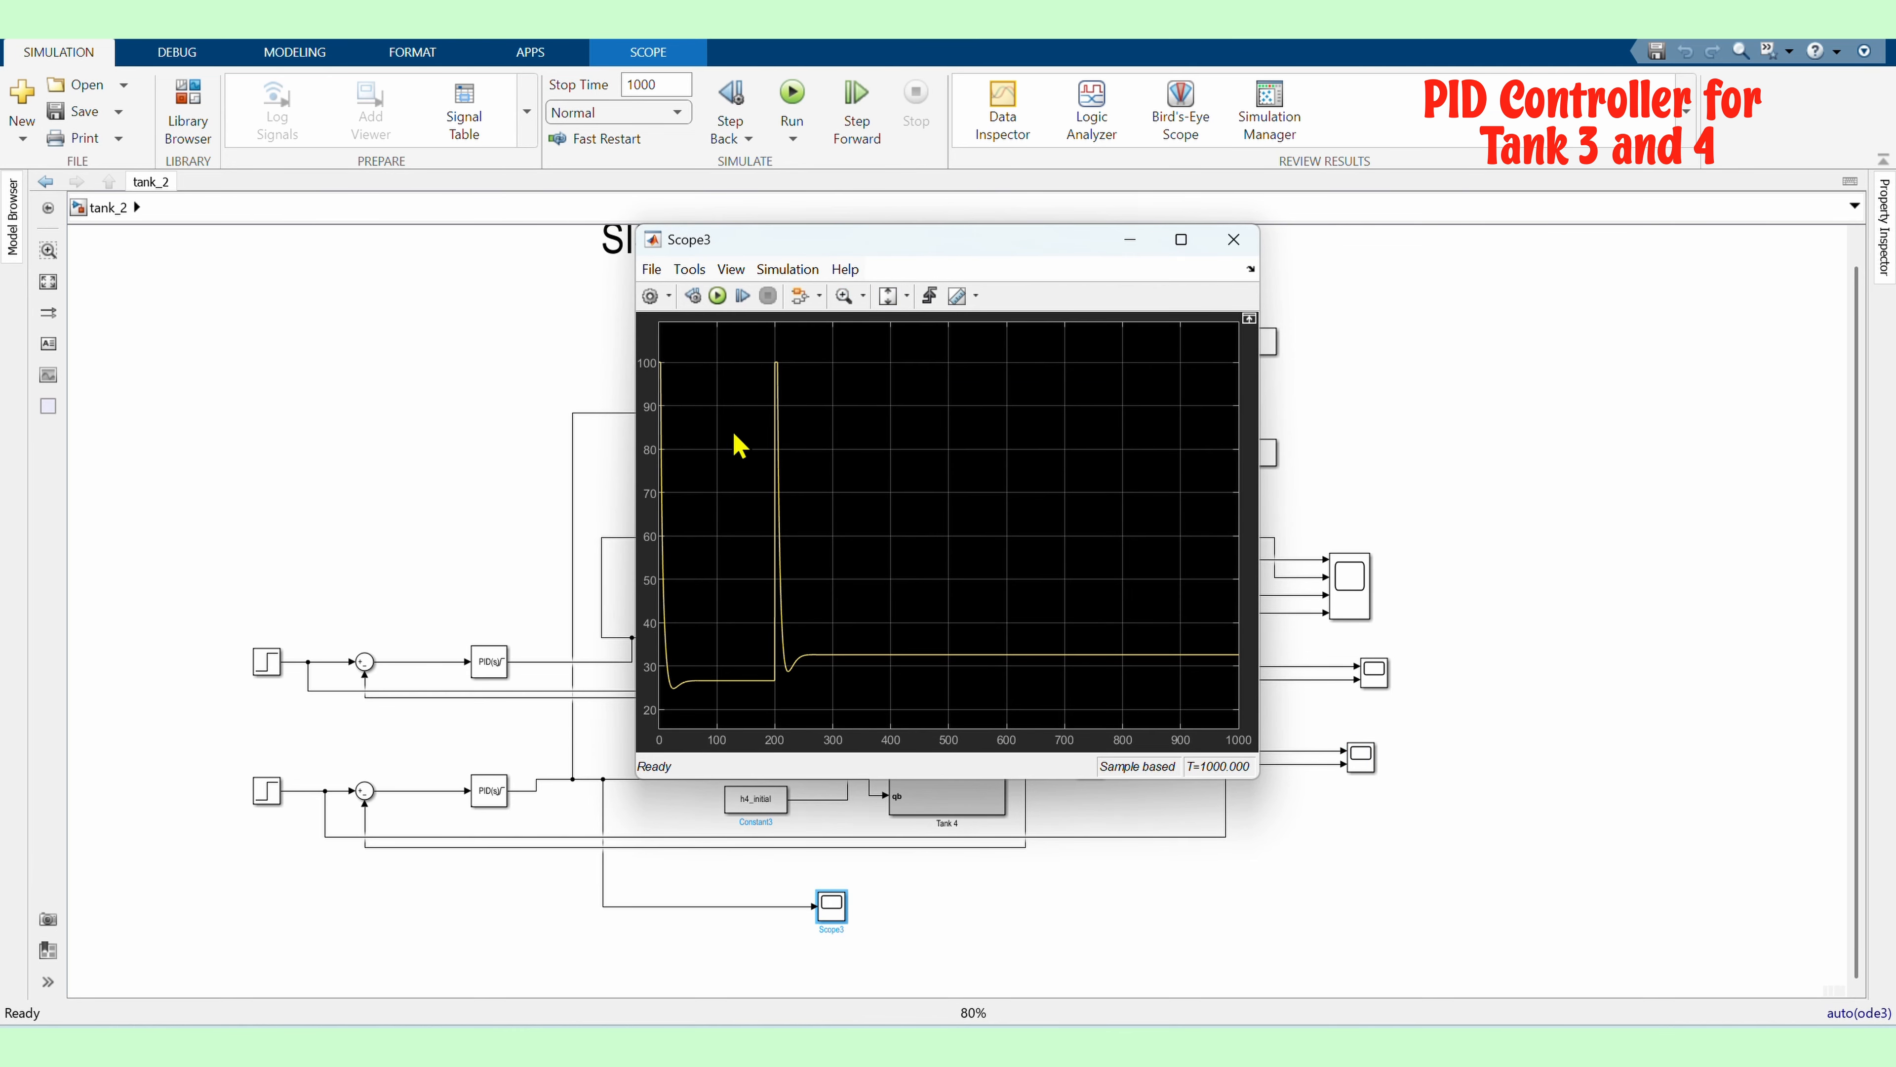
pyautogui.click(845, 296)
pyautogui.moveTo(894, 696); pyautogui.dragTo(808, 606)
pyautogui.click(888, 299)
pyautogui.click(1233, 240)
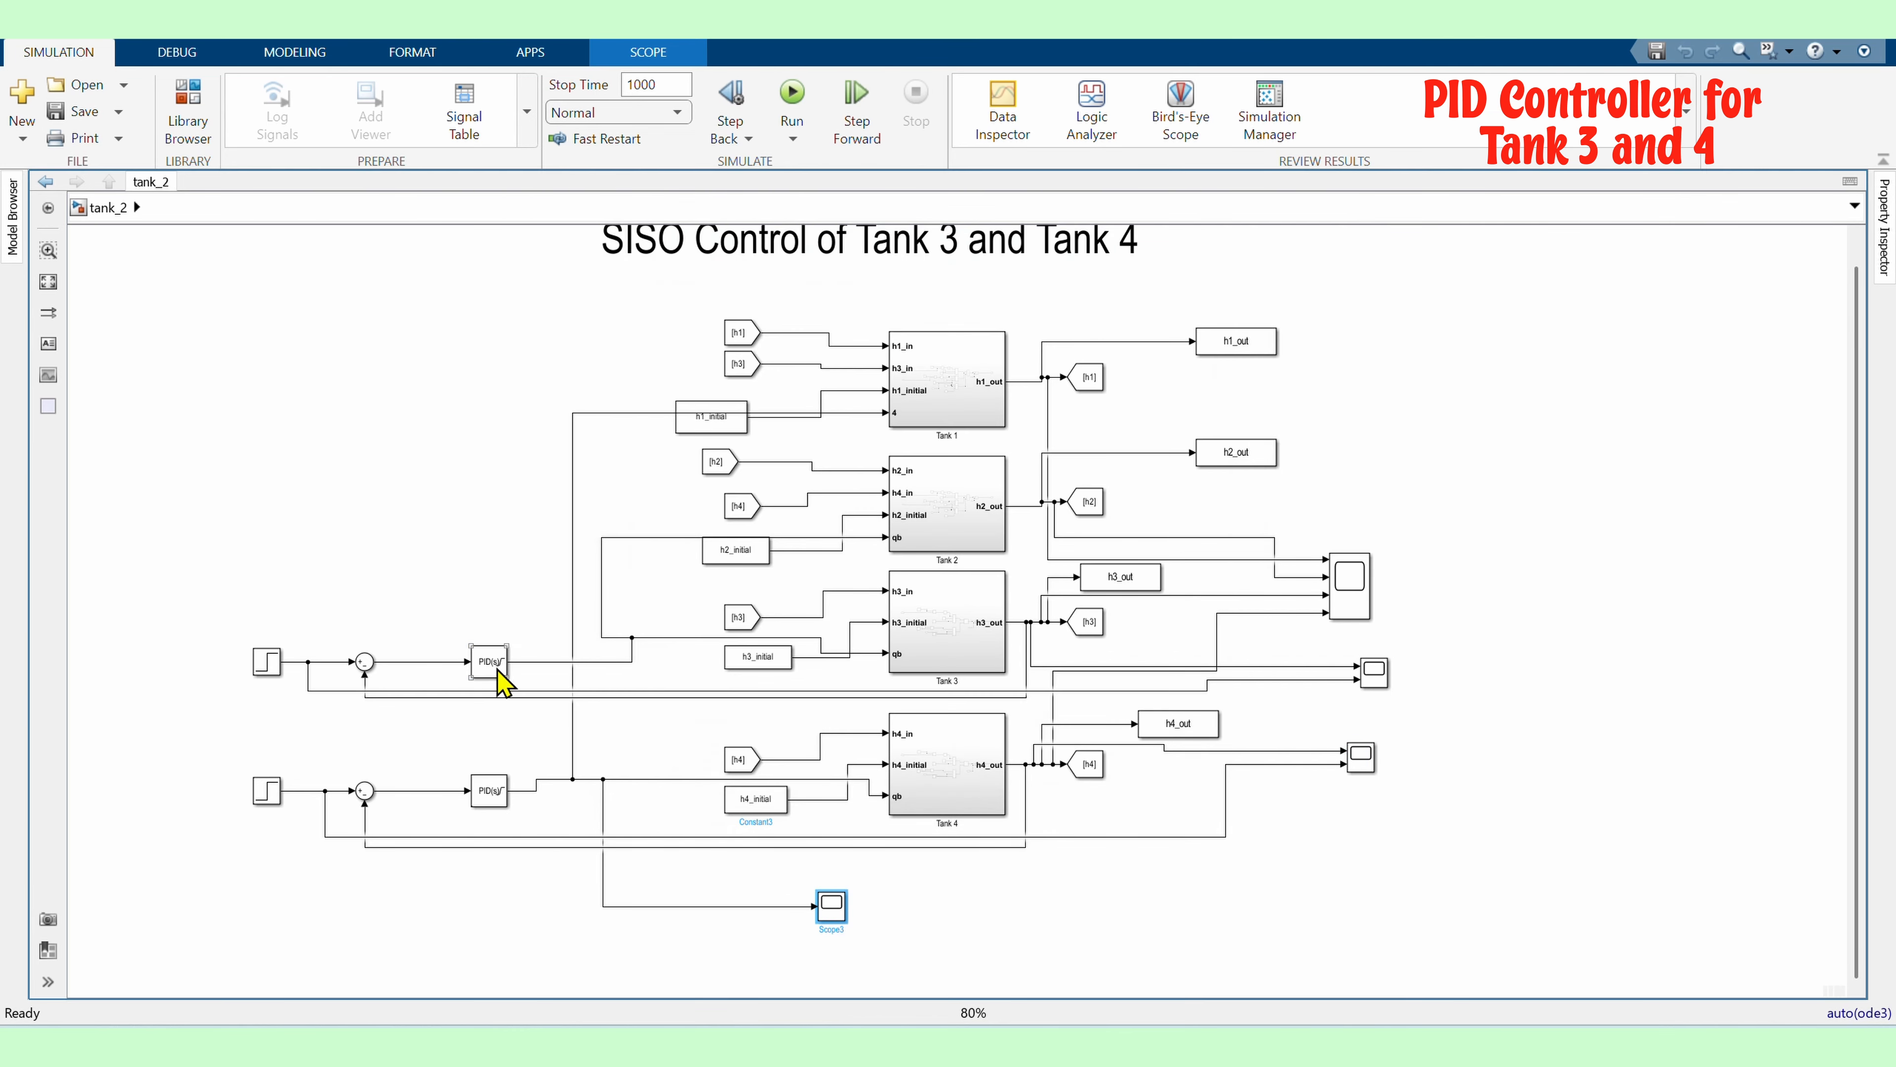
# Set the upper PID controller's output upper limit to 35
pyautogui.doubleClick(494, 666)
pyautogui.click(731, 639)
pyautogui.doubleClick(627, 754)
pyautogui.write('35')
pyautogui.click(1075, 1003)
# Set the lower PID controller's output upper limit to 35
pyautogui.doubleClick(499, 794)
pyautogui.click(731, 637)
pyautogui.doubleClick(668, 754)
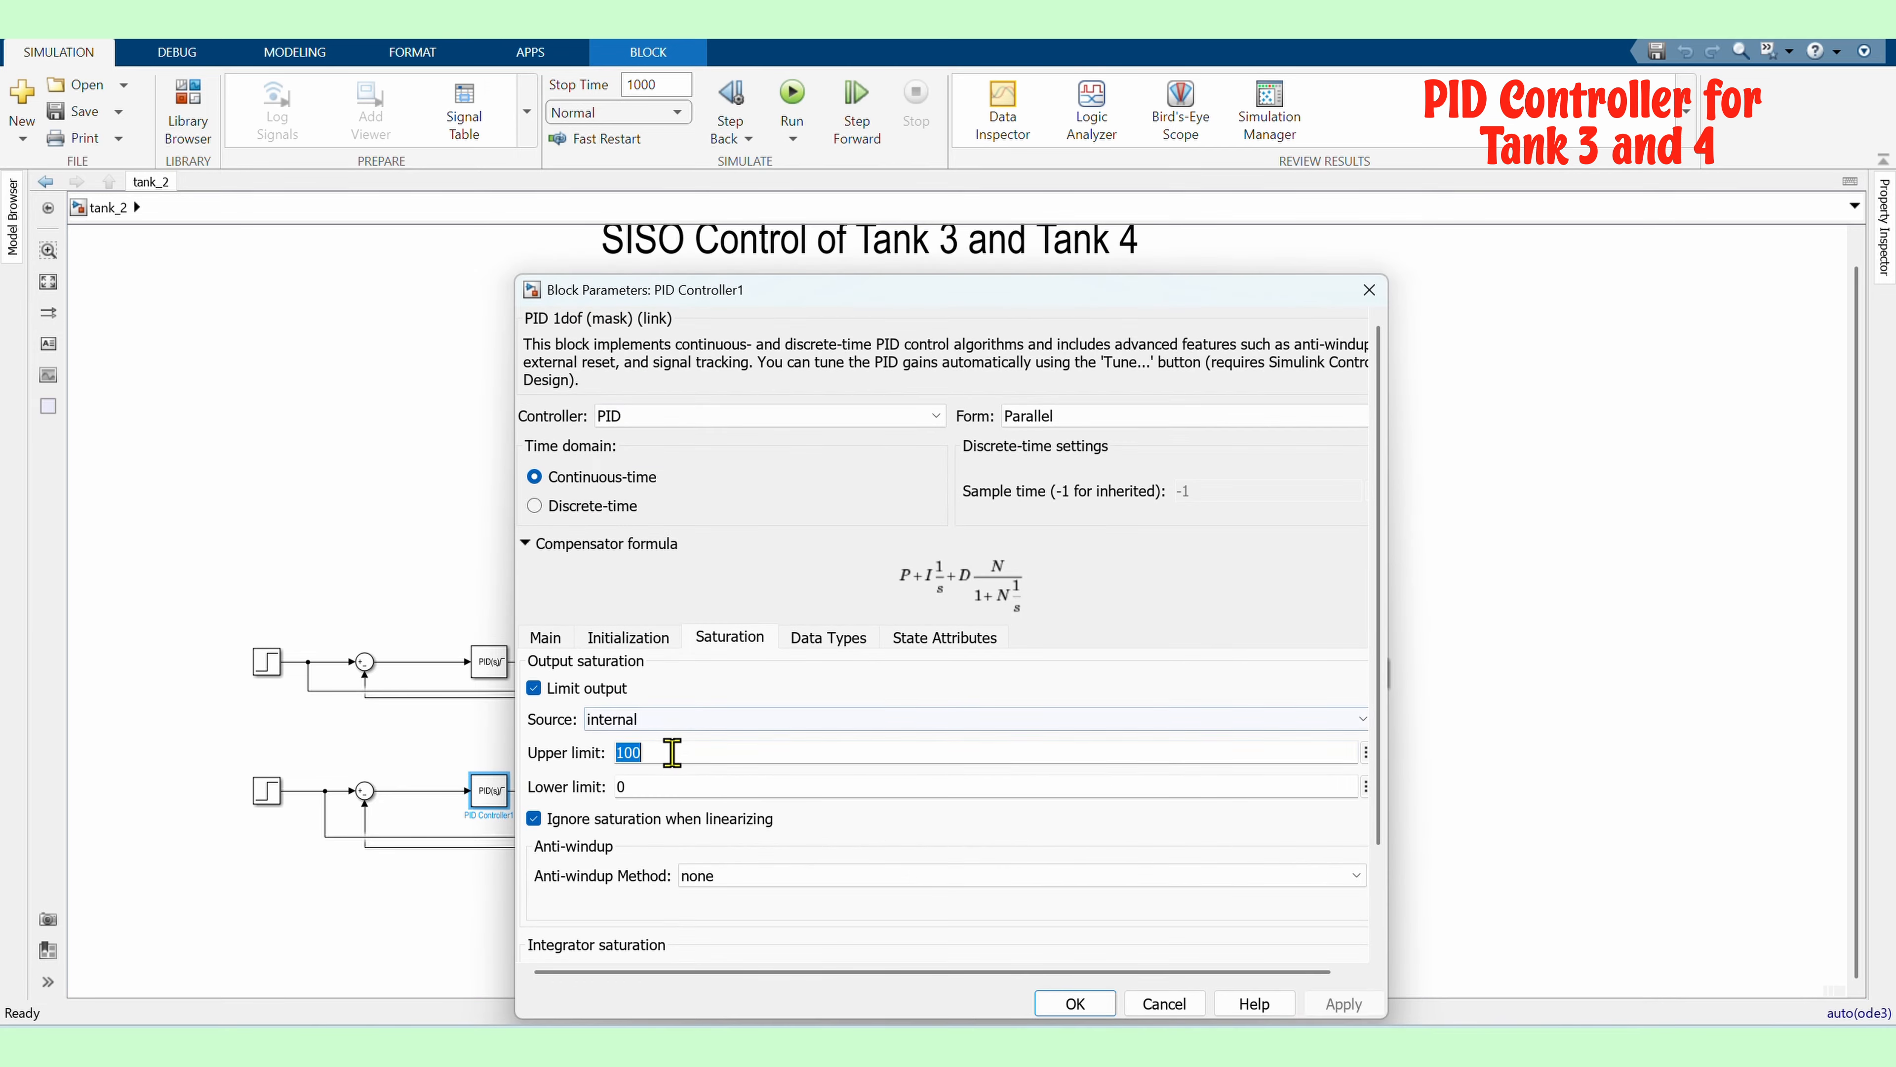
pyautogui.write('35')
pyautogui.click(1074, 1003)
# Rerun the simulation and open the Tank 3 scope
pyautogui.click(792, 93)
pyautogui.doubleClick(1373, 670)
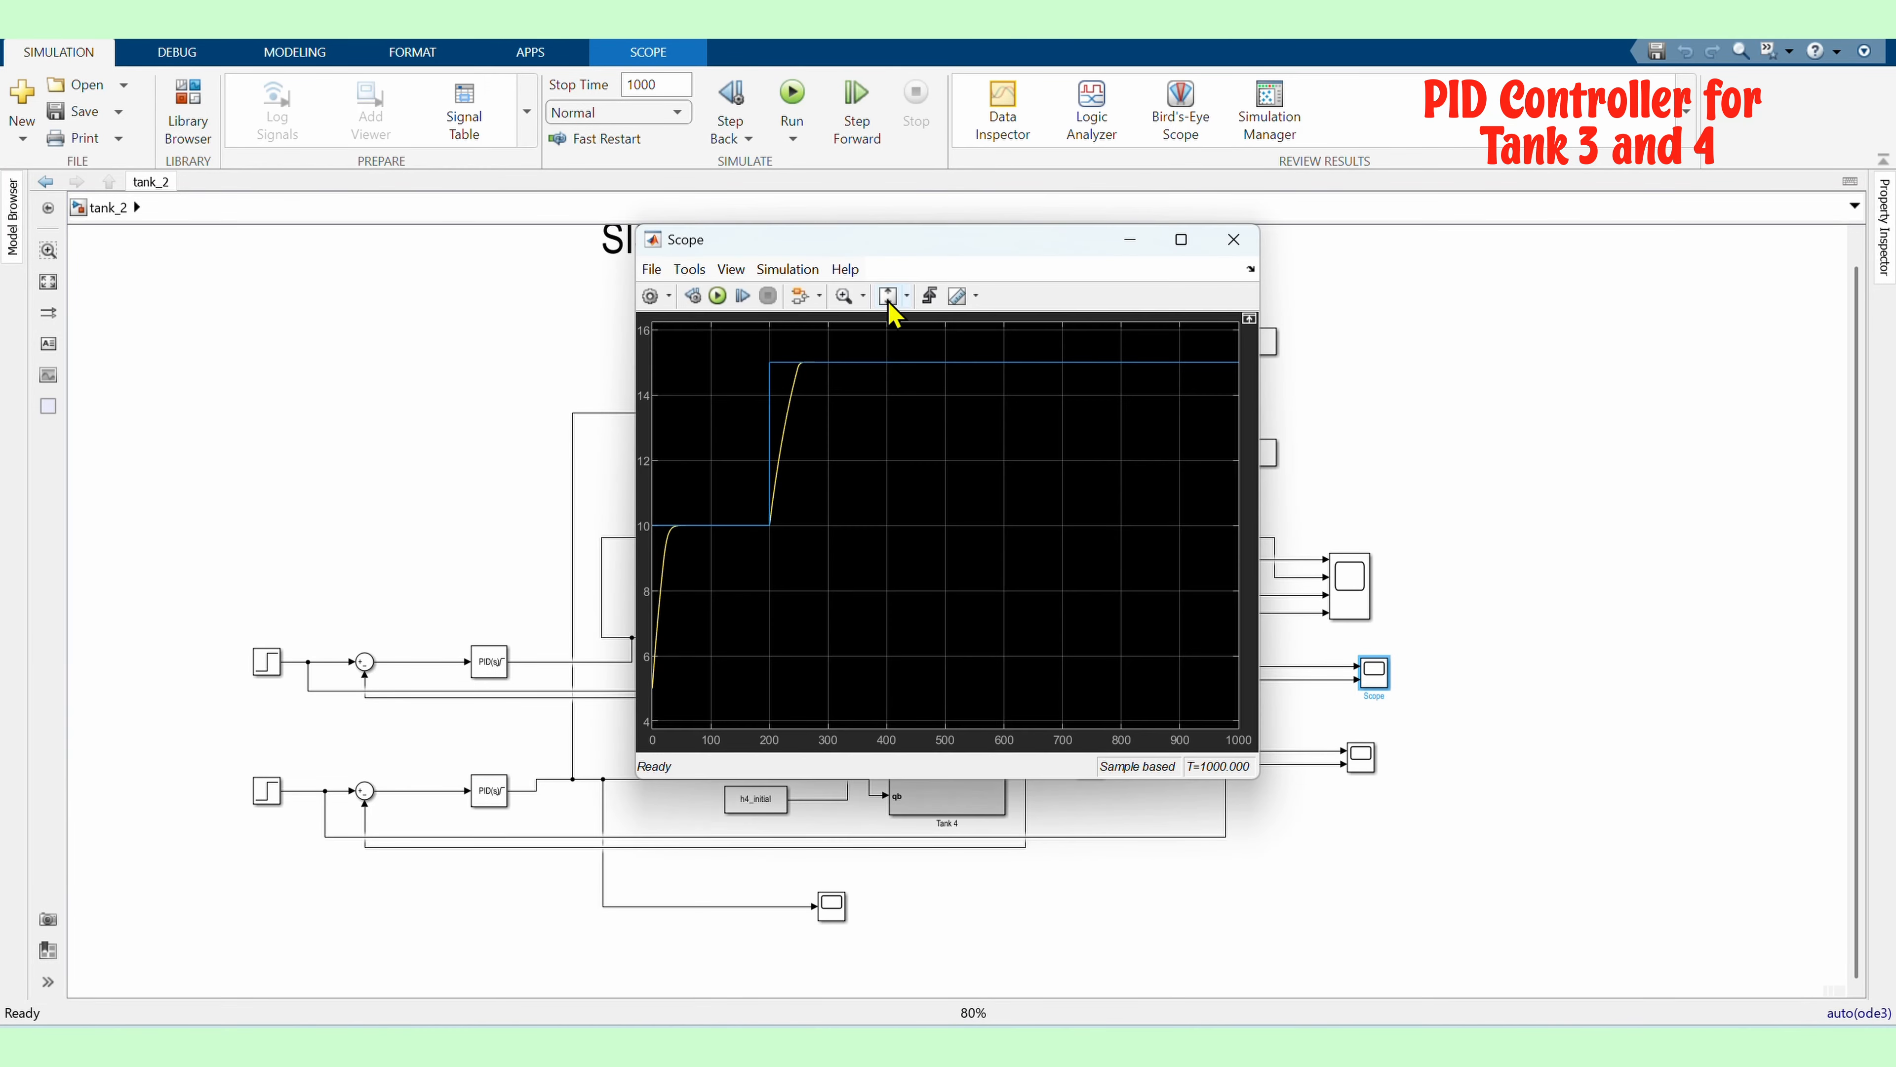
# Inspect the Tank 3 and Tank 4 level plots in their scopes, maximizing each window
pyautogui.click(1189, 241)
pyautogui.click(1875, 23)
pyautogui.doubleClick(1365, 766)
pyautogui.click(1185, 242)
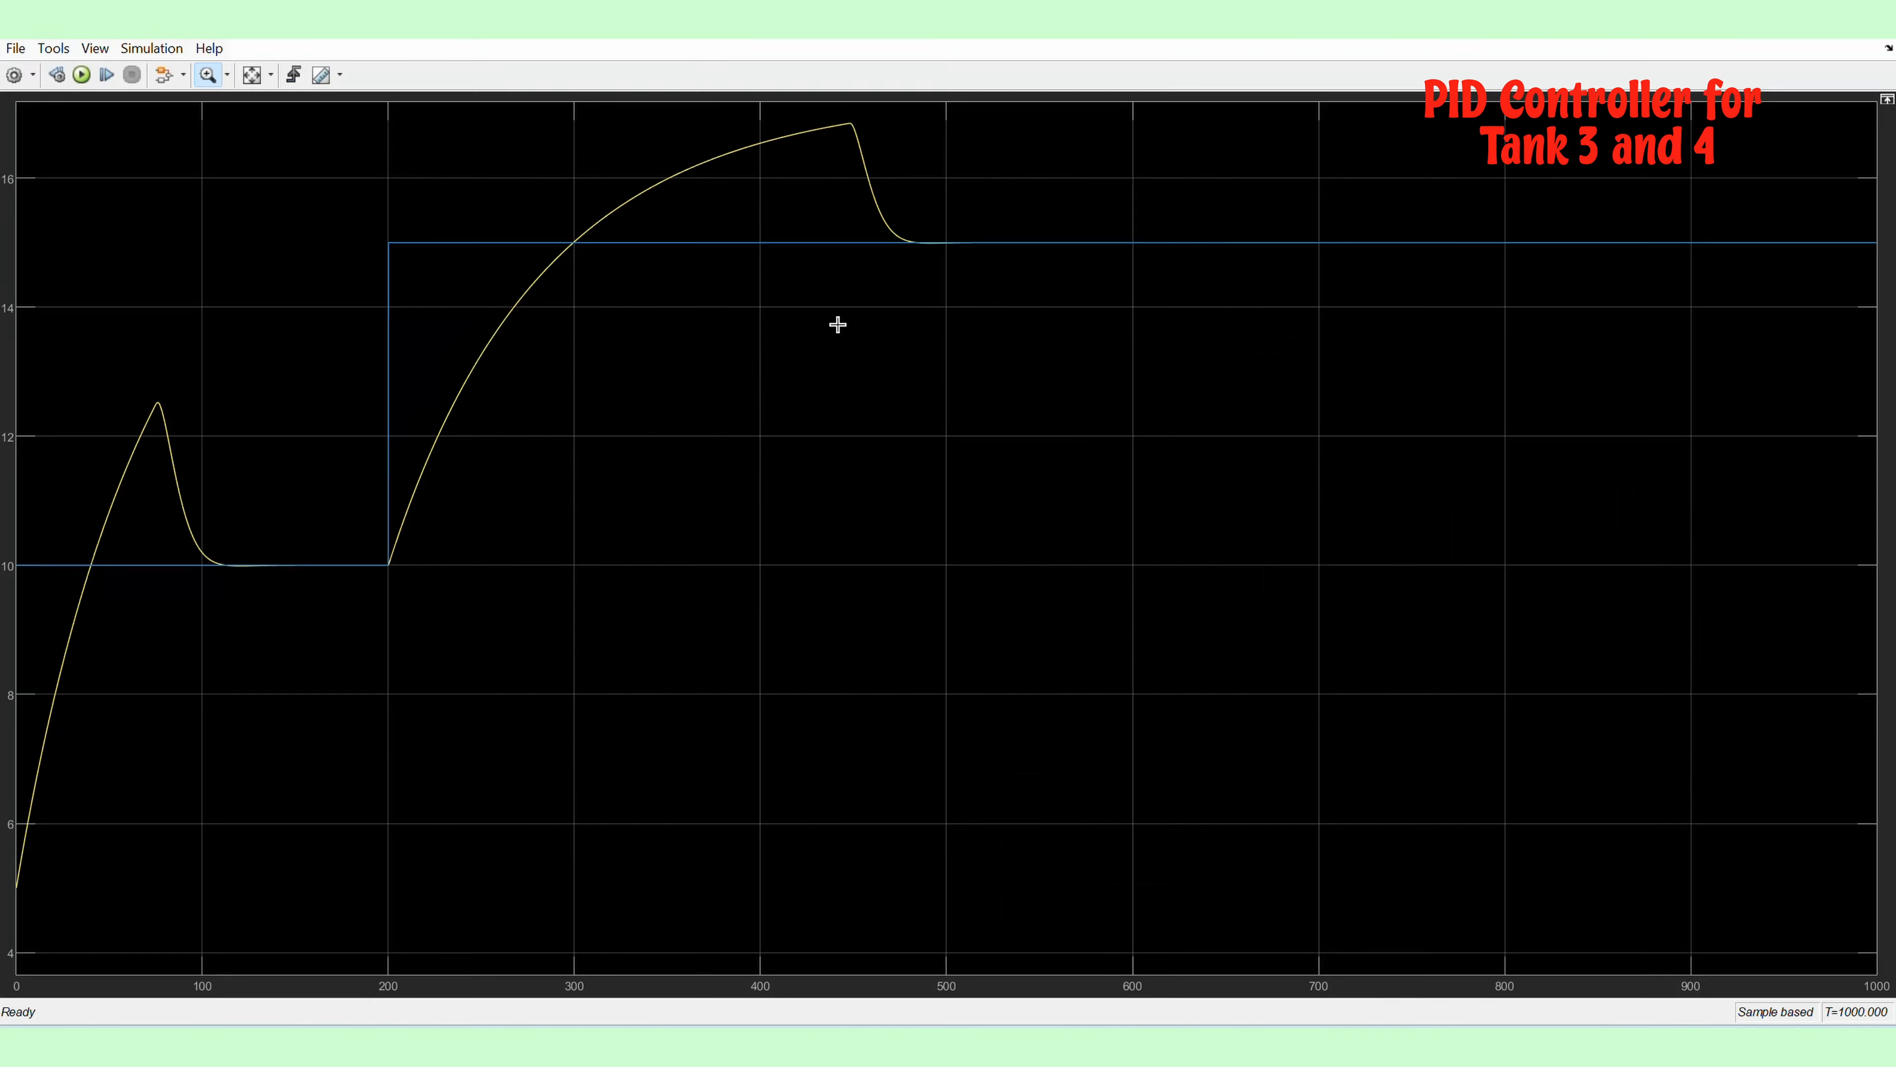
pyautogui.click(1876, 23)
# Retune the lower PID controller in the PID Tuner with a faster response time and more robust transient behavior
pyautogui.doubleClick(488, 794)
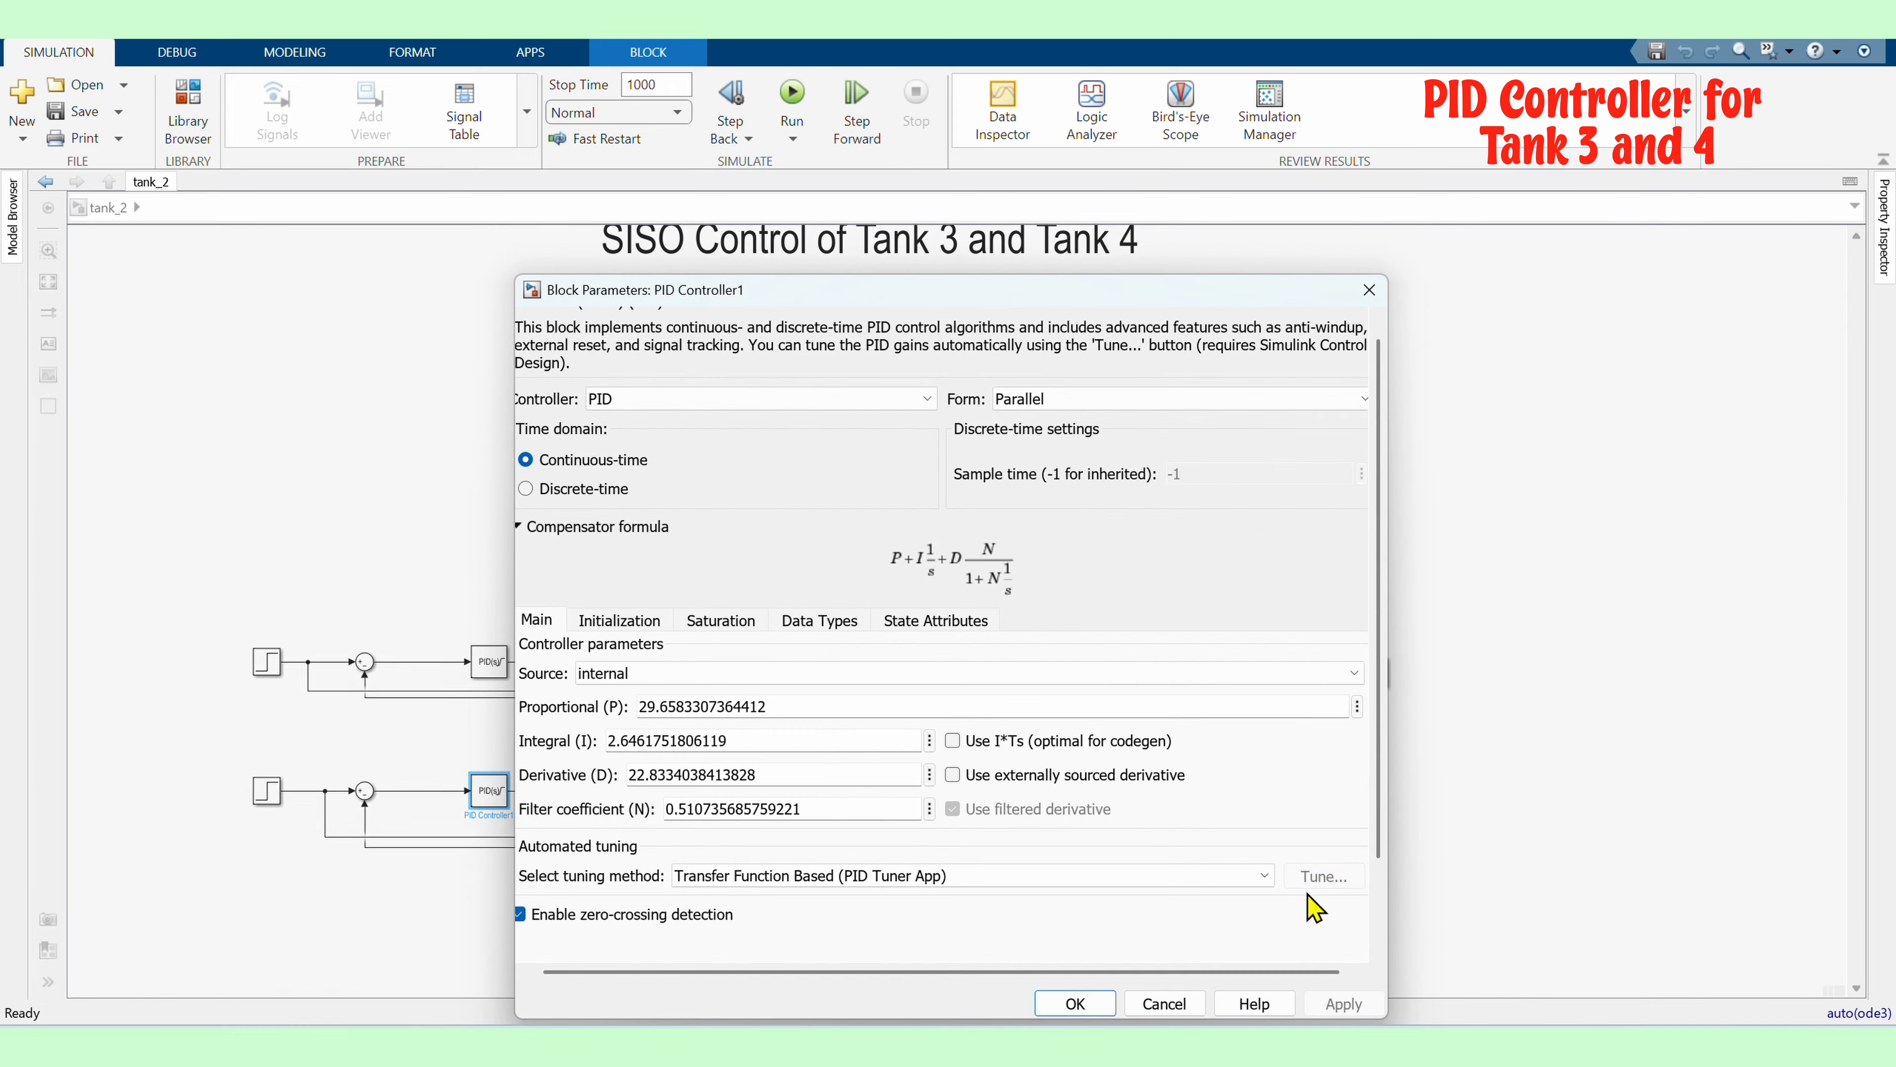
pyautogui.click(1296, 878)
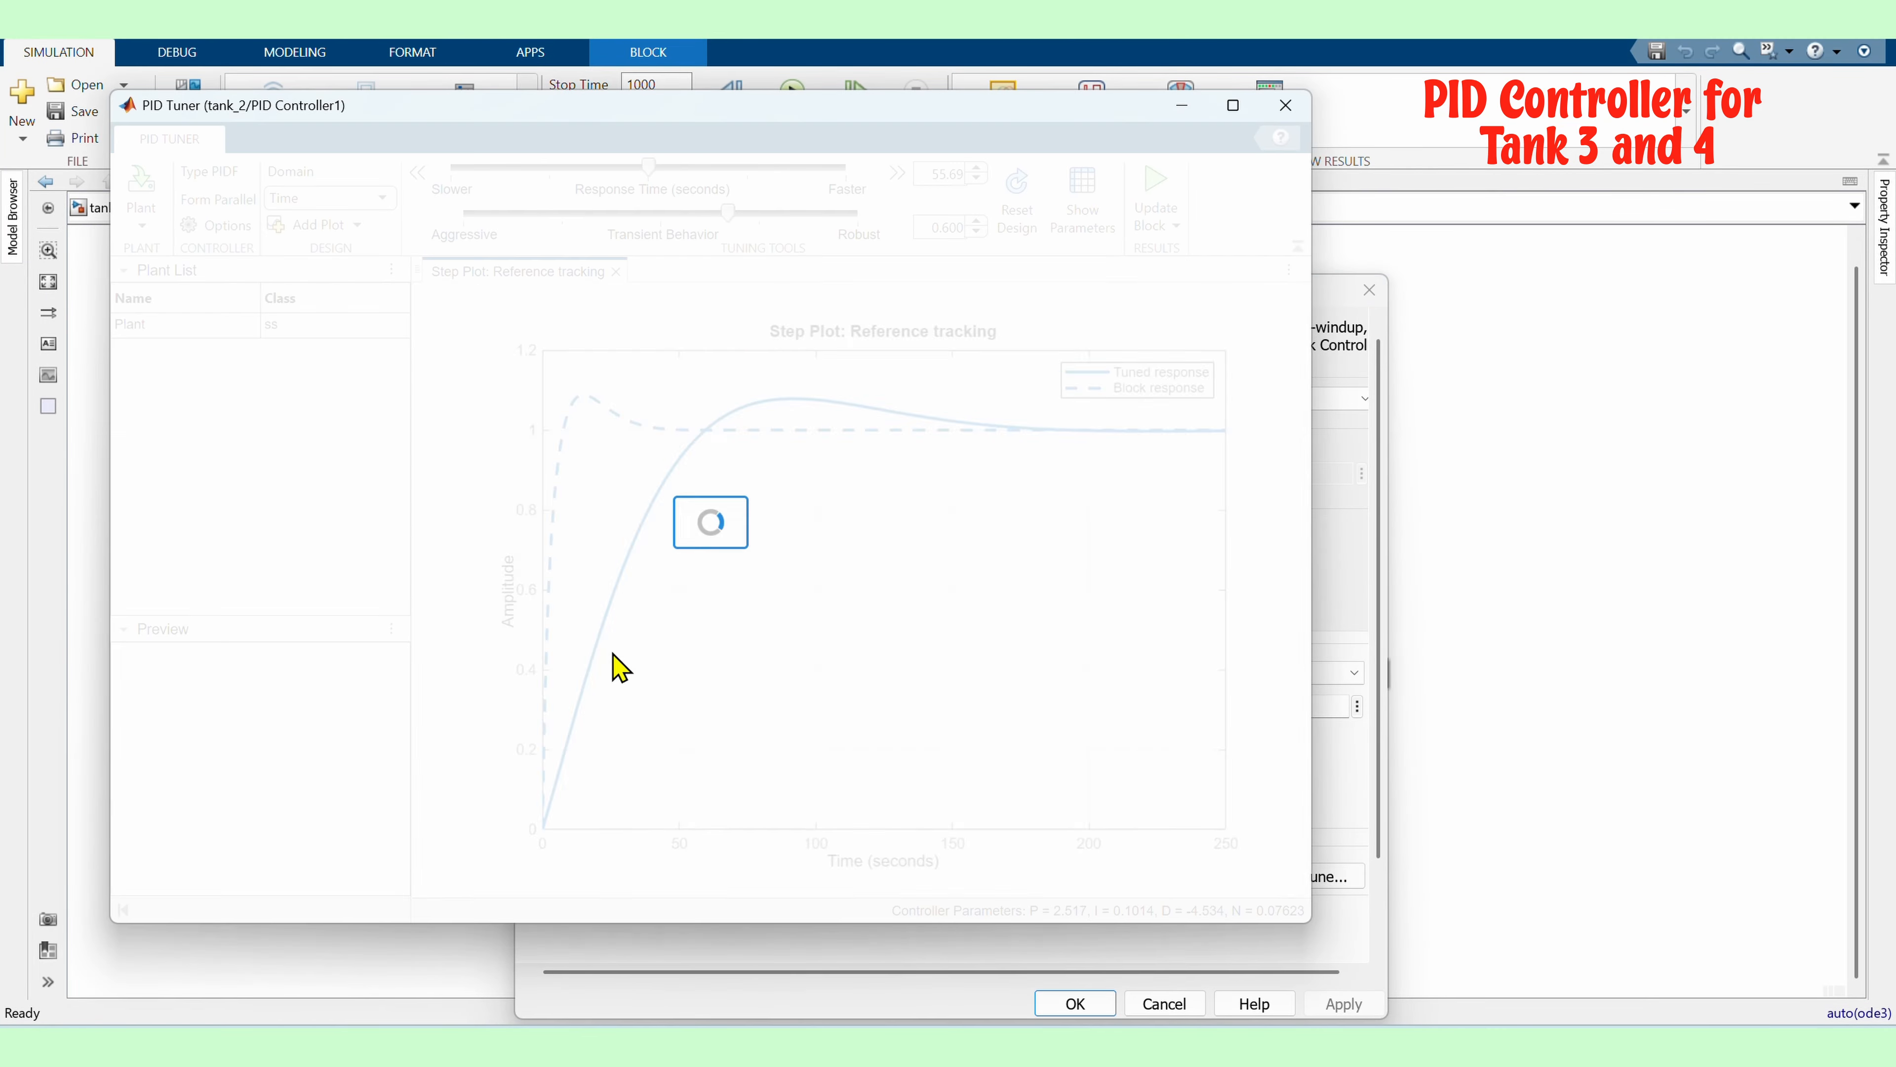
pyautogui.moveTo(648, 168); pyautogui.dragTo(814, 167)
pyautogui.moveTo(728, 212); pyautogui.dragTo(858, 211)
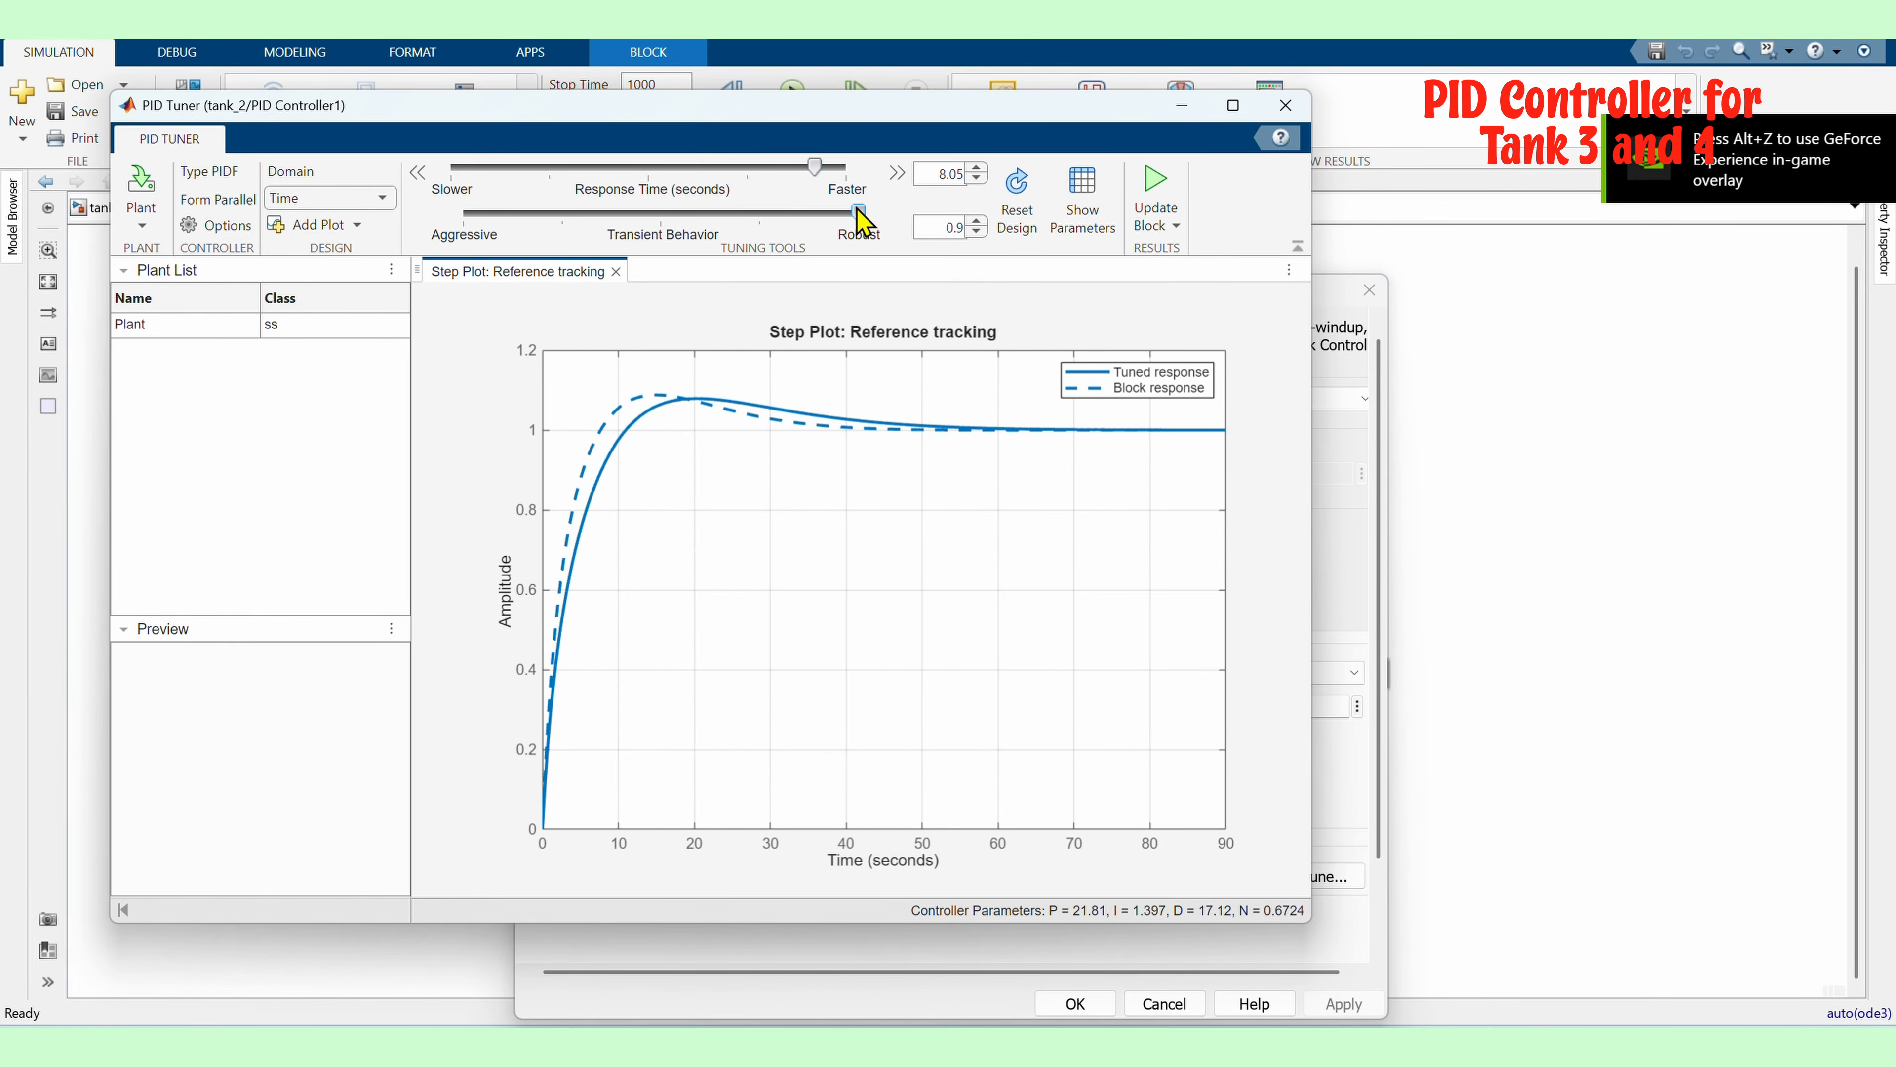
pyautogui.click(1285, 108)
pyautogui.click(1073, 1005)
# Rerun the simulation and open the Tank 4 scope
pyautogui.click(792, 96)
pyautogui.doubleClick(1367, 762)
pyautogui.click(248, 80)
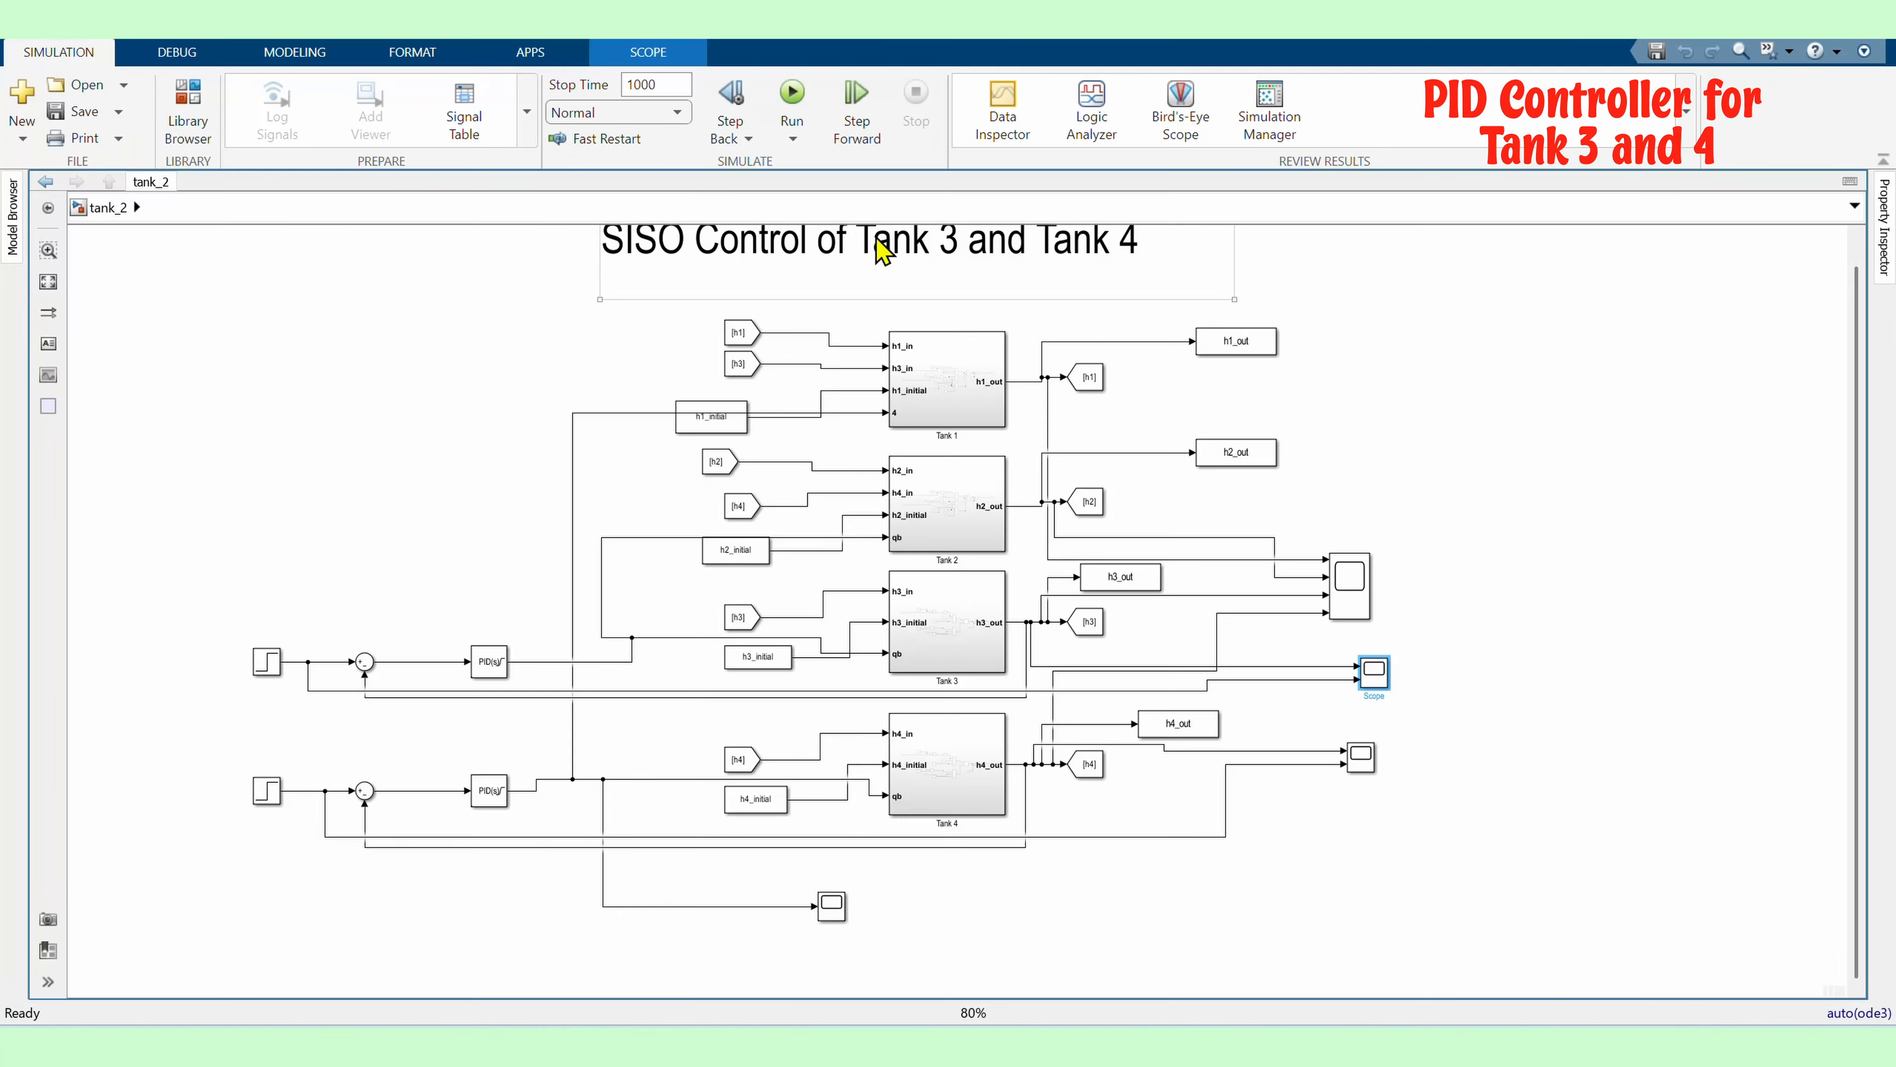
# Retune the lower PID controller in the PID Tuner with a slower response and more aggressive transient behavior
pyautogui.doubleClick(489, 791)
pyautogui.click(1306, 886)
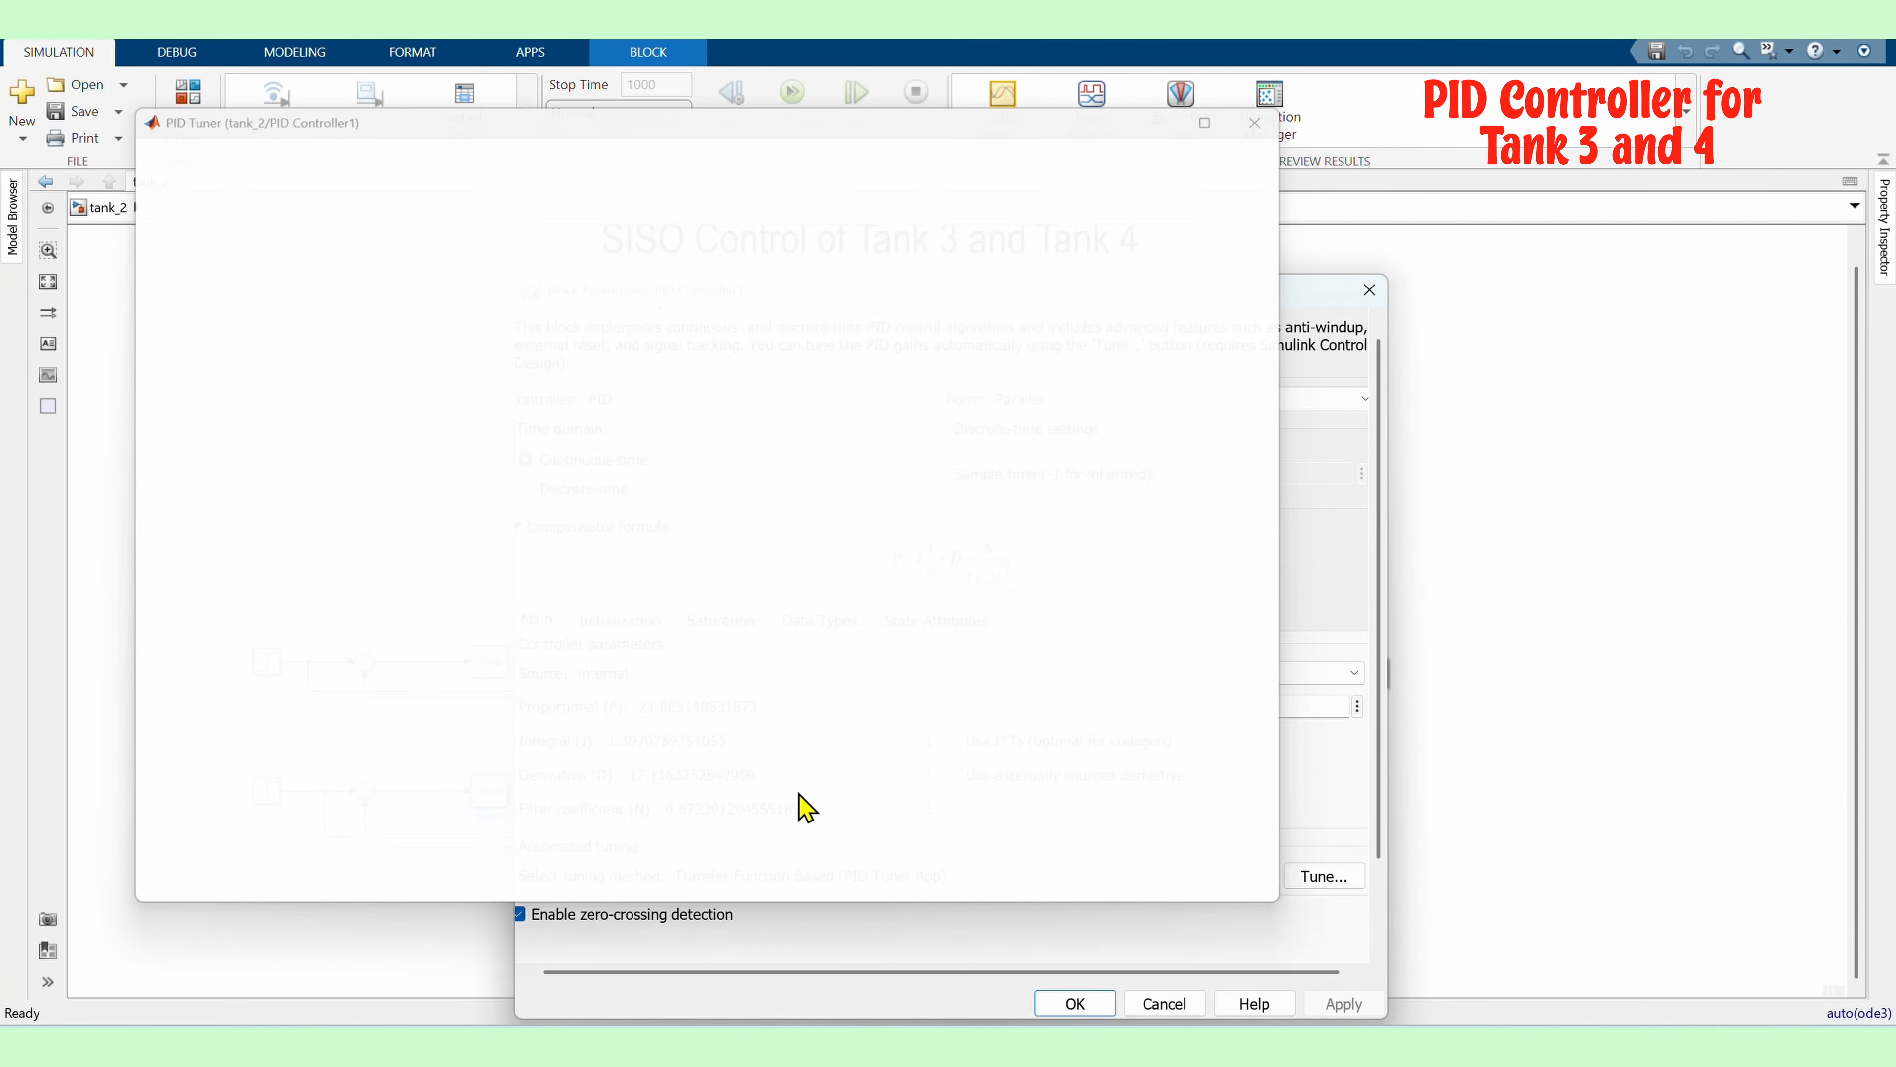
pyautogui.moveTo(648, 166); pyautogui.dragTo(550, 166)
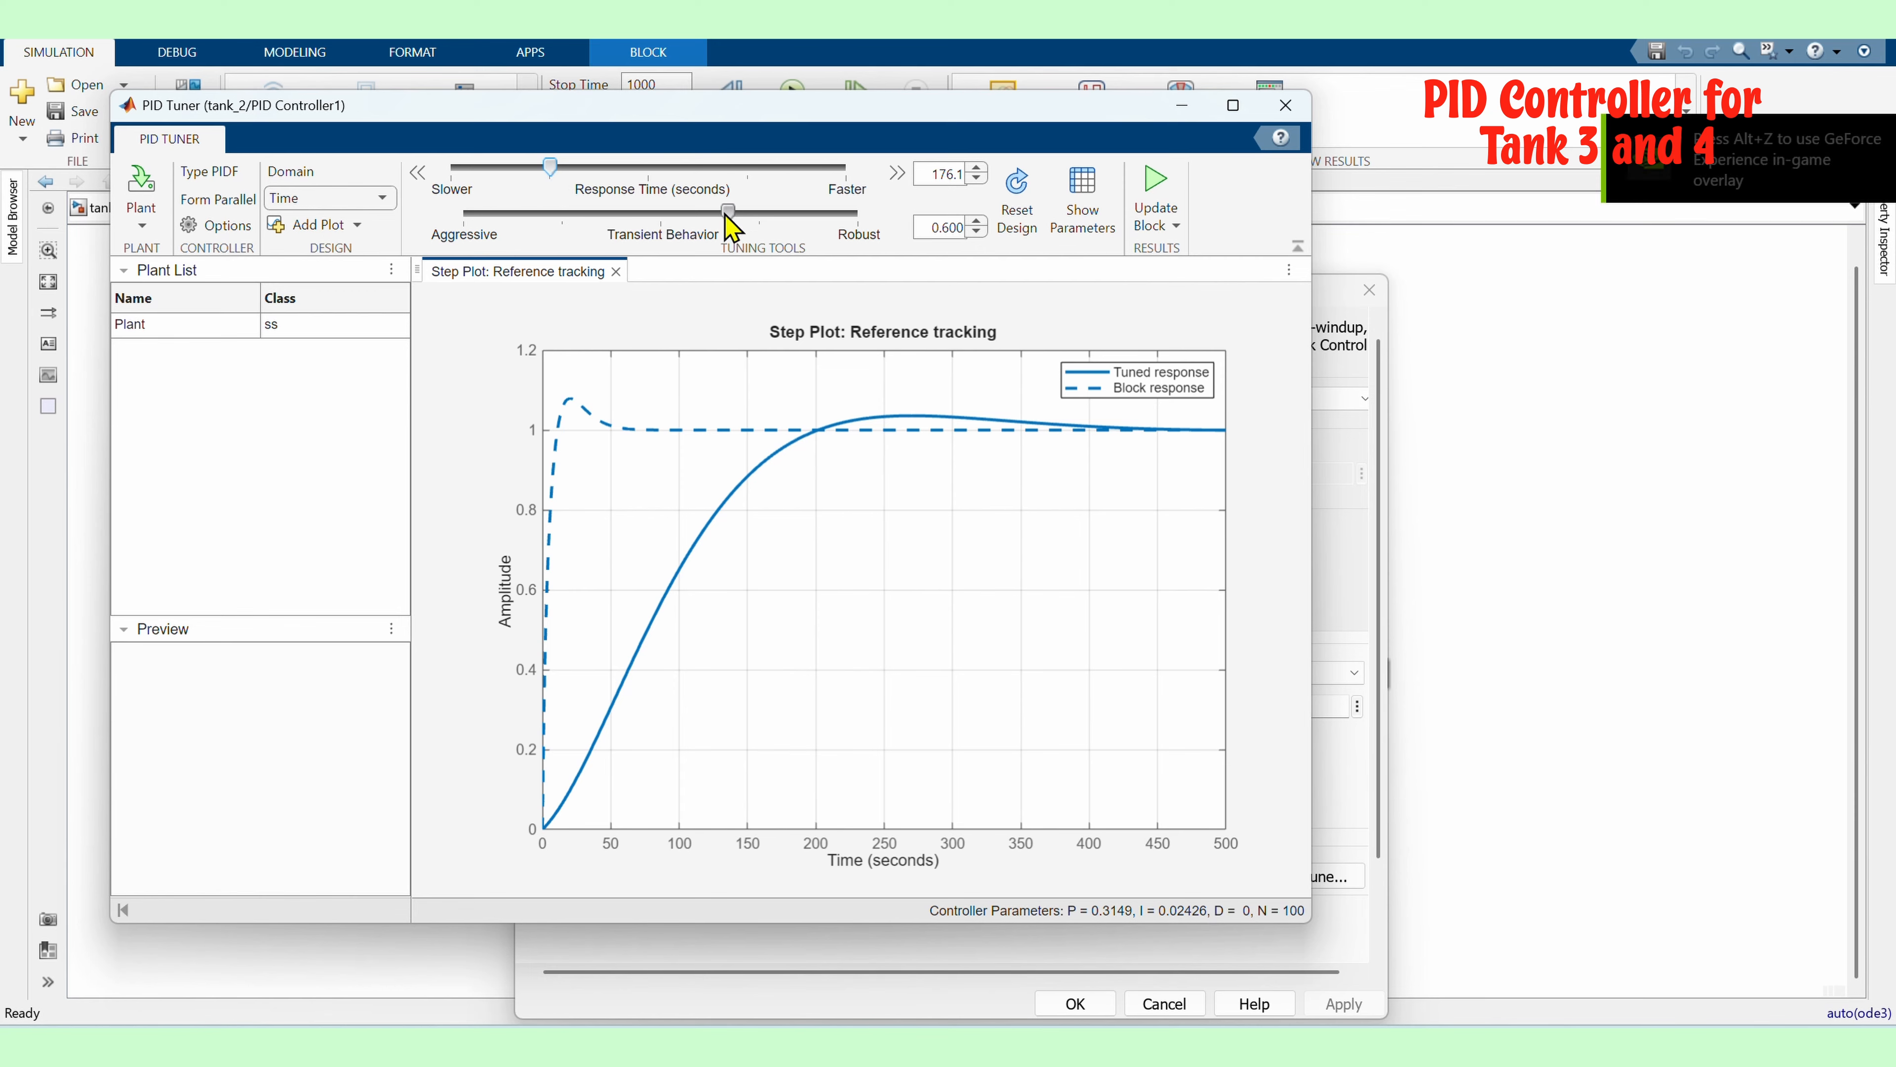
pyautogui.moveTo(728, 212); pyautogui.dragTo(464, 213)
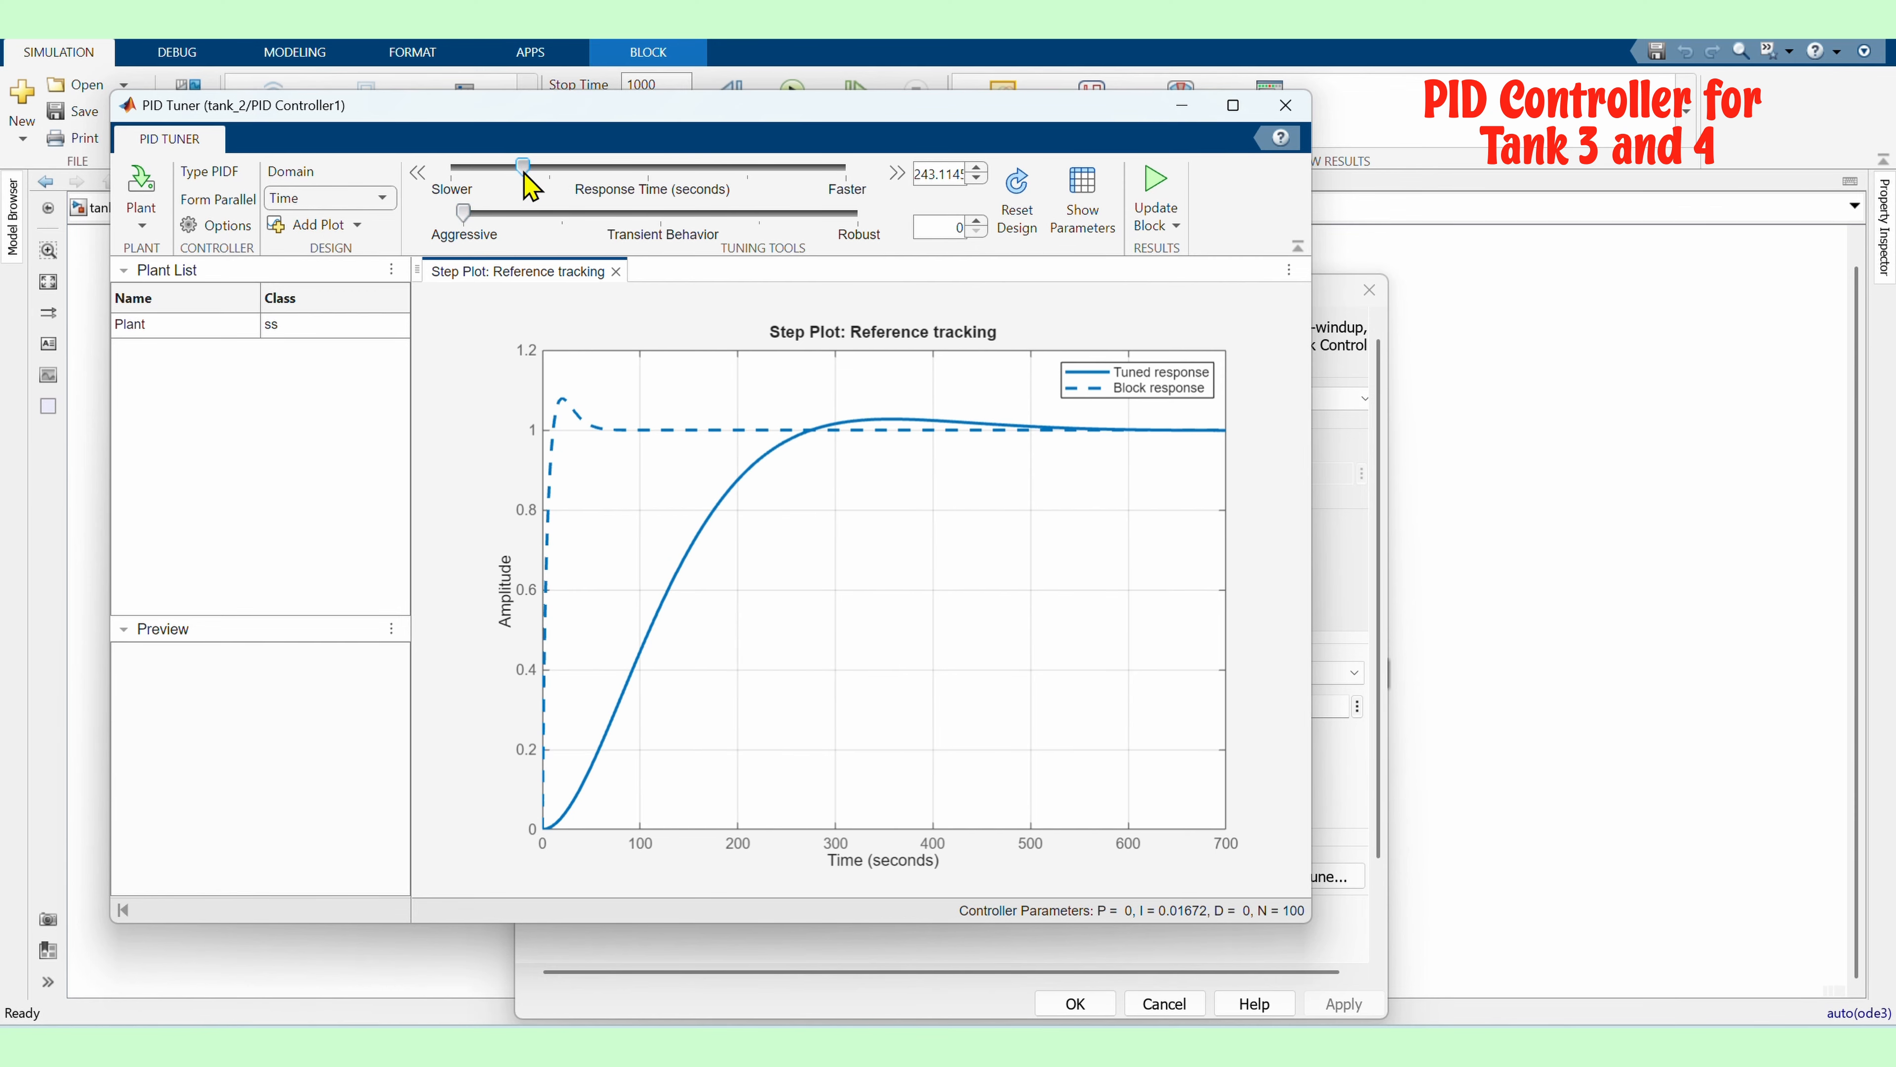
pyautogui.moveTo(550, 166); pyautogui.dragTo(593, 166)
pyautogui.click(1285, 105)
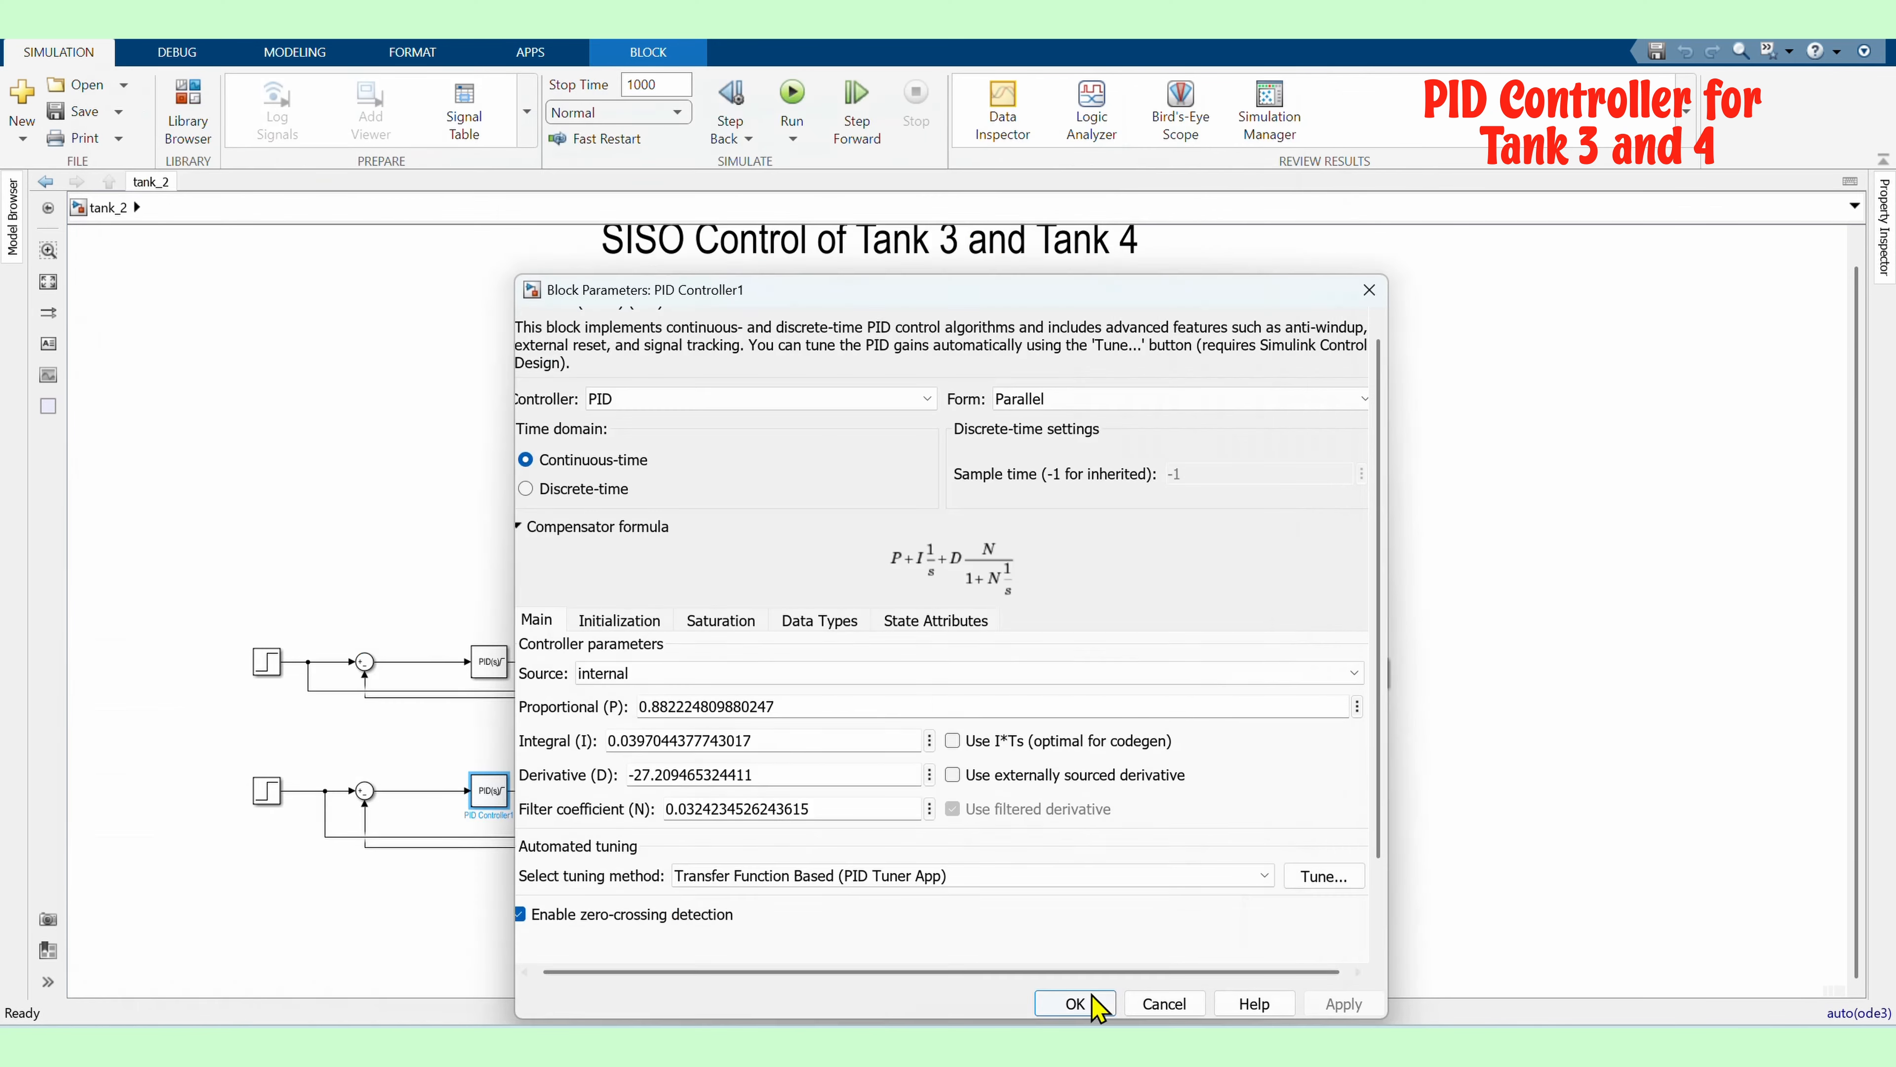
pyautogui.click(1075, 1003)
# Rerun the simulation and view the Tank 3 scope with autoscaling
pyautogui.hotkey('ctrl', 't')
pyautogui.doubleClick(1389, 686)
pyautogui.click(253, 77)
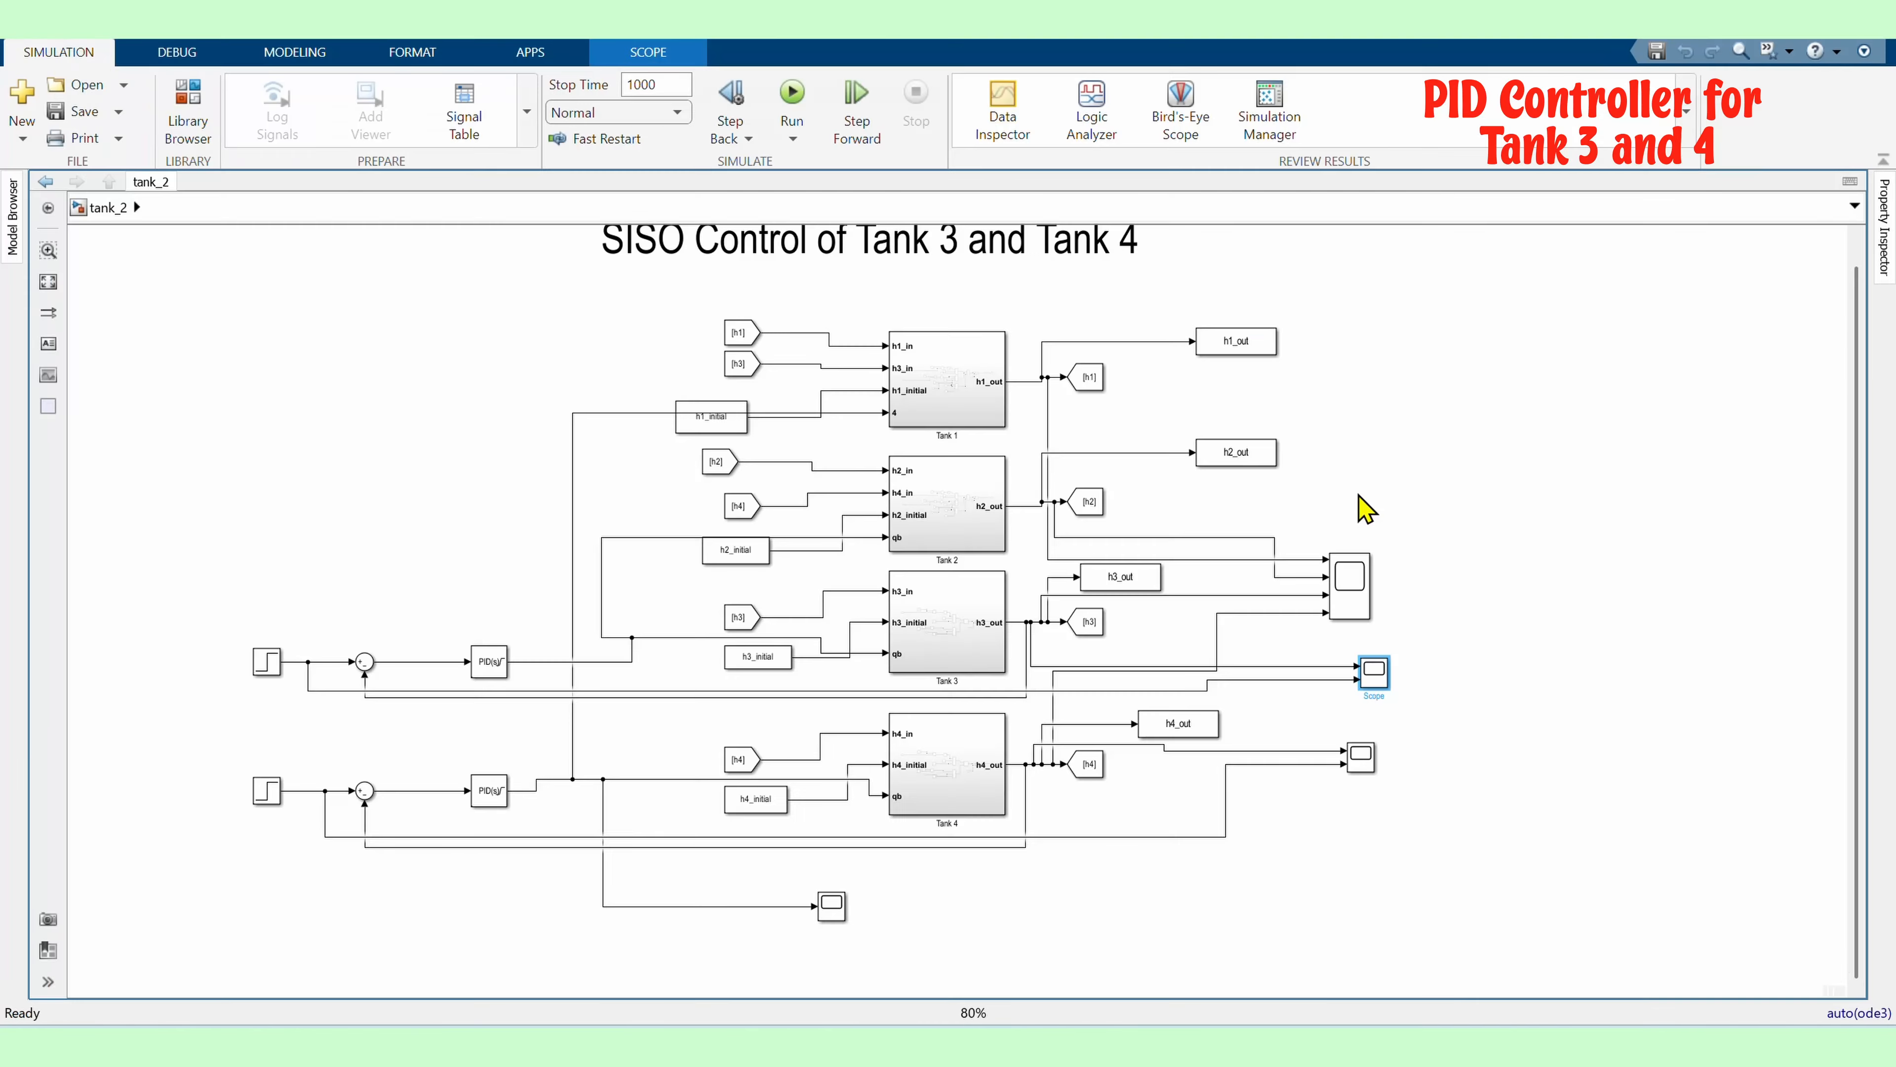
# Retune the lower PID controller in the PID Tuner to a response time of about 5.6 s and update the block
pyautogui.doubleClick(220, 773)
pyautogui.click(739, 544)
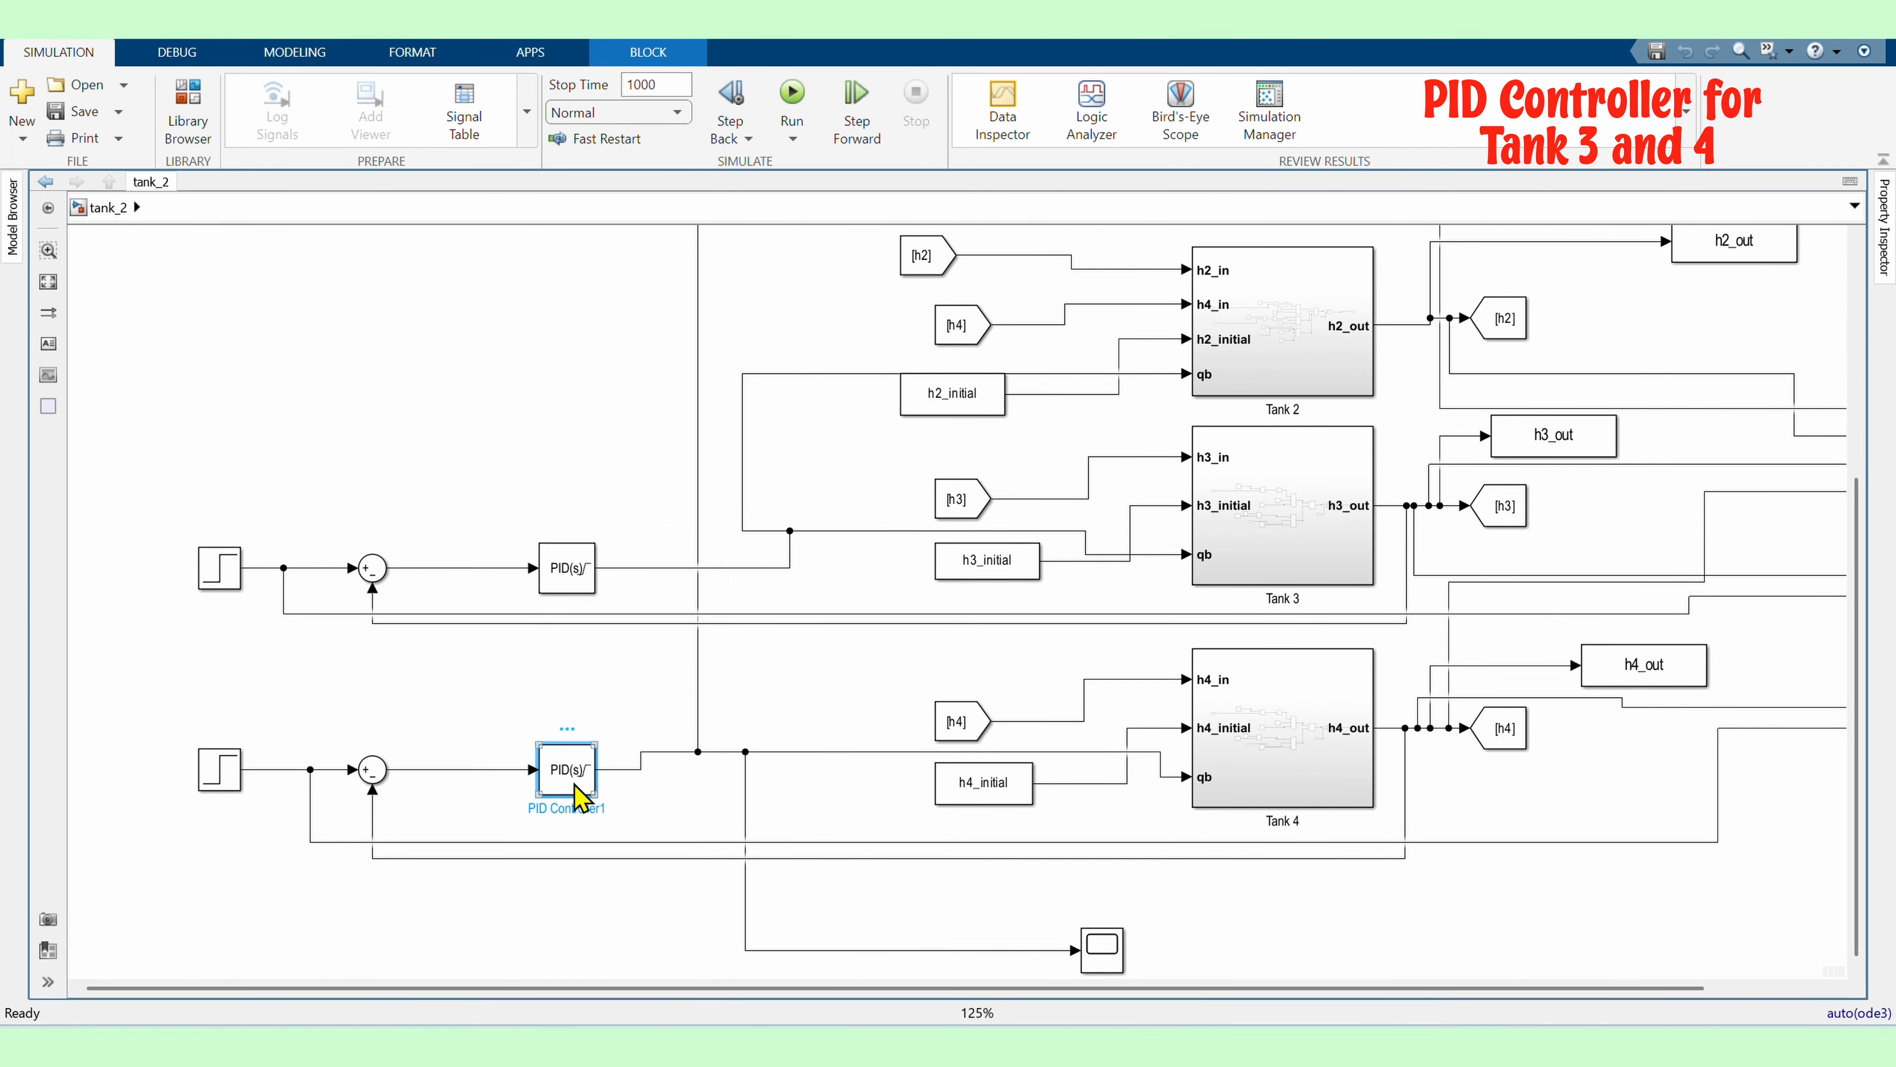
pyautogui.doubleClick(571, 771)
pyautogui.click(816, 637)
pyautogui.click(807, 876)
pyautogui.click(808, 952)
pyautogui.click(1433, 1003)
pyautogui.click(1163, 1003)
pyautogui.scroll(-3, 366, 716)
pyautogui.click(792, 93)
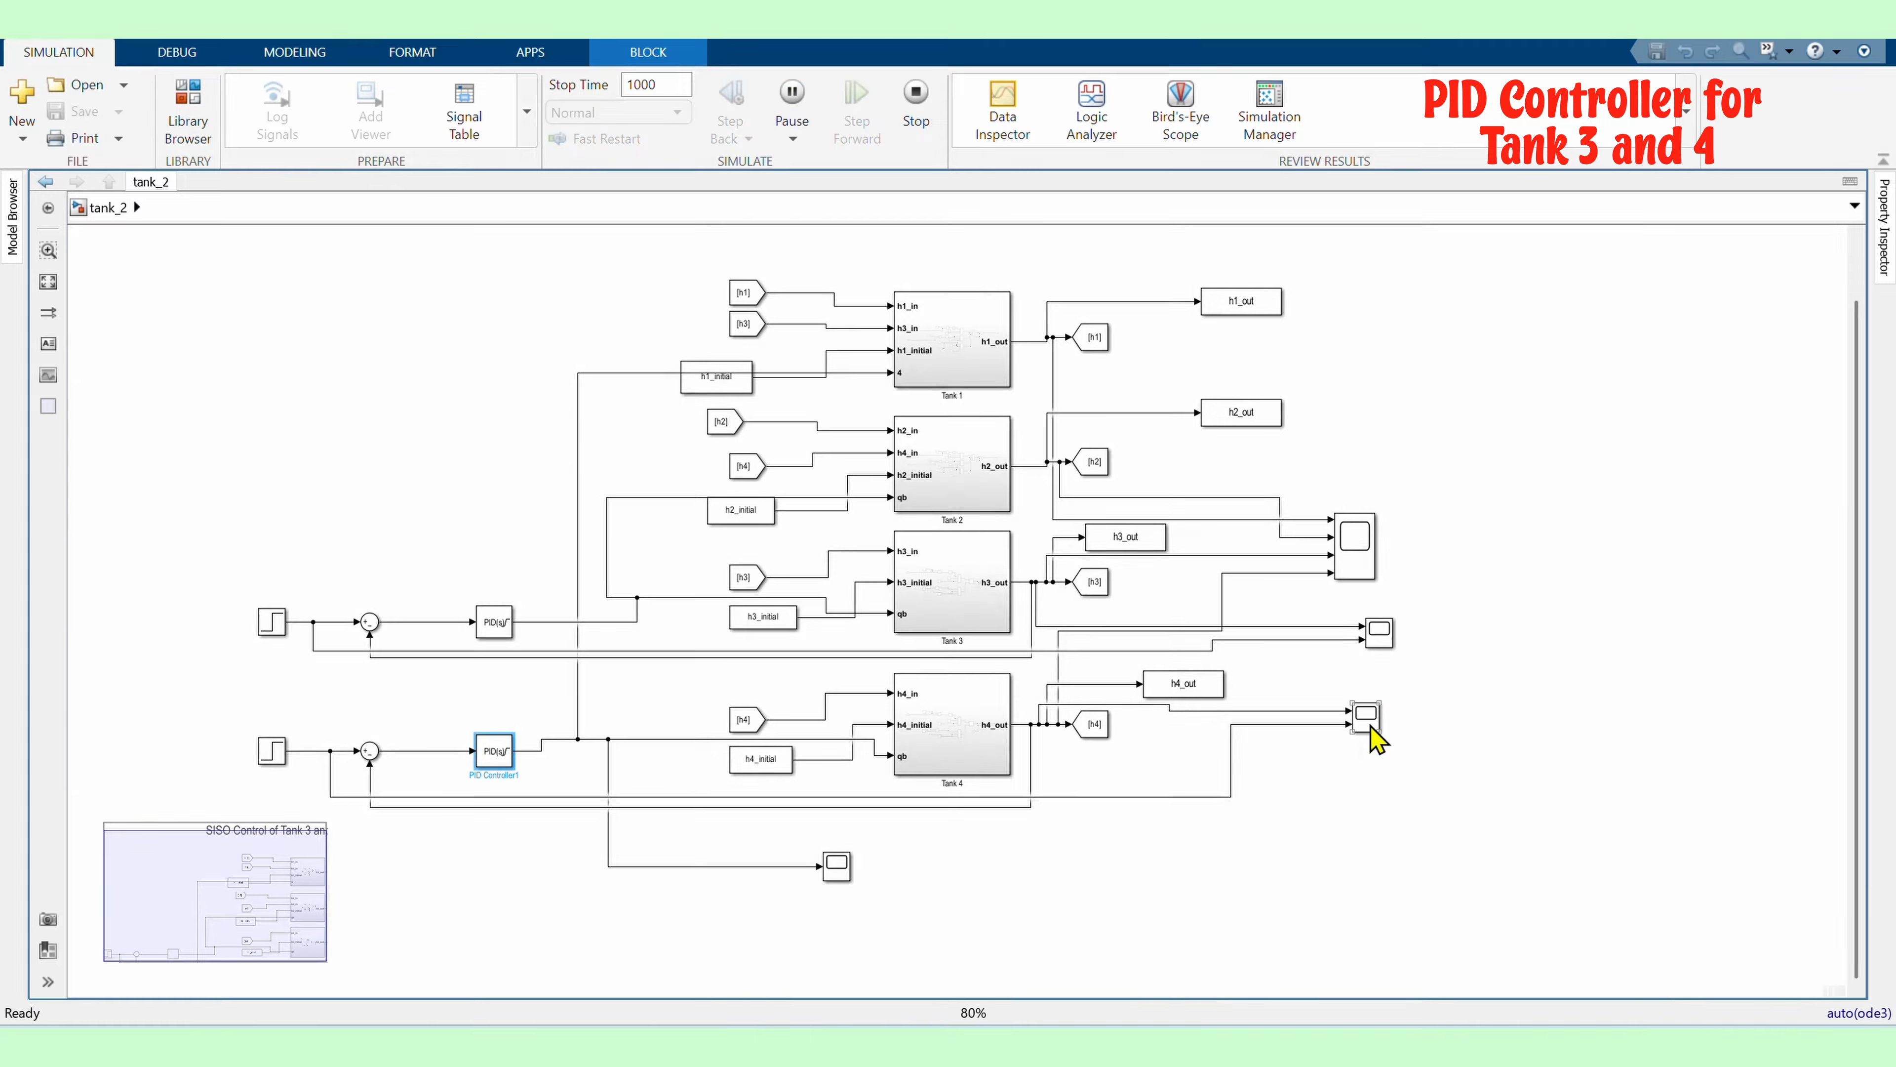
pyautogui.doubleClick(1370, 721)
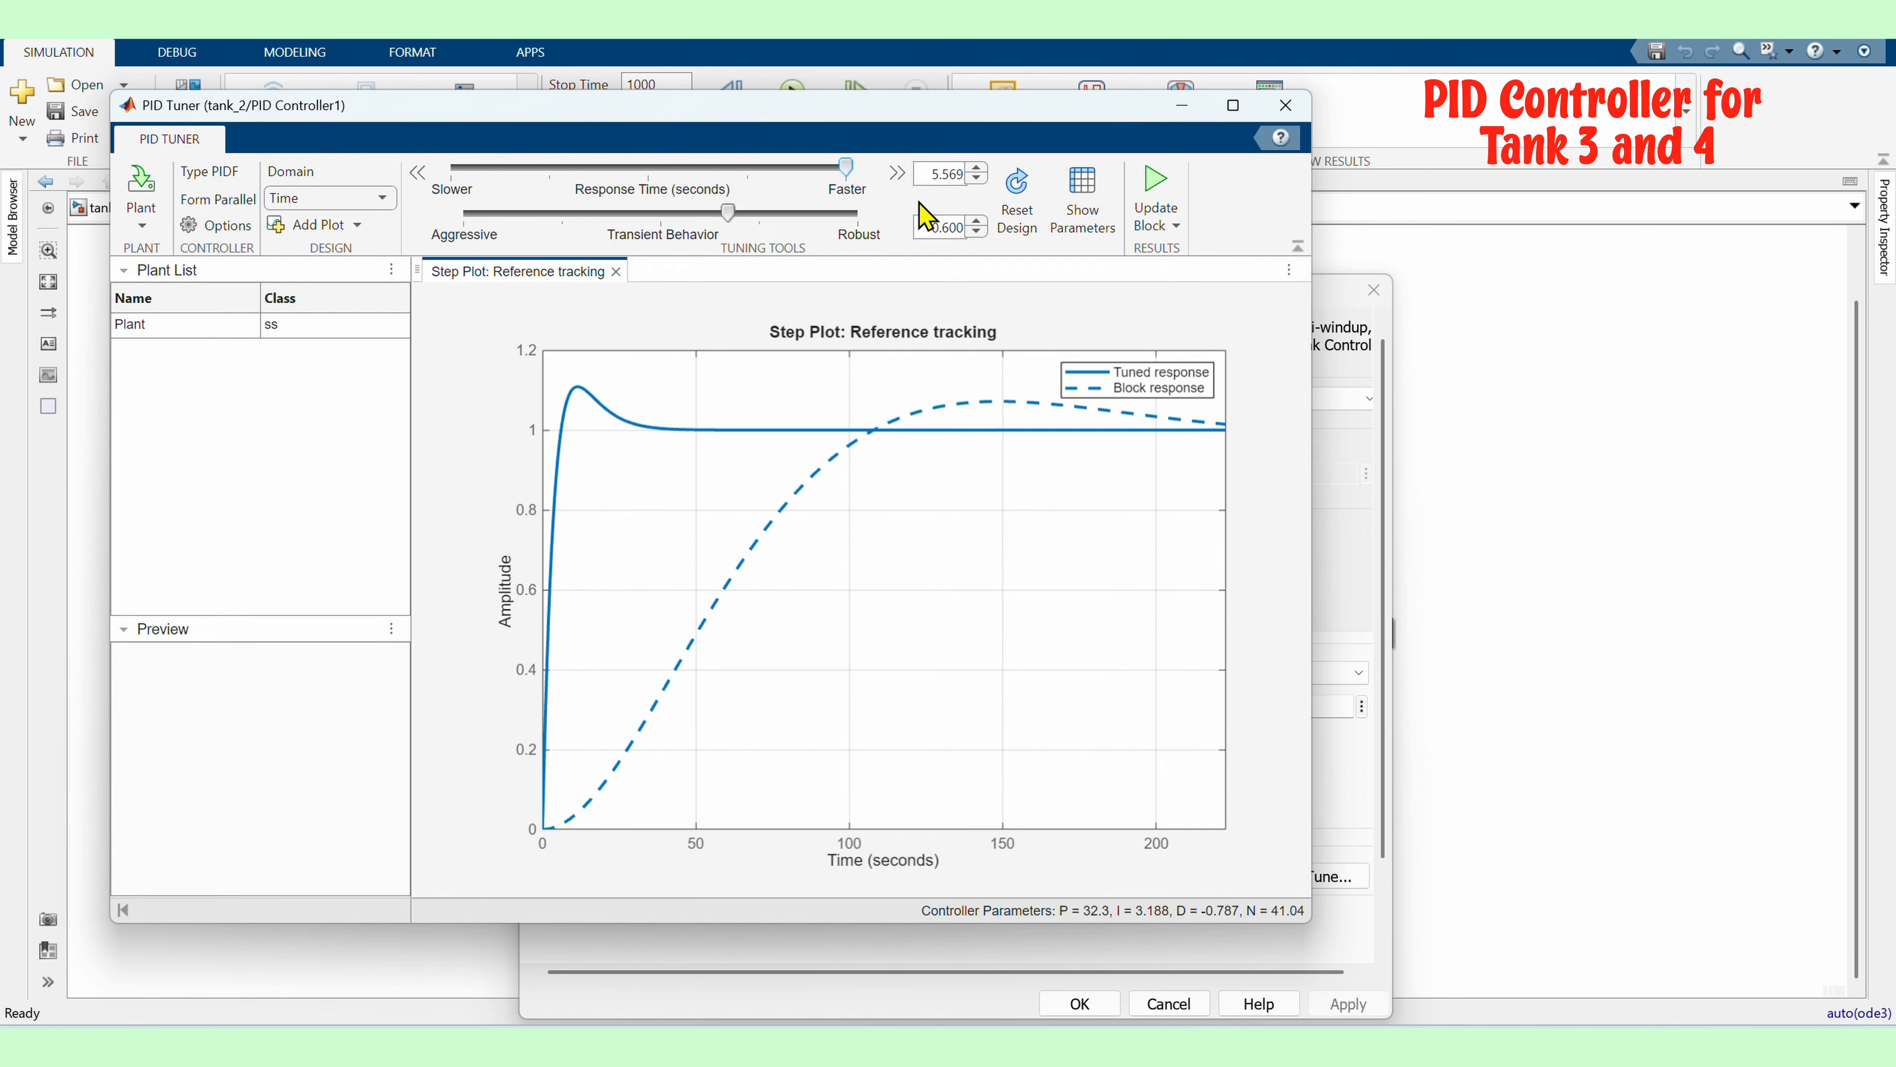
pyautogui.click(1157, 192)
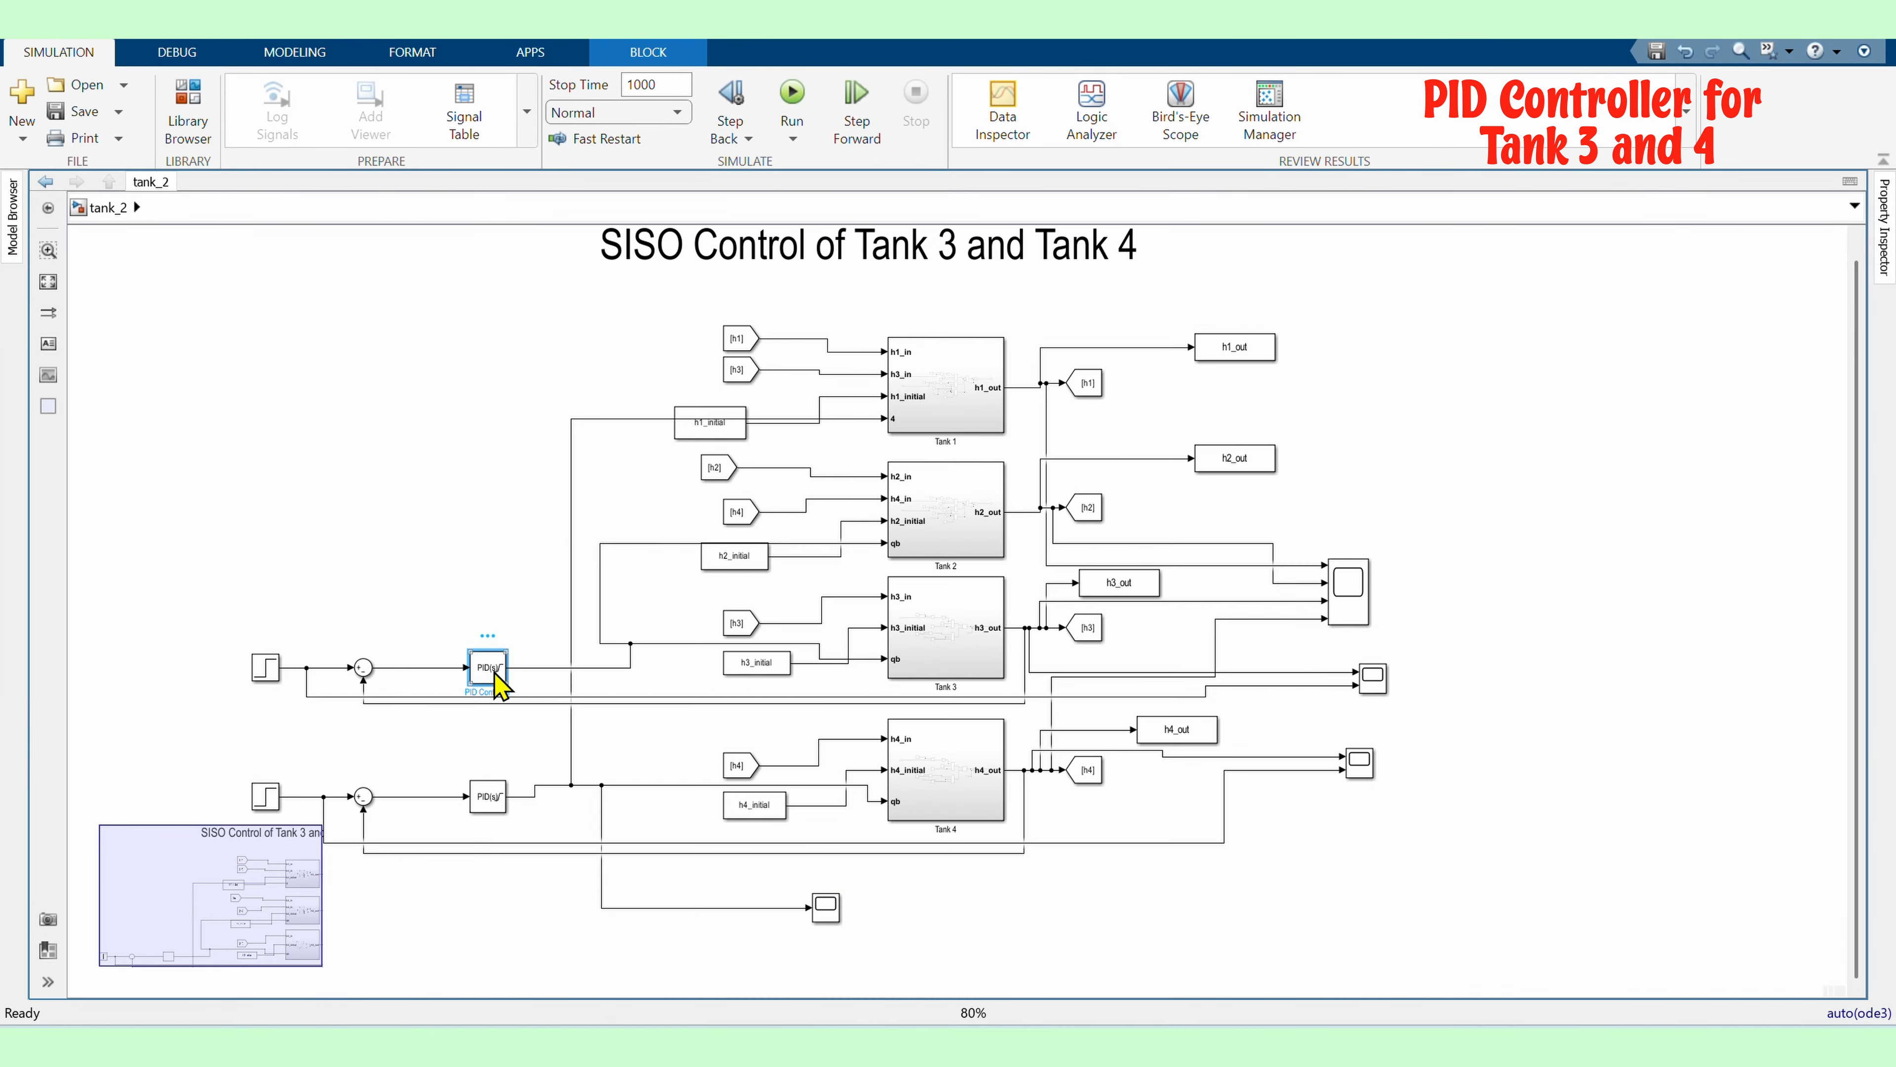
# Review the upper PID controller's saturation limits, then rerun the simulation and autoscale the scope
pyautogui.doubleClick(488, 665)
pyautogui.click(729, 637)
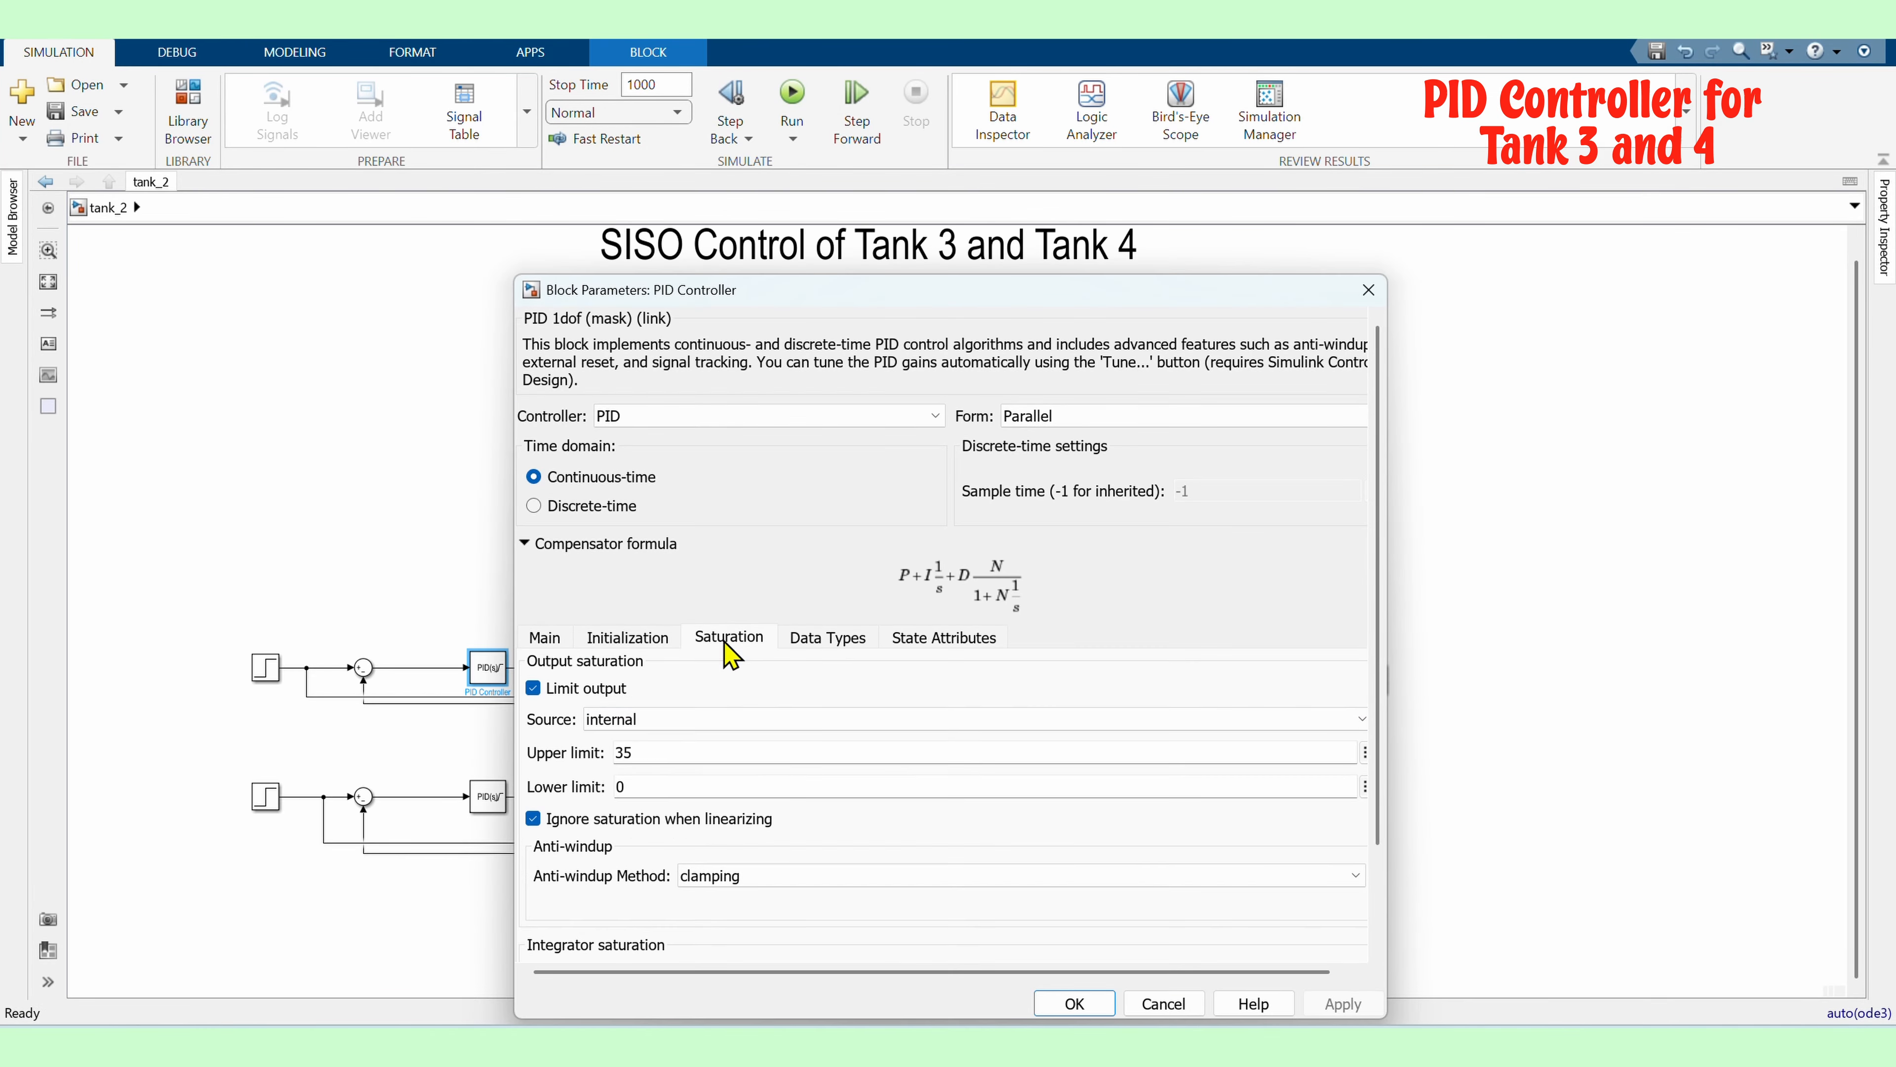
pyautogui.click(1074, 1003)
pyautogui.hotkey('ctrl', 't')
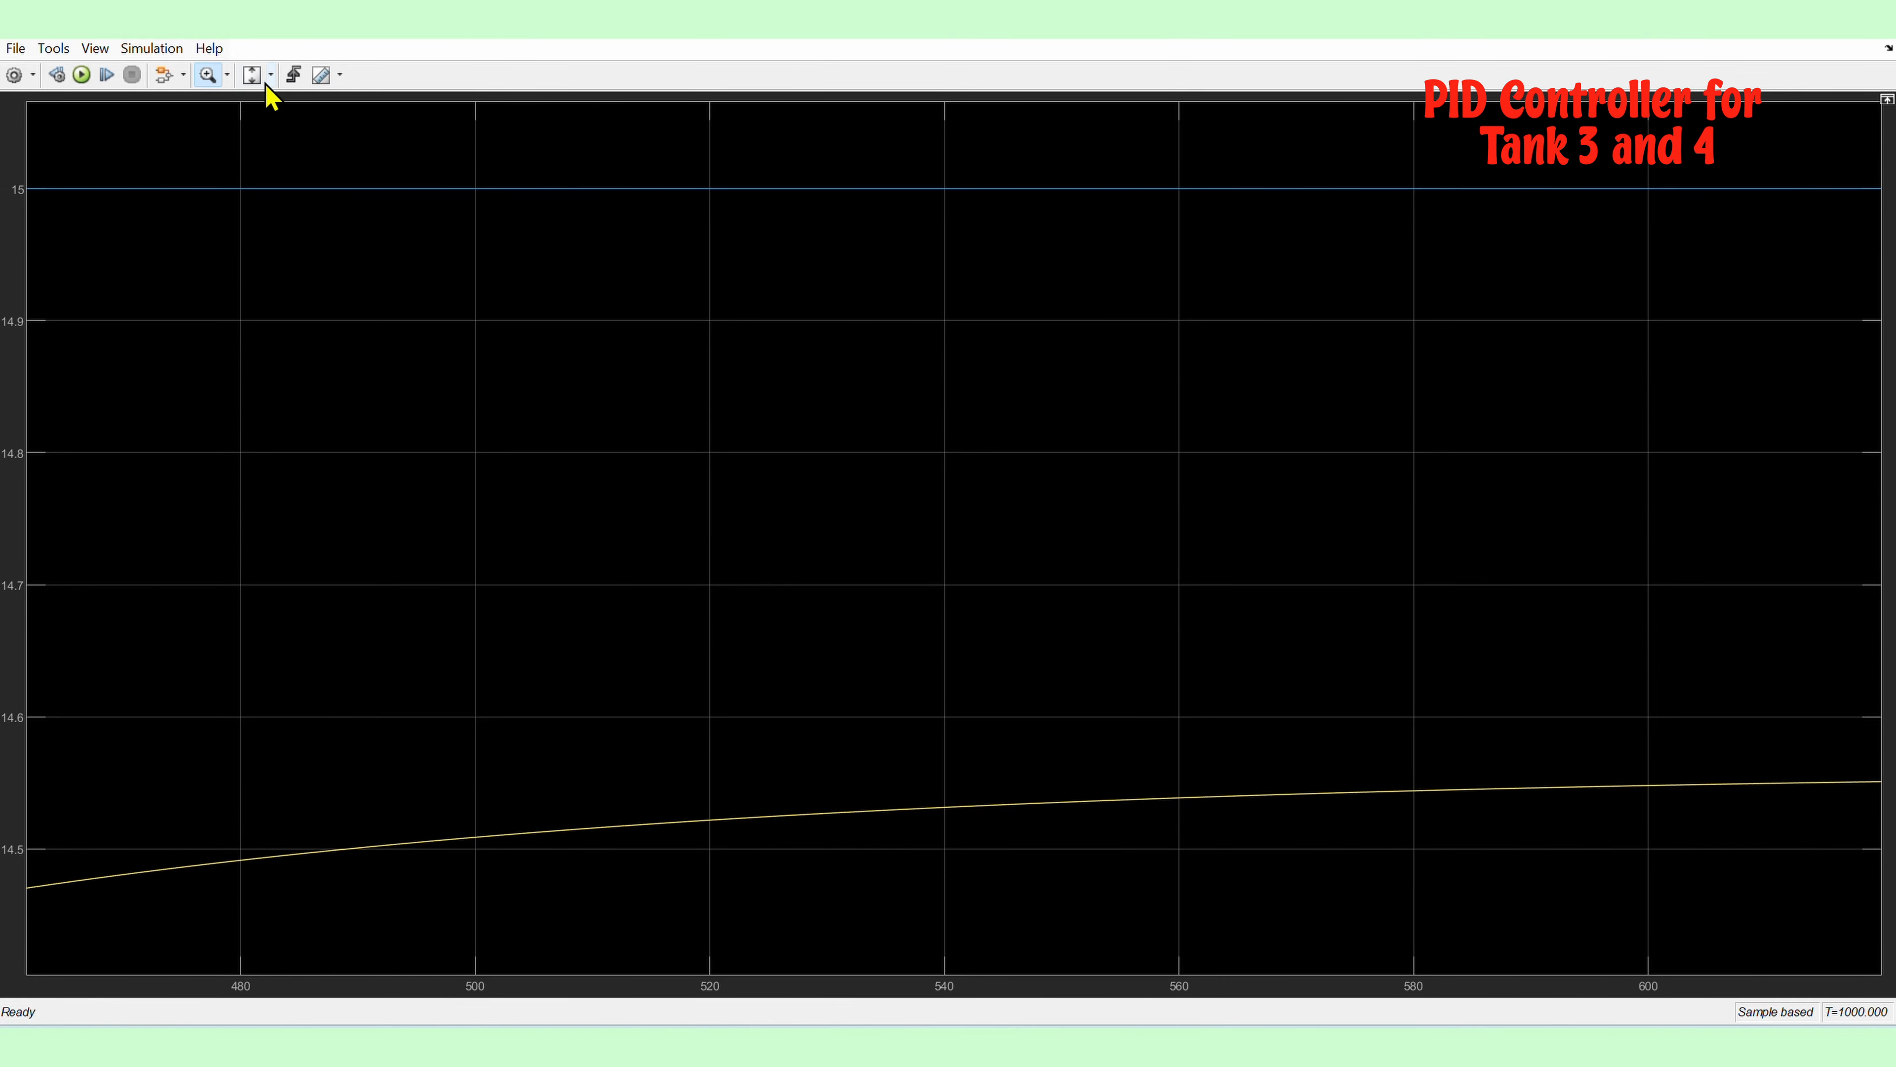
pyautogui.click(253, 74)
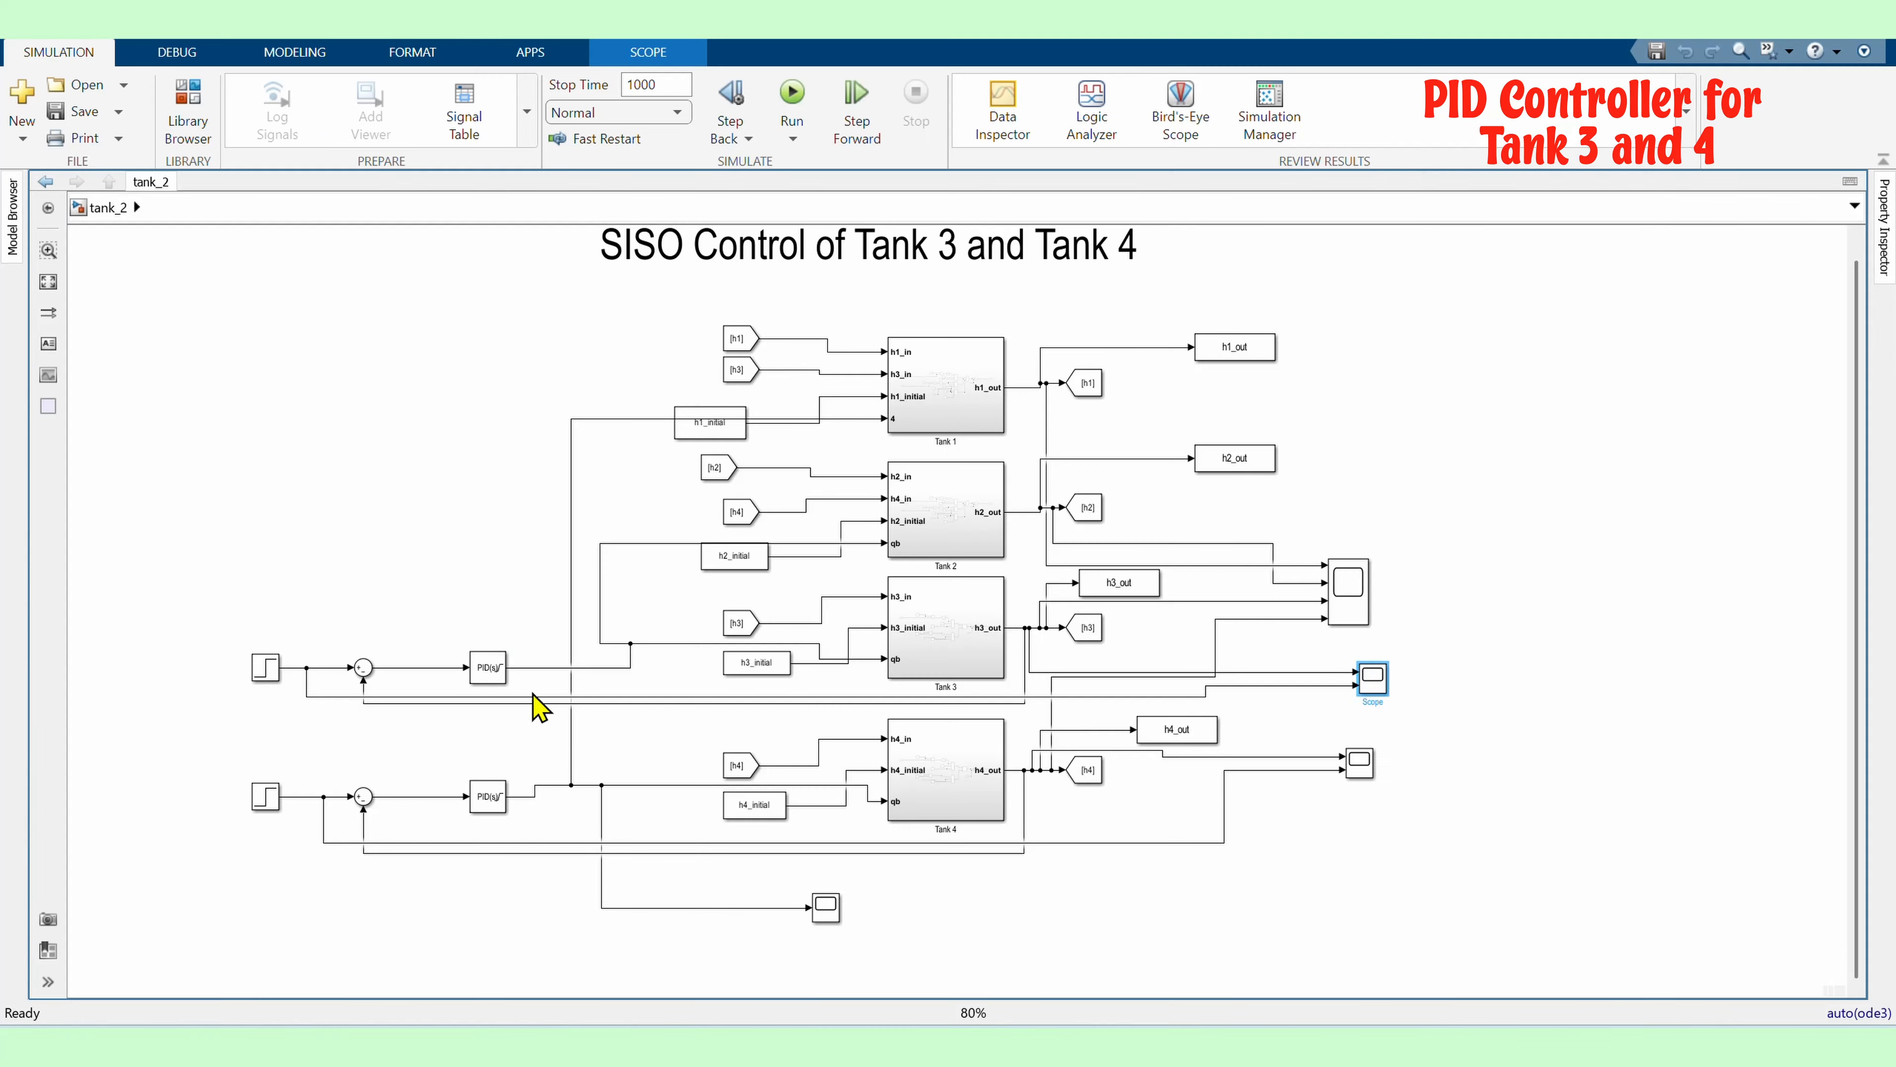
# Reopen the upper PID controller's saturation settings and run the simulation again
pyautogui.doubleClick(488, 667)
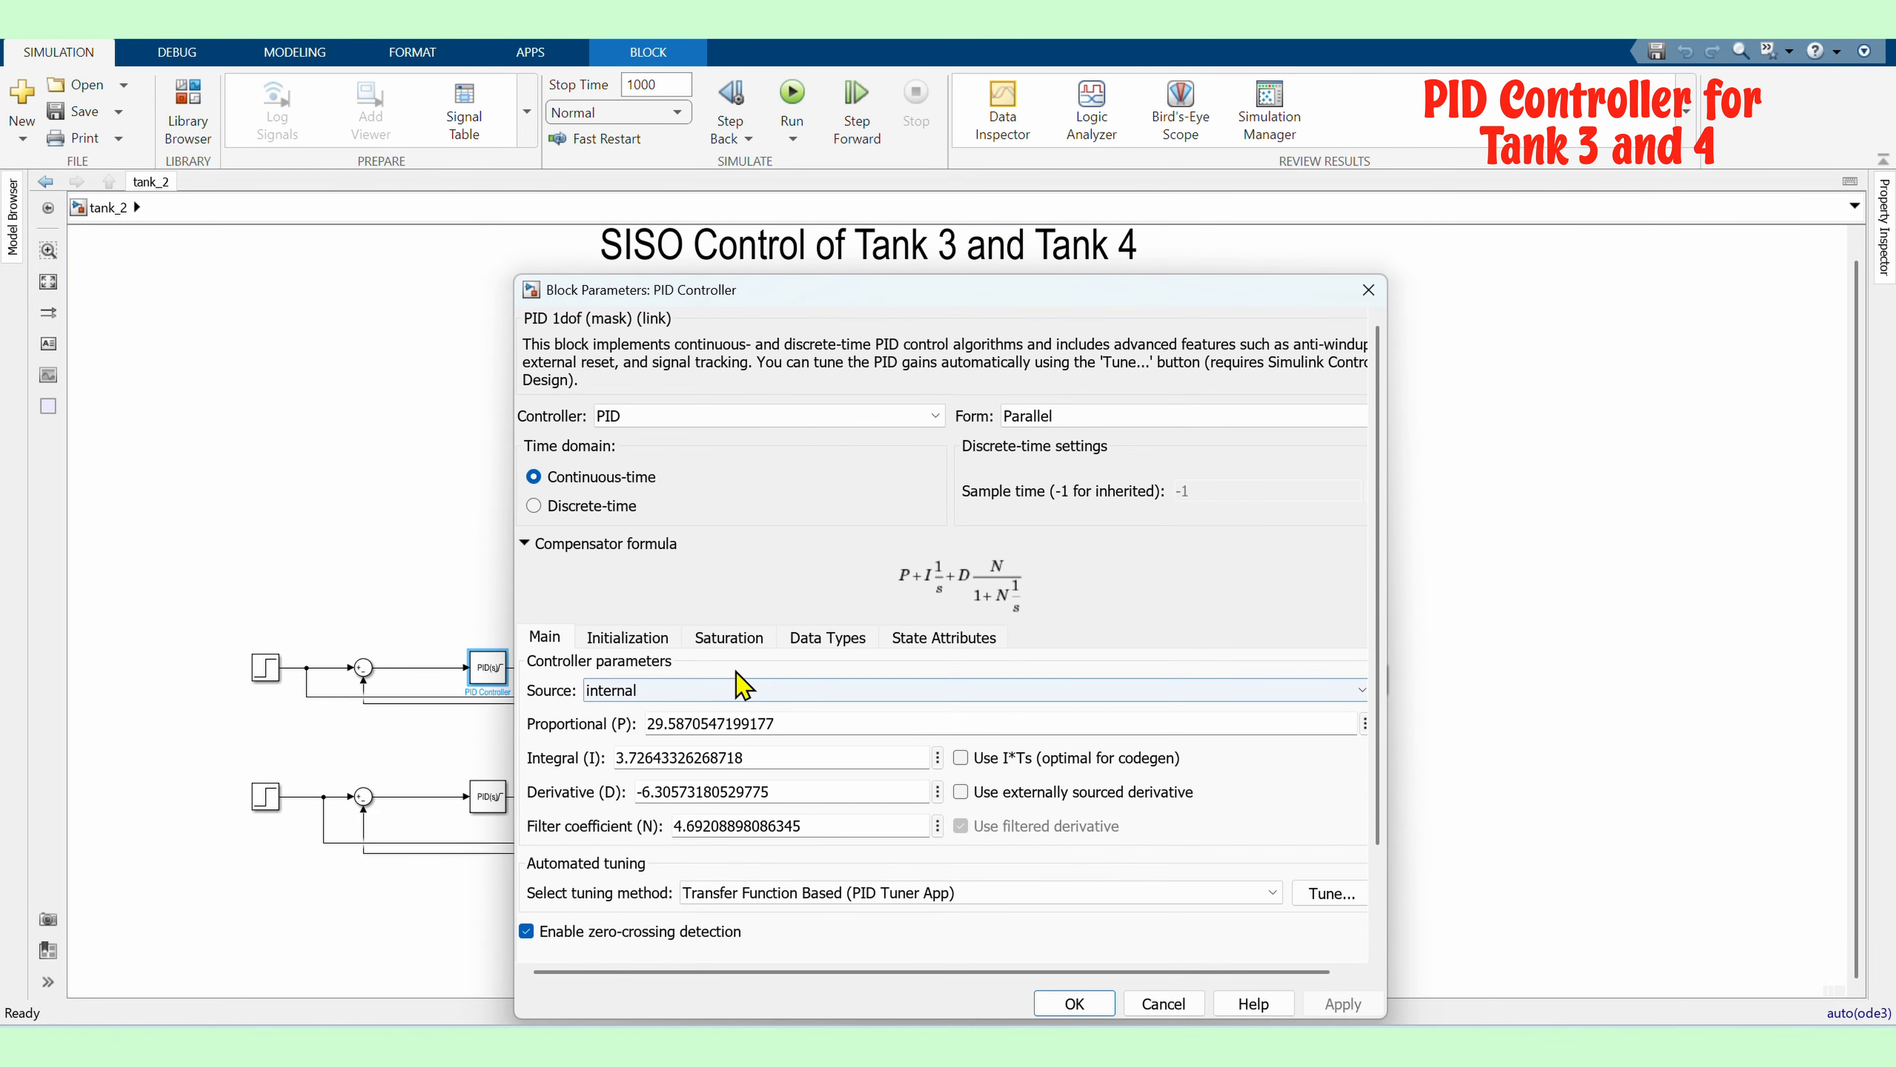
pyautogui.click(729, 635)
pyautogui.click(1074, 1003)
pyautogui.hotkey('ctrl', 't')
# Copy the entire four-tank model and paste a duplicate beside the original
pyautogui.scroll(-3, 520, 742)
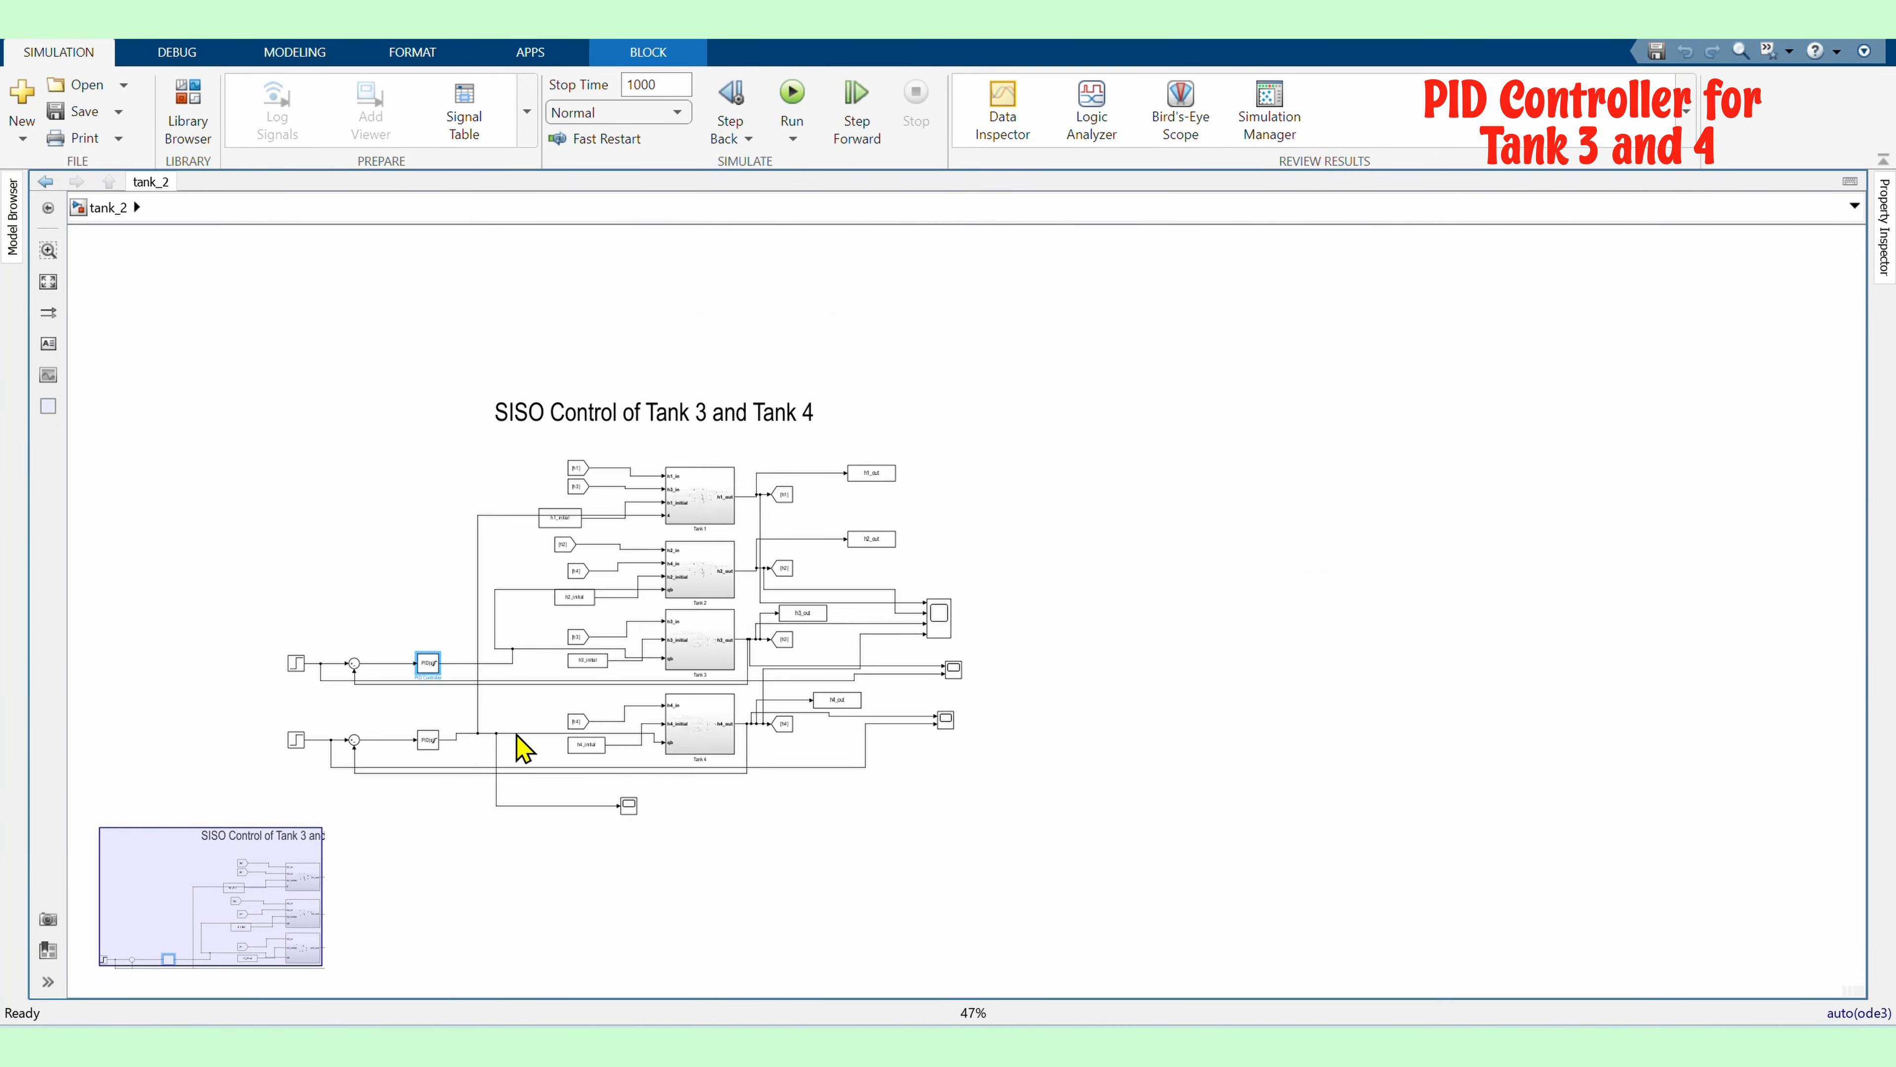
pyautogui.scroll(5, 775, 326)
pyautogui.moveTo(1039, 511); pyautogui.dragTo(879, 298)
pyautogui.scroll(-4, 790, 359)
pyautogui.moveTo(1058, 713); pyautogui.dragTo(281, 400)
pyautogui.moveTo(1073, 729); pyautogui.dragTo(157, 272)
pyautogui.moveTo(1072, 768); pyautogui.dragTo(191, 256)
pyautogui.hotkey('ctrl', 'c')
pyautogui.click(1220, 465)
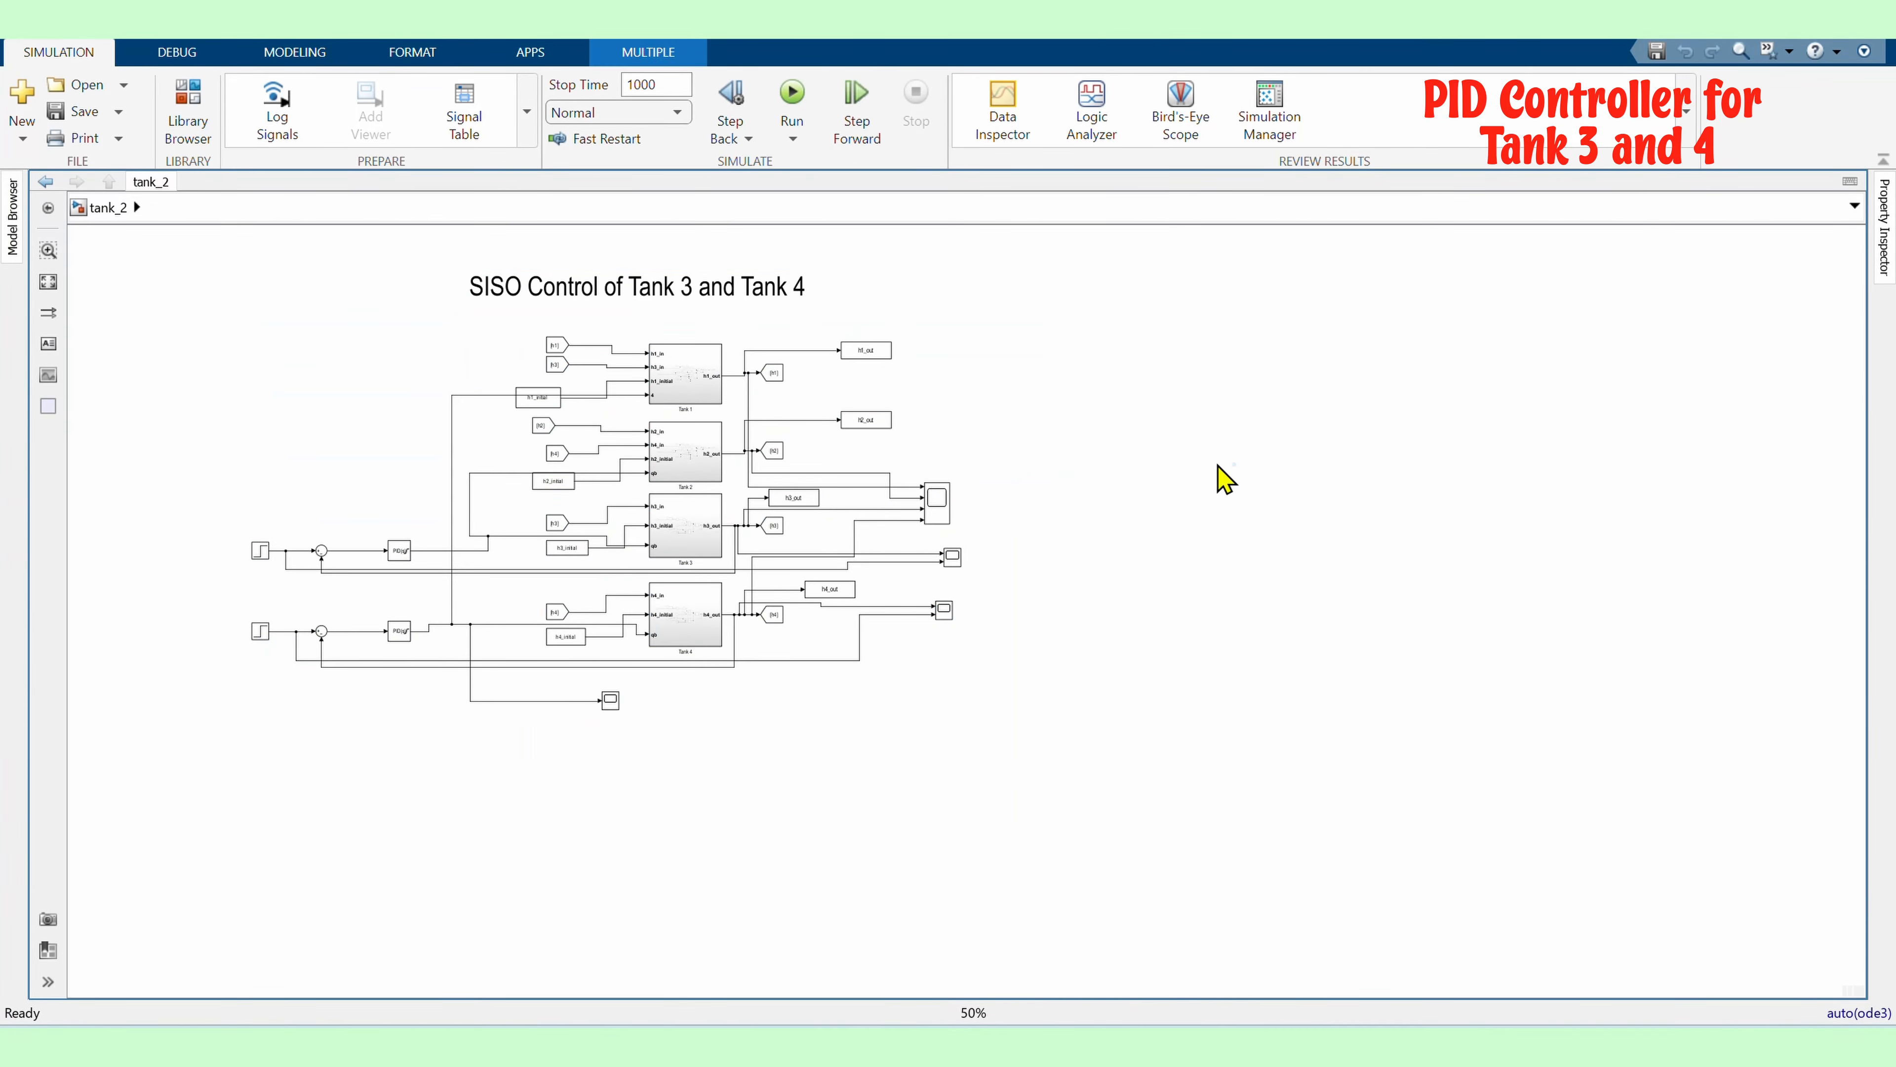
pyautogui.hotkey('ctrl', 'v')
pyautogui.moveTo(1659, 635); pyautogui.dragTo(1426, 437)
# Rename the duplicate's title to 'MIMO case -Control of Tank 3 and Tank 4'
pyautogui.click(238, 685)
pyautogui.scroll(-1, 238, 685)
pyautogui.scroll(2, 1286, 443)
pyautogui.click(951, 317)
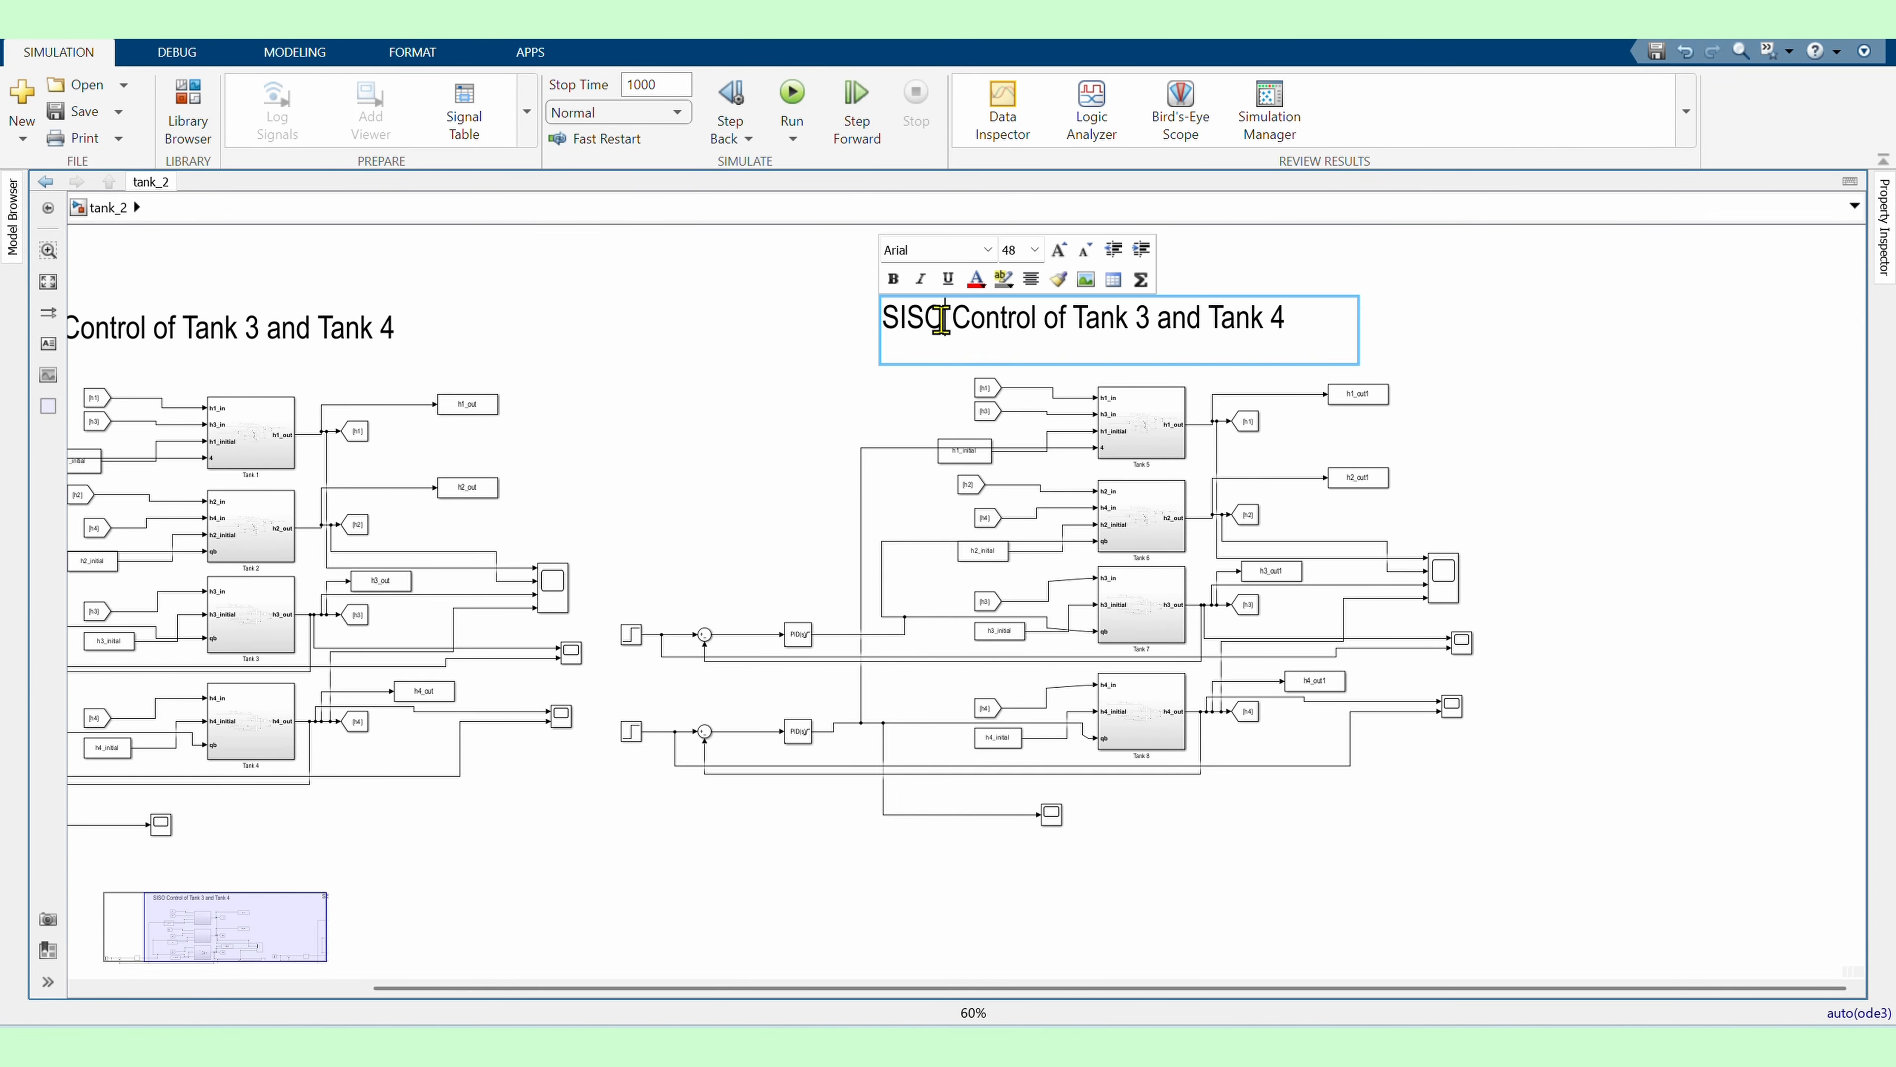
pyautogui.moveTo(951, 318); pyautogui.dragTo(880, 344)
pyautogui.write('MIMO ')
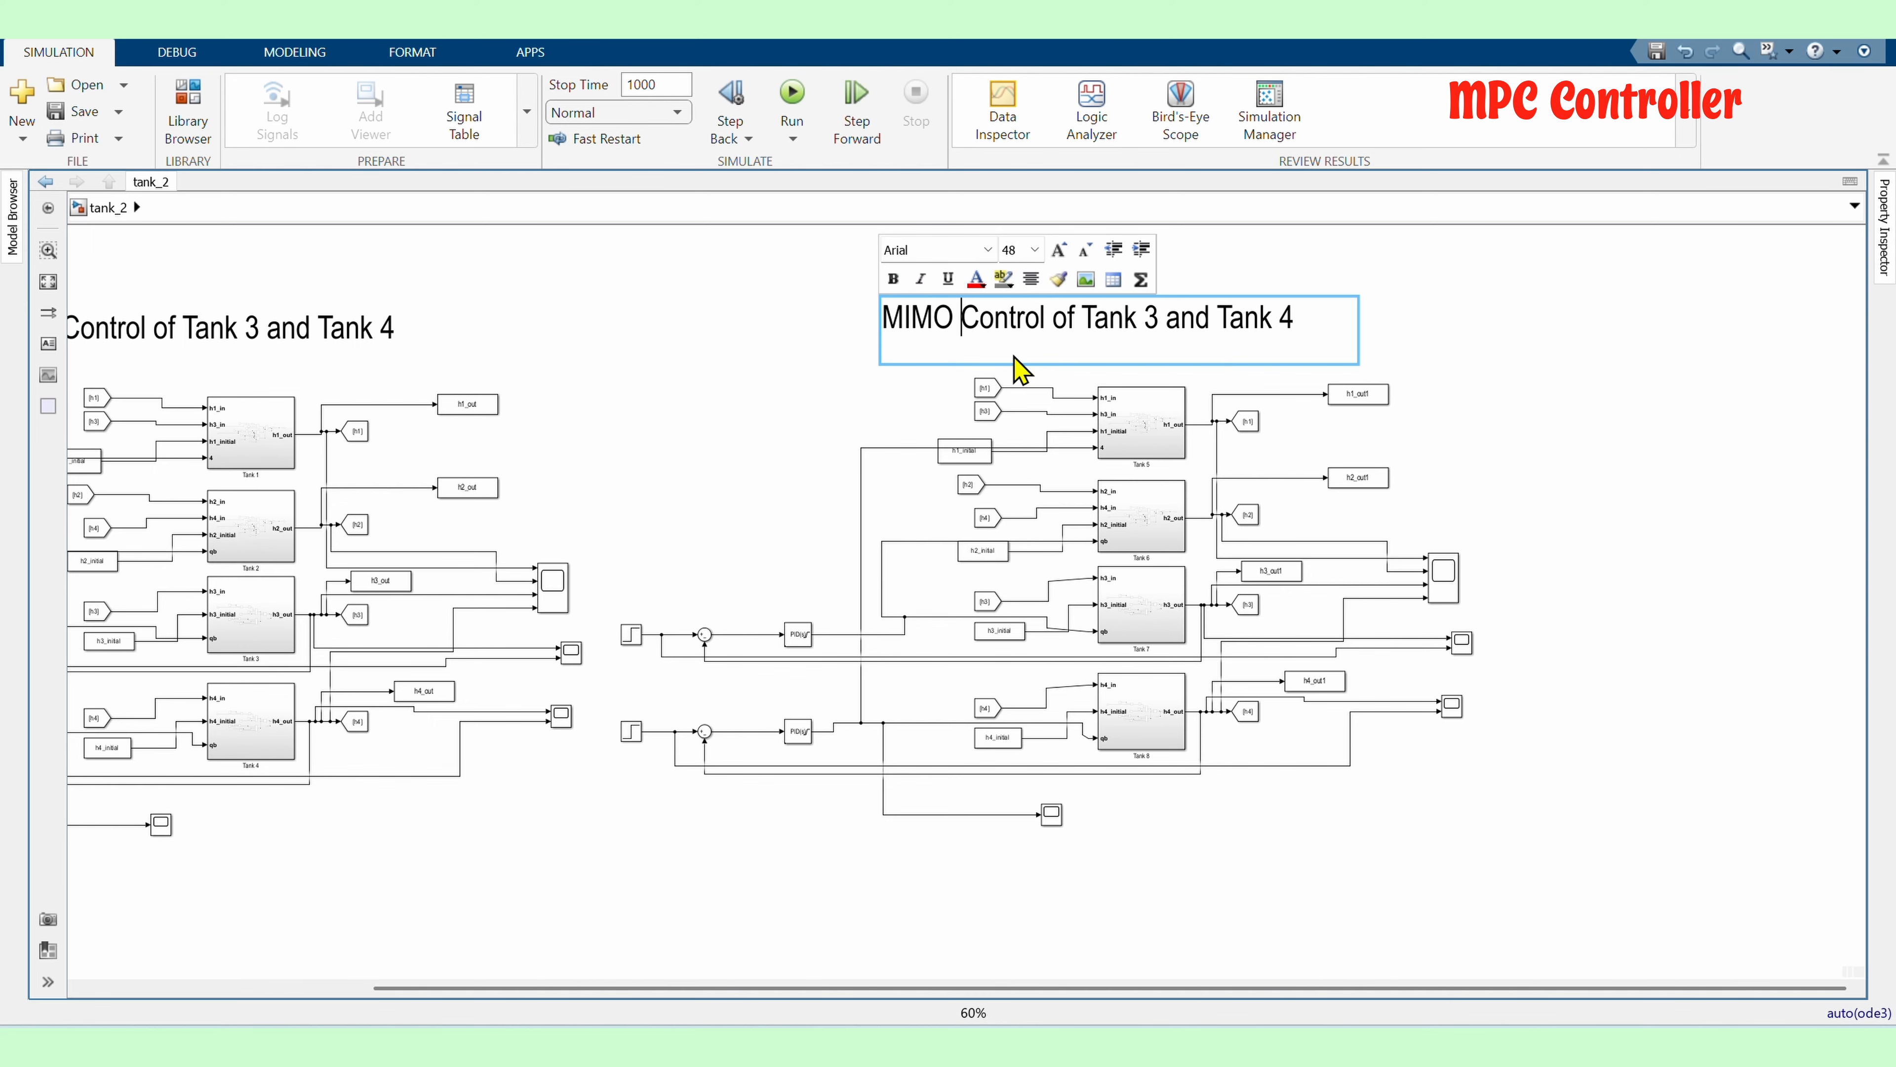
pyautogui.write('case -')
pyautogui.click(1353, 356)
pyautogui.moveTo(1356, 360); pyautogui.dragTo(1421, 361)
# Rename the original model's title to 'SISO case- Control of Tank 3 and Tank 4'
pyautogui.click(1516, 448)
pyautogui.scroll(-1, 1515, 448)
pyautogui.scroll(1, 427, 370)
pyautogui.click(384, 341)
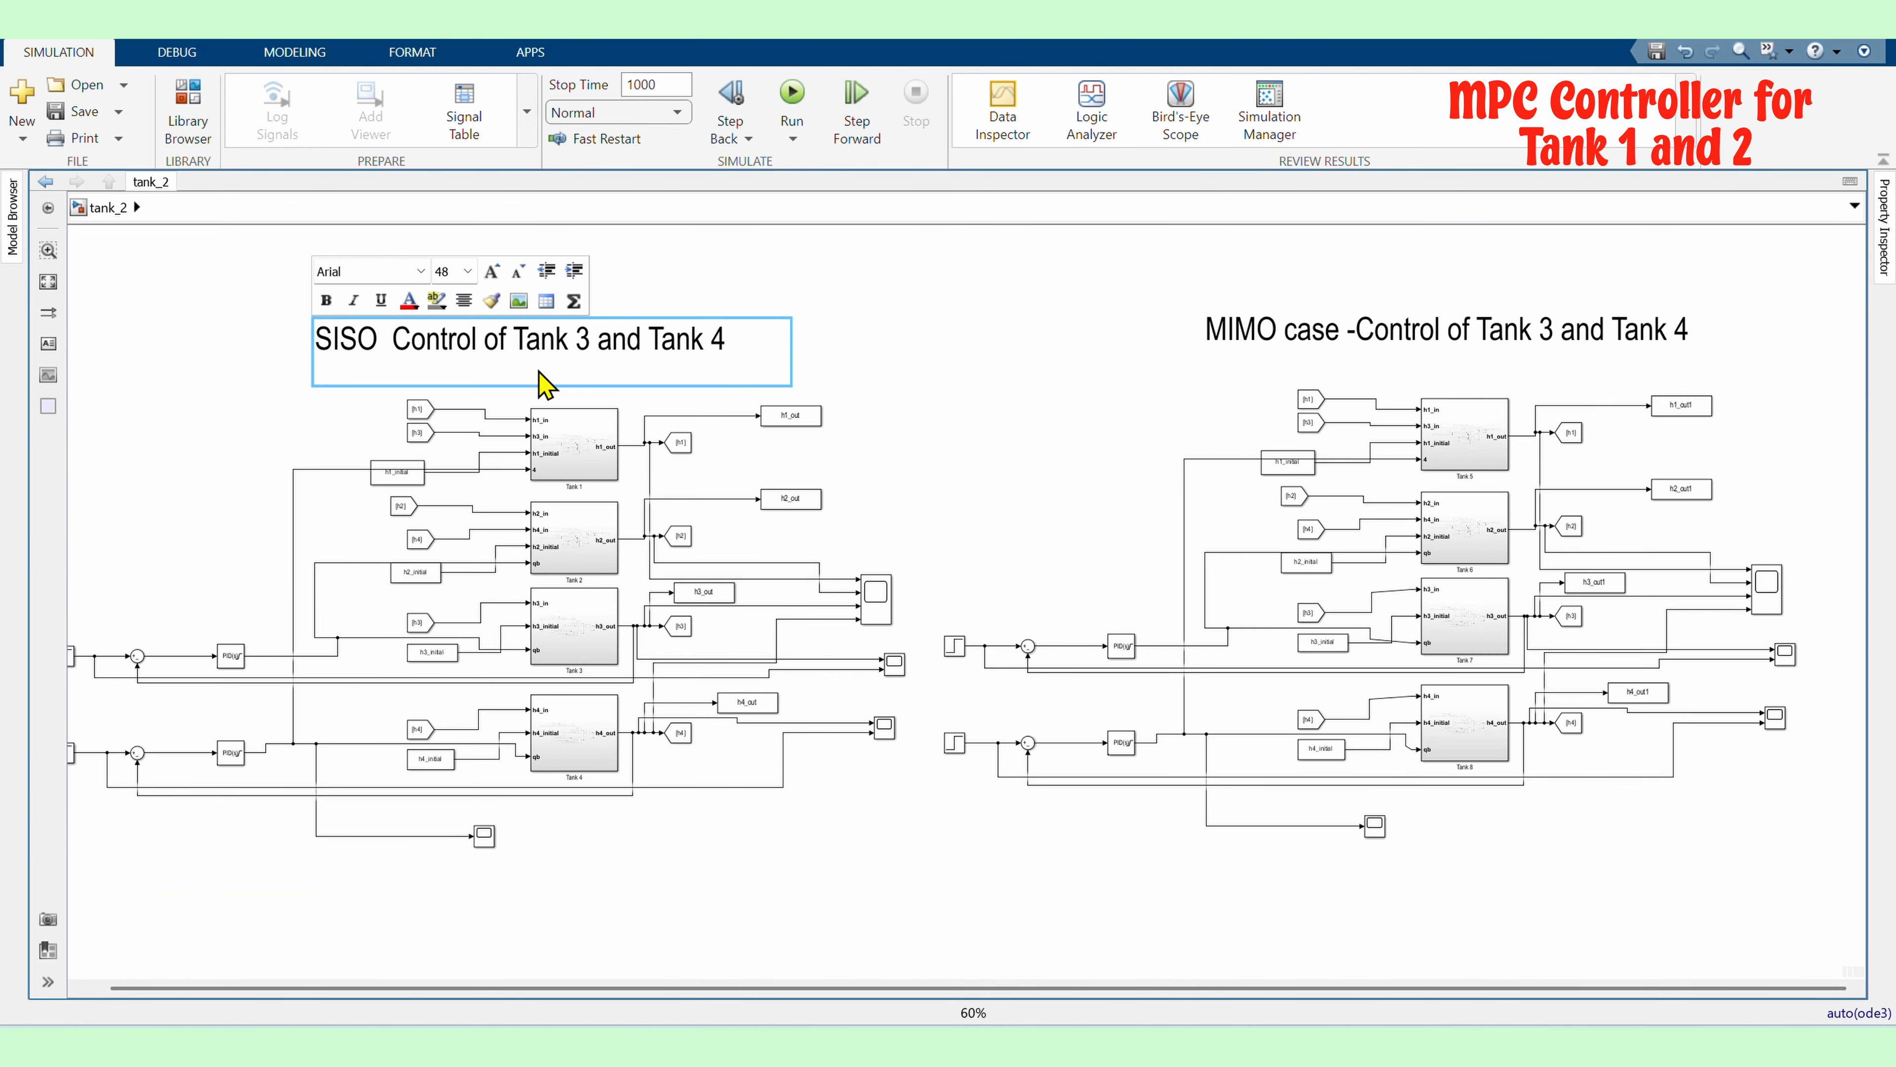
pyautogui.click(567, 396)
pyautogui.moveTo(792, 317); pyautogui.dragTo(836, 374)
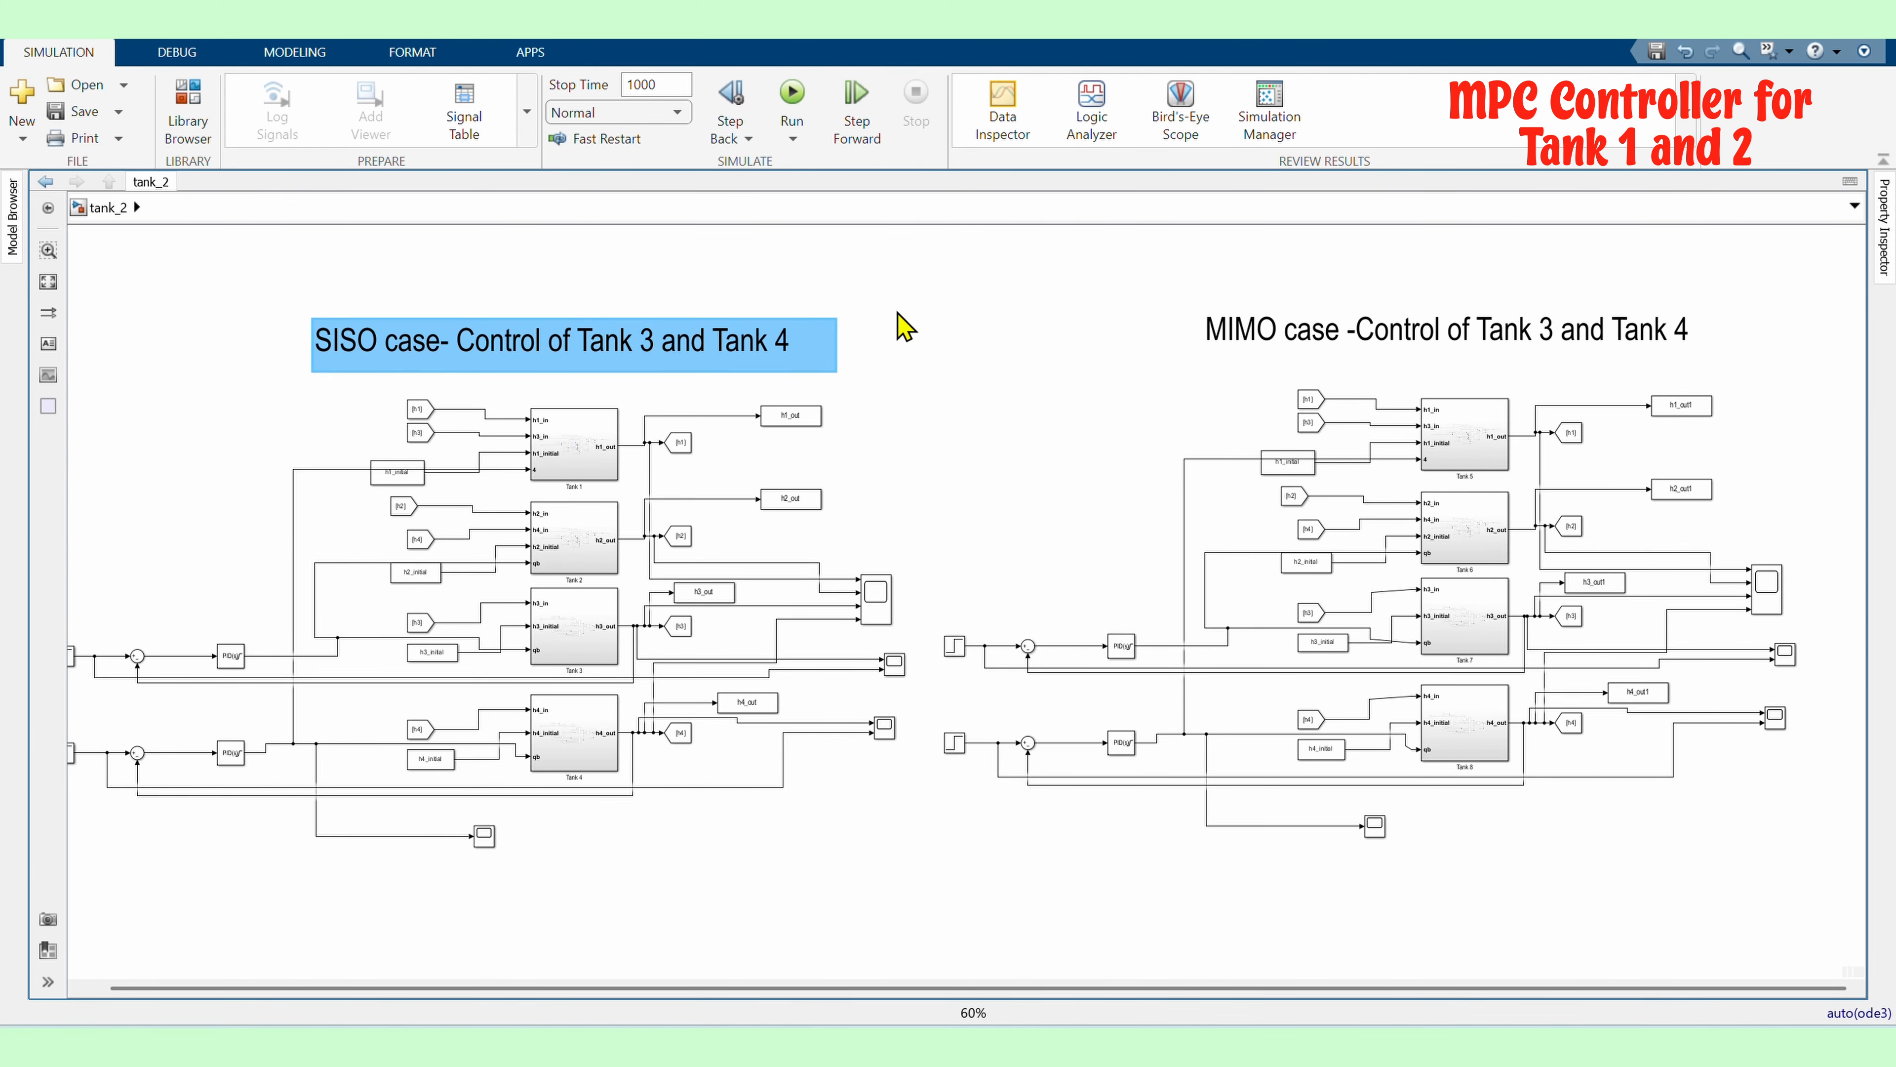
pyautogui.click(897, 325)
# Delete the h1_out and h2_out output blocks from the duplicated model
pyautogui.scroll(-2, 410, 309)
pyautogui.scroll(-2, 656, 348)
pyautogui.scroll(3, 931, 479)
pyautogui.moveTo(1452, 753); pyautogui.dragTo(640, 239)
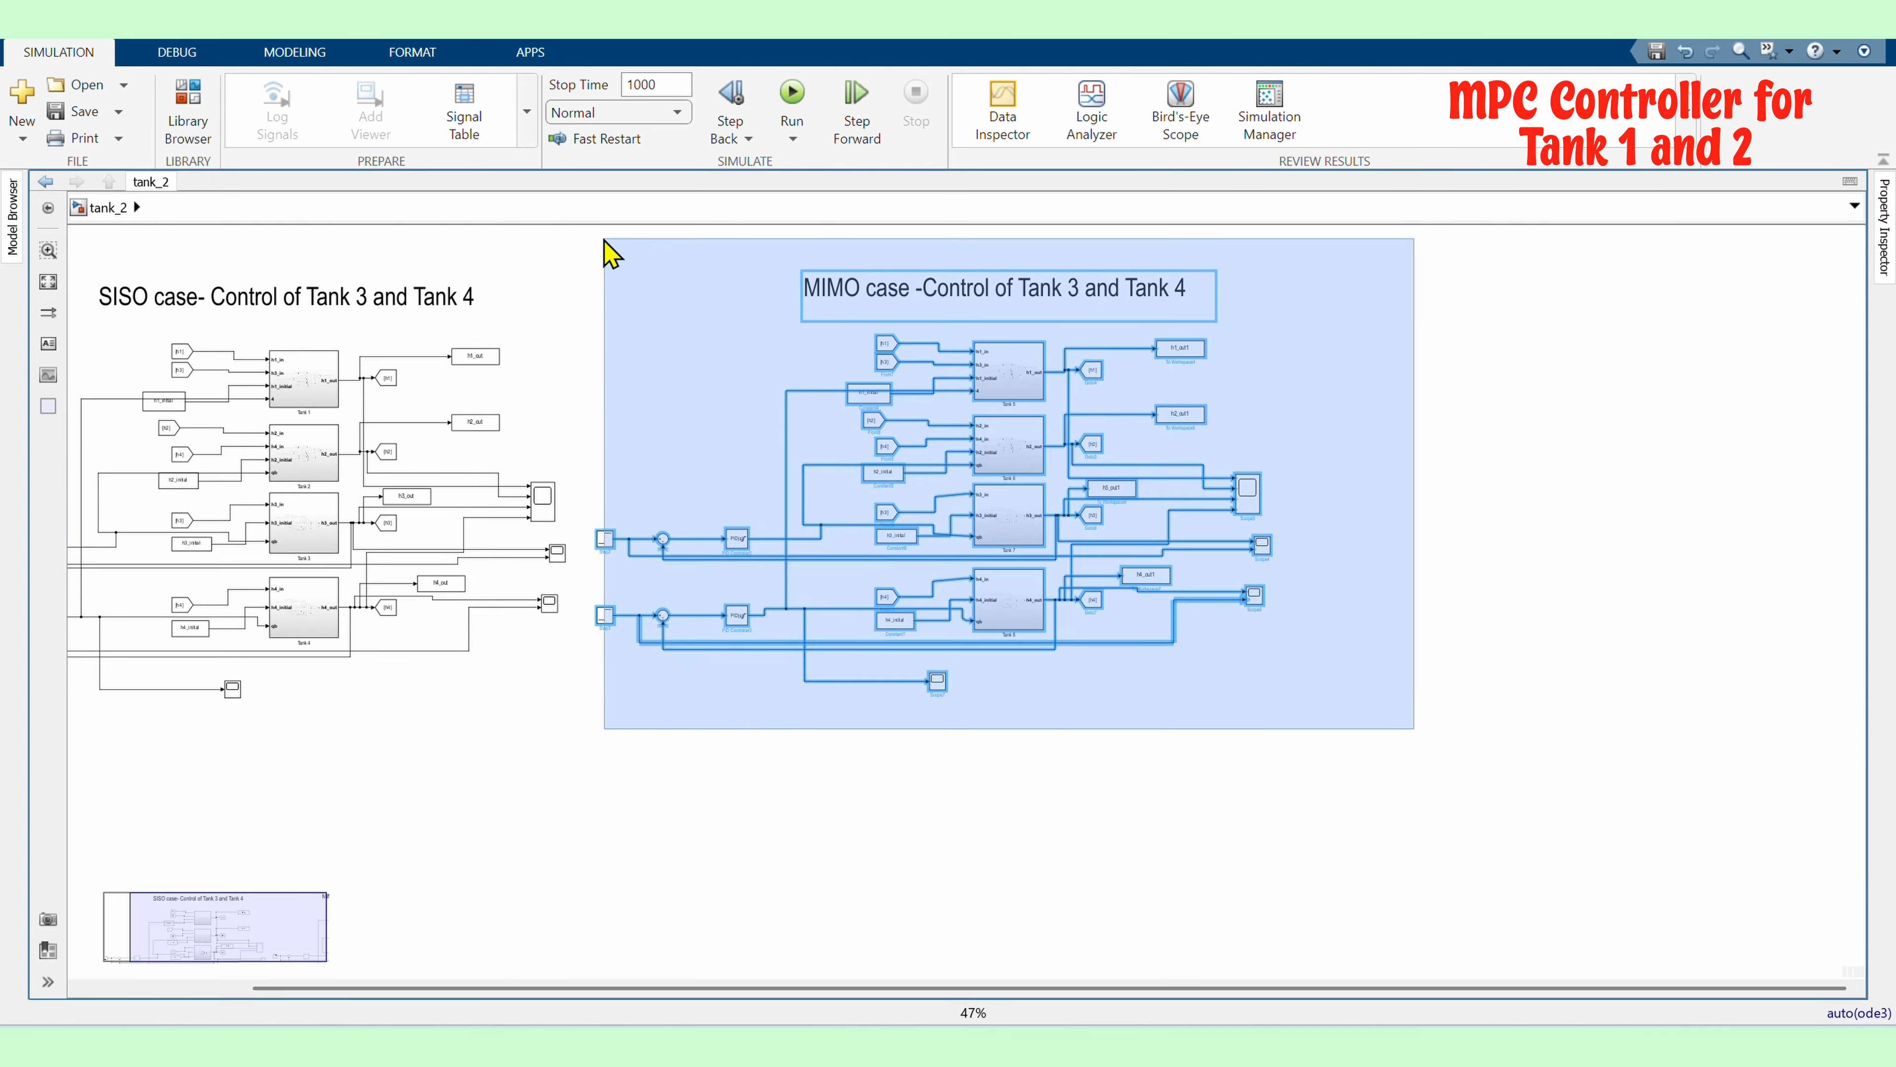
pyautogui.click(779, 604)
pyautogui.scroll(-2, 779, 590)
pyautogui.scroll(3, 963, 517)
pyautogui.moveTo(1211, 542); pyautogui.dragTo(1075, 407)
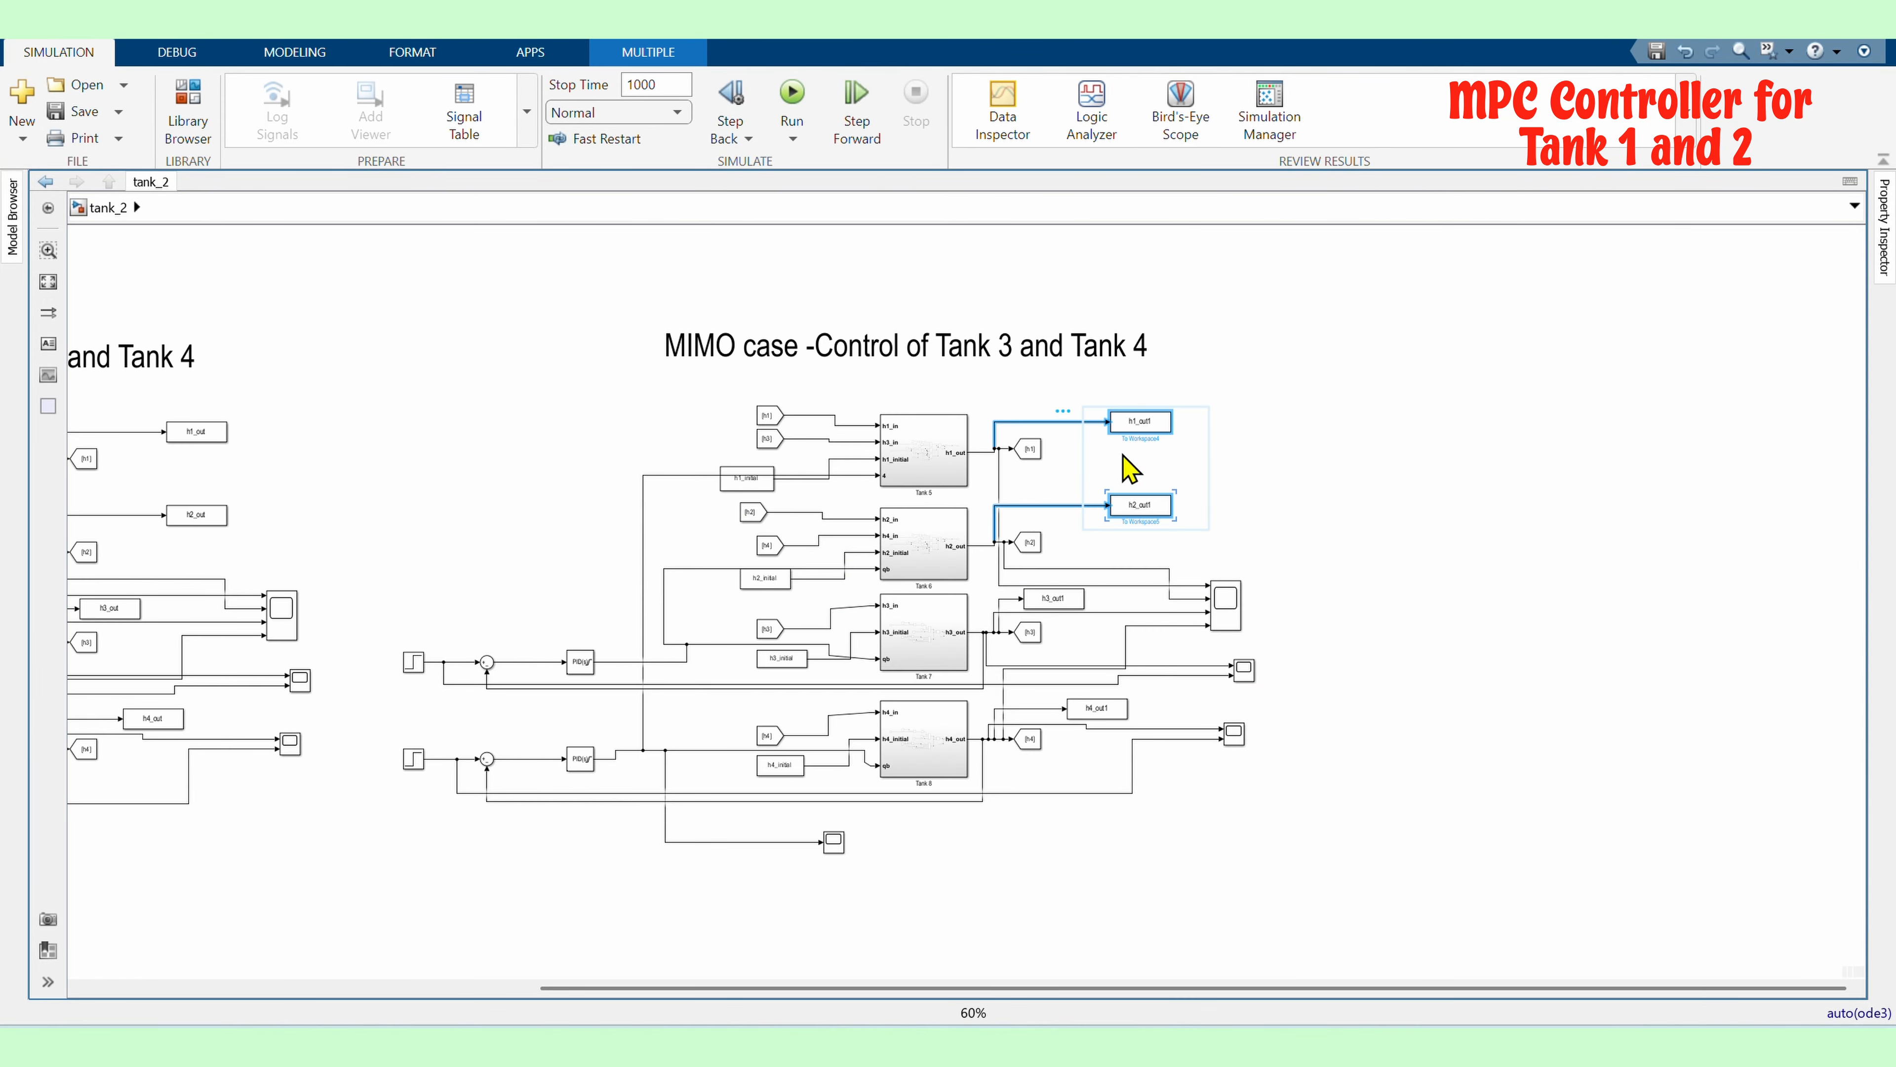
pyautogui.press('Delete')
# Delete the duplicate's remaining output blocks, extra scopes and both step-PID control loops
pyautogui.moveTo(1281, 770); pyautogui.dragTo(1164, 560)
pyautogui.press('Delete')
pyautogui.moveTo(1147, 736); pyautogui.dragTo(1049, 582)
pyautogui.press('Delete')
pyautogui.scroll(2, 1019, 603)
pyautogui.scroll(-2, 1224, 624)
pyautogui.moveTo(954, 886); pyautogui.dragTo(858, 791)
pyautogui.press('Delete')
pyautogui.moveTo(732, 813); pyautogui.dragTo(479, 634)
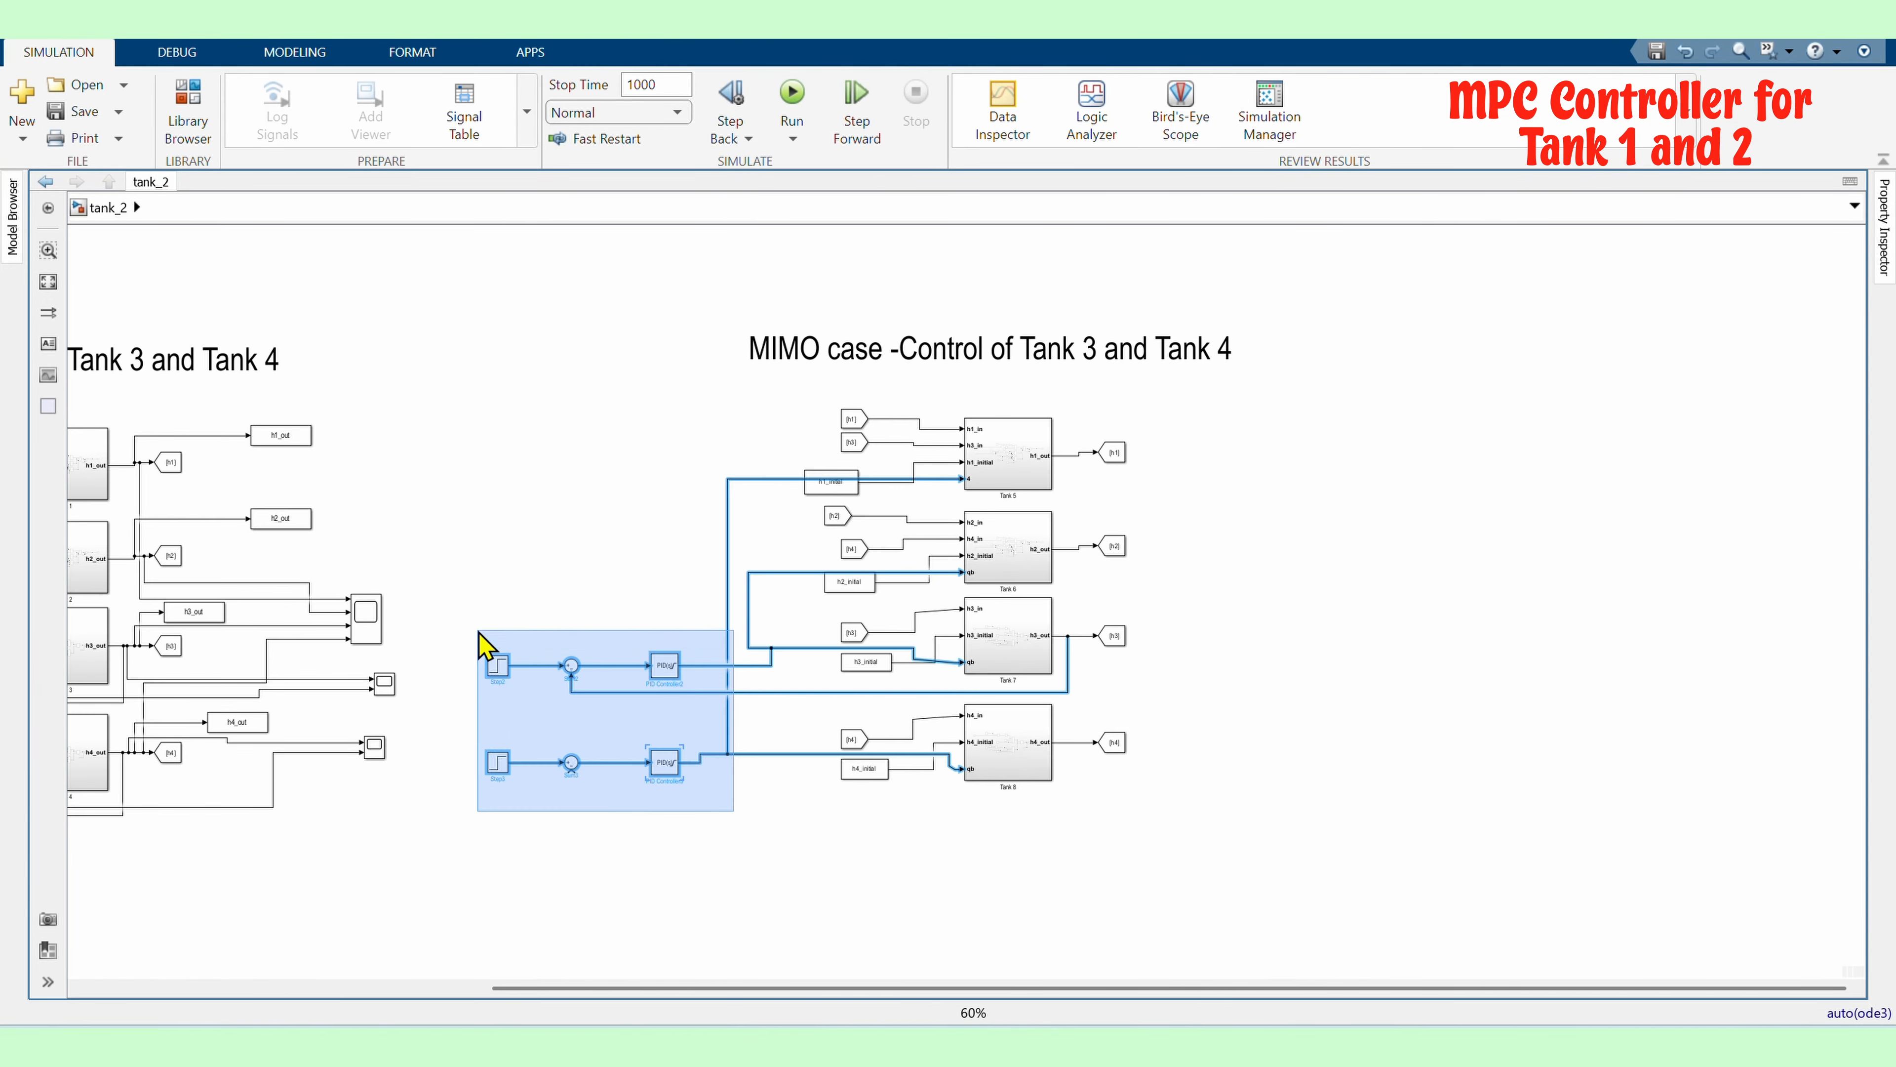
pyautogui.press('Delete')
# Add a Scope block next to the duplicated tanks' outputs
pyautogui.scroll(2, 732, 558)
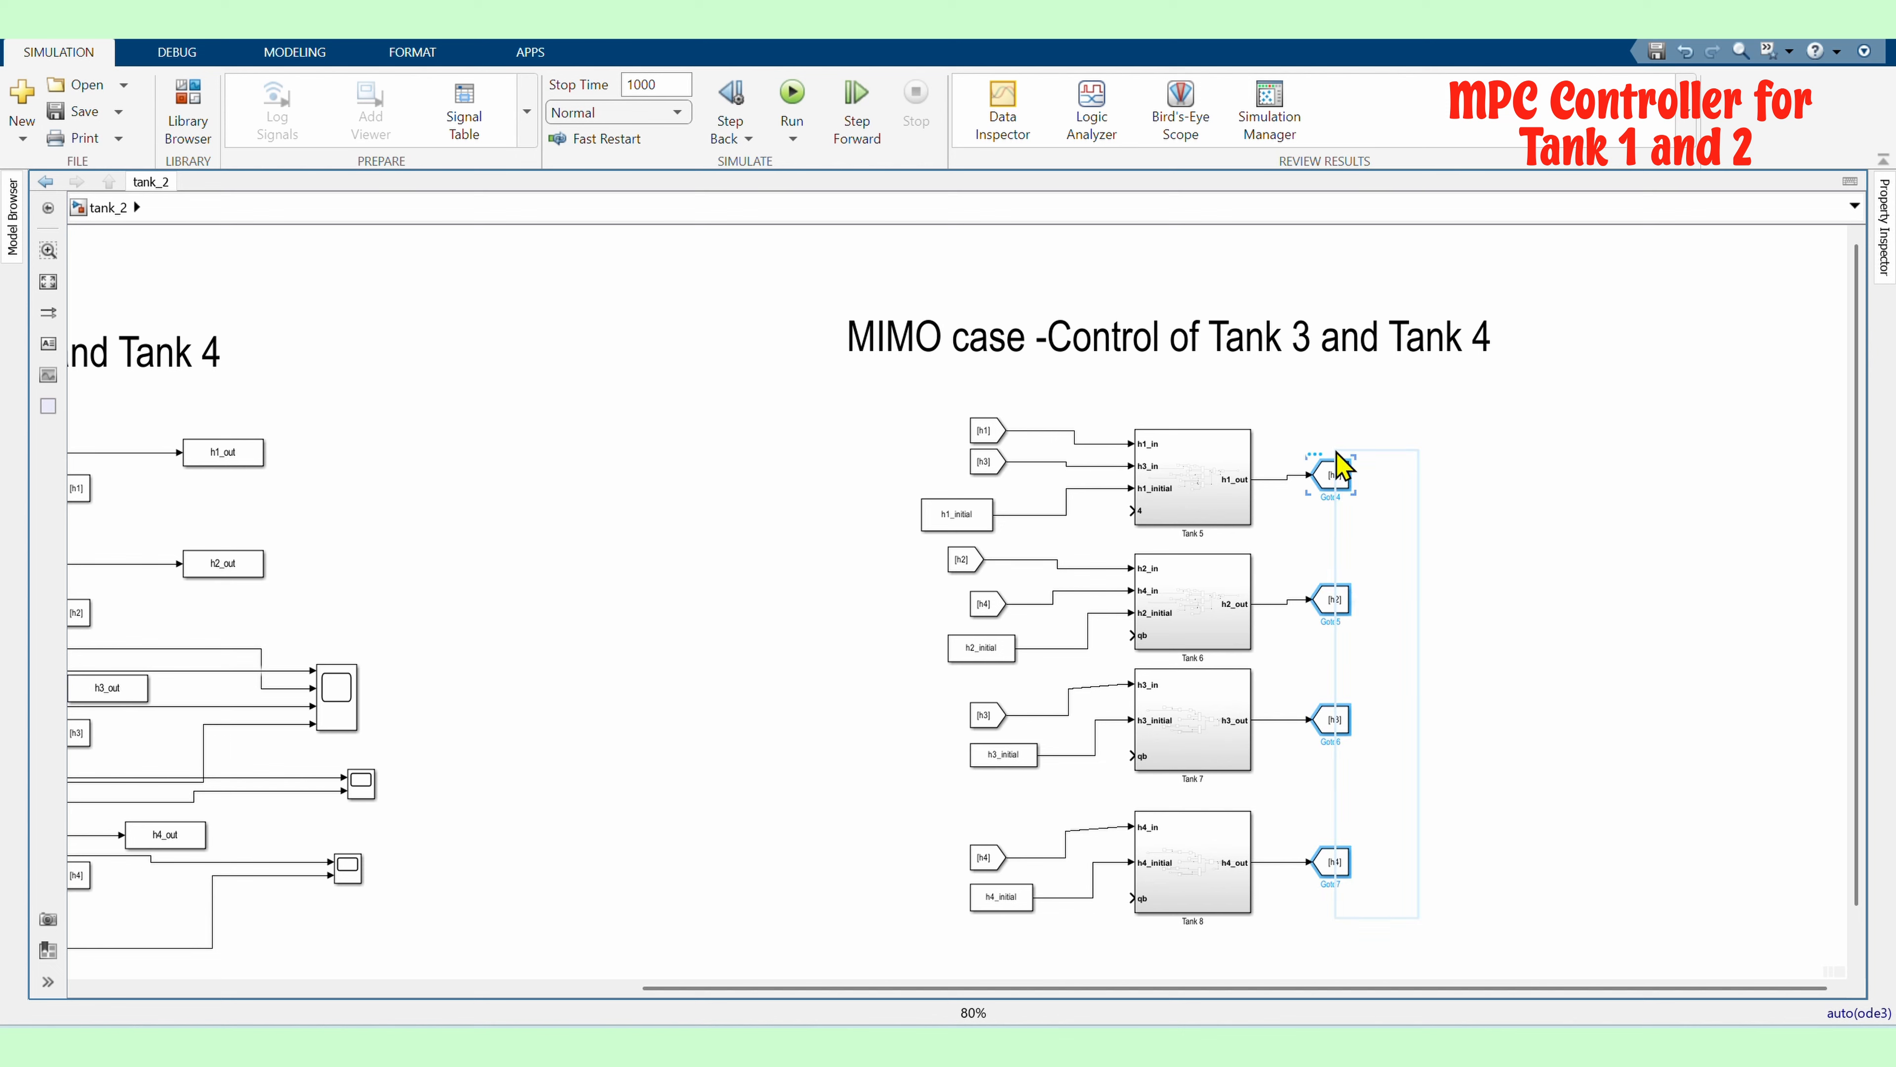
pyautogui.moveTo(1338, 467); pyautogui.dragTo(1338, 467)
pyautogui.click(1508, 550)
pyautogui.doubleClick(1504, 531)
pyautogui.write('scop')
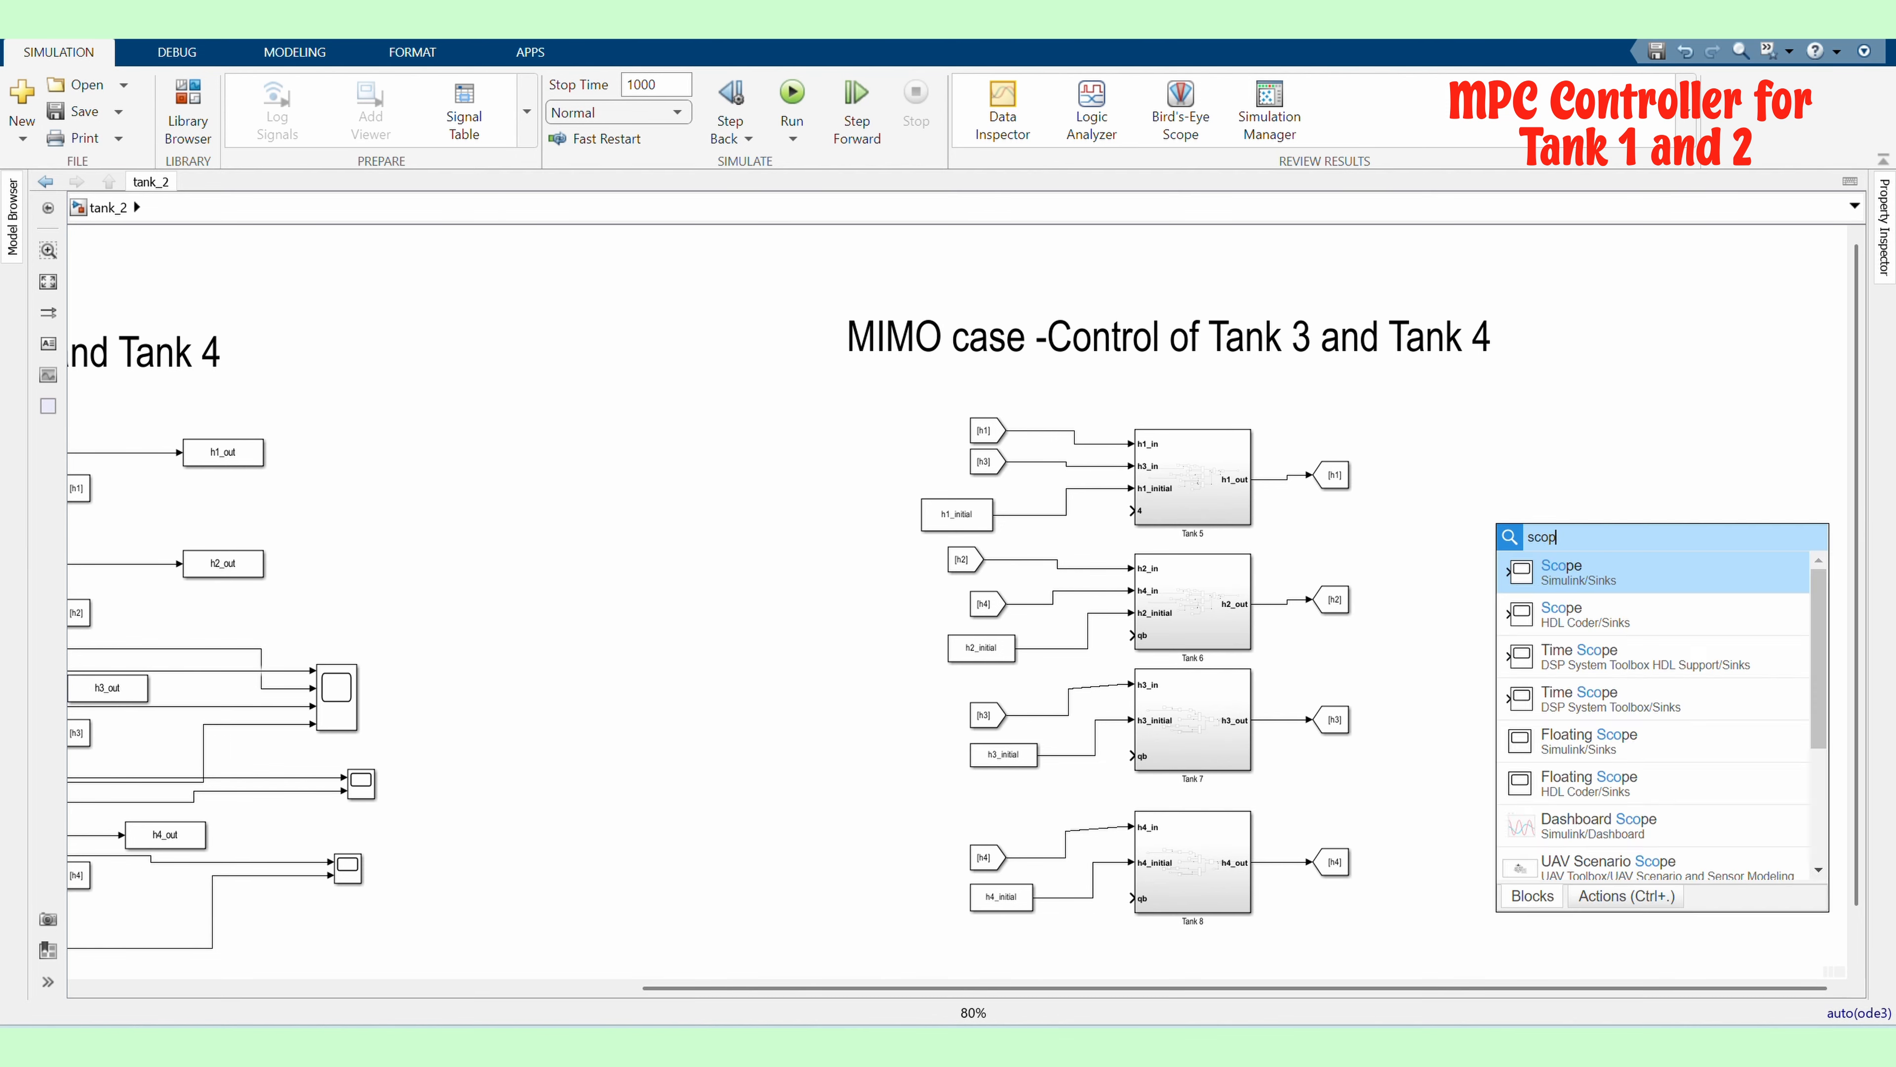
pyautogui.press('Return')
pyautogui.moveTo(1500, 534); pyautogui.dragTo(1562, 688)
pyautogui.click(1526, 667)
# Add two Constant blocks to the left of the duplicated tanks
pyautogui.scroll(2, 1542, 709)
pyautogui.scroll(-2, 953, 558)
pyautogui.doubleClick(950, 564)
pyautogui.write('const')
pyautogui.press('Return')
pyautogui.doubleClick(938, 673)
pyautogui.write('const')
pyautogui.press('Return')
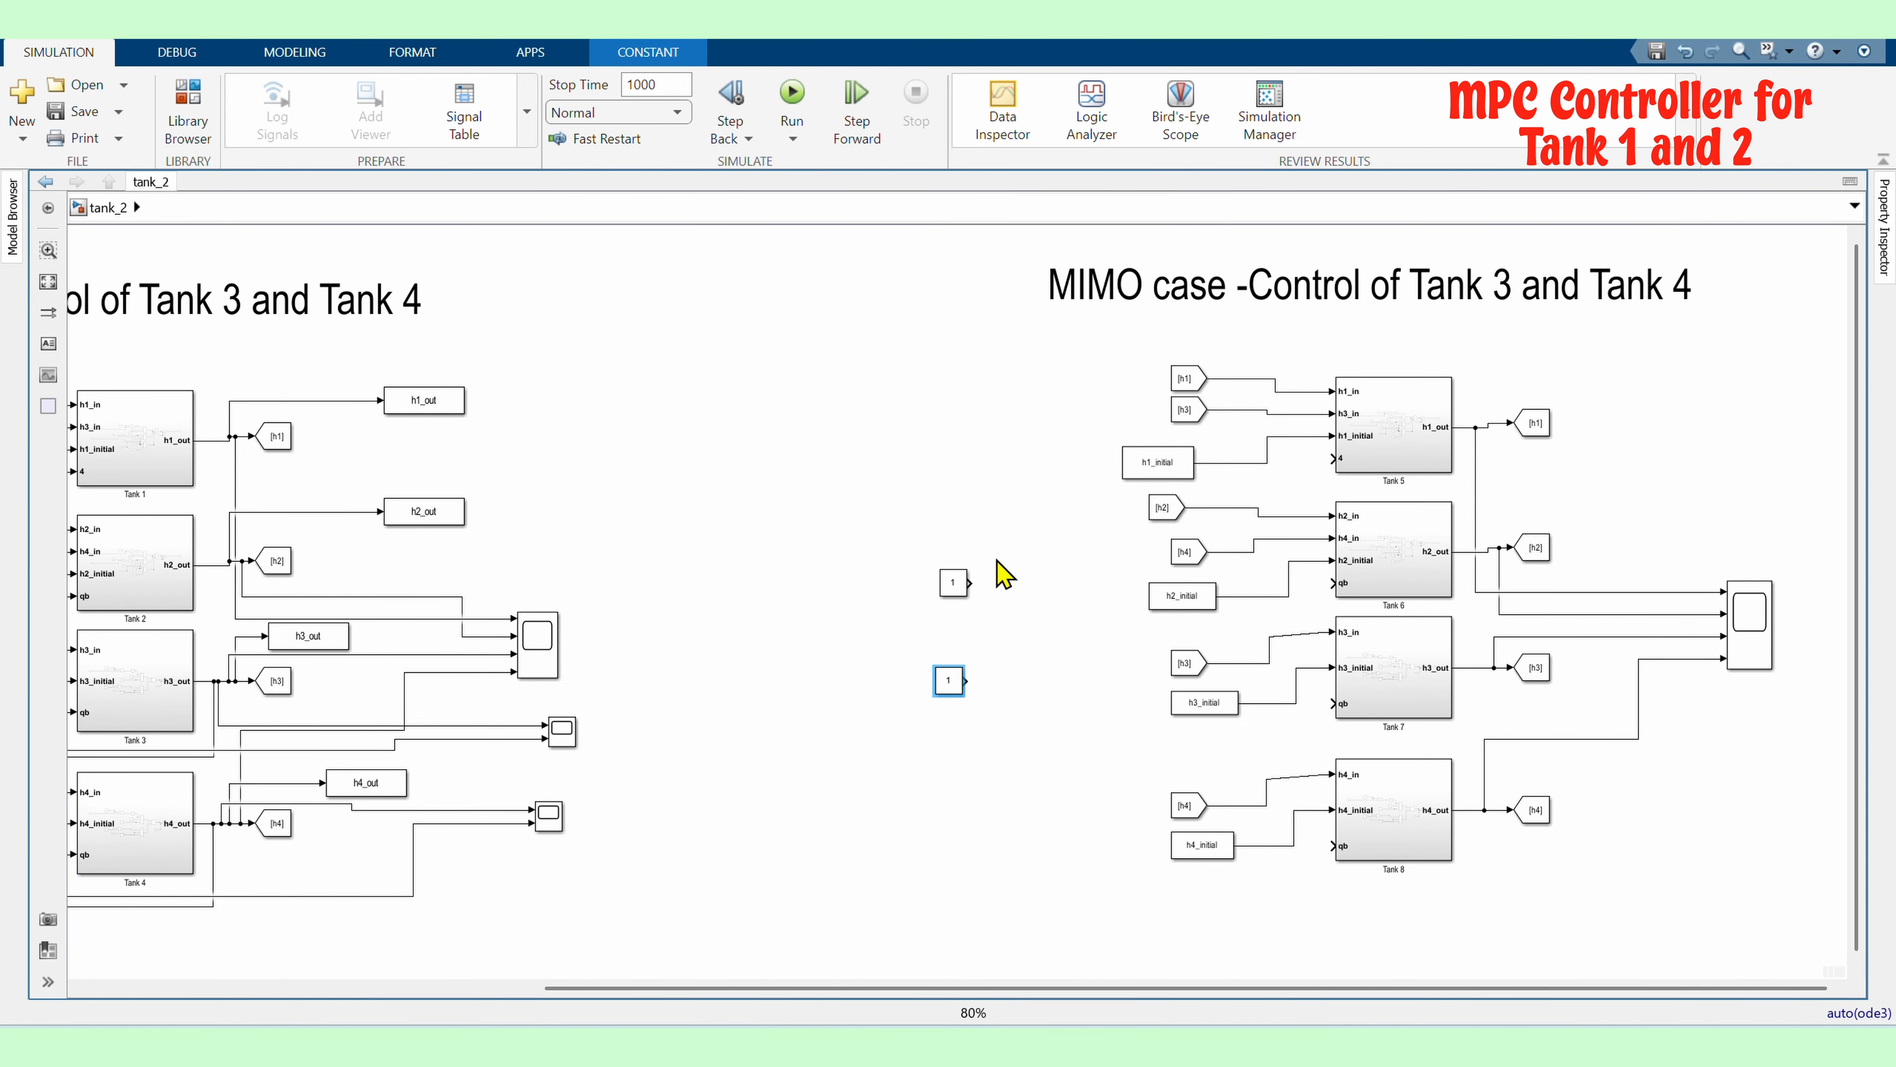
# Connect the first Constant block to the pump inputs of Tank 5 and Tank 8
pyautogui.scroll(2, 1279, 572)
pyautogui.moveTo(1331, 543)
pyautogui.mouseDown()
pyautogui.moveTo(976, 540)
pyautogui.moveTo(1003, 703)
pyautogui.moveTo(1236, 856)
pyautogui.mouseUp()
pyautogui.scroll(-2, 1007, 600)
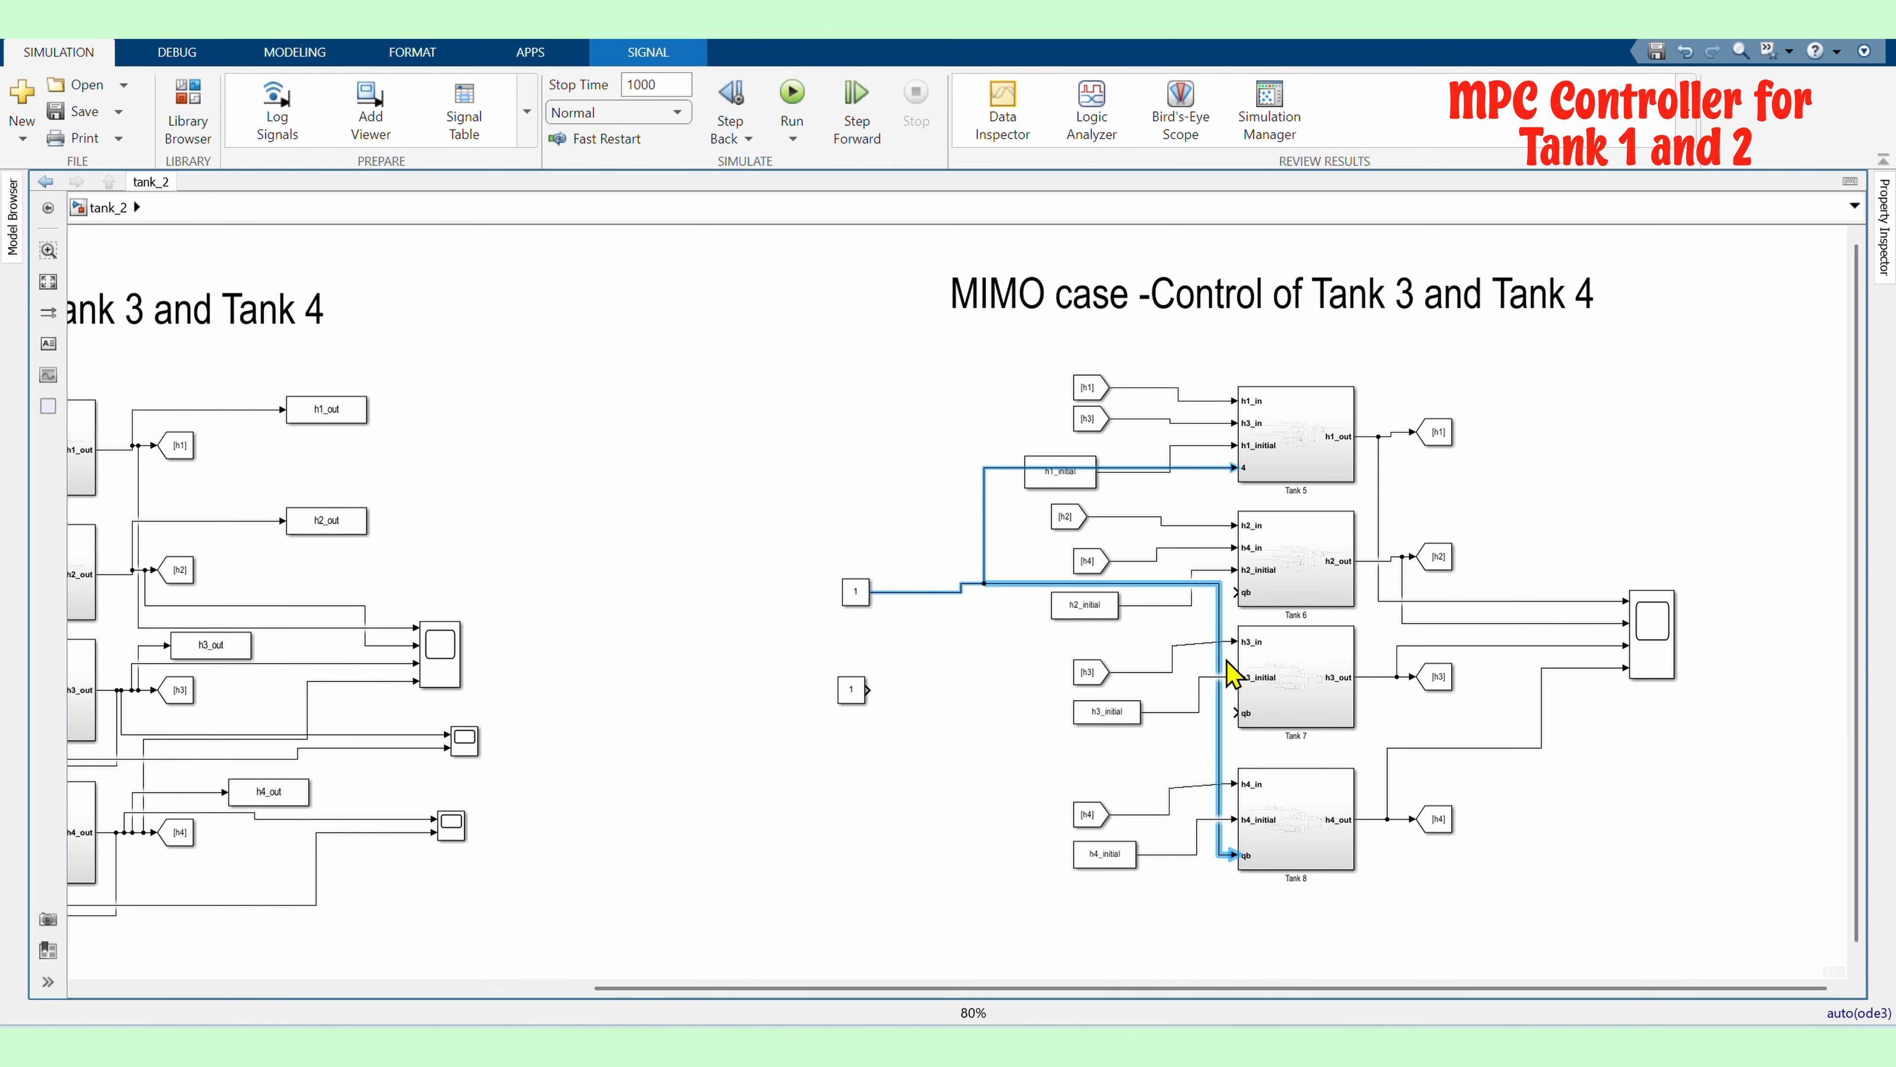
# Open the Tank 5 subsystem to examine its inputs, then return to the top-level model
pyautogui.scroll(2, 1047, 735)
pyautogui.scroll(2, 1066, 338)
pyautogui.doubleClick(1066, 338)
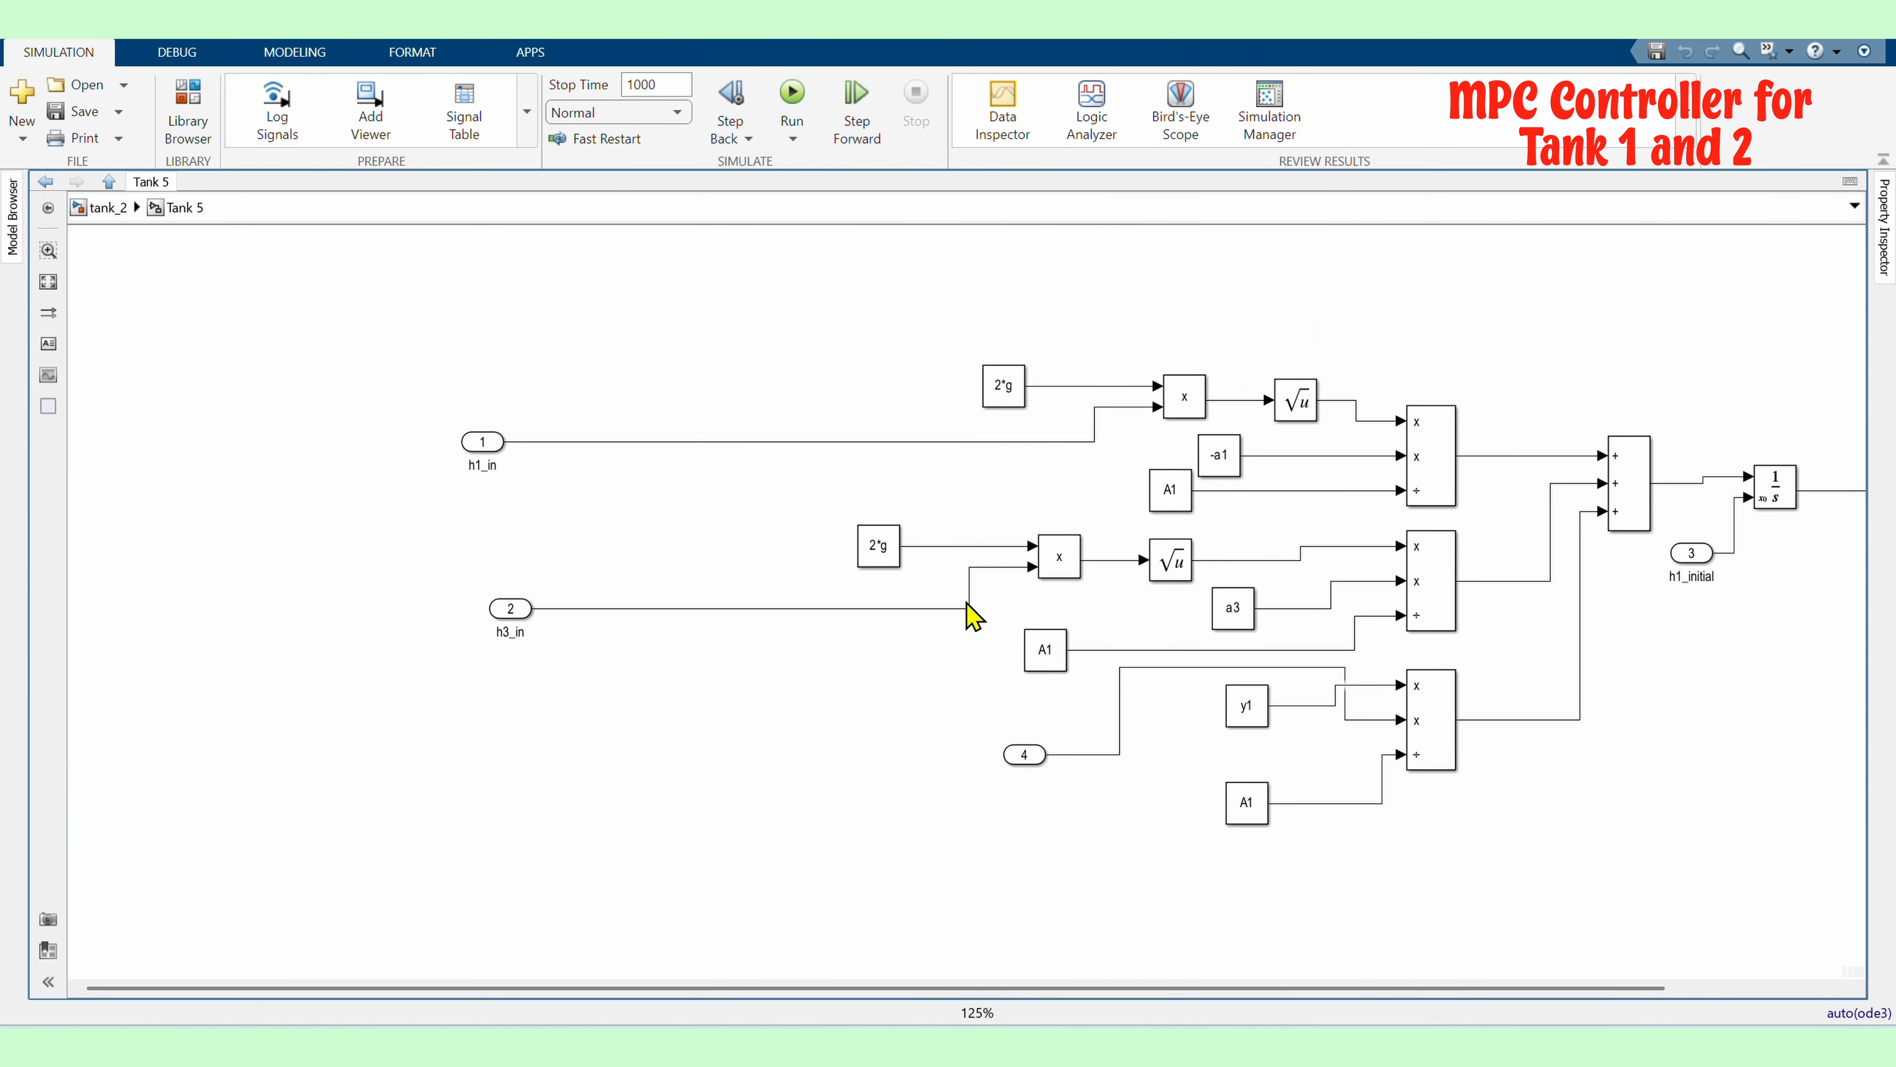
pyautogui.click(103, 209)
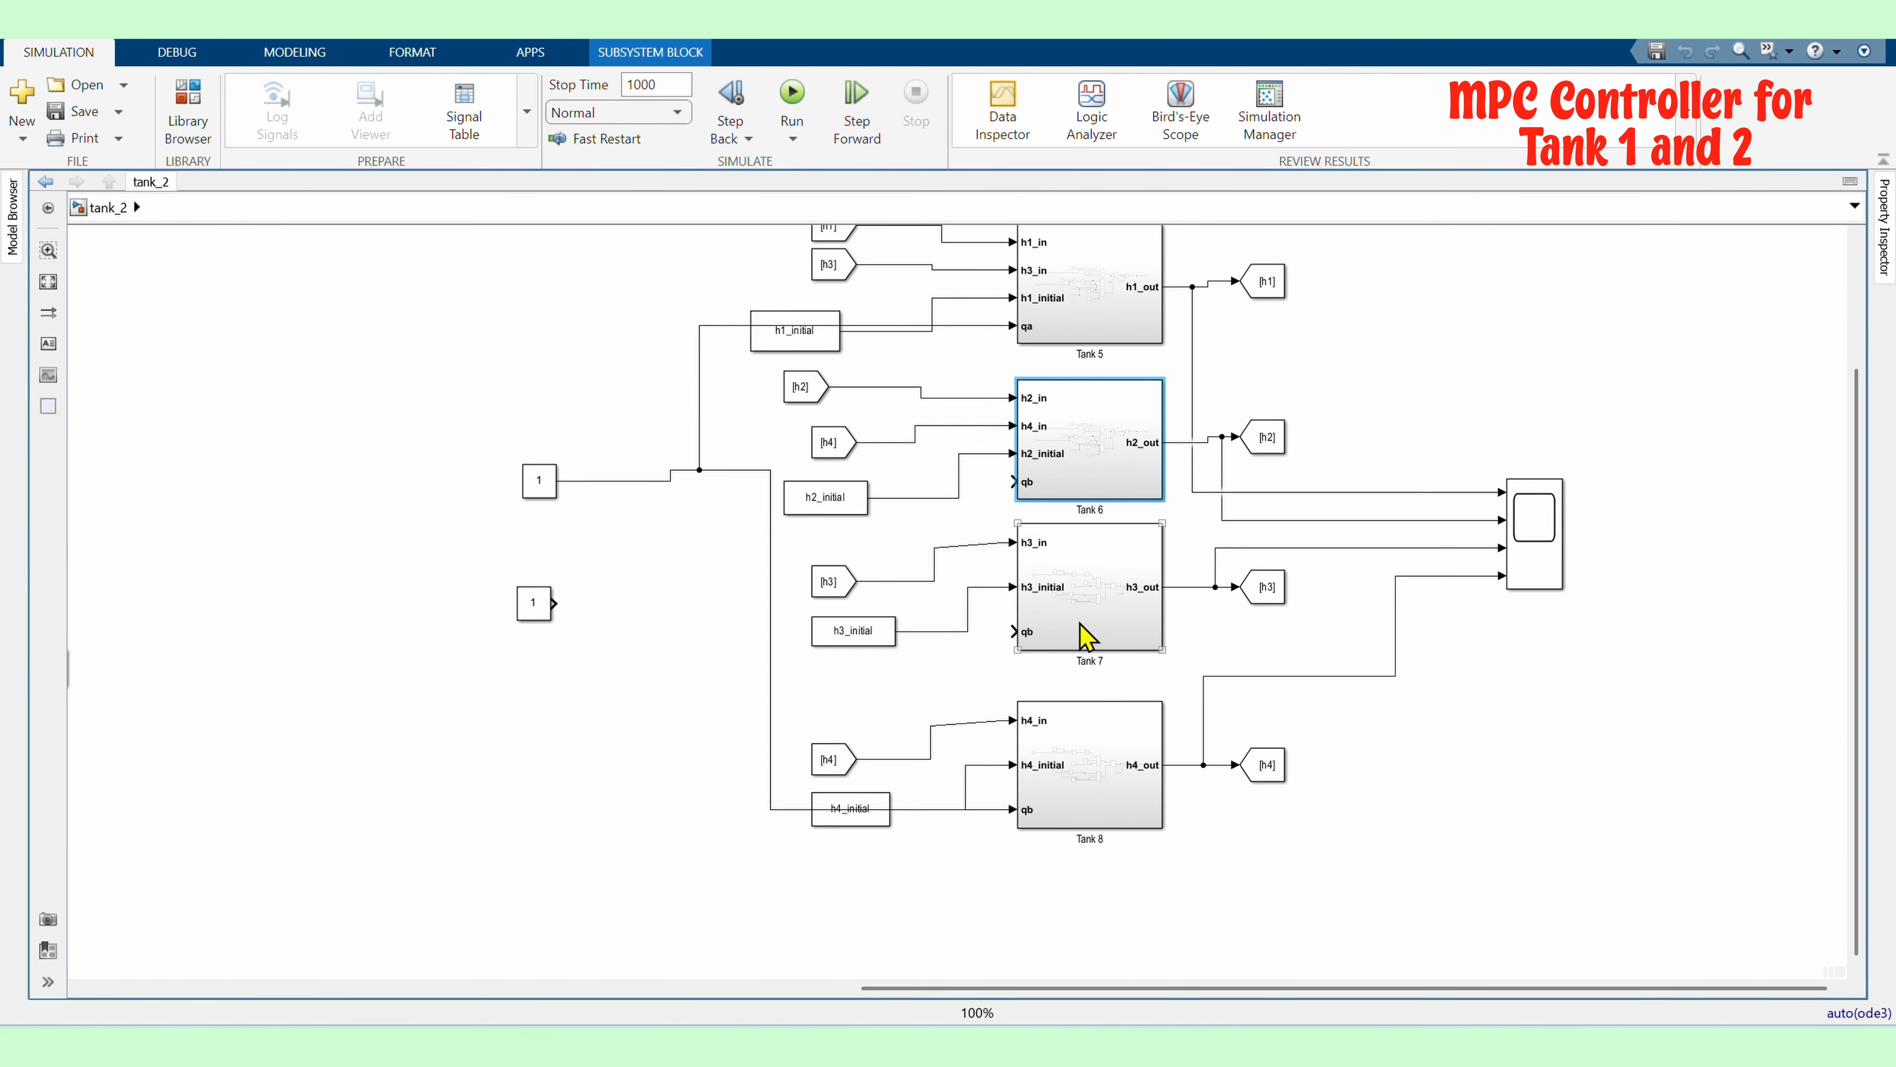
pyautogui.doubleClick(1092, 635)
pyautogui.press('Escape')
pyautogui.scroll(2, 1272, 508)
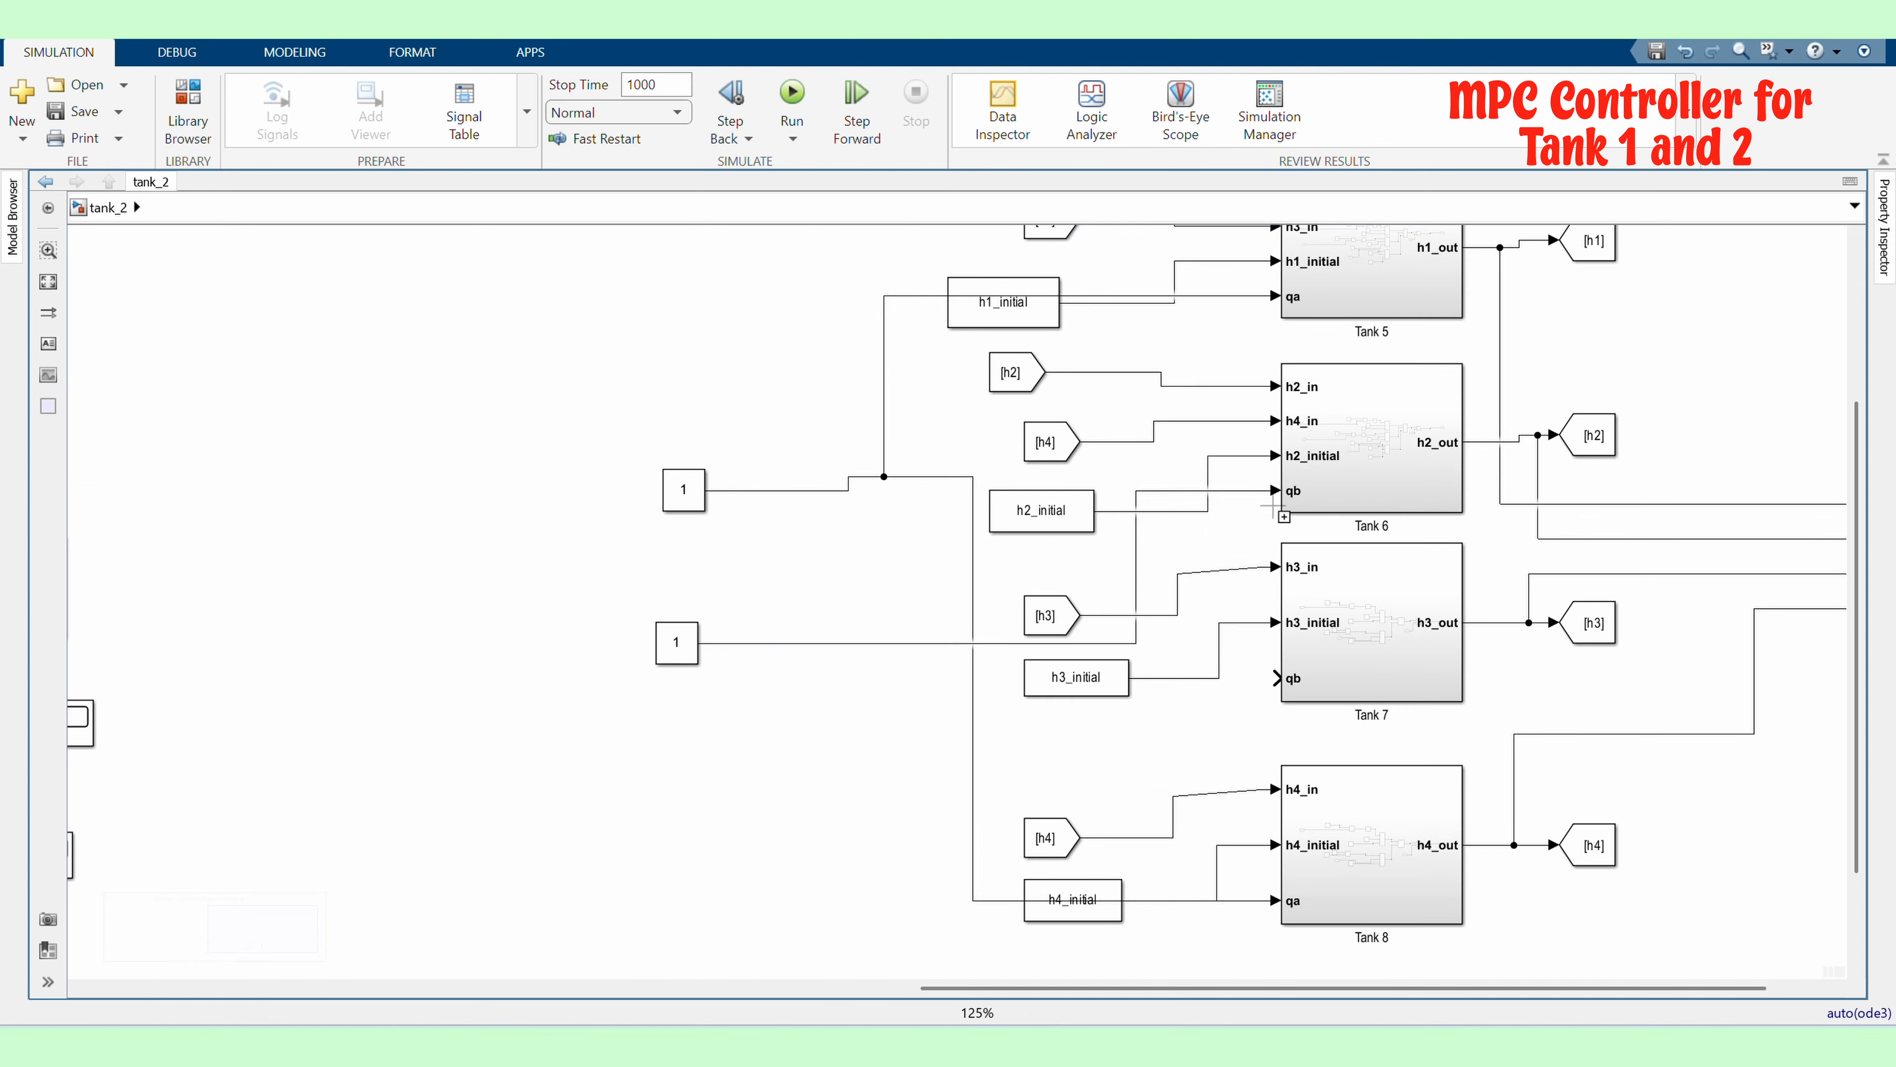
# Group the four duplicated tanks and their signal blocks into one subsystem and enlarge it
pyautogui.click(885, 739)
pyautogui.scroll(-2, 732, 747)
pyautogui.moveTo(1374, 905); pyautogui.dragTo(809, 348)
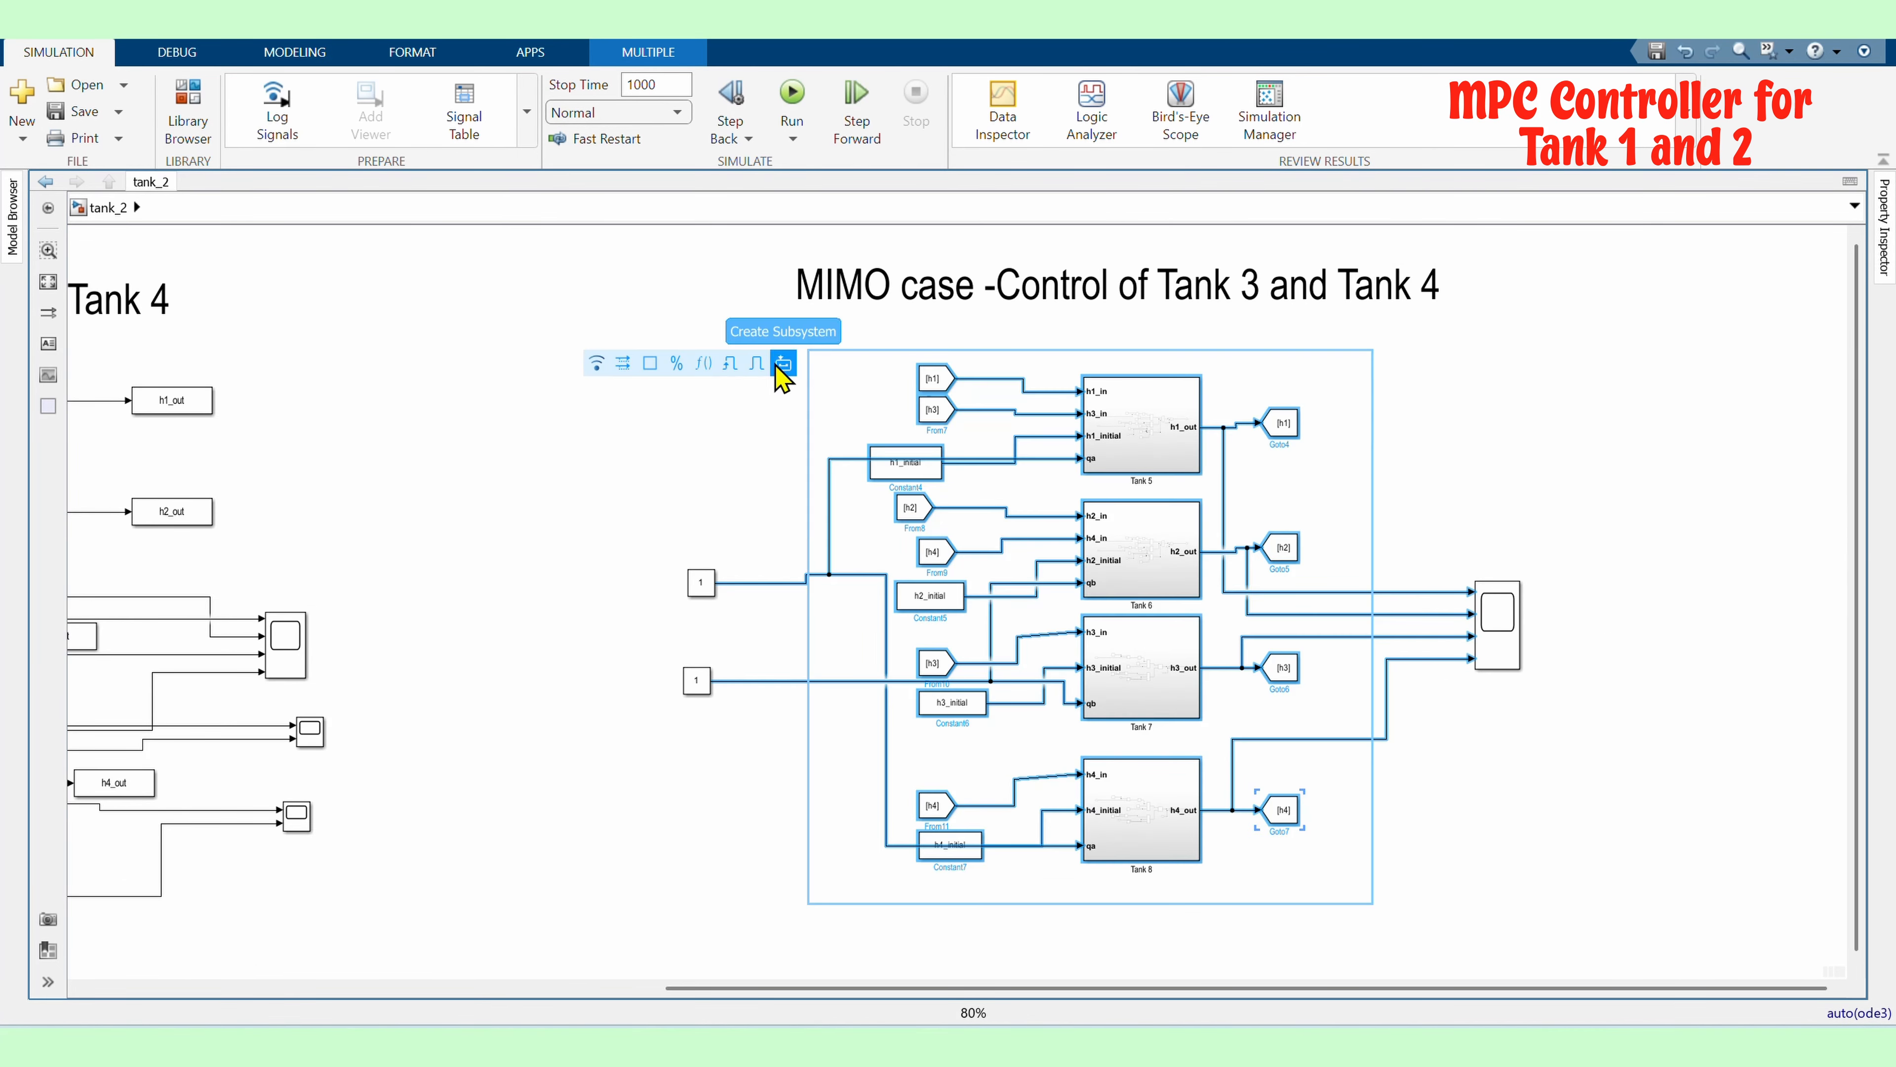
pyautogui.click(782, 365)
pyautogui.moveTo(1374, 347); pyautogui.dragTo(1320, 482)
pyautogui.moveTo(808, 902); pyautogui.dragTo(959, 615)
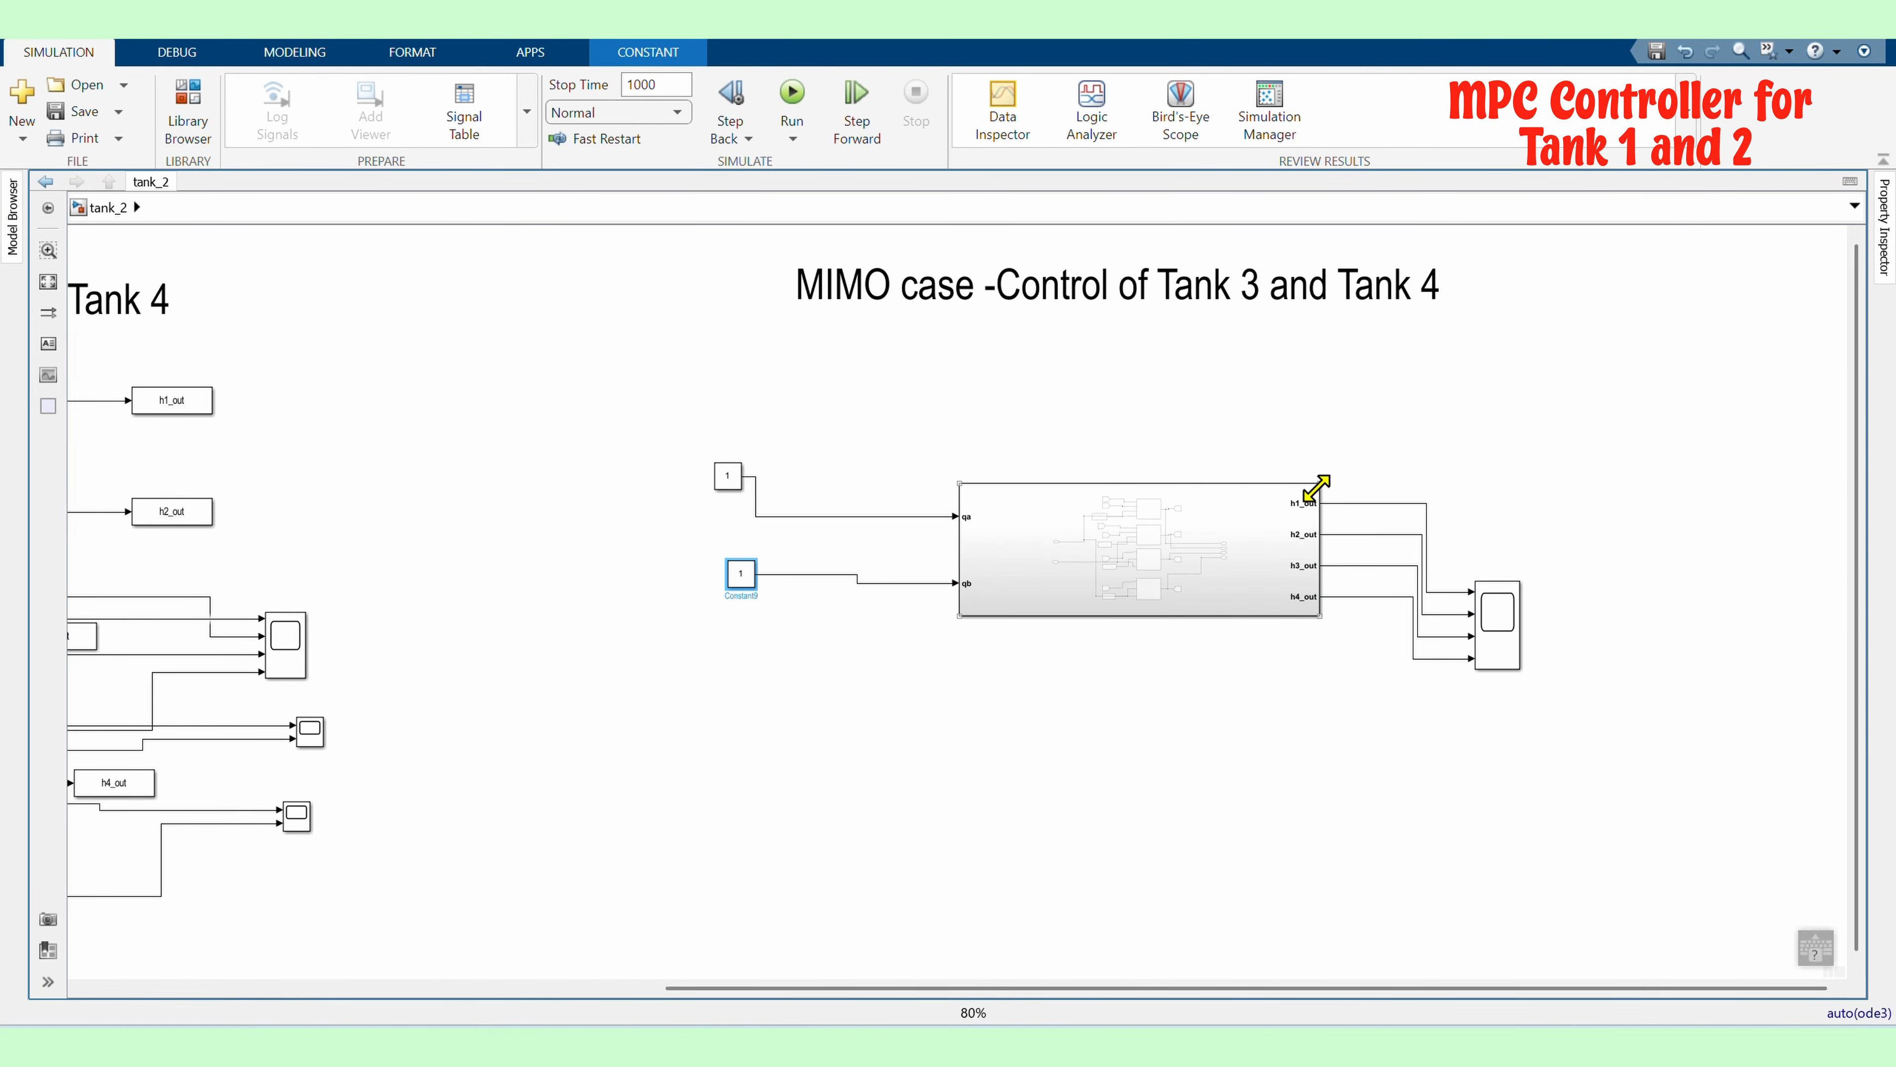
# Resize the new subsystem and rearrange the two Constant blocks and the scope around it
pyautogui.moveTo(1318, 484); pyautogui.dragTo(1127, 497)
pyautogui.moveTo(1553, 672); pyautogui.dragTo(1507, 626)
pyautogui.moveTo(1504, 626); pyautogui.dragTo(1296, 552)
pyautogui.moveTo(728, 477); pyautogui.dragTo(809, 520)
pyautogui.moveTo(746, 575); pyautogui.dragTo(813, 586)
pyautogui.scroll(4, 1147, 628)
pyautogui.click(866, 499)
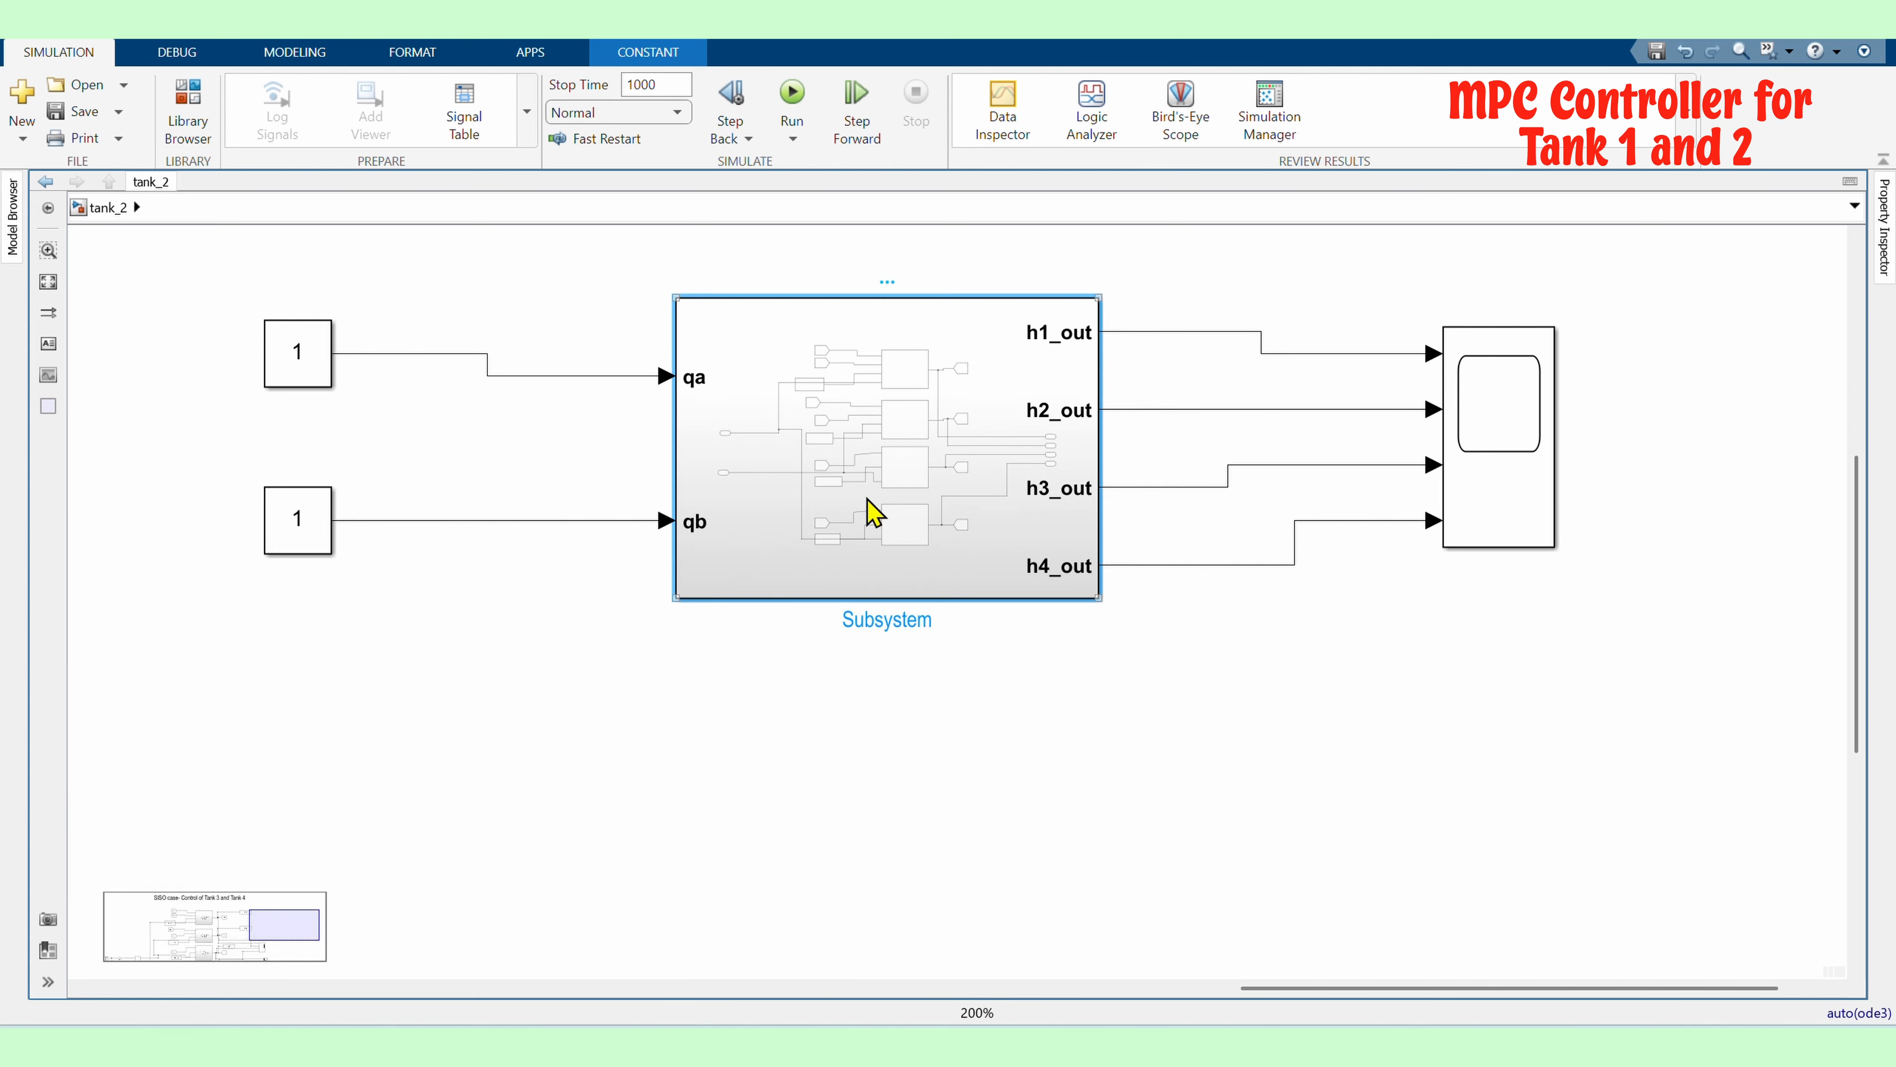
# Rename the subsystem as 4 Tank system
pyautogui.click(920, 619)
pyautogui.press('BackSpace')
pyautogui.press('BackSpace')
pyautogui.press('BackSpace')
pyautogui.press('BackSpace')
pyautogui.press('BackSpace')
pyautogui.press('BackSpace')
pyautogui.press('BackSpace')
pyautogui.press('BackSpace')
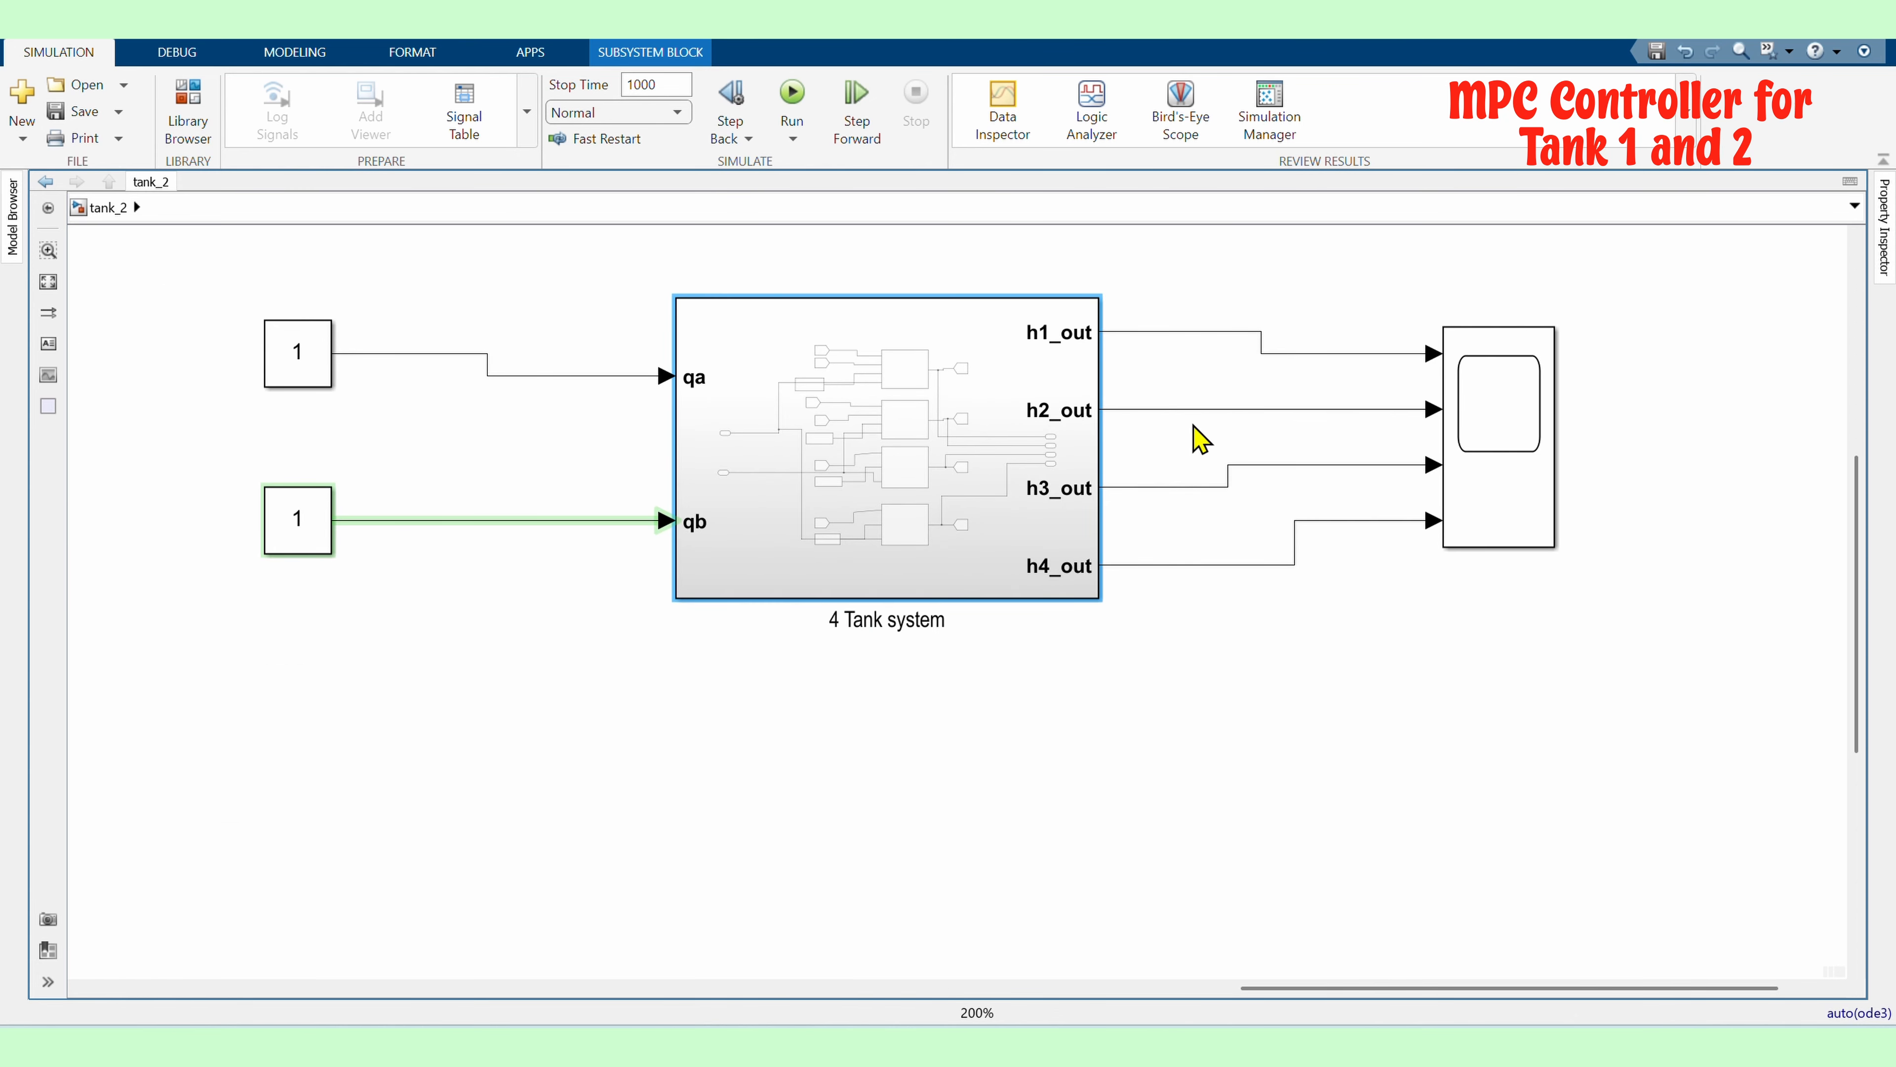
# Extend the MIMO title annotation to read 'MIMO case -Control of Tank 3 and Tank 4 using MPC controller'
pyautogui.scroll(-6, 1196, 449)
pyautogui.scroll(1, 1142, 520)
pyautogui.moveTo(855, 380); pyautogui.dragTo(1440, 572)
pyautogui.moveTo(1094, 483); pyautogui.dragTo(1094, 449)
pyautogui.click(1300, 363)
pyautogui.write('using MPC controller')
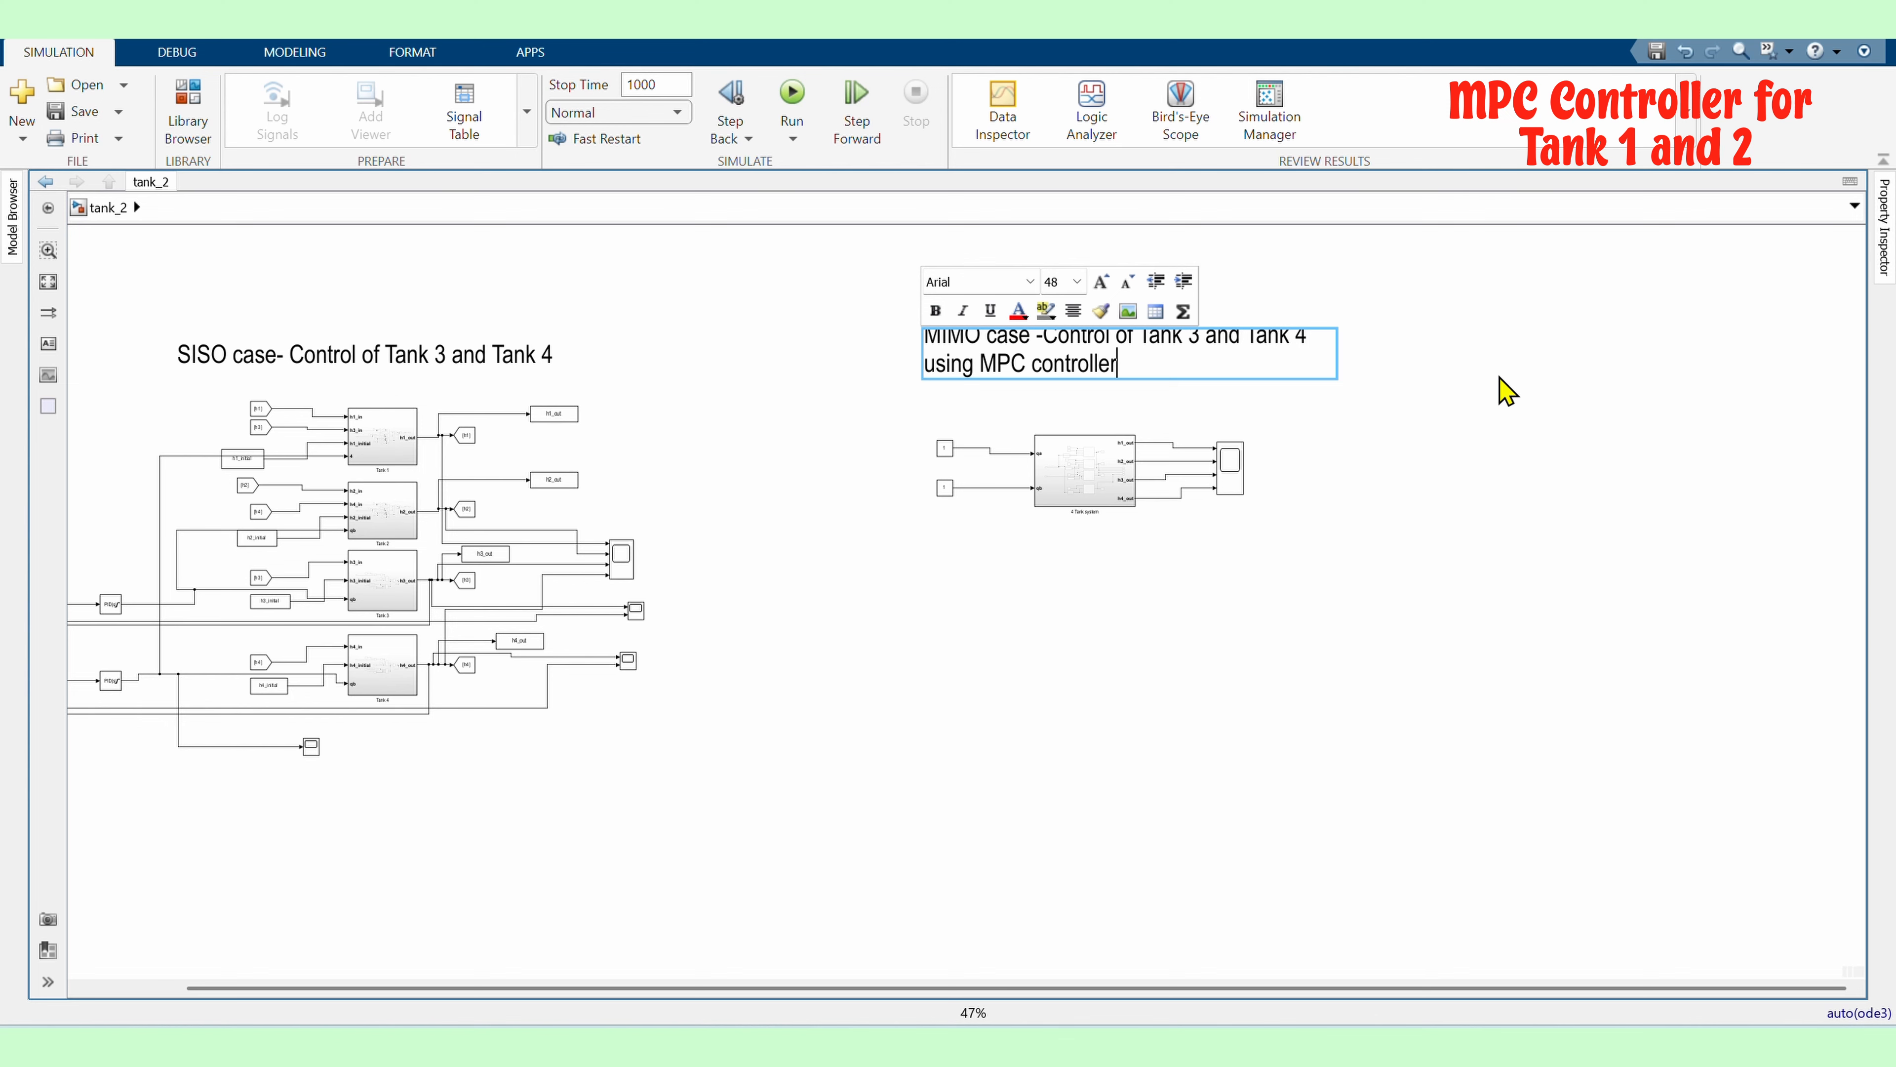
pyautogui.click(1506, 390)
pyautogui.scroll(3, 1143, 543)
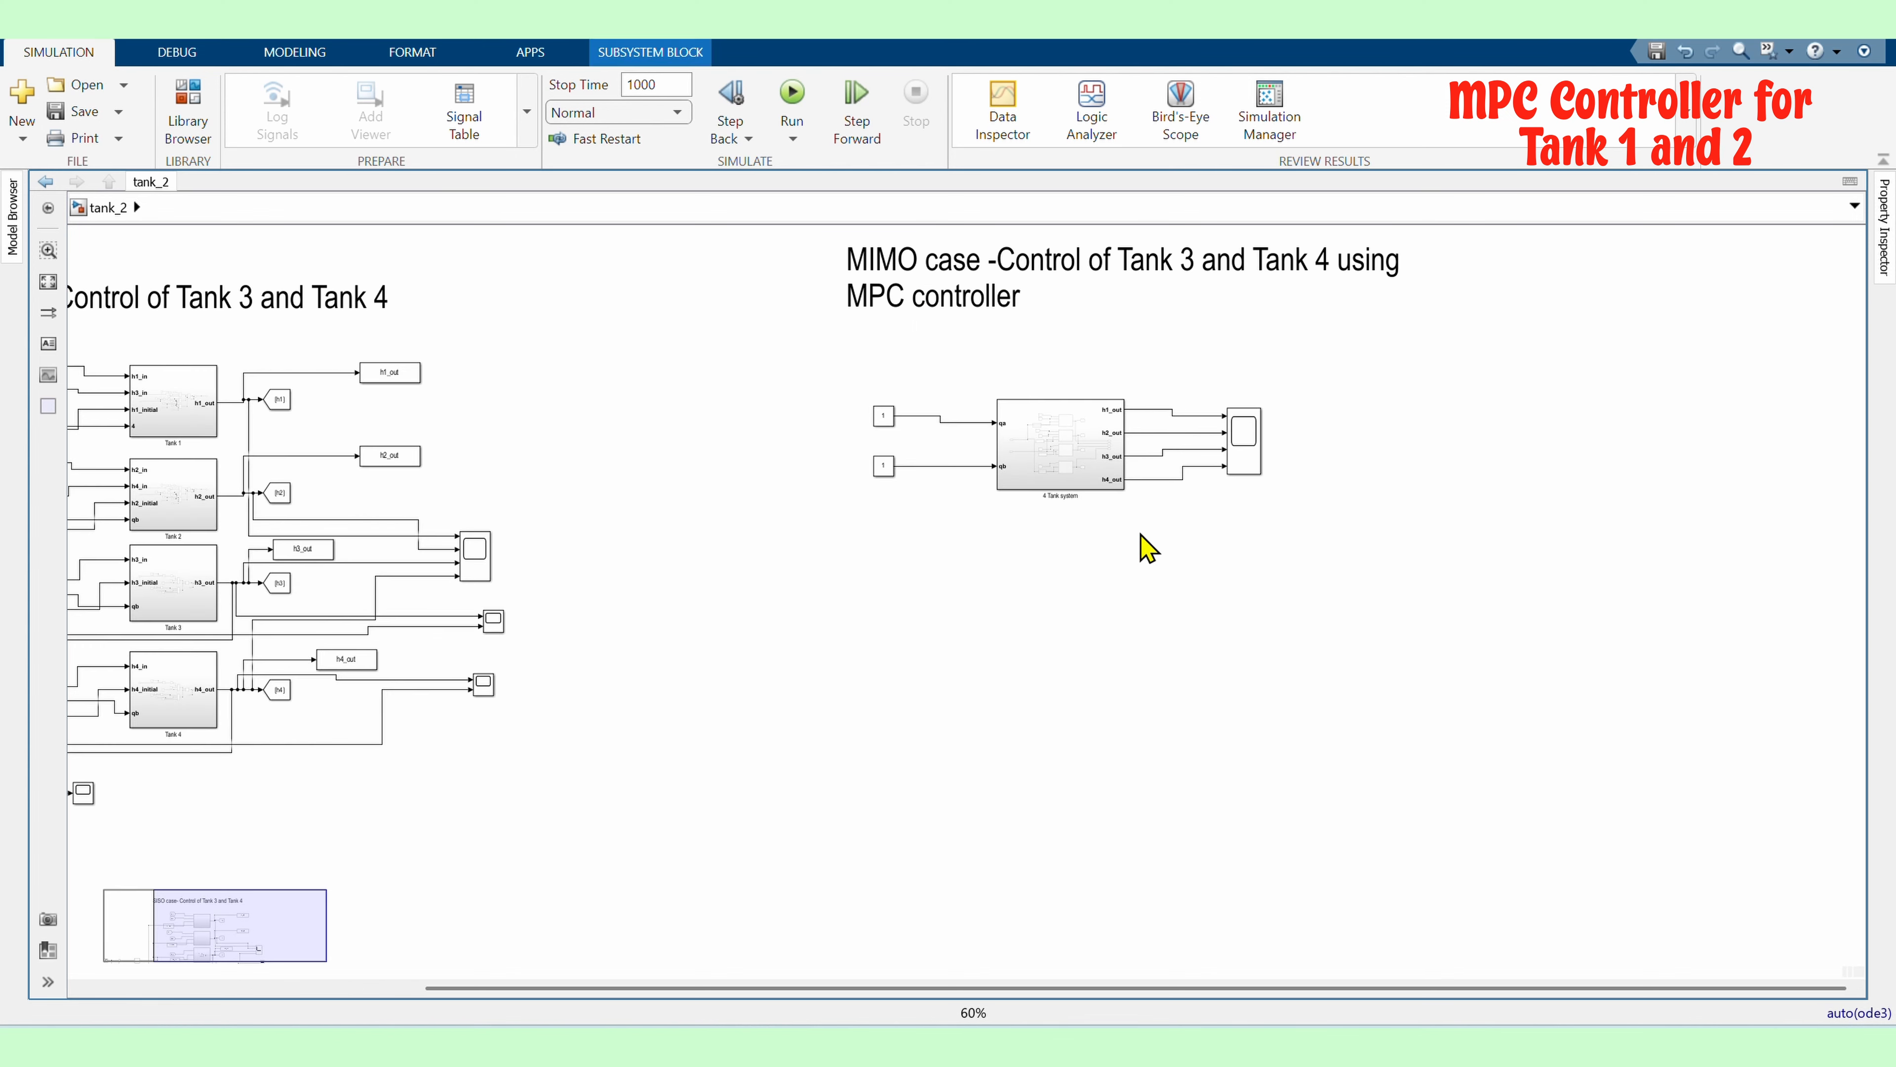
# Set the constant value of both Constant blocks feeding qa and qb to 10
pyautogui.scroll(3, 1077, 513)
pyautogui.doubleClick(572, 337)
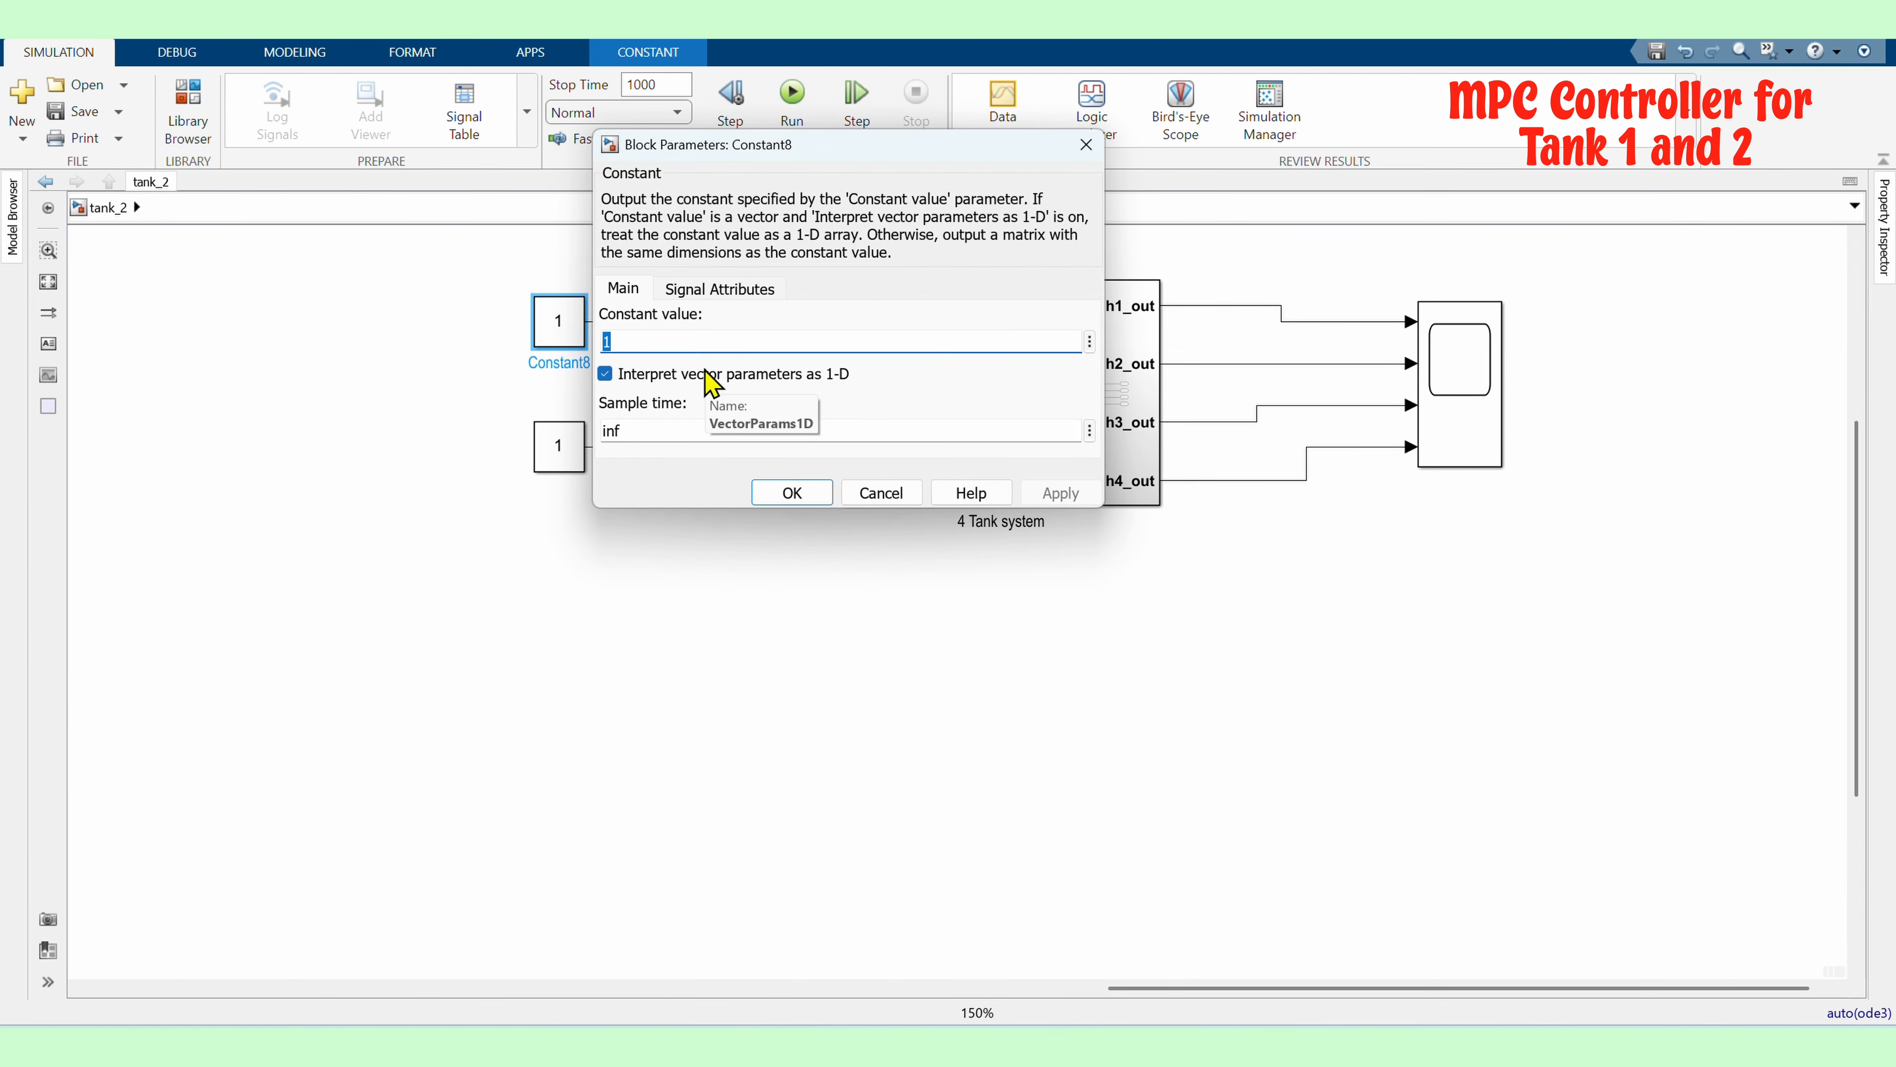
pyautogui.write('10')
pyautogui.press('Return')
pyautogui.doubleClick(554, 457)
pyautogui.write('10')
pyautogui.press('Return')
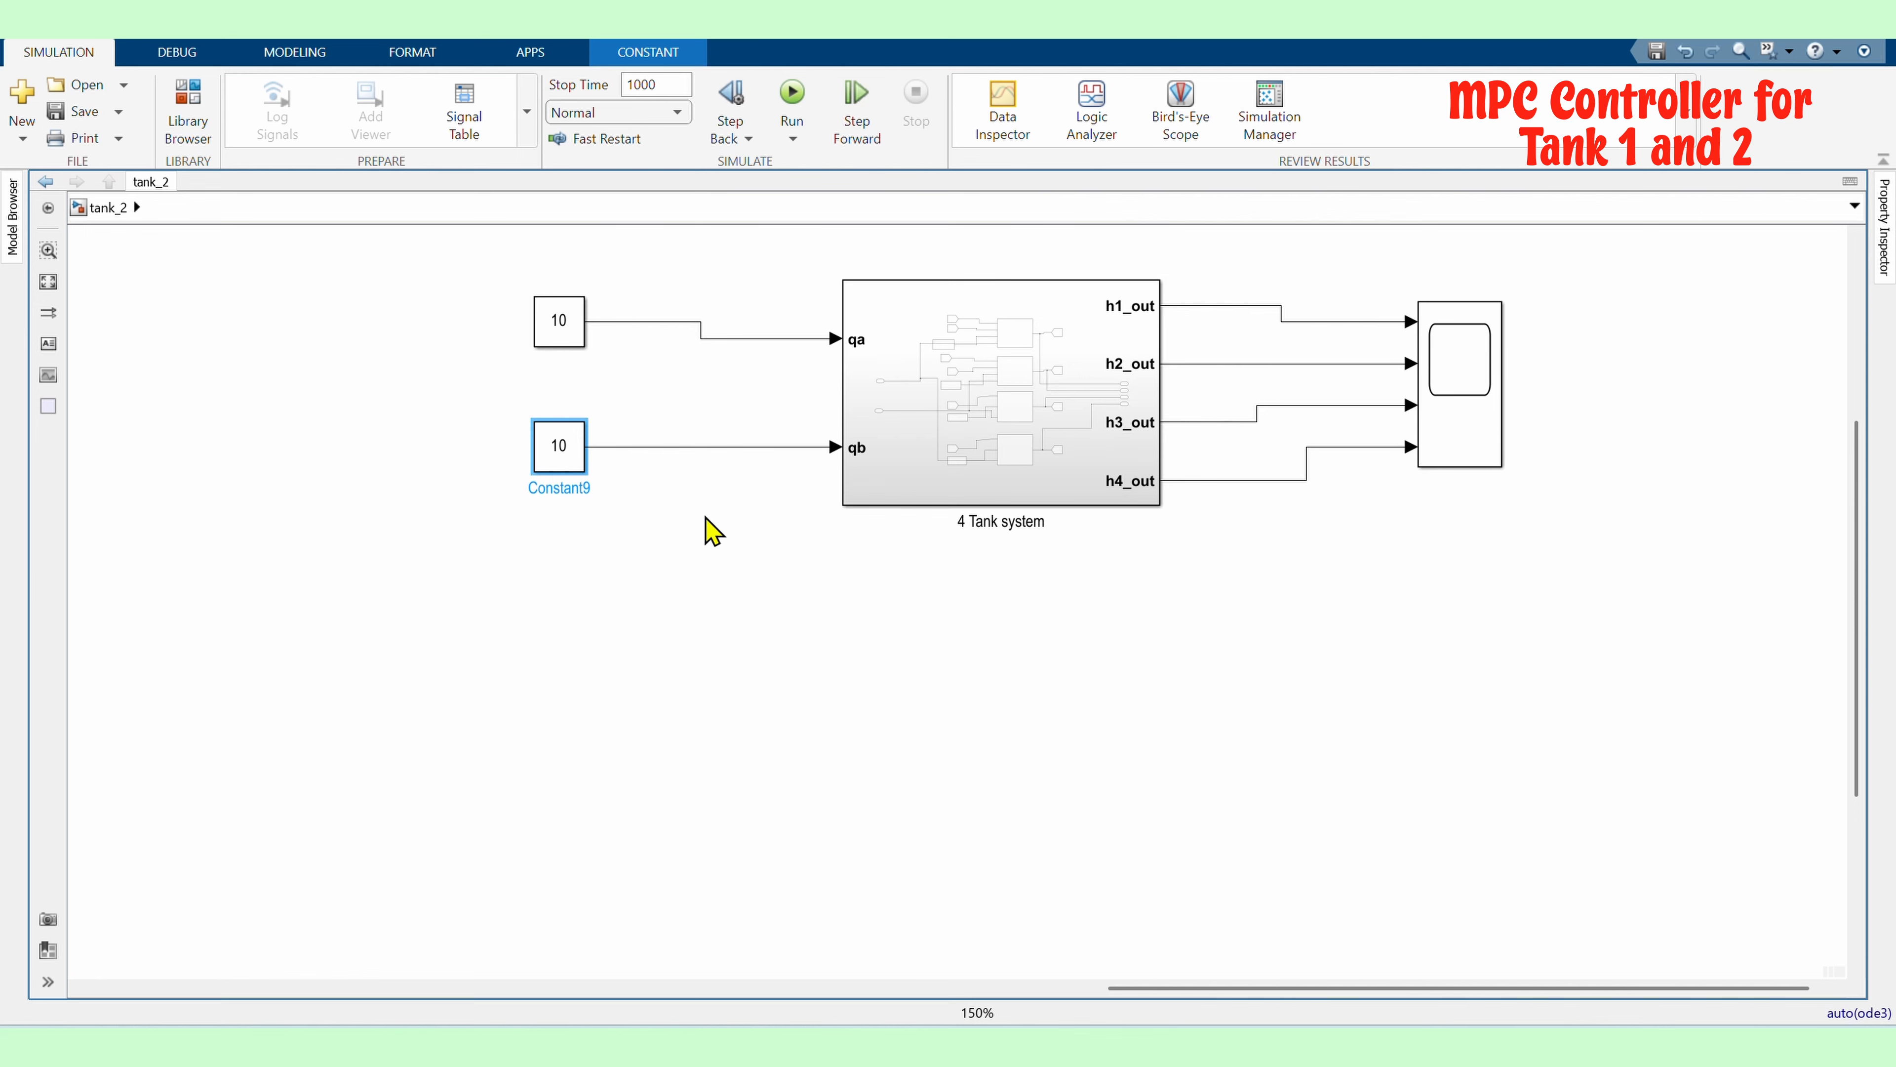
# Add a State-Space block to the model through the block search
pyautogui.click(709, 527)
pyautogui.scroll(-1, 709, 527)
pyautogui.doubleClick(879, 679)
pyautogui.write('space')
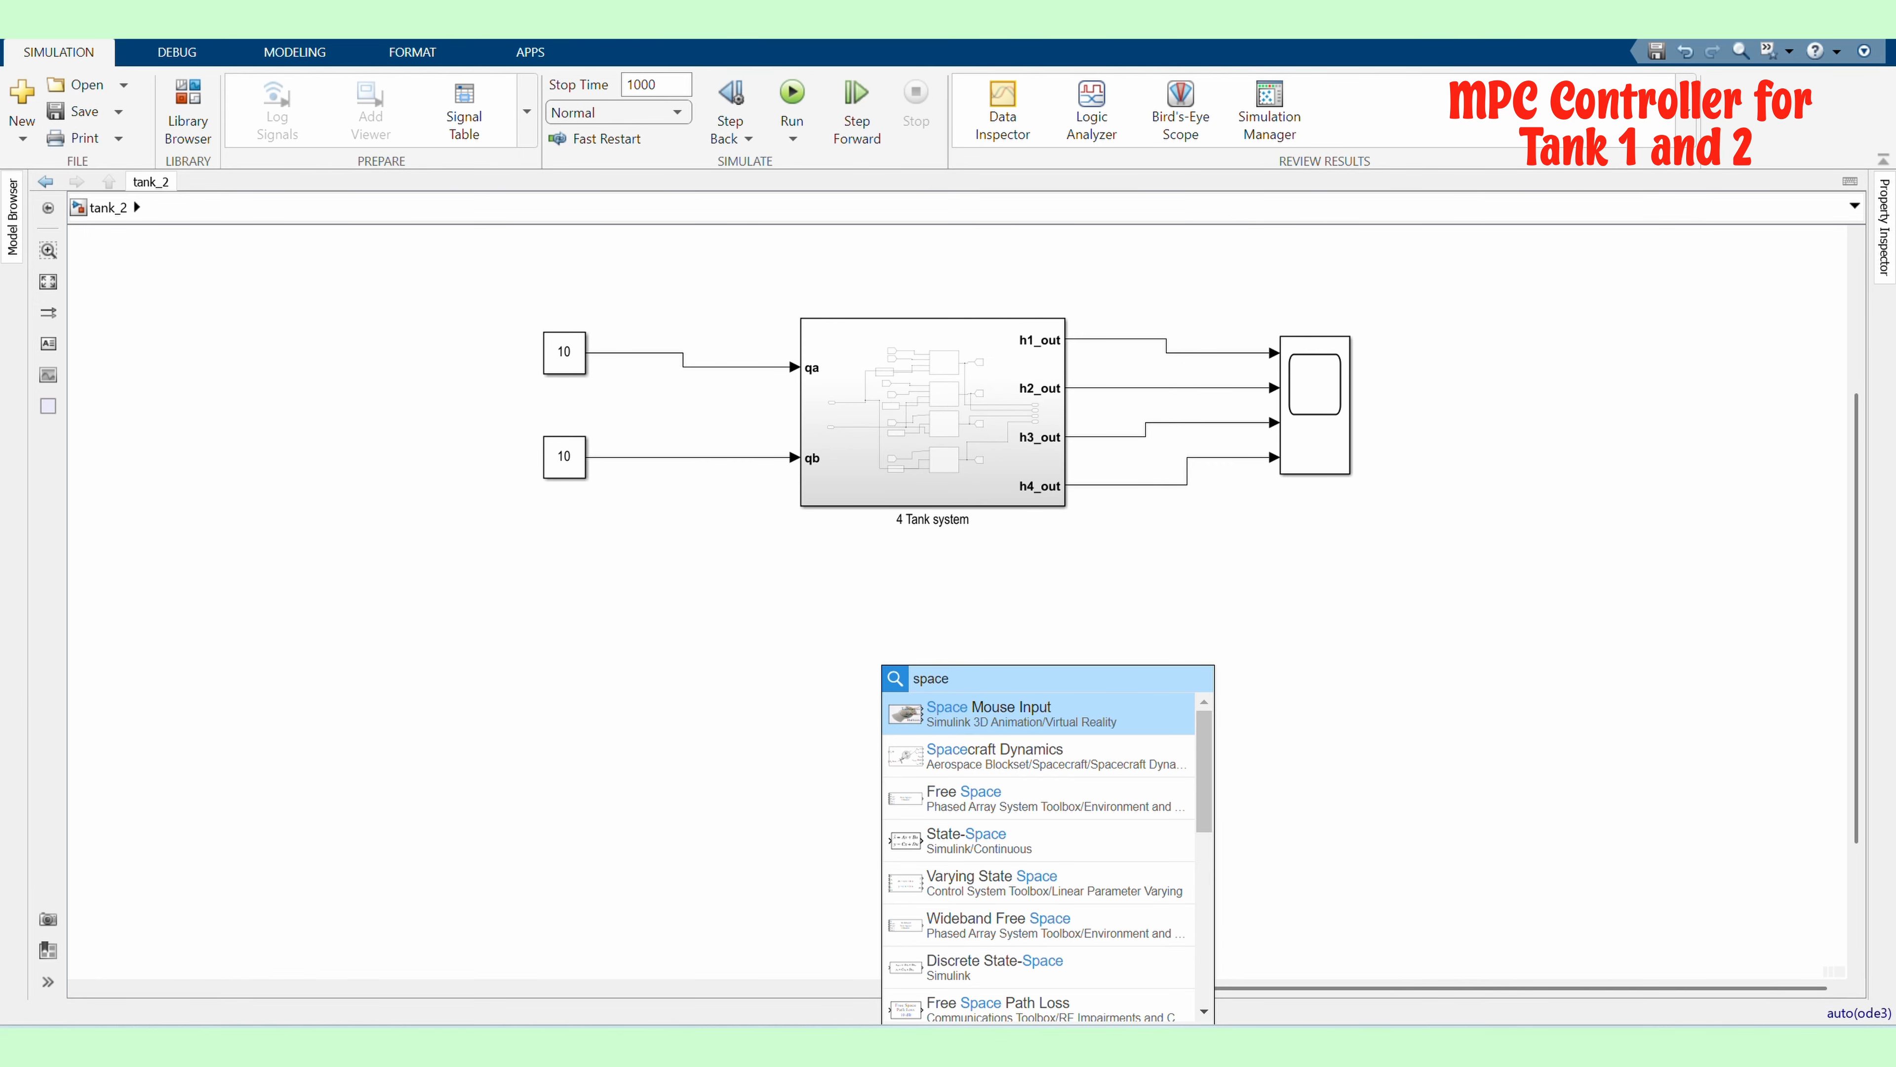
pyautogui.press('Down')
pyautogui.press('Down')
pyautogui.press('Down')
pyautogui.press('Return')
# Move the State-Space block below the 4 Tank system subsystem
pyautogui.scroll(2, 944, 665)
pyautogui.moveTo(922, 703); pyautogui.dragTo(1113, 786)
pyautogui.moveTo(944, 847); pyautogui.dragTo(851, 744)
pyautogui.scroll(1, 910, 686)
pyautogui.moveTo(910, 686); pyautogui.dragTo(889, 642)
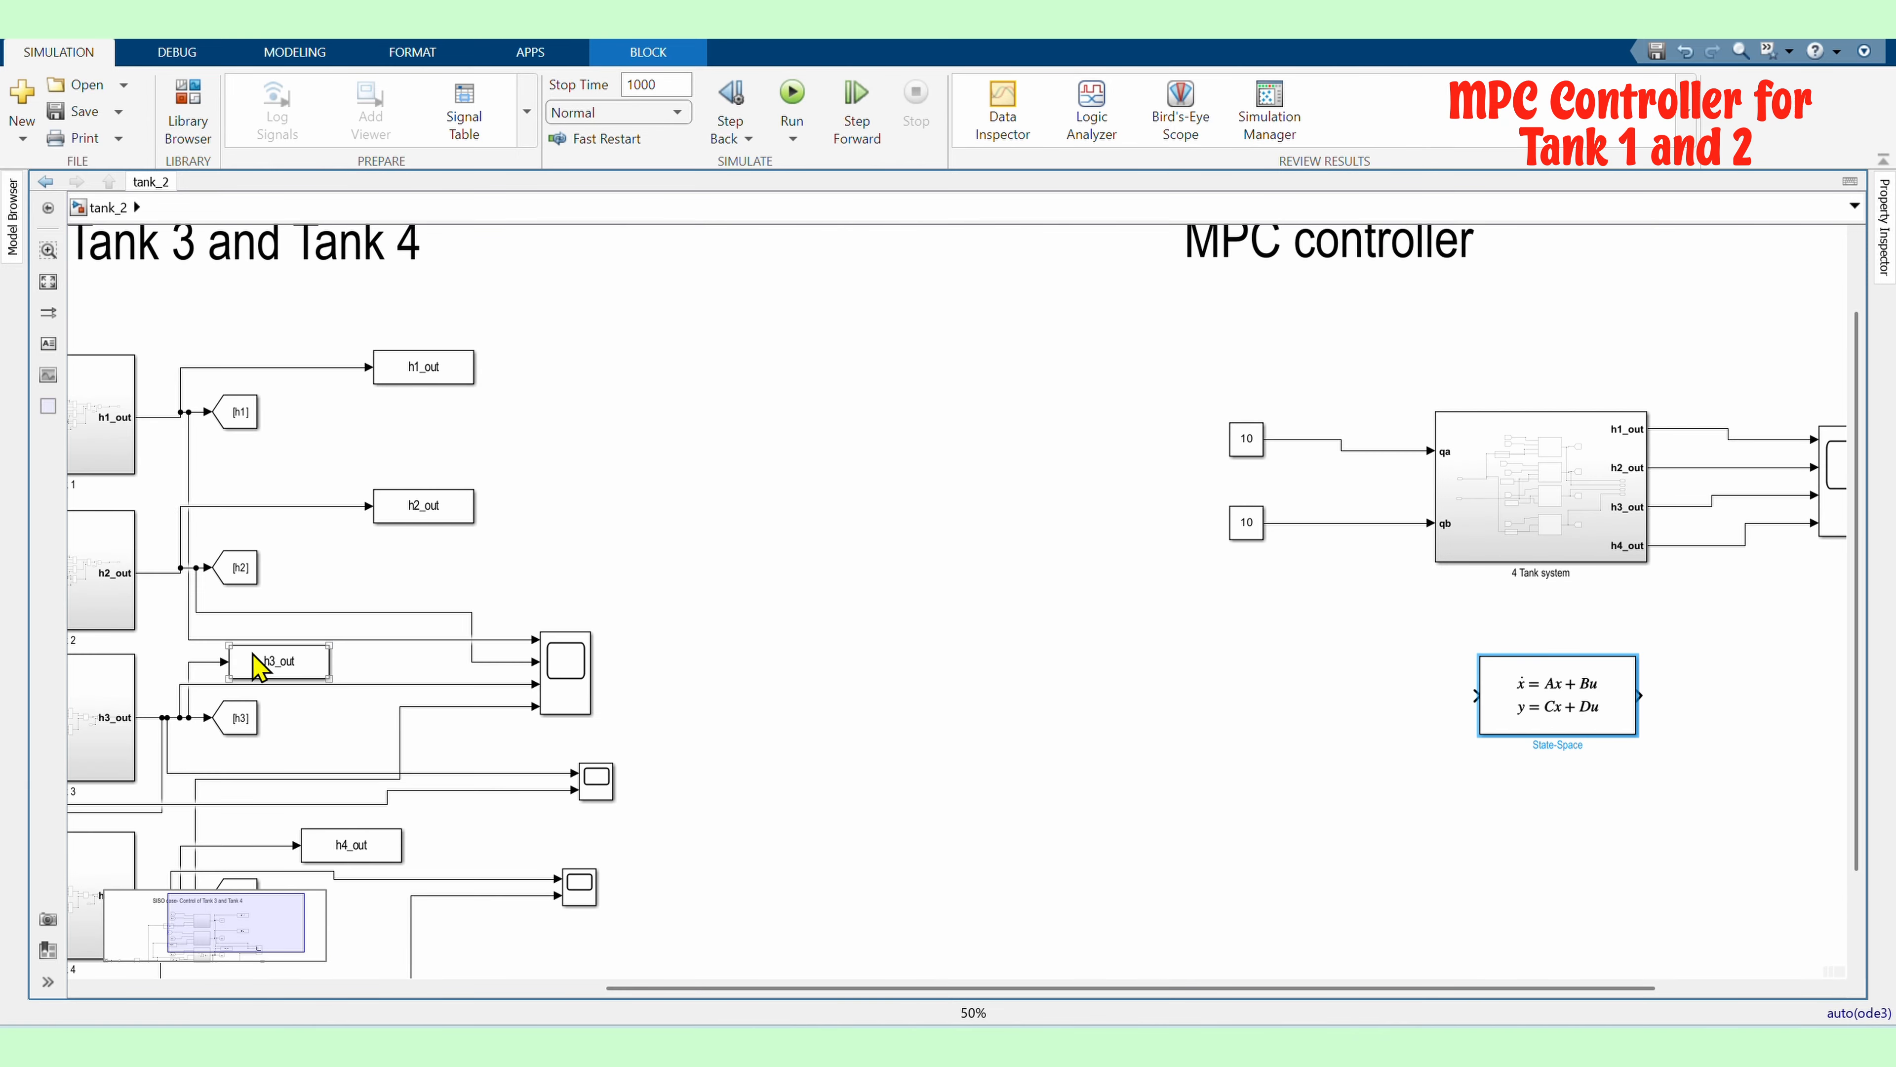
pyautogui.moveTo(478, 542); pyautogui.dragTo(330, 351)
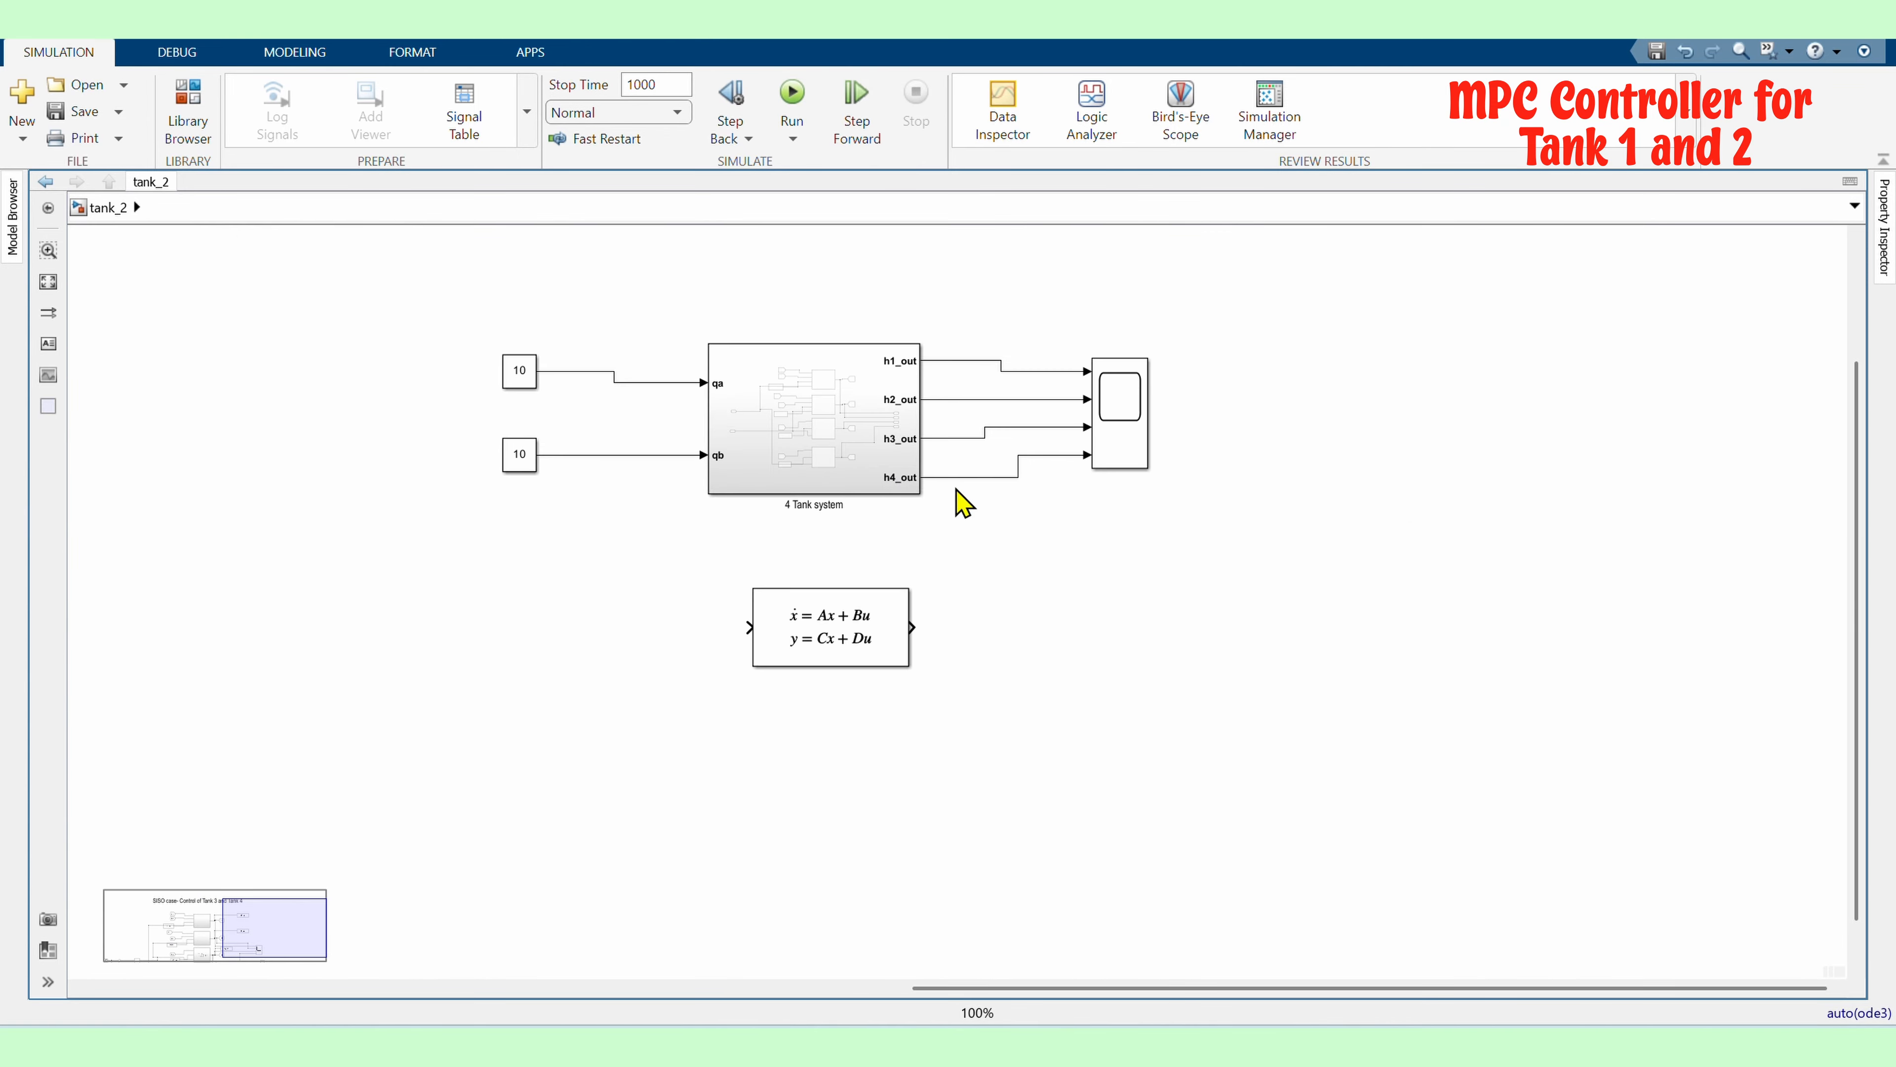
# Set the State-Space block's matrices to A, B, C and D with initial conditions [10;10;5;5]
pyautogui.scroll(3, 878, 663)
pyautogui.doubleClick(866, 658)
pyautogui.click(1228, 956)
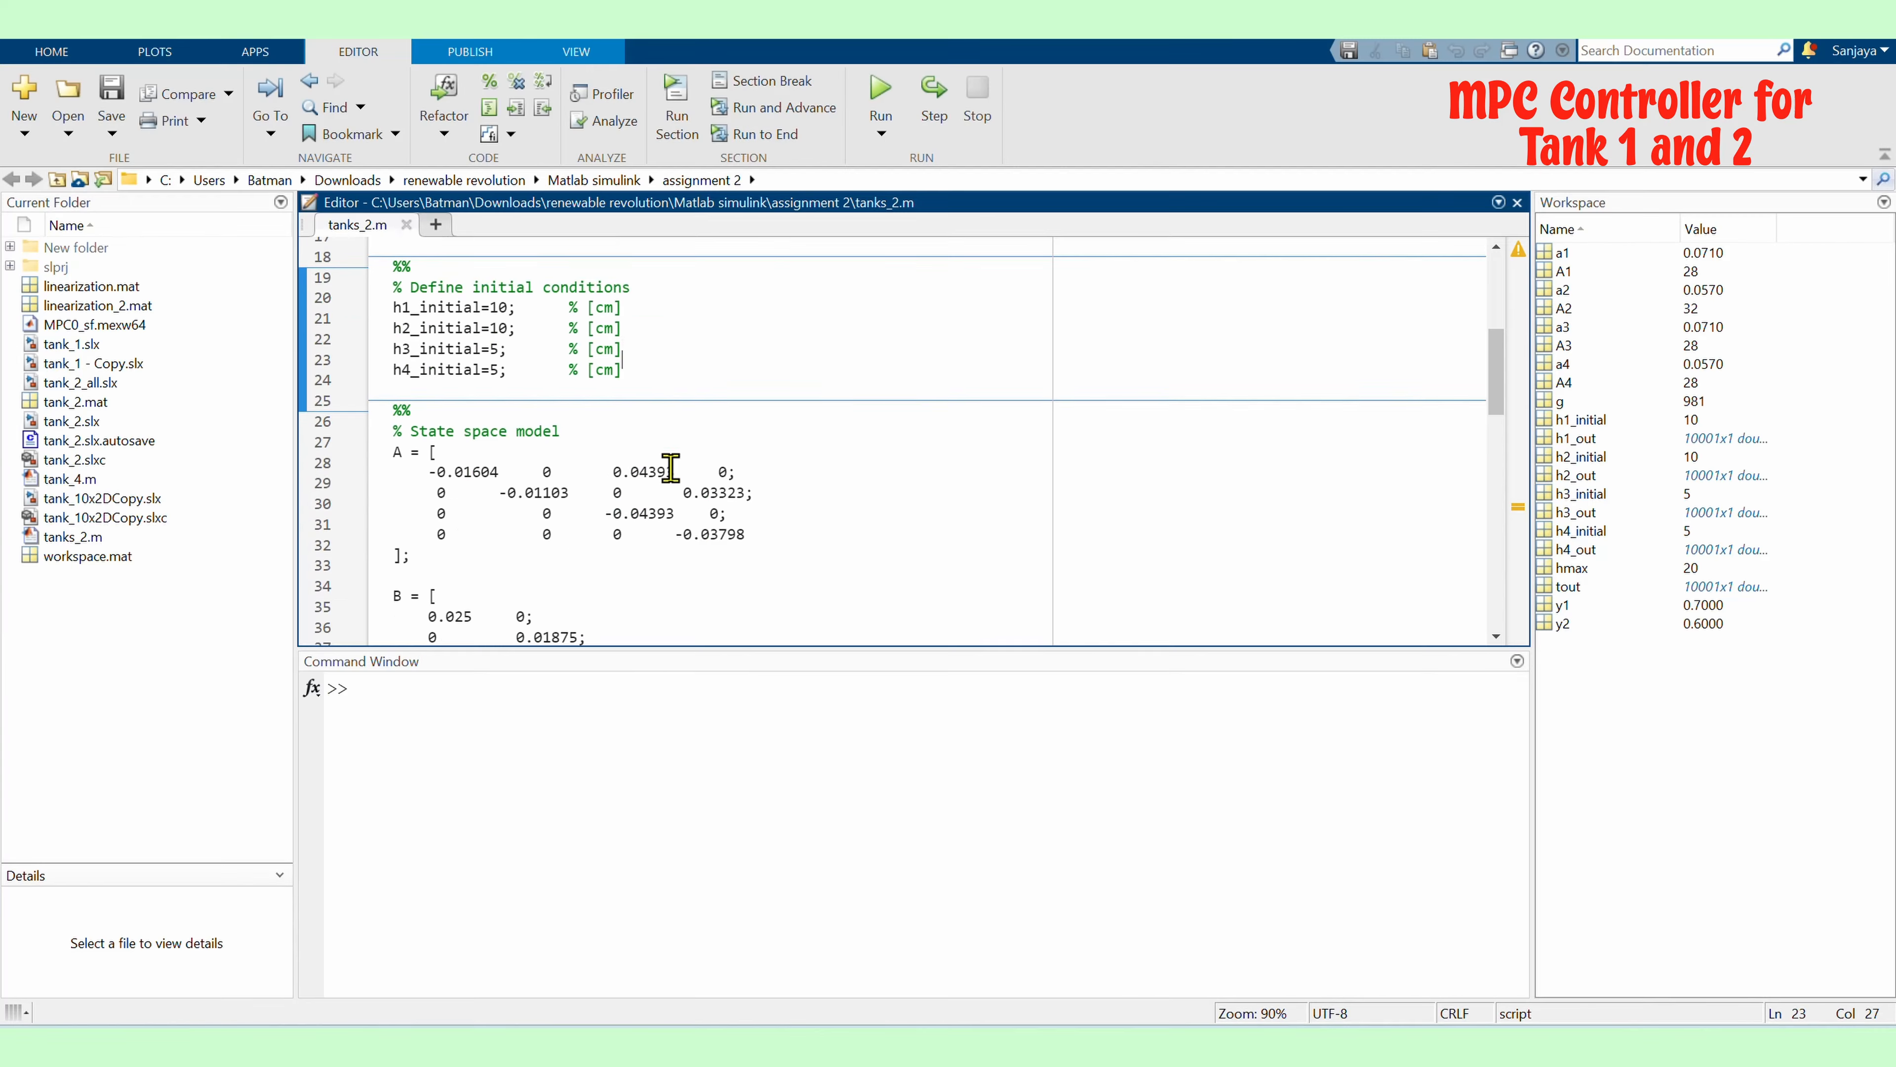
pyautogui.scroll(-5, 669, 475)
pyautogui.click(699, 143)
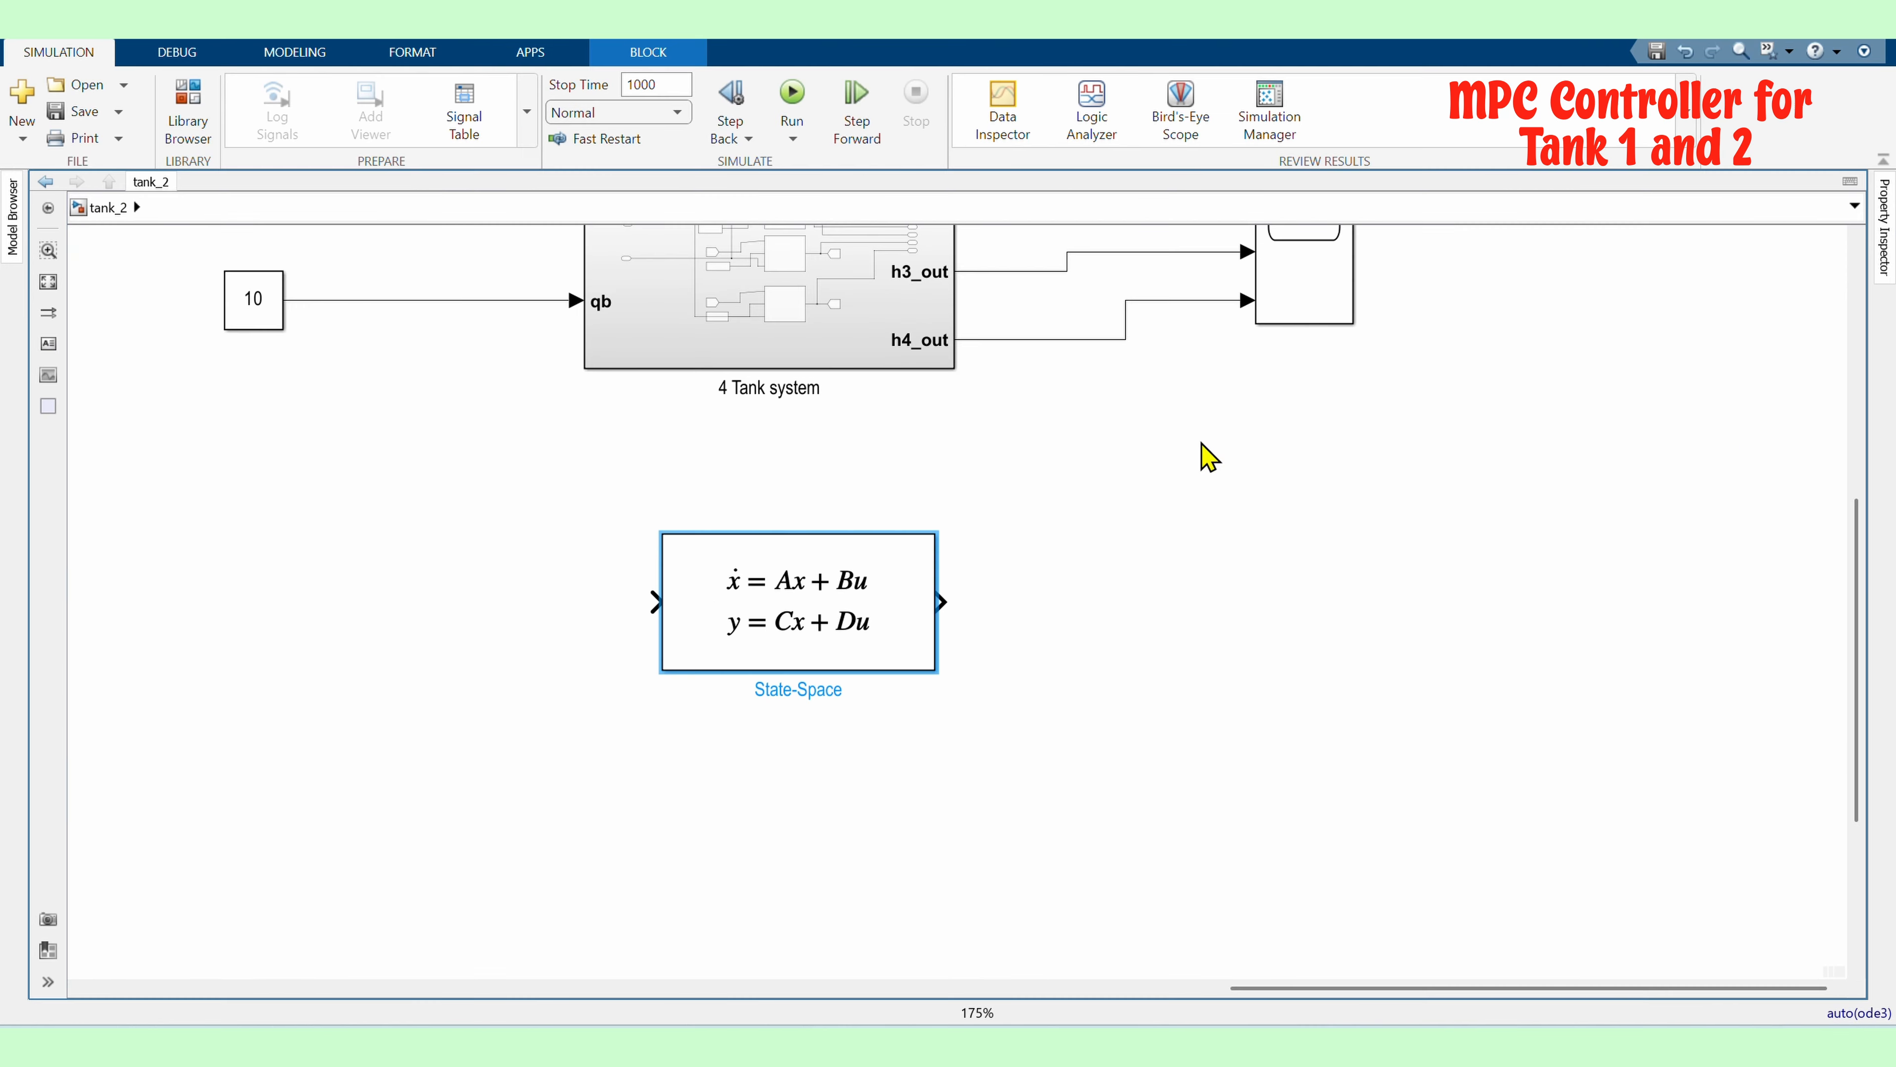
pyautogui.doubleClick(817, 670)
pyautogui.write('A')
pyautogui.press('Tab')
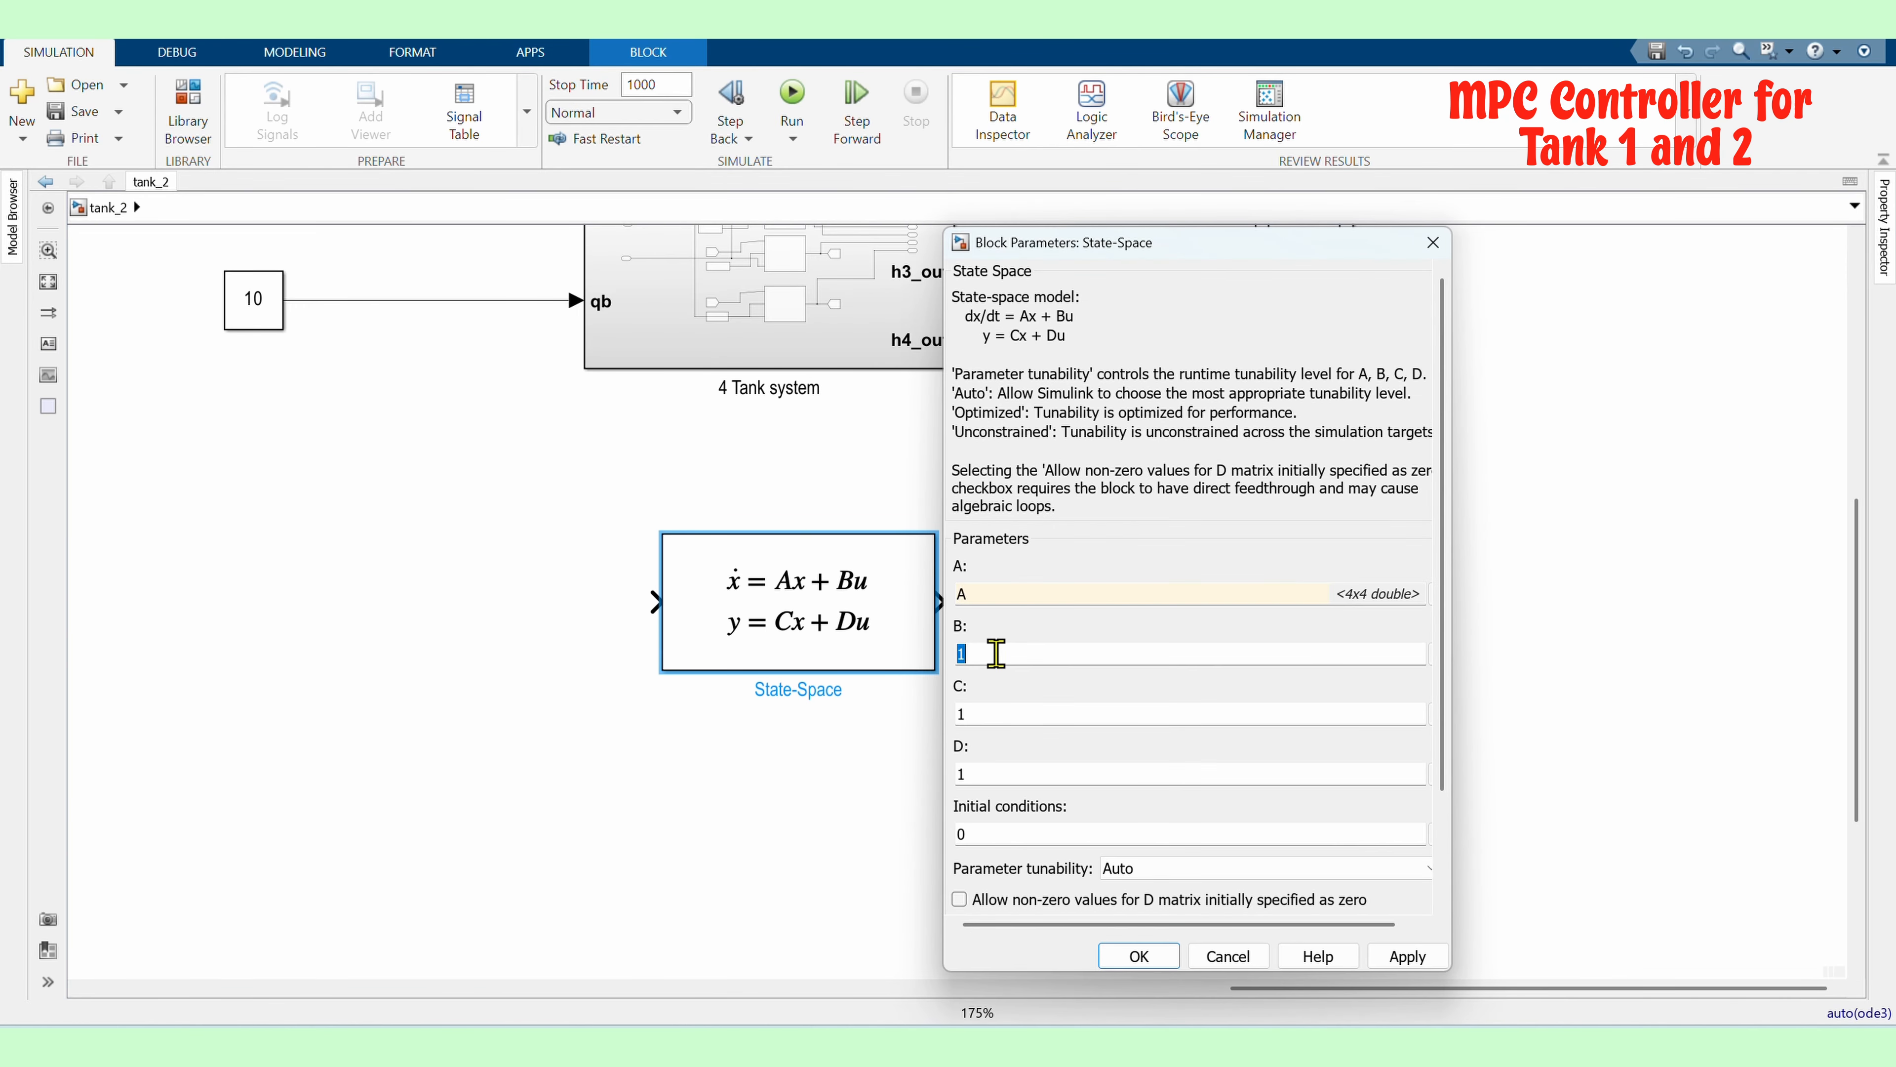
pyautogui.press('Tab')
pyautogui.write('C')
pyautogui.press('Tab')
pyautogui.write('D')
pyautogui.click(1407, 956)
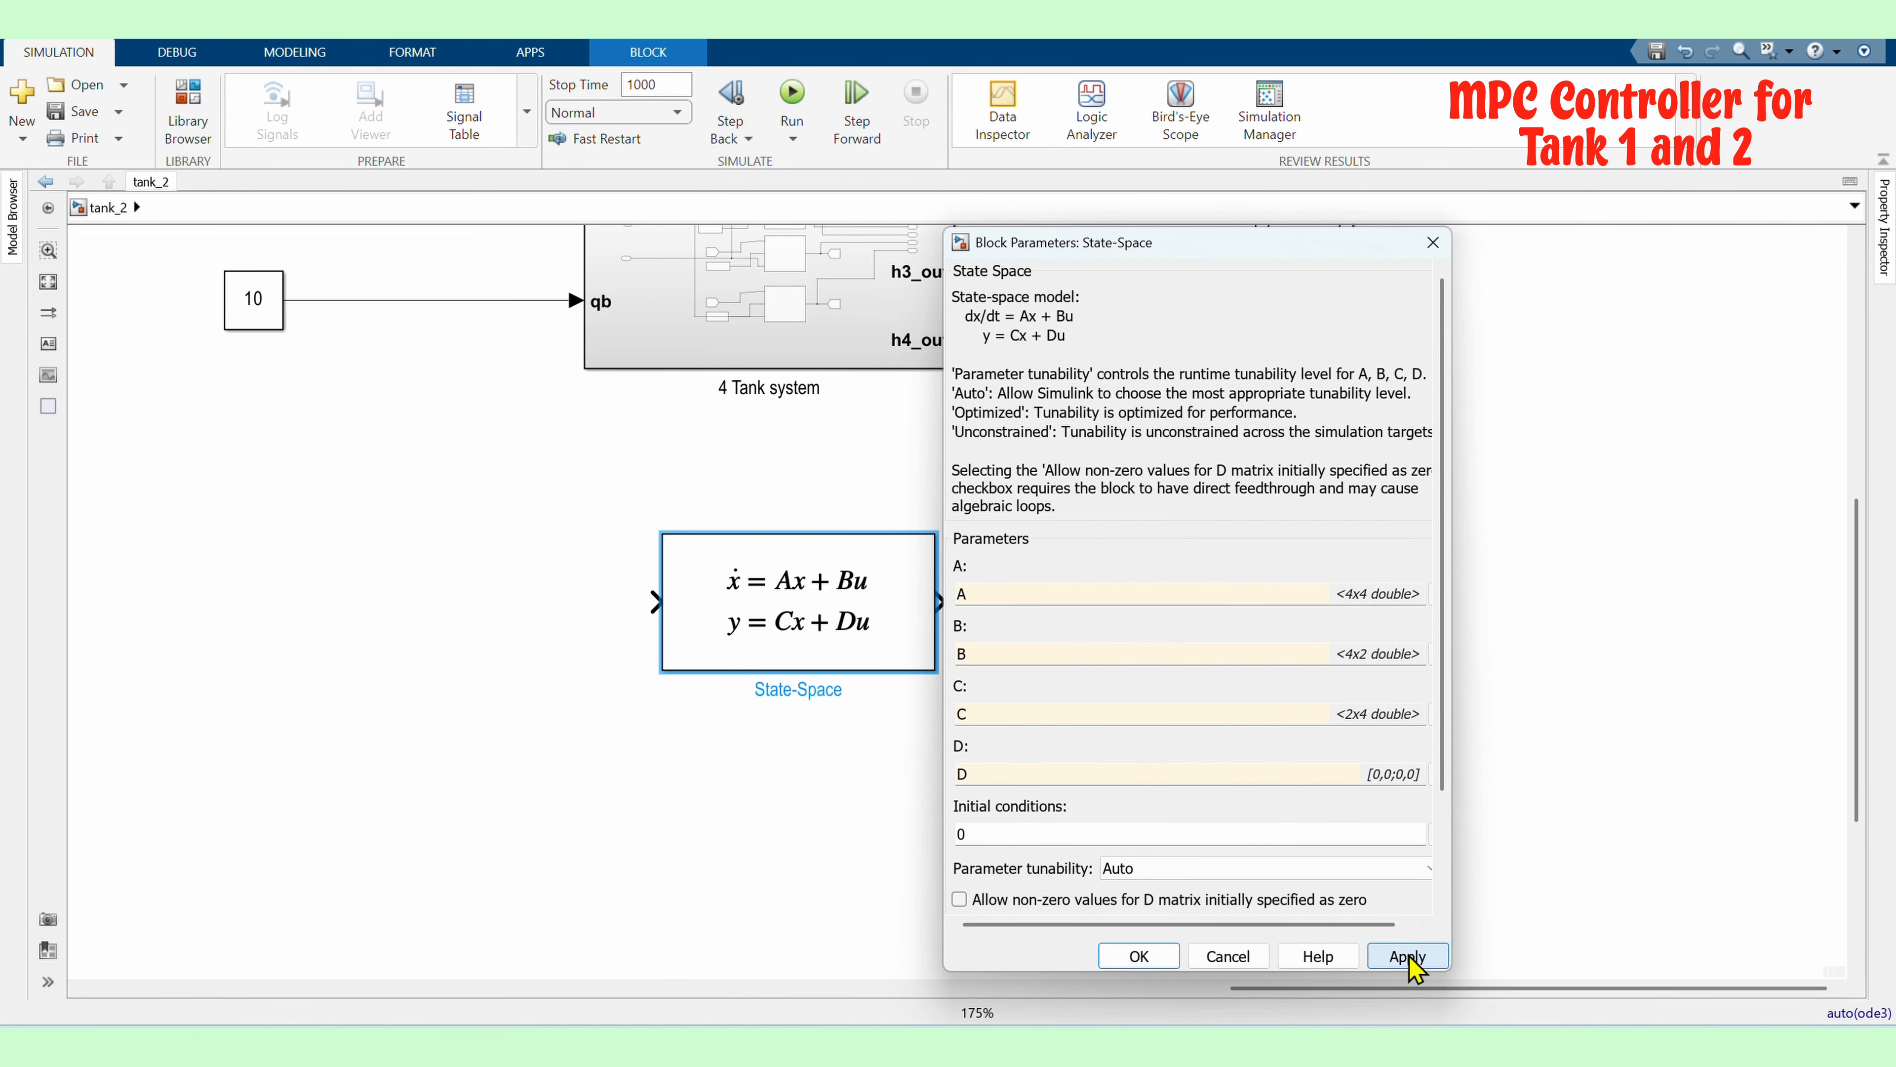
pyautogui.click(1163, 956)
# Add an MPC Controller block next to the State-Space block
pyautogui.scroll(-1, 952, 712)
pyautogui.doubleClick(907, 762)
pyautogui.write('MPC')
pyautogui.press('Return')
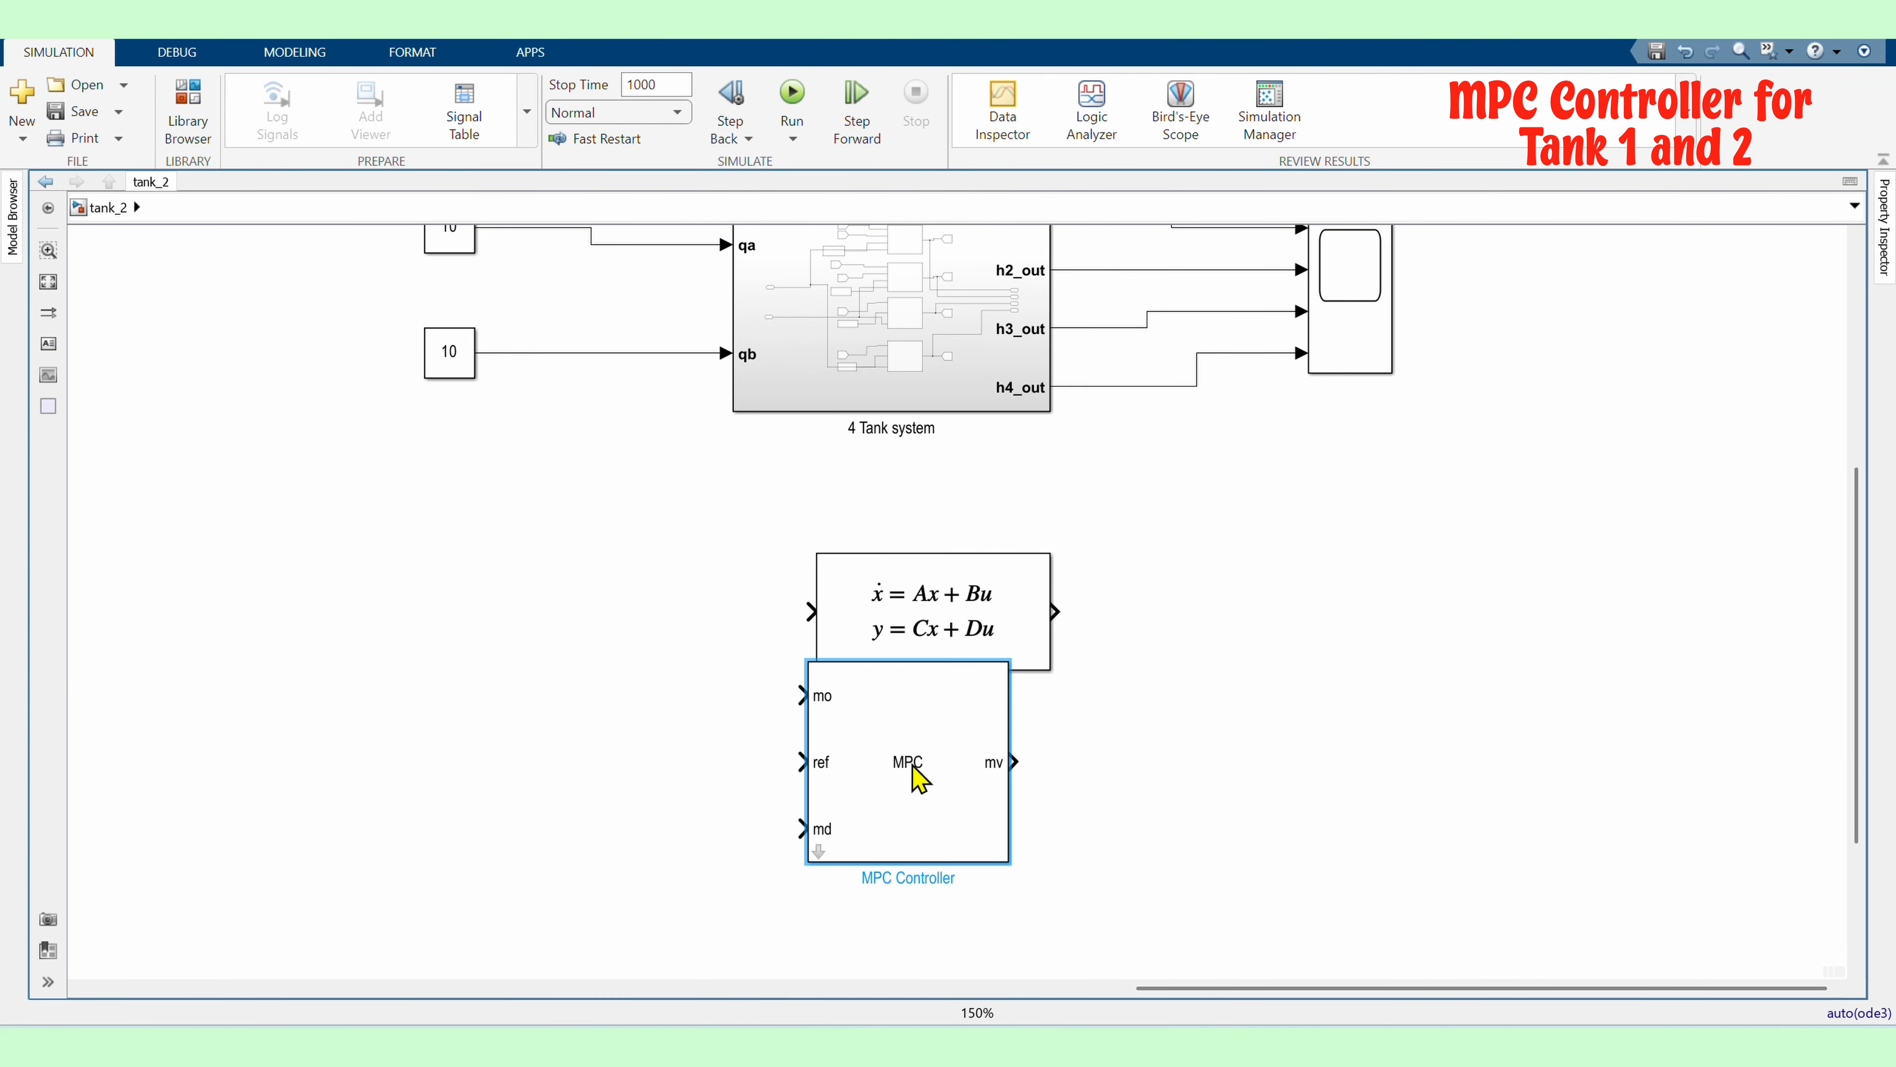
# Wire the MPC mv output into the State-Space input and feed the State-Space output back to mo
pyautogui.moveTo(912, 765); pyautogui.dragTo(921, 815)
pyautogui.moveTo(897, 622); pyautogui.dragTo(880, 605)
pyautogui.moveTo(917, 813); pyautogui.dragTo(794, 596)
pyautogui.moveTo(524, 670); pyautogui.dragTo(524, 636)
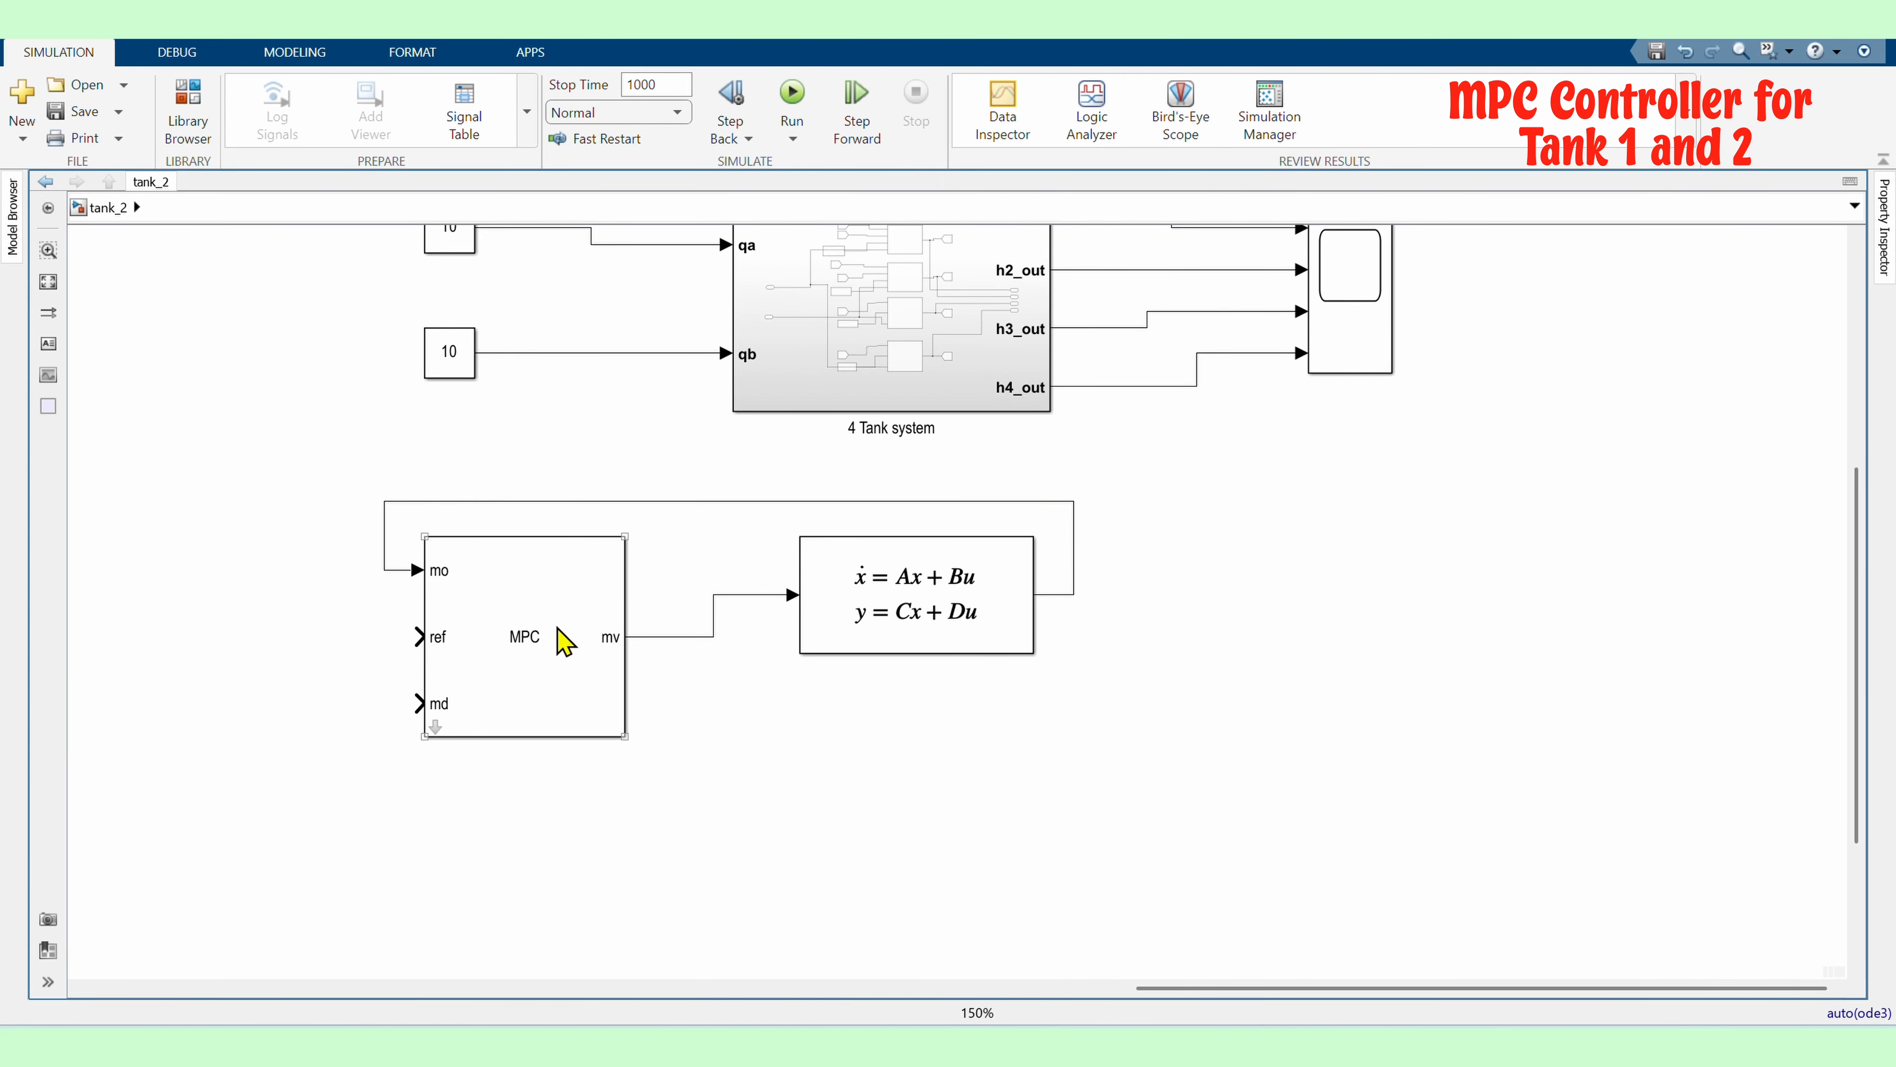
# Remove the measured disturbance inport from the MPC Controller block
pyautogui.doubleClick(603, 684)
pyautogui.click(660, 620)
pyautogui.click(899, 936)
# Add a Mux block to the left of the MPC Controller's ref input
pyautogui.doubleClick(302, 729)
pyautogui.write('mux')
pyautogui.press('Return')
pyautogui.scroll(1, 407, 707)
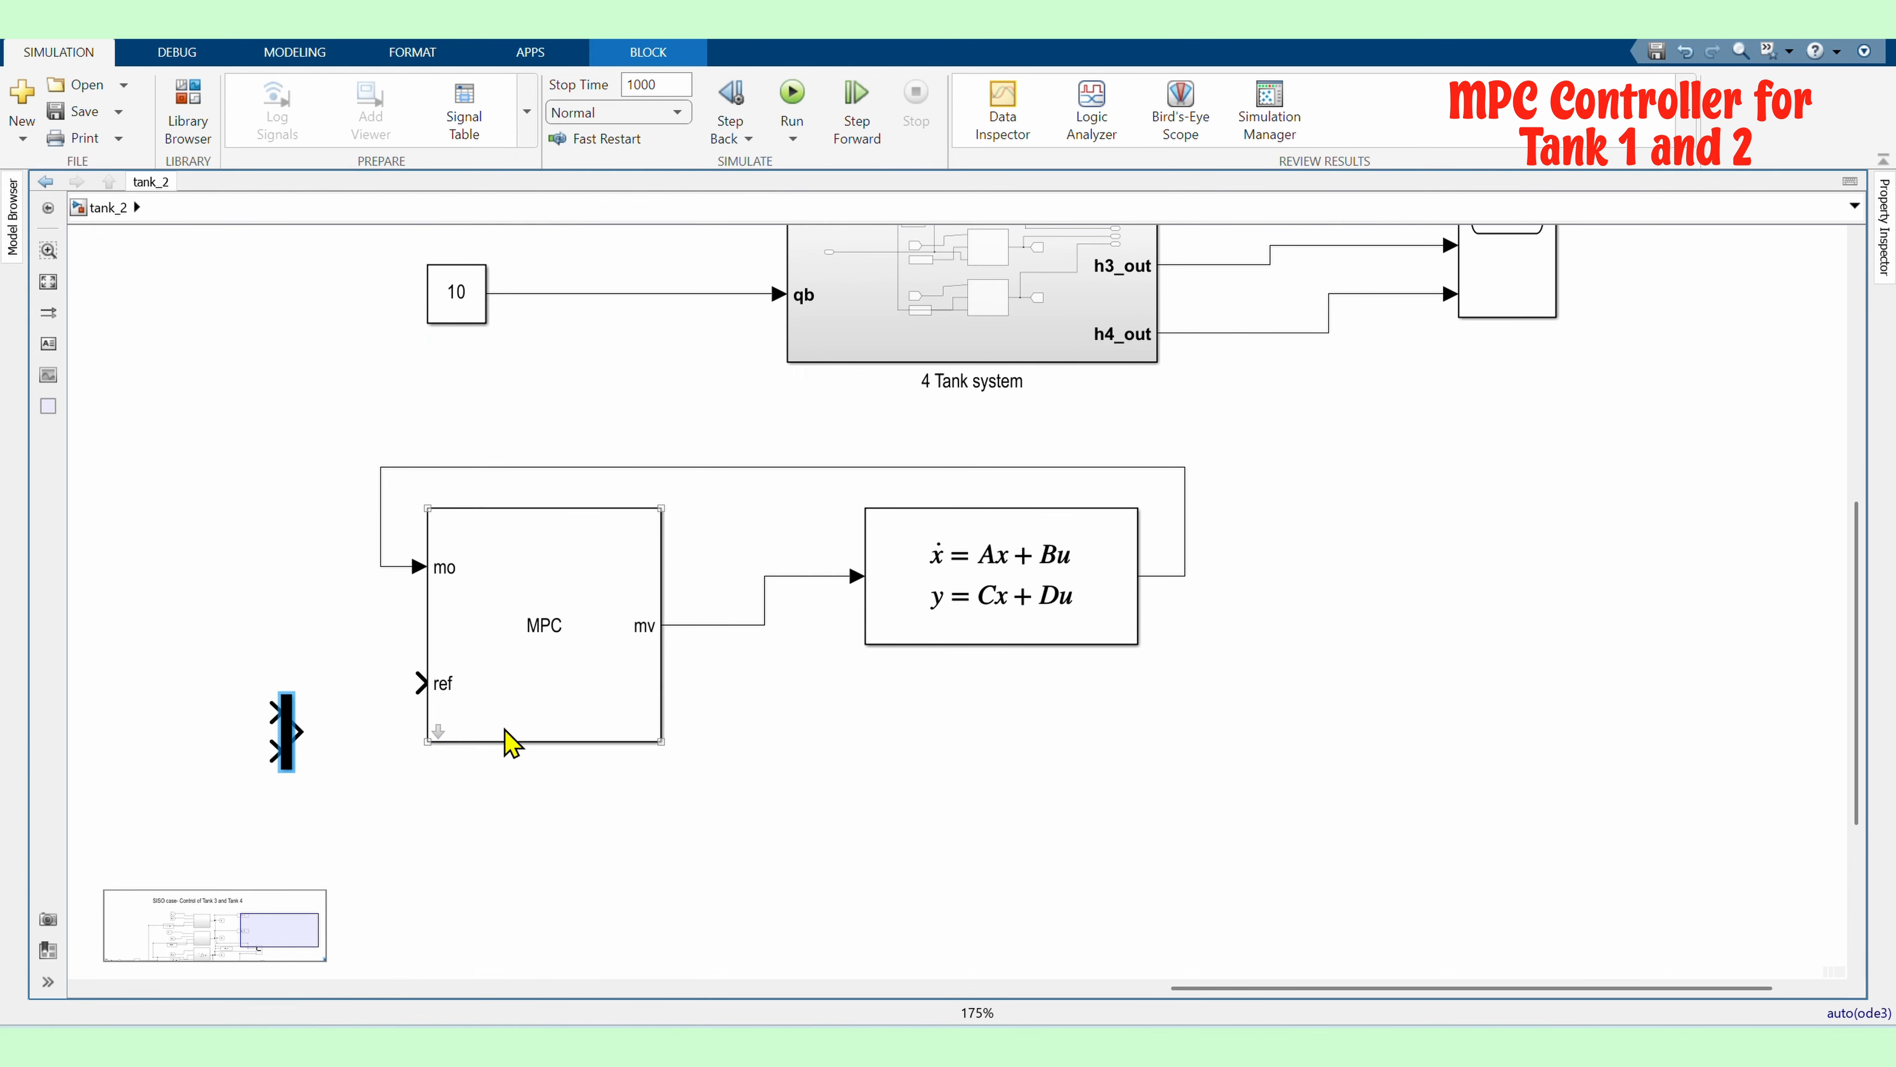
pyautogui.moveTo(511, 742); pyautogui.dragTo(541, 742)
# Add two Step blocks to the left of the Mux
pyautogui.doubleClick(191, 657)
pyautogui.write('step')
pyautogui.press('Return')
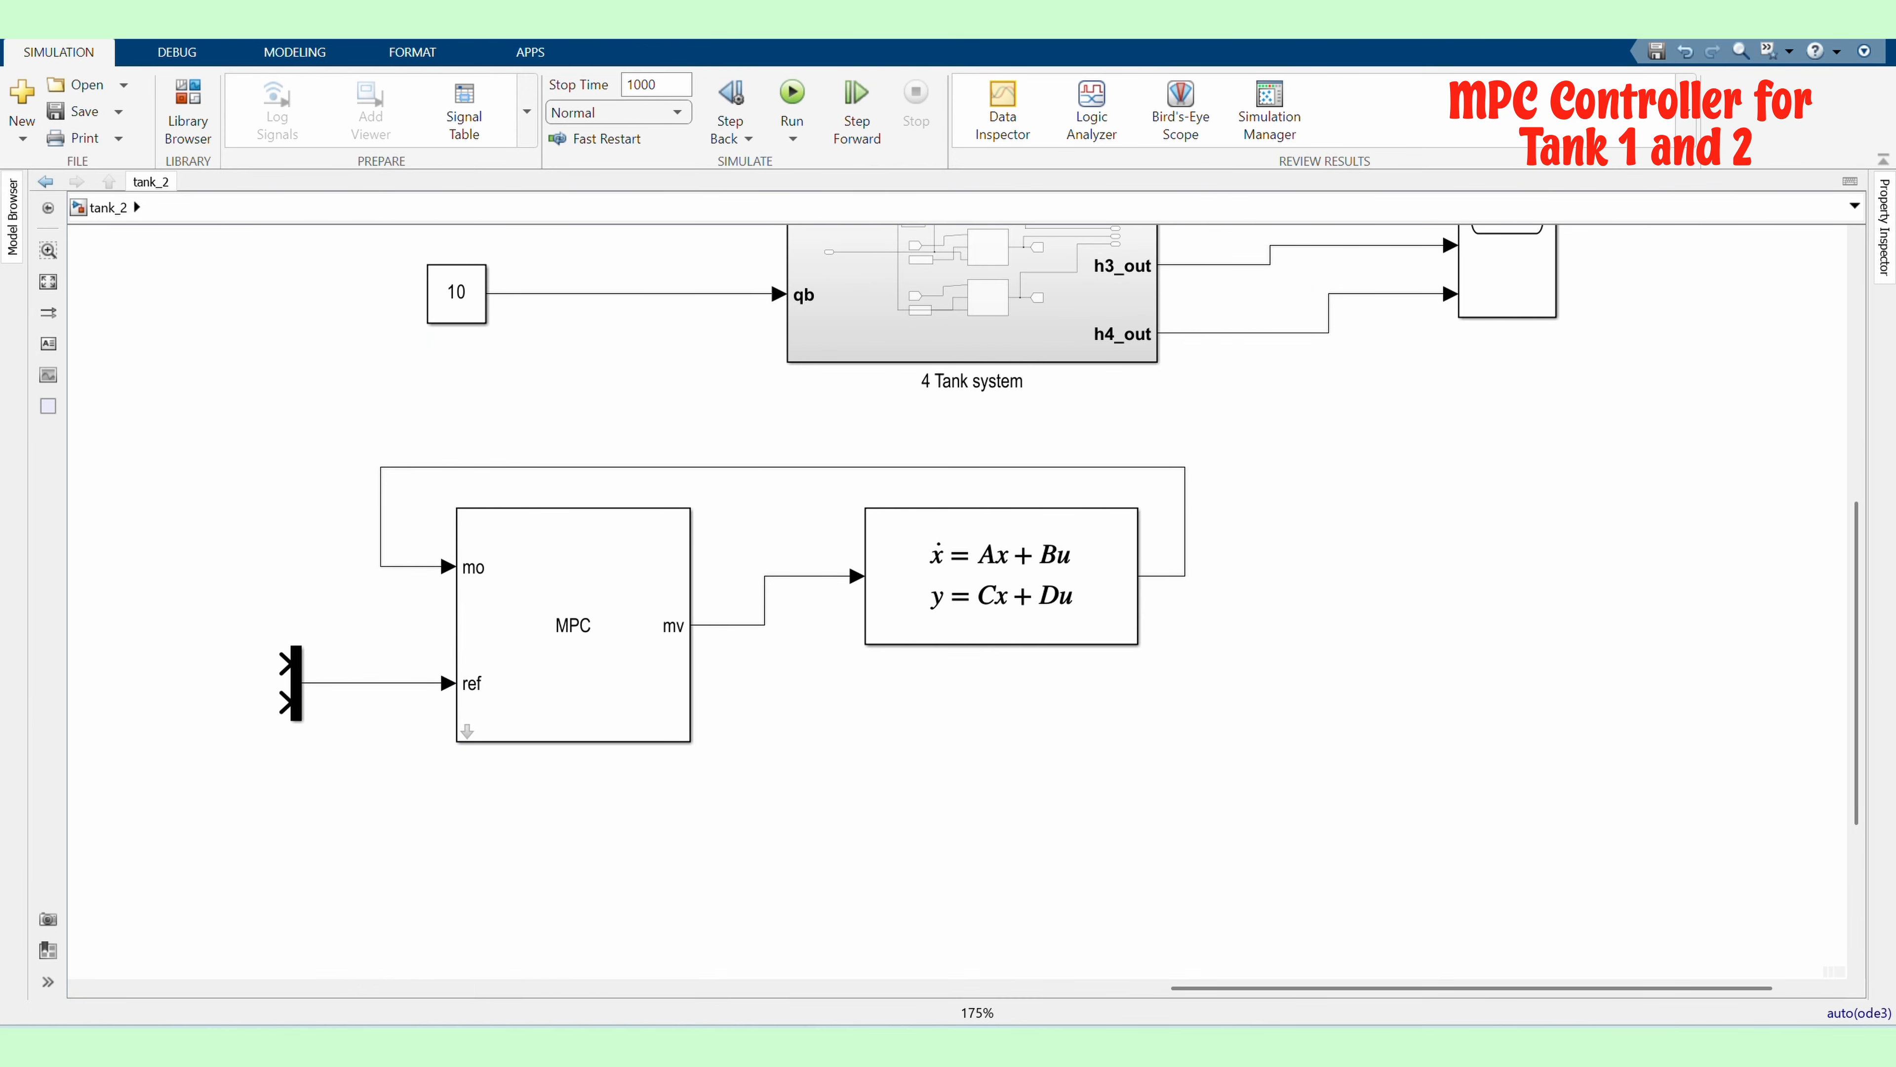
pyautogui.doubleClick(147, 765)
pyautogui.write('step')
pyautogui.press('Return')
# Connect both Step blocks to the Mux inputs and the Mux output to the MPC ref input
pyautogui.scroll(1, 206, 685)
pyautogui.click(261, 807)
pyautogui.scroll(1, 261, 807)
pyautogui.moveTo(261, 806); pyautogui.dragTo(584, 793)
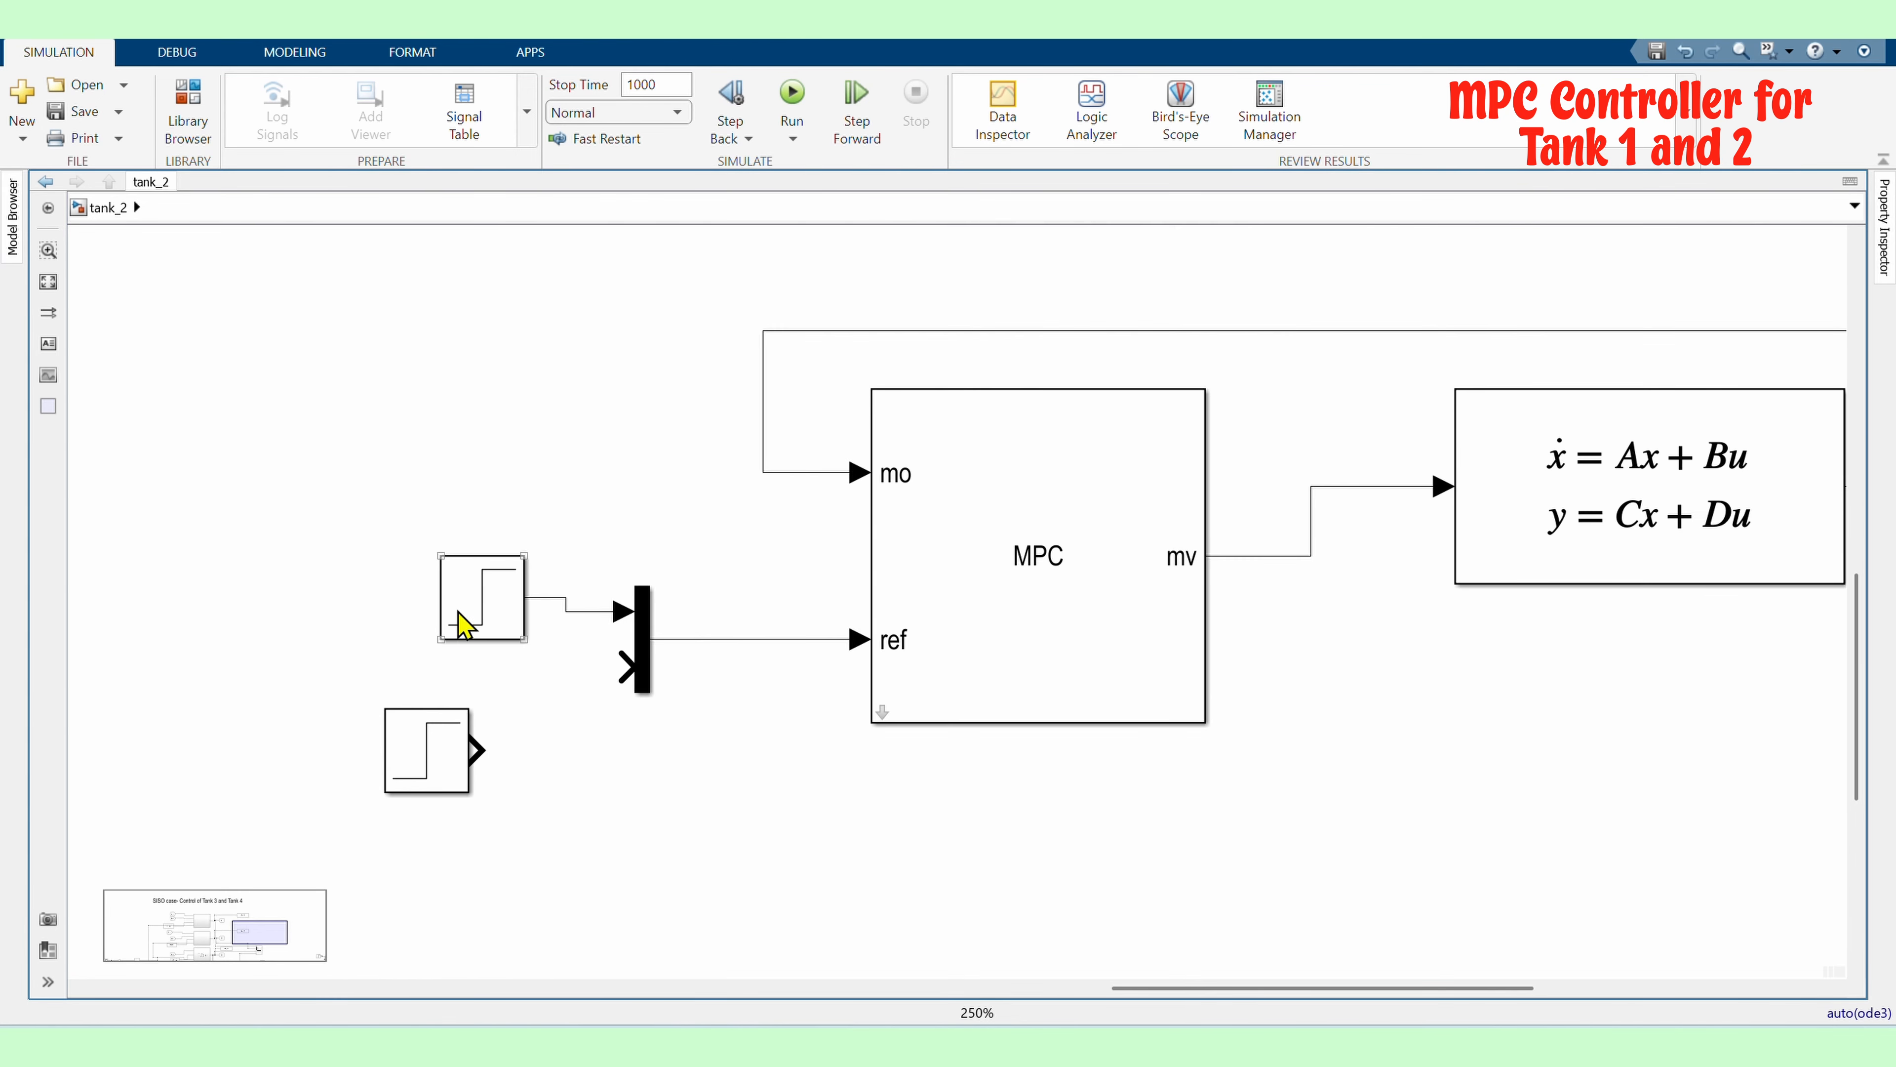
pyautogui.moveTo(458, 613); pyautogui.dragTo(318, 586)
pyautogui.moveTo(422, 754); pyautogui.dragTo(627, 667)
# Set the first Step block's step time to 200 with initial value 14
pyautogui.doubleClick(359, 579)
pyautogui.write('200')
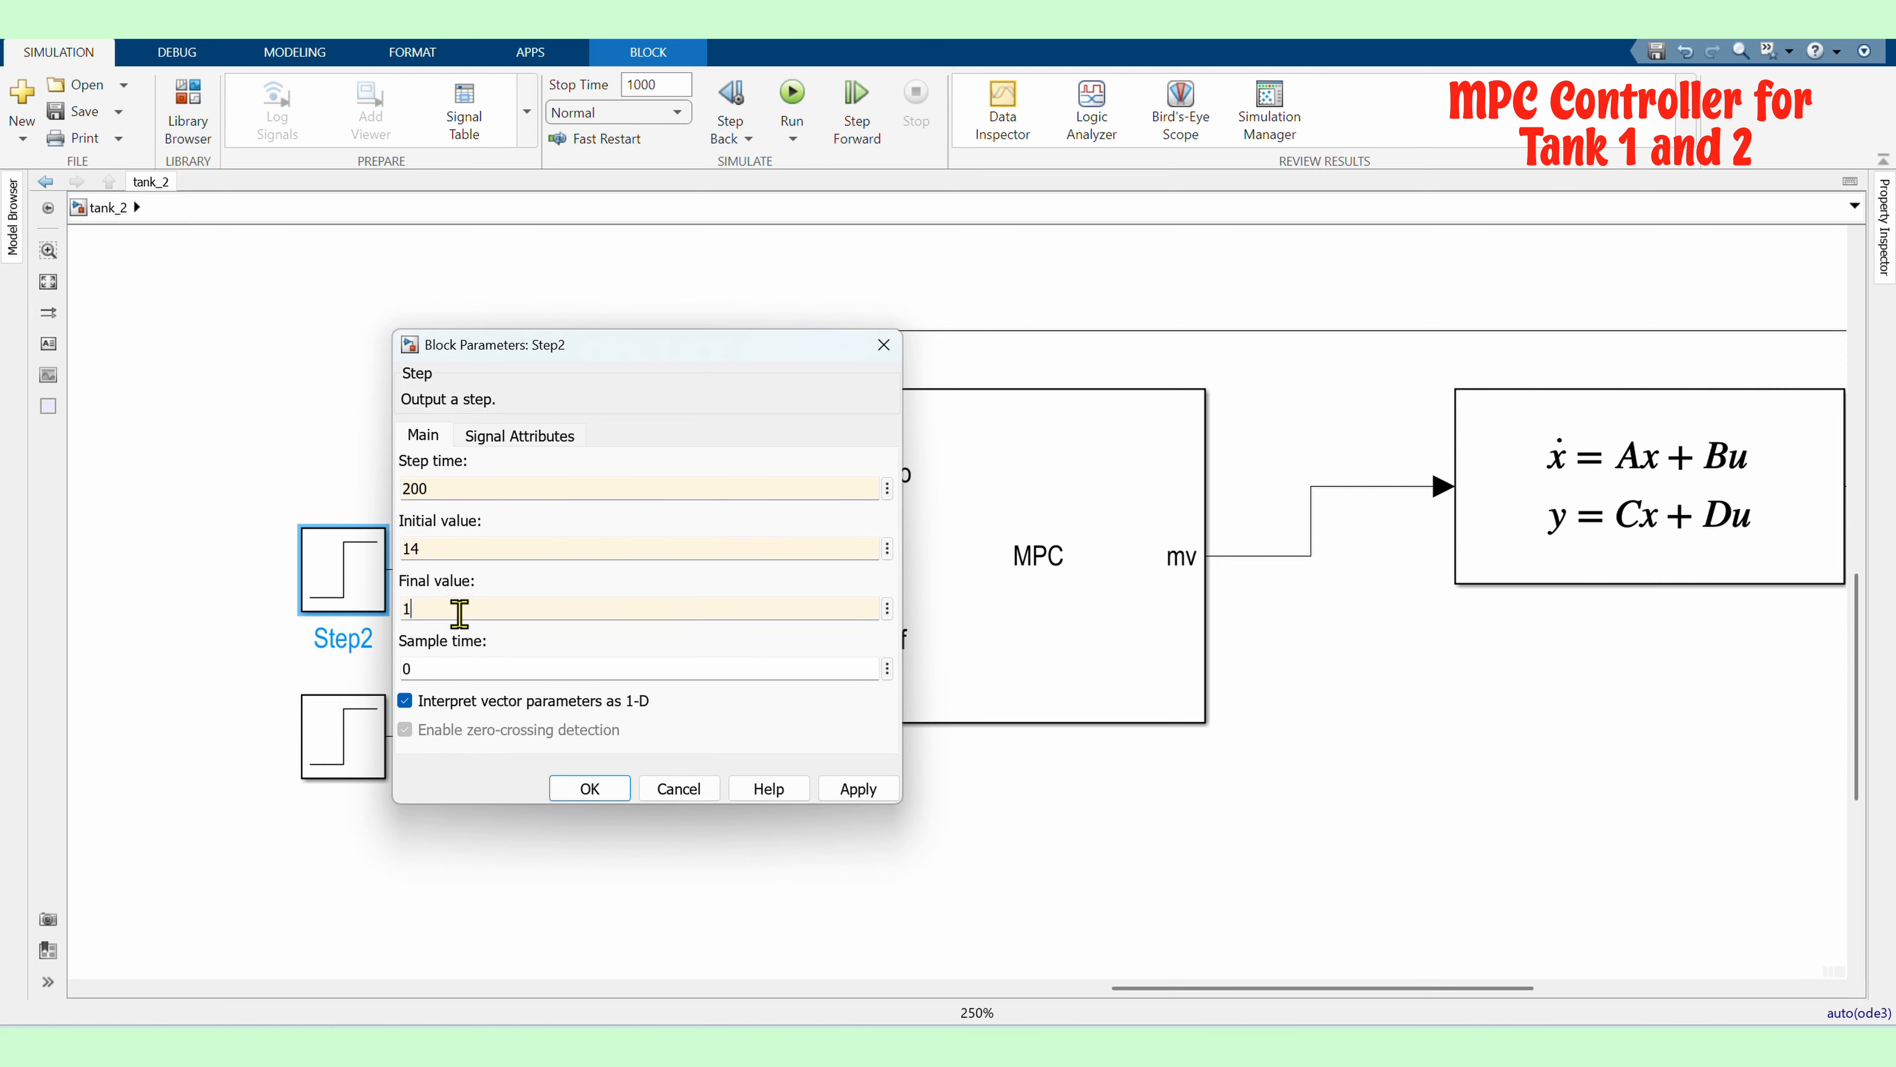
pyautogui.press('Return')
# Set the second Step block's step time to 200 and its final value to 1
pyautogui.doubleClick(356, 754)
pyautogui.write('200')
pyautogui.click(445, 785)
pyautogui.write('1')
pyautogui.press('Return')
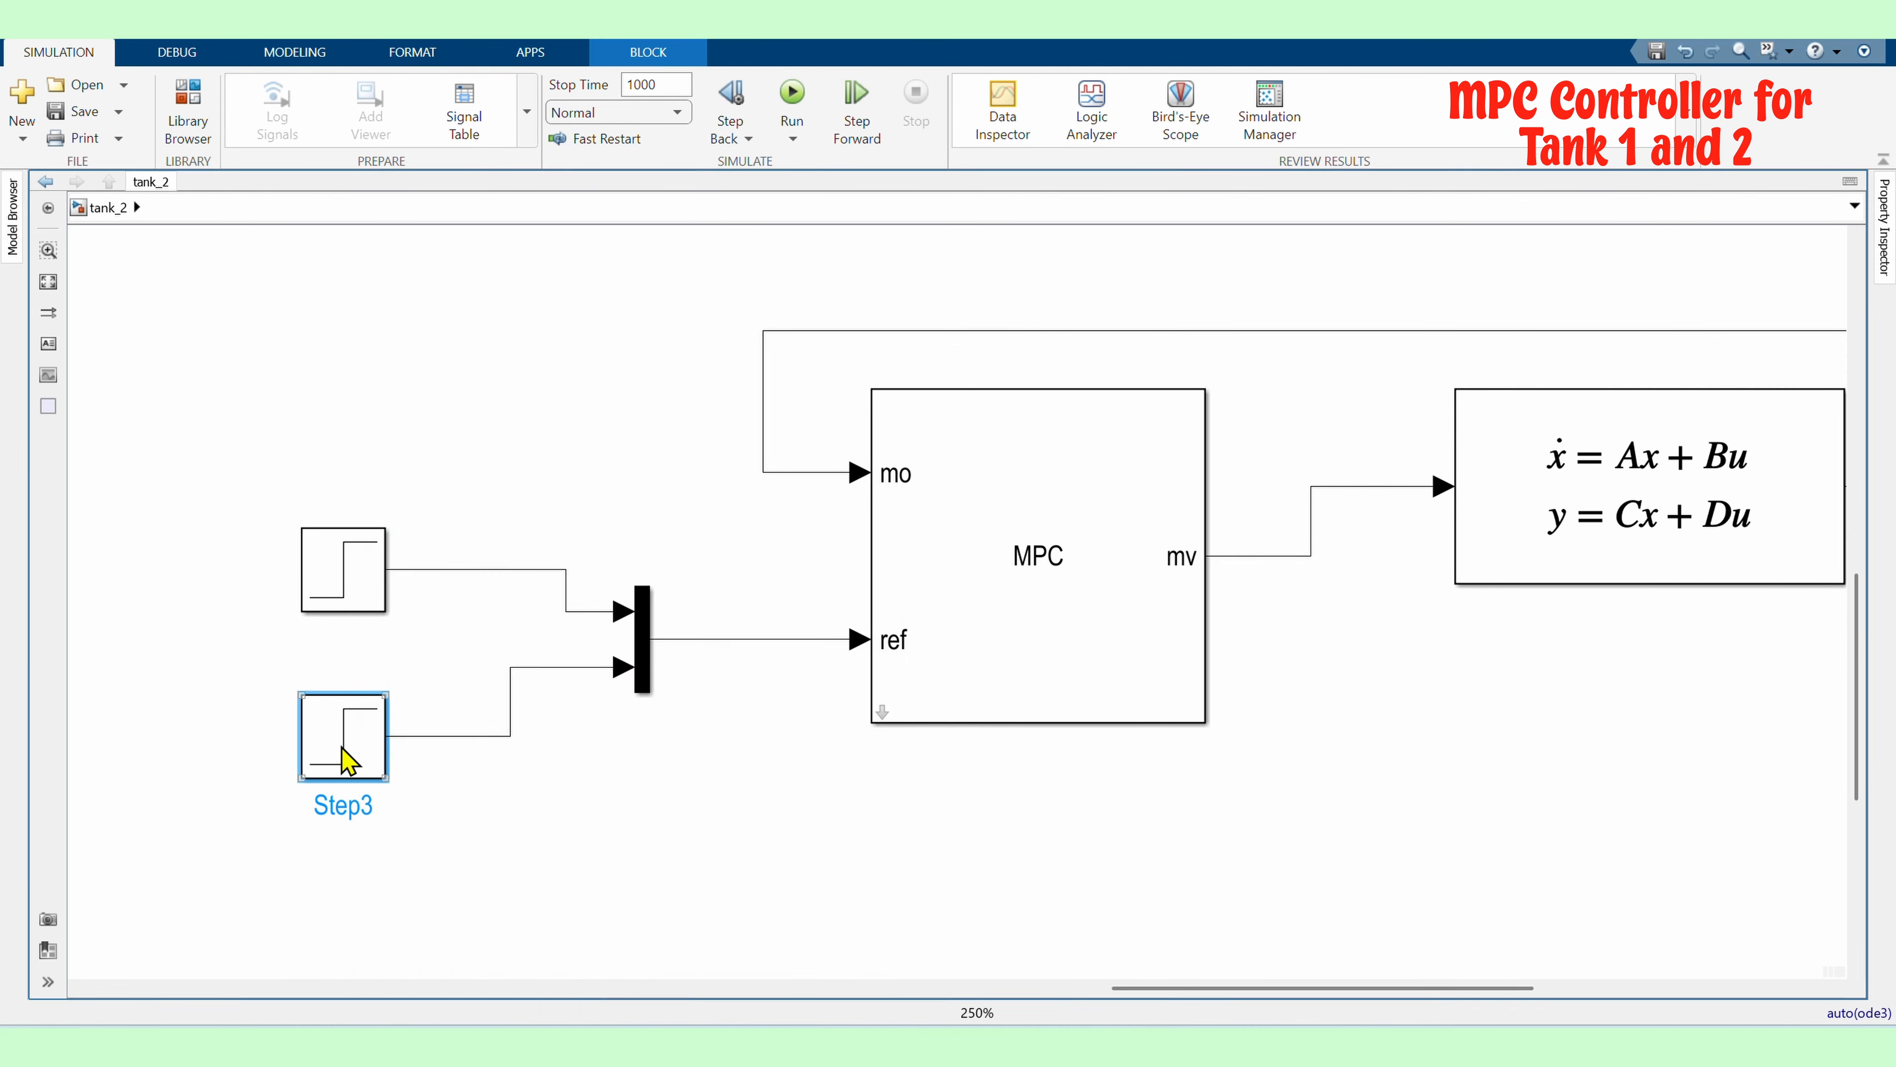
# Select the MPC Controller block
pyautogui.scroll(-3, 233, 711)
pyautogui.click(1061, 661)
pyautogui.click(658, 650)
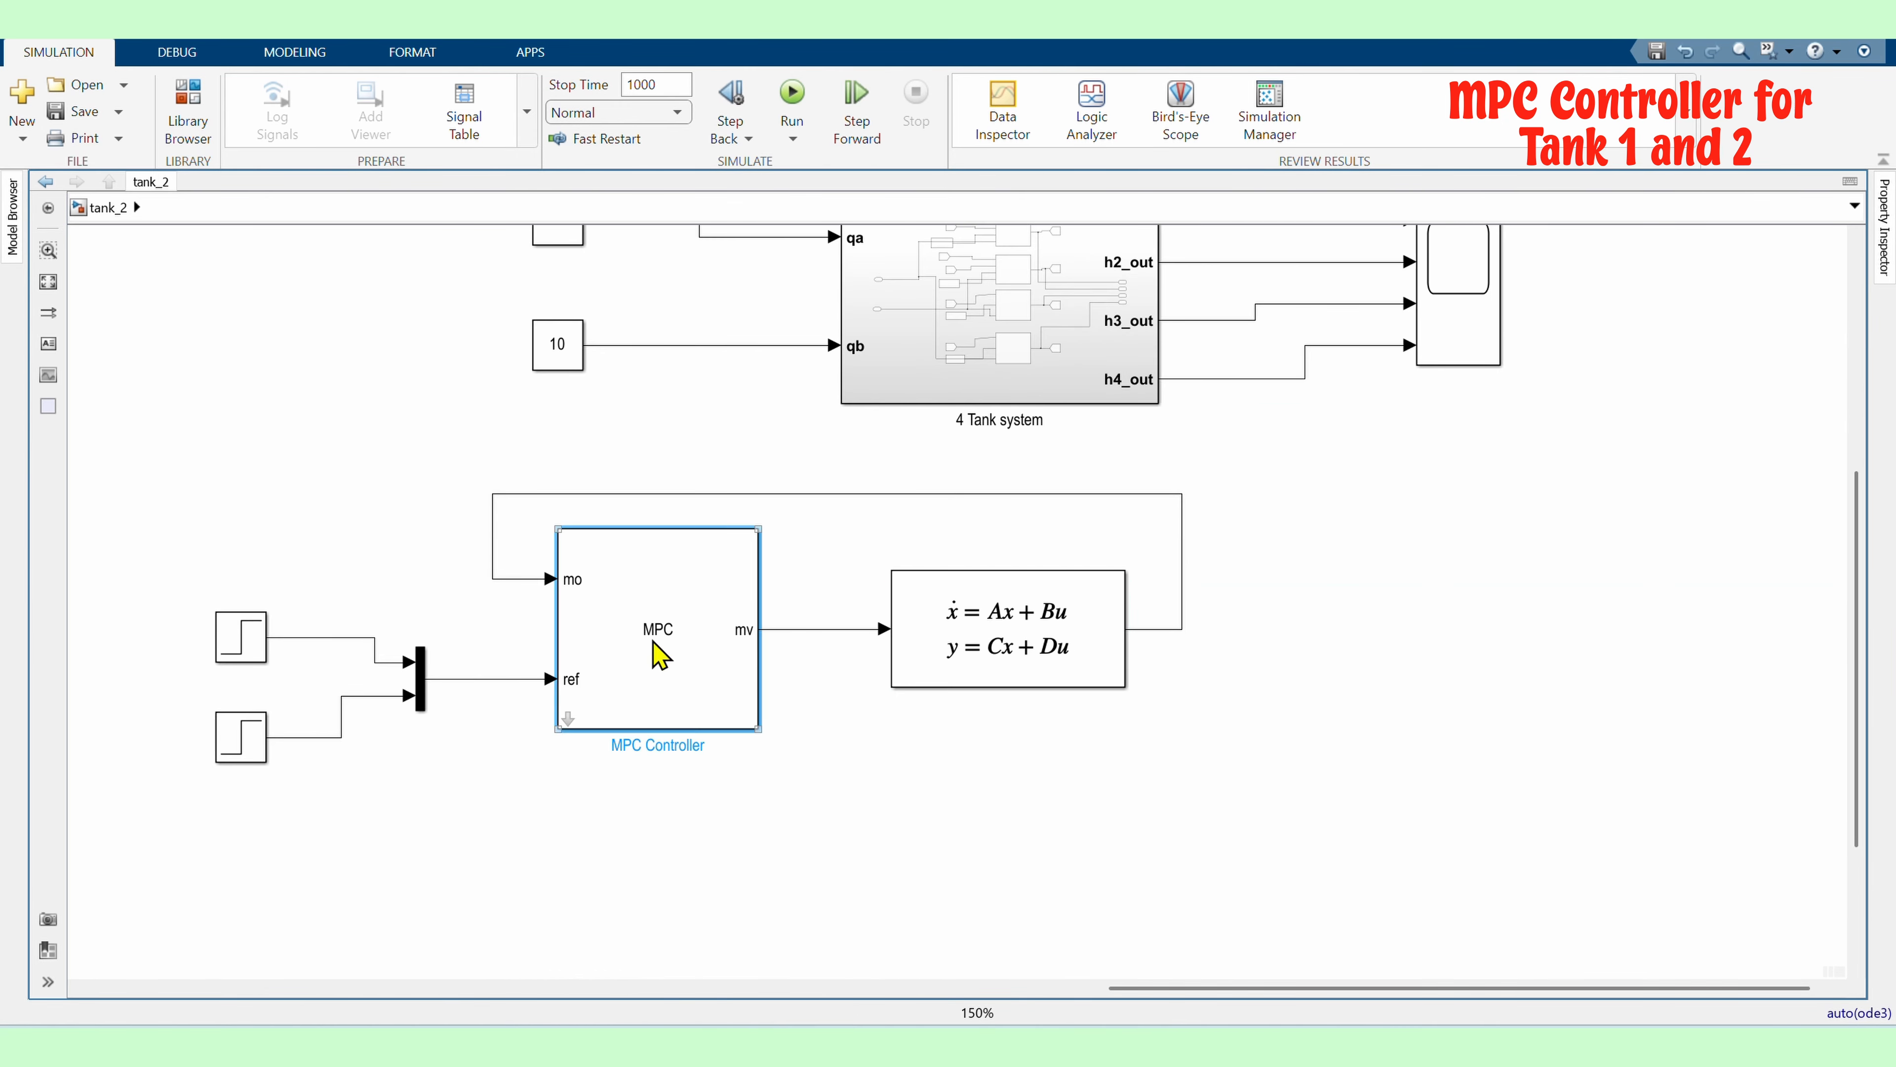